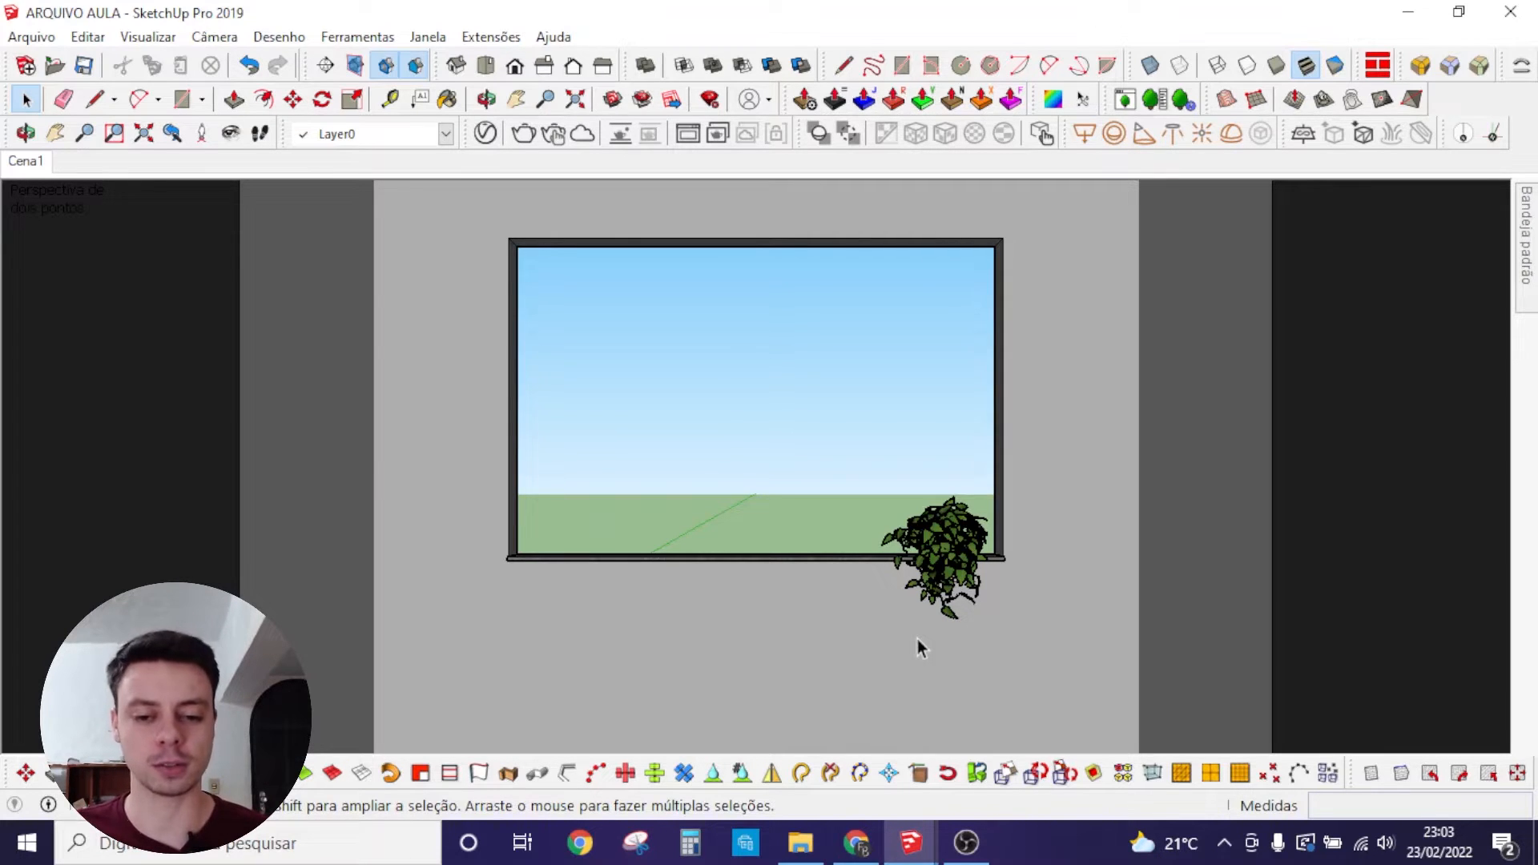
Step: Switch to Chrome and browse the Pexels landscape photos for a window background image
{"action": "left_click", "coordinate": [866, 843]}
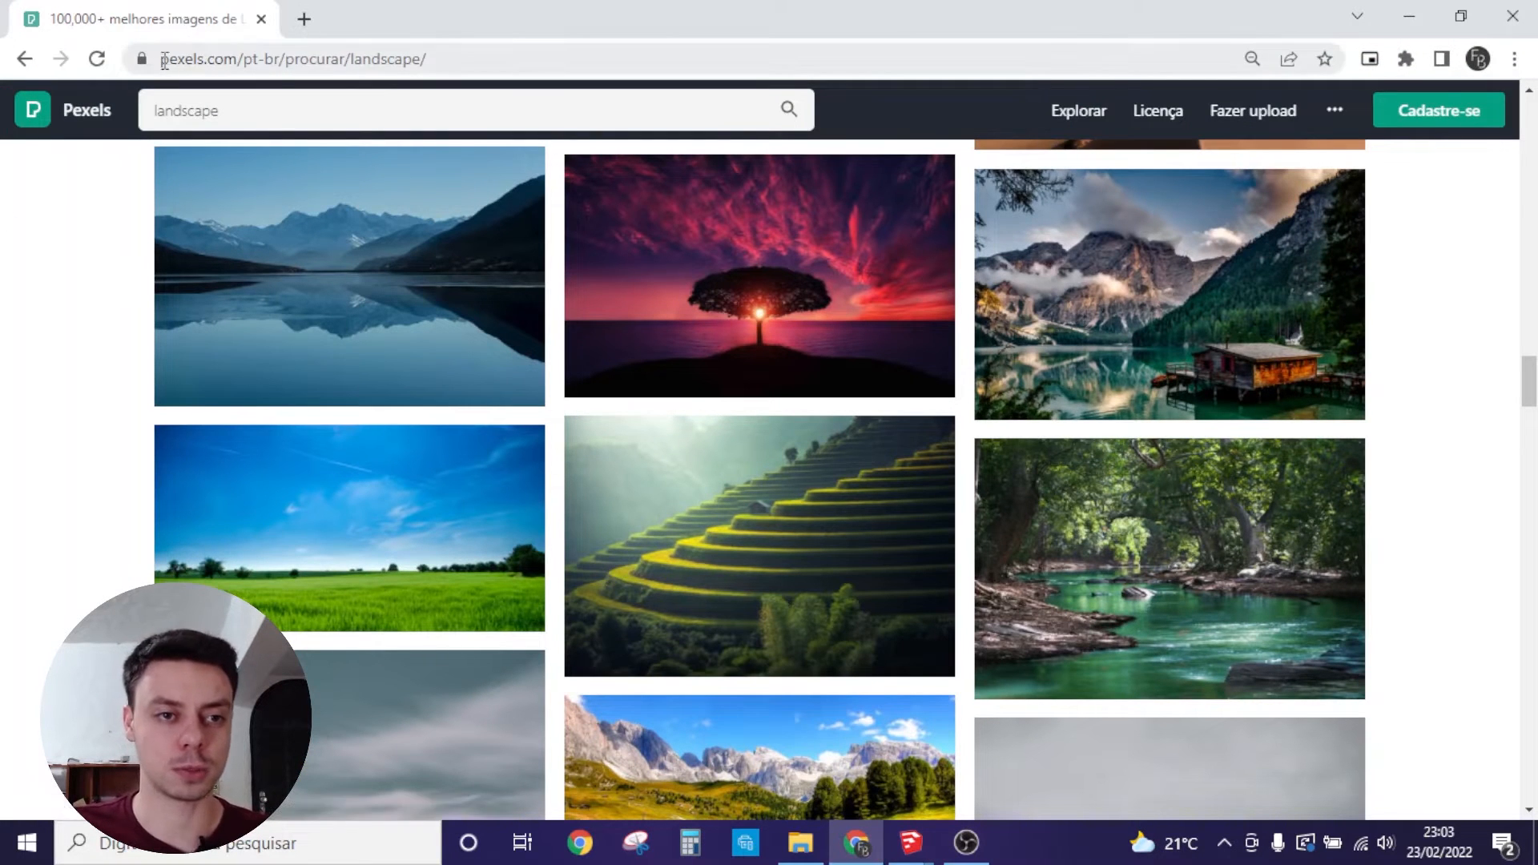
{"action": "mouse_move", "coordinate": [426, 399]}
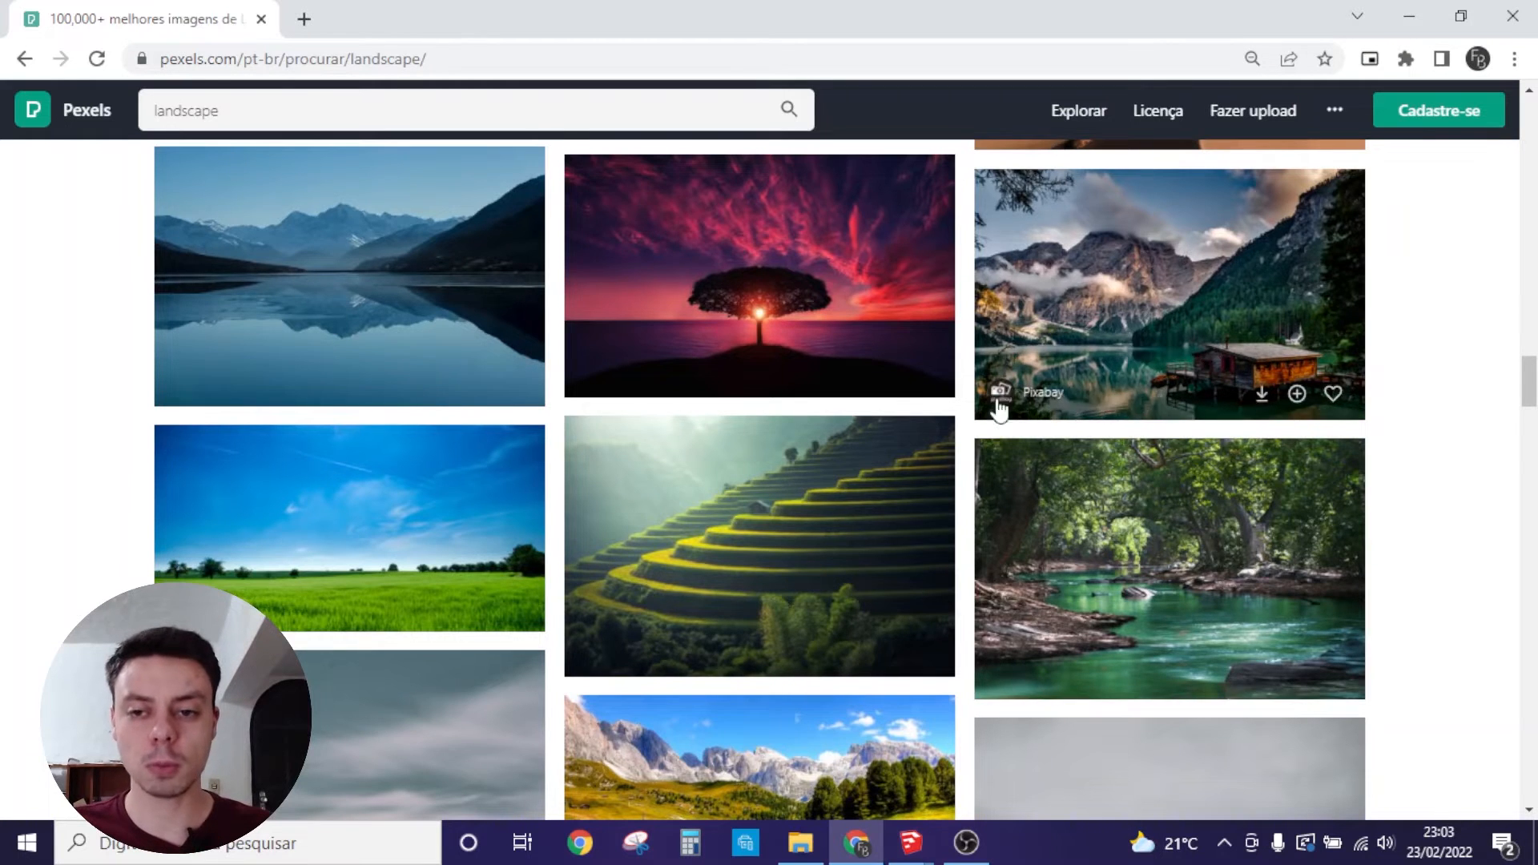
{"action": "scroll", "coordinate": [943, 492], "scroll_direction": "down", "scroll_amount": 4}
{"action": "scroll", "coordinate": [943, 492], "scroll_direction": "down", "scroll_amount": 9}
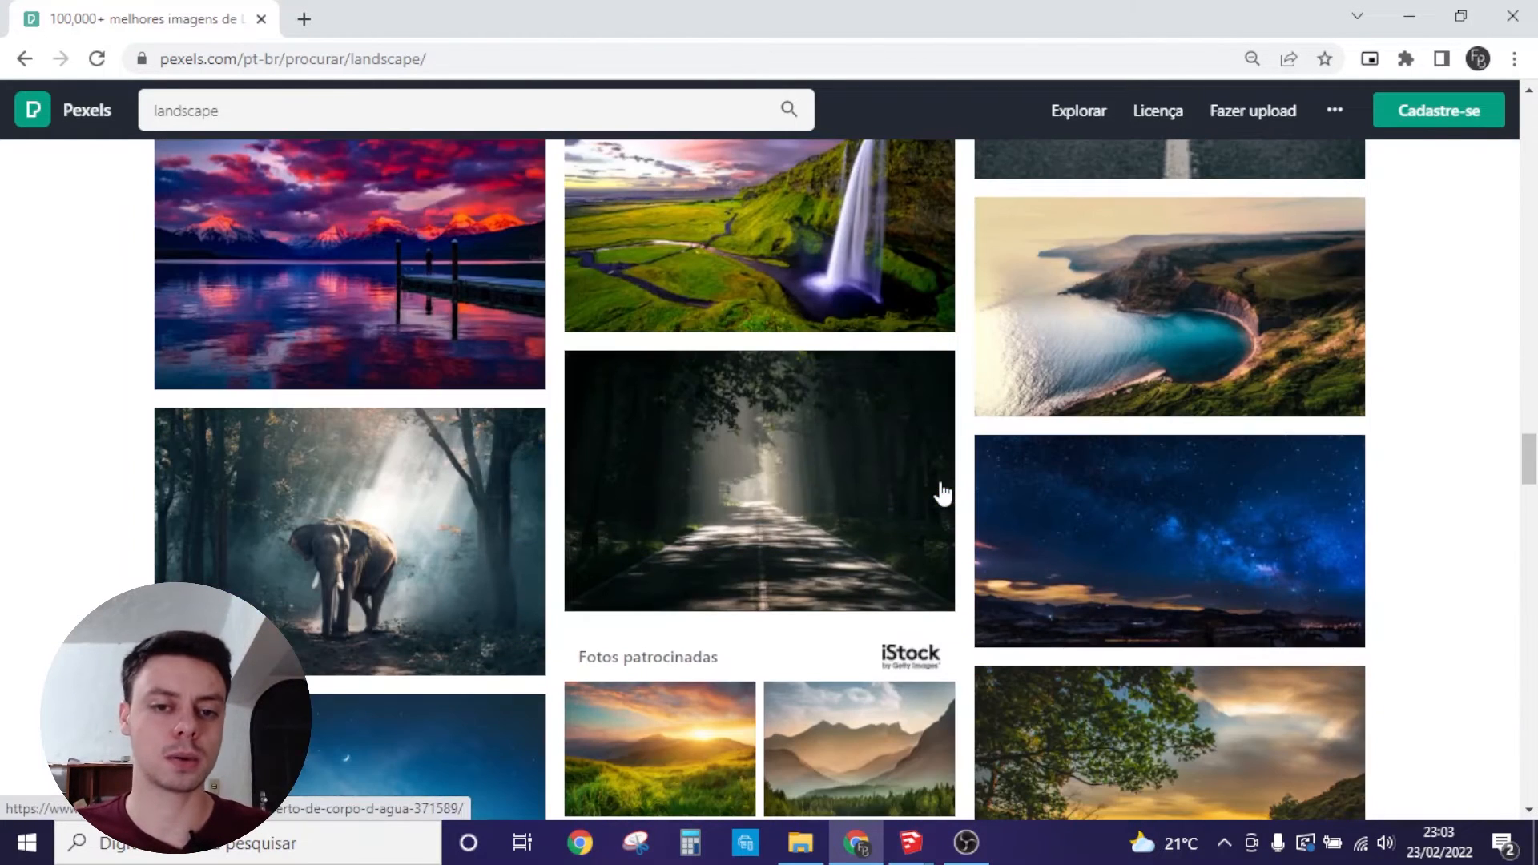
{"action": "scroll", "coordinate": [786, 541], "scroll_direction": "down", "scroll_amount": 10}
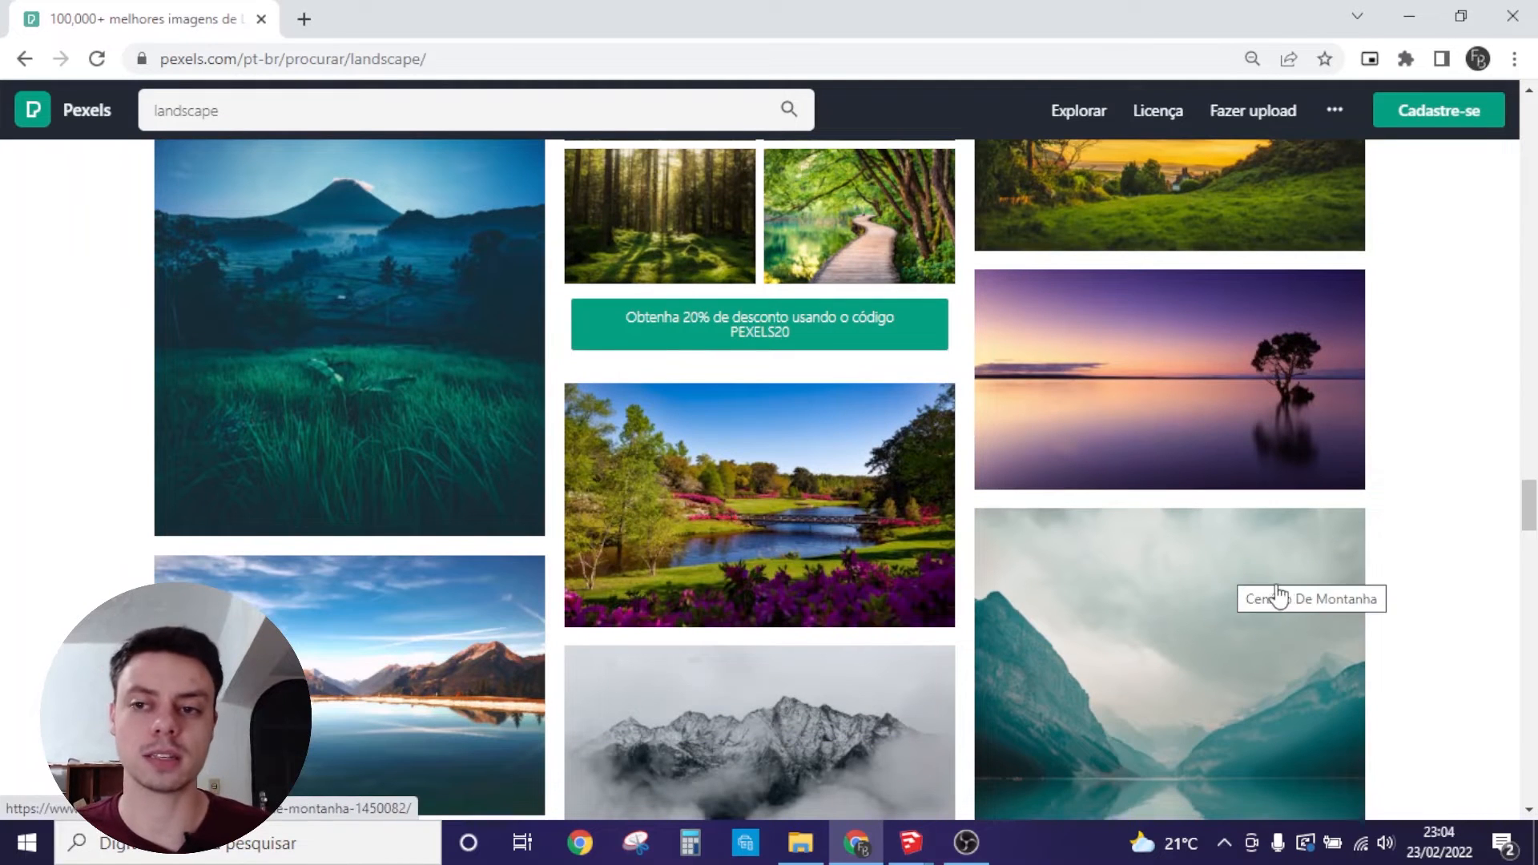
{"action": "scroll", "coordinate": [1077, 608], "scroll_direction": "down", "scroll_amount": 6}
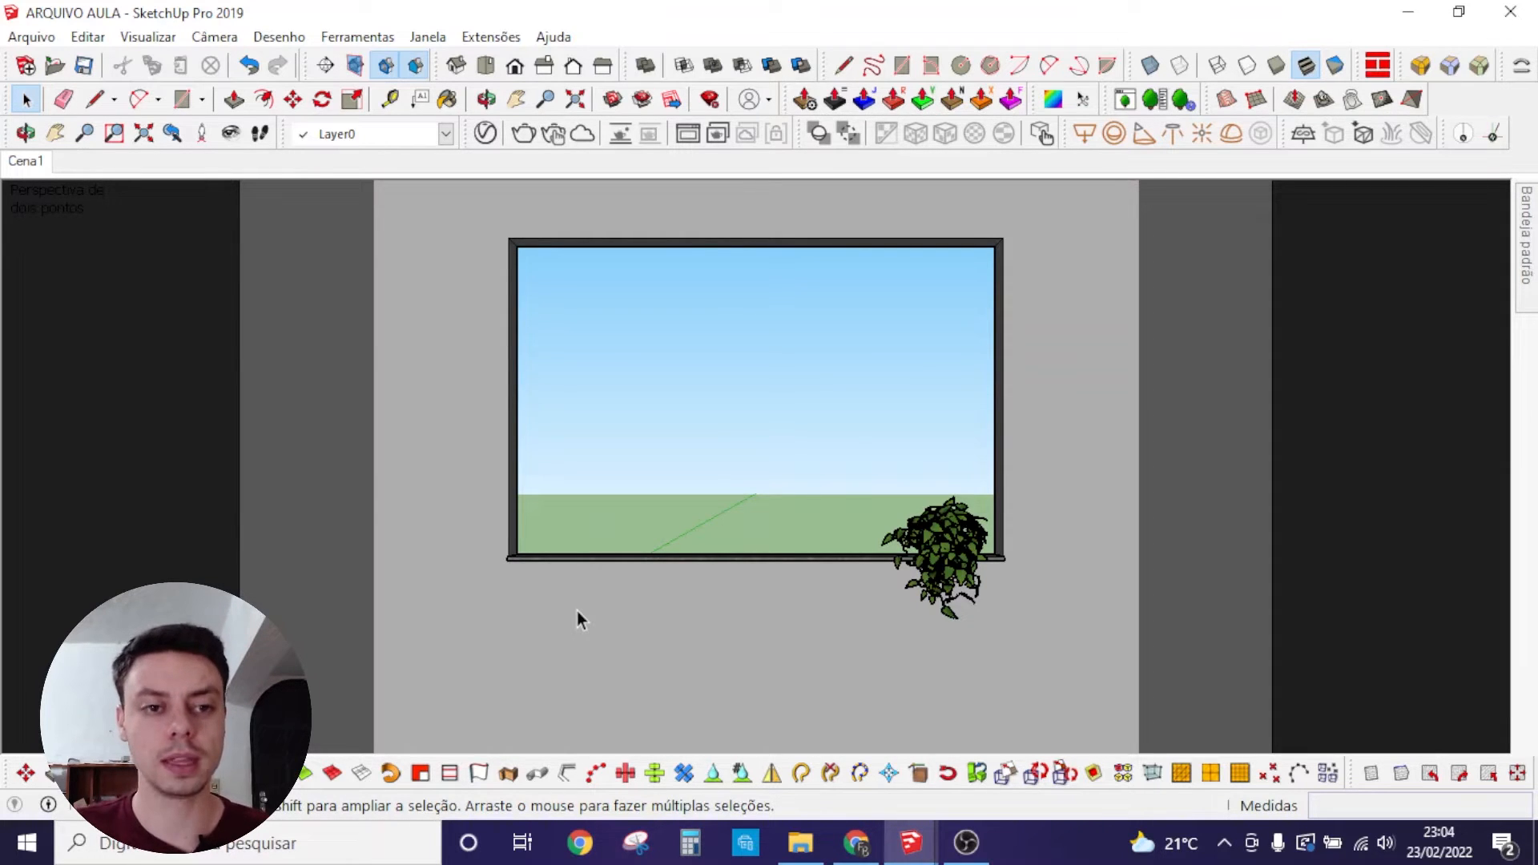
Step: Draw a rectangle about 280 by 173 cm on the outside of the wall, covering the window opening
{"action": "middle_click_drag", "start_coordinate": [490, 547], "coordinate": [1180, 630]}
{"action": "key", "text": "r"}
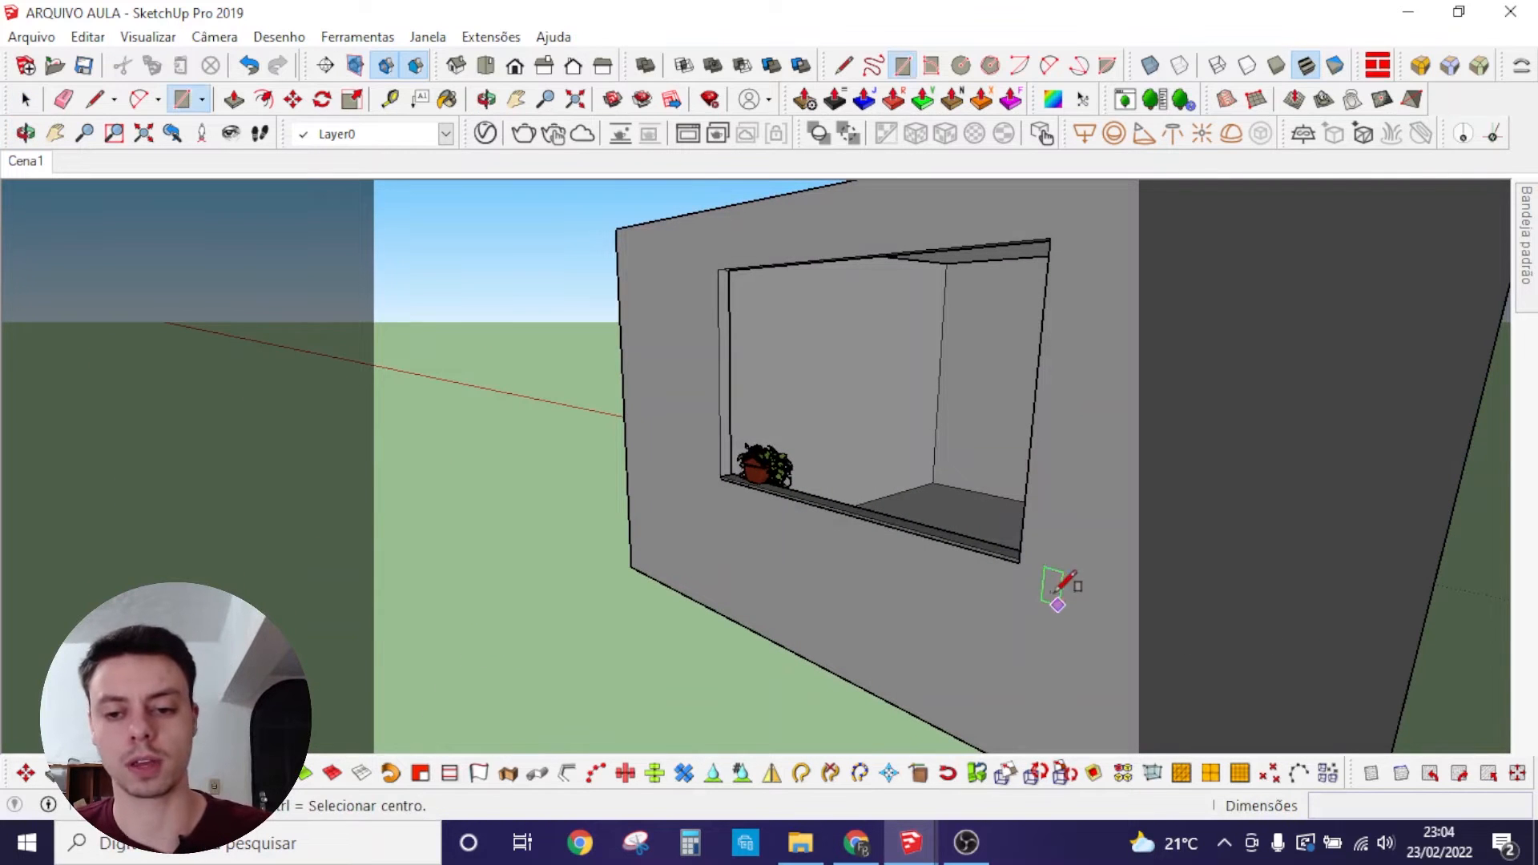
{"action": "left_click", "coordinate": [1044, 605]}
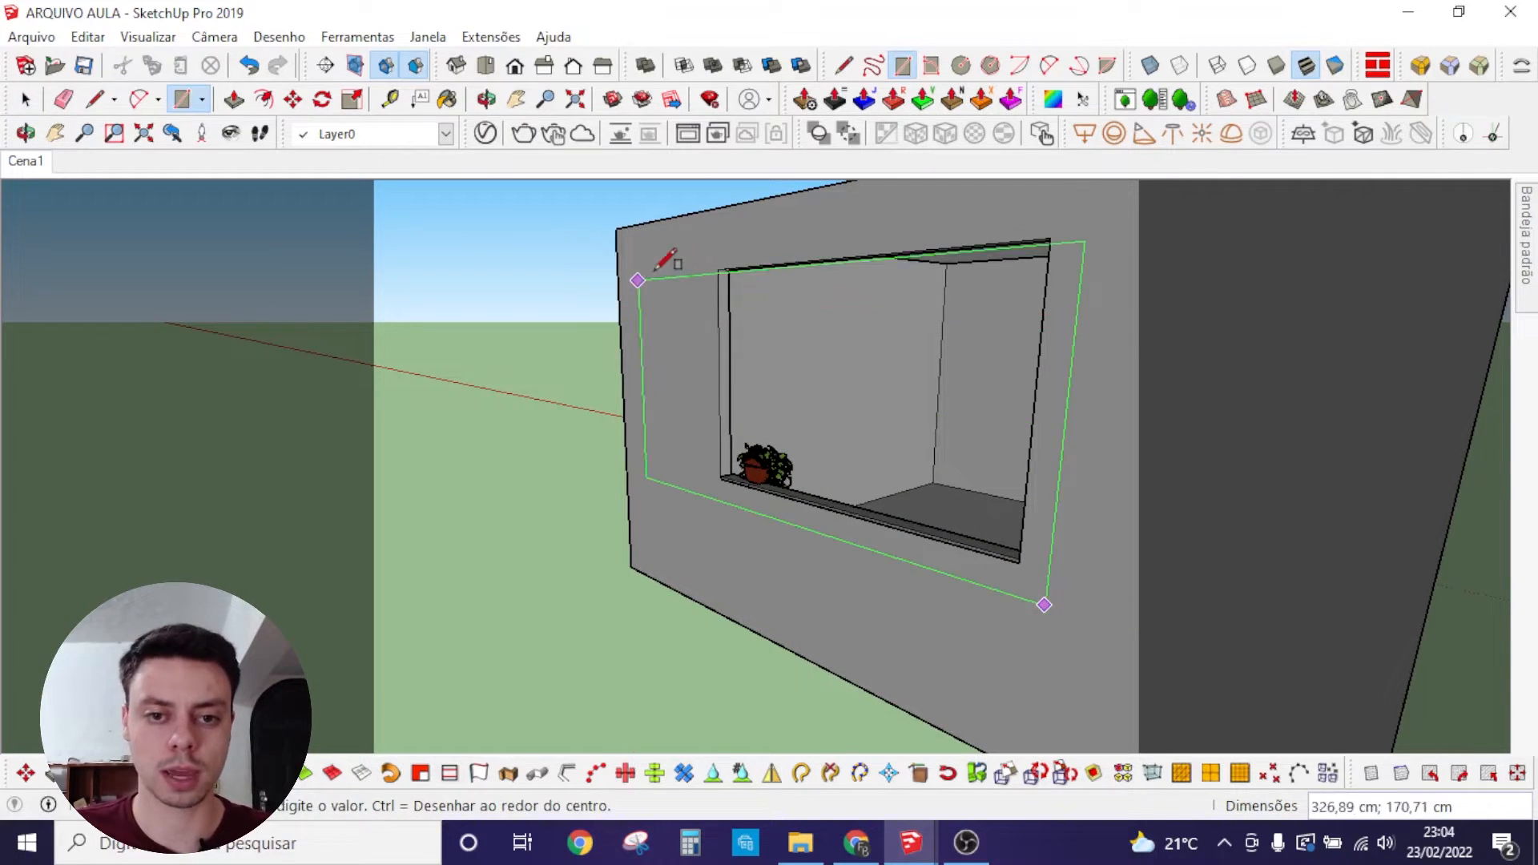
{"action": "left_click", "coordinate": [692, 269]}
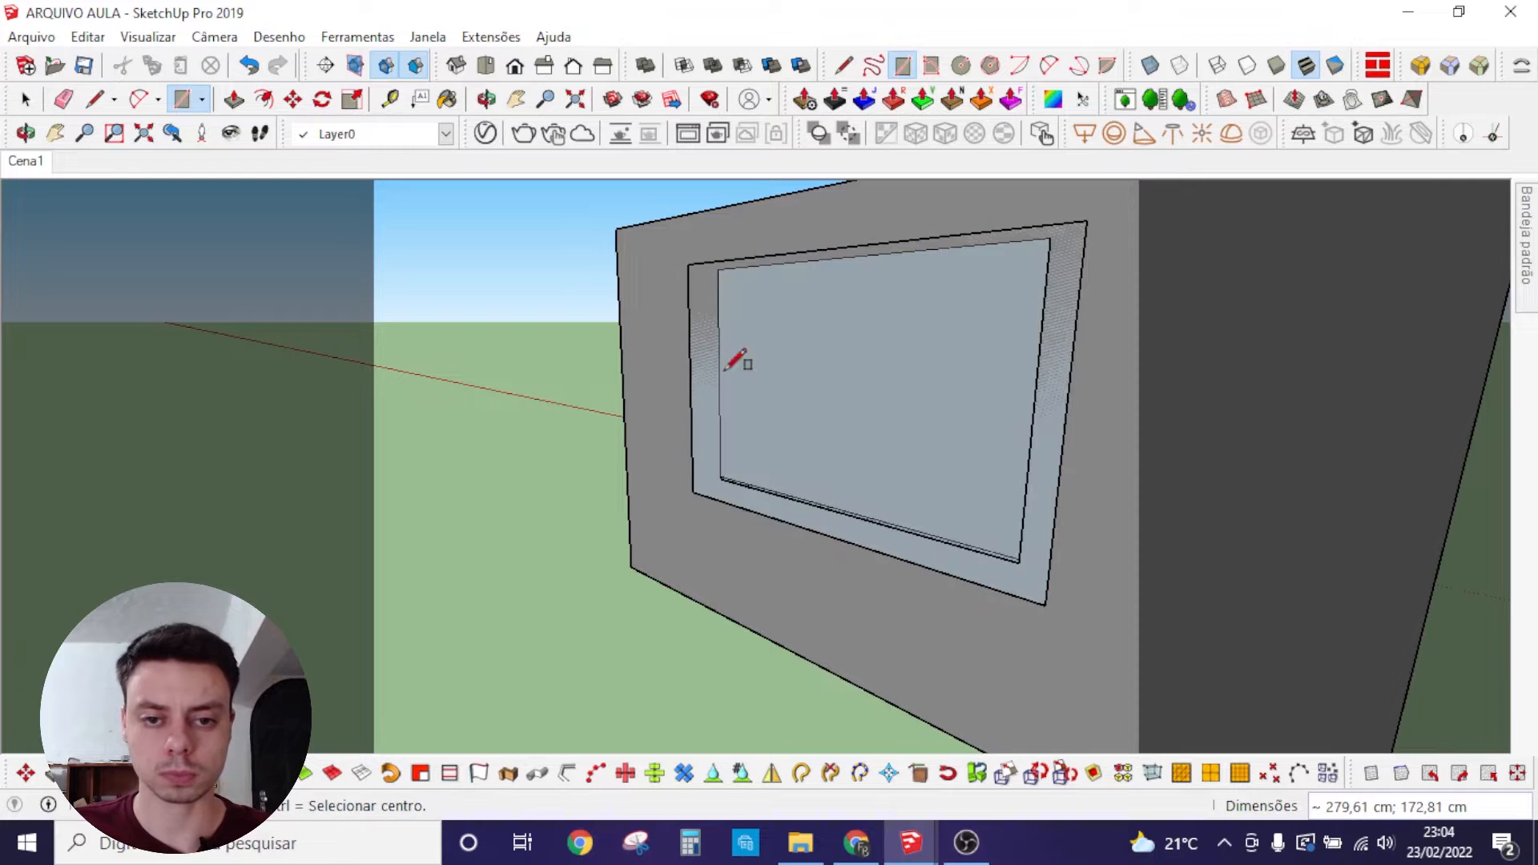
Step: Make the new rectangle's face and edges into a group
{"action": "key", "text": "space"}
{"action": "left_click", "coordinate": [911, 367]}
{"action": "right_click", "coordinate": [911, 367]}
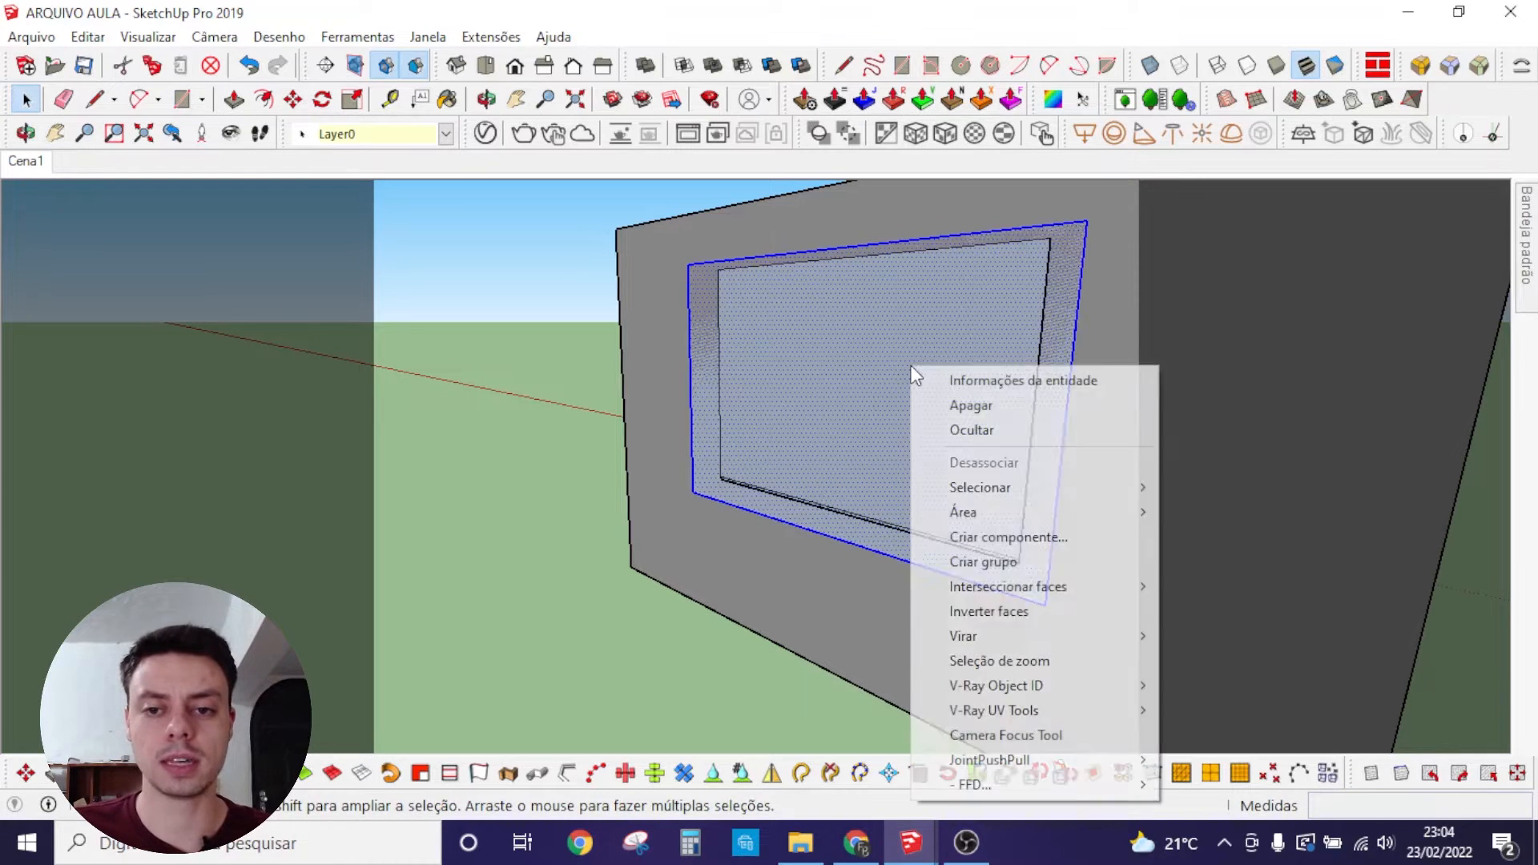
{"action": "left_click", "coordinate": [1017, 563]}
Step: Move the rectangle group outward, away from the exterior wall, so it stands behind the window as a backdrop panel
{"action": "middle_click_drag", "start_coordinate": [878, 330], "coordinate": [905, 521]}
{"action": "key", "text": "m"}
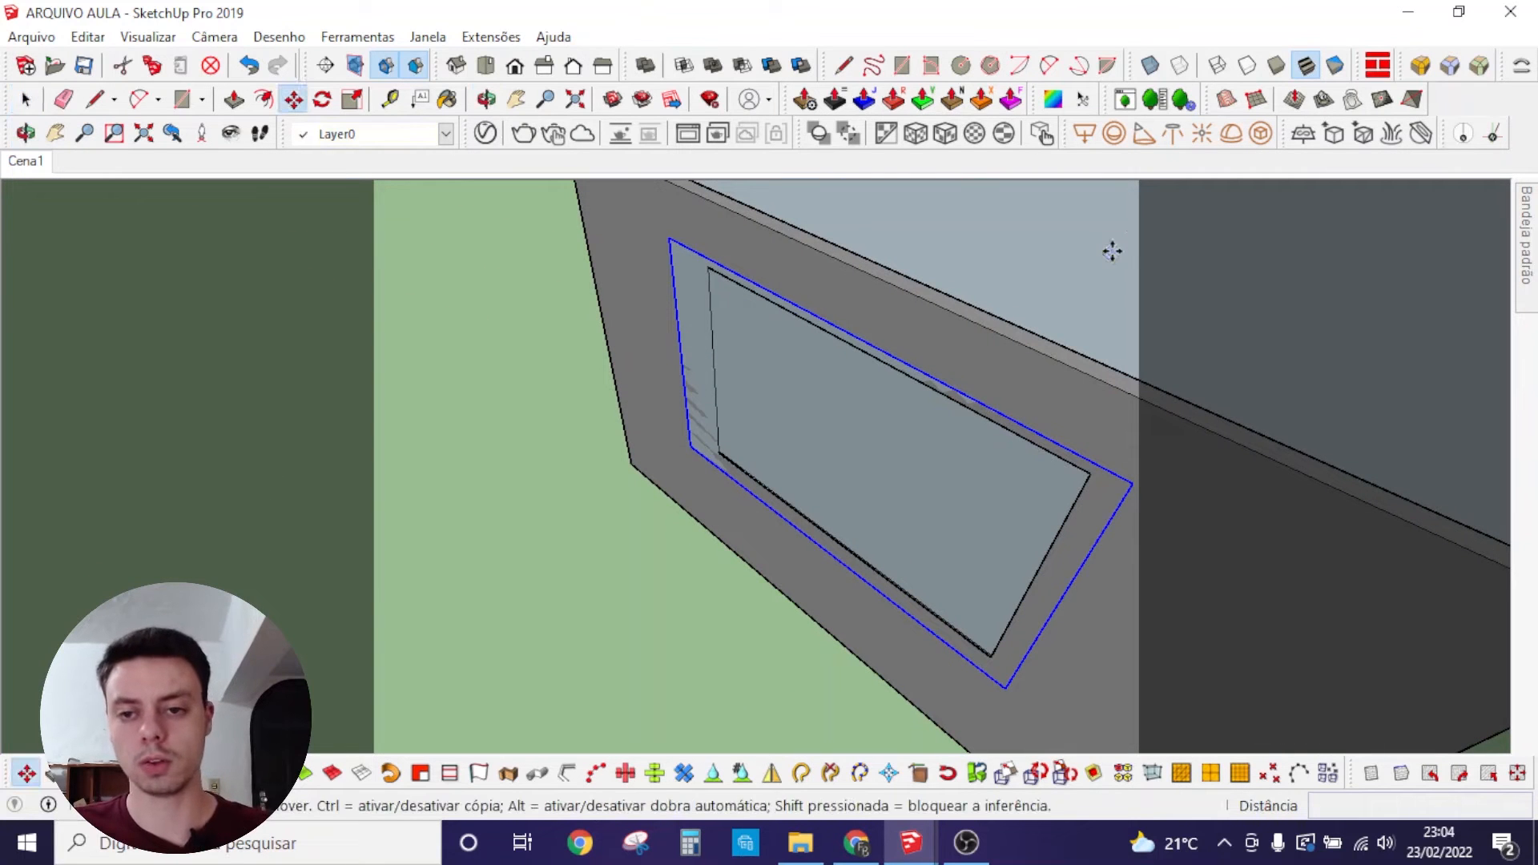
{"action": "left_click", "coordinate": [1112, 252]}
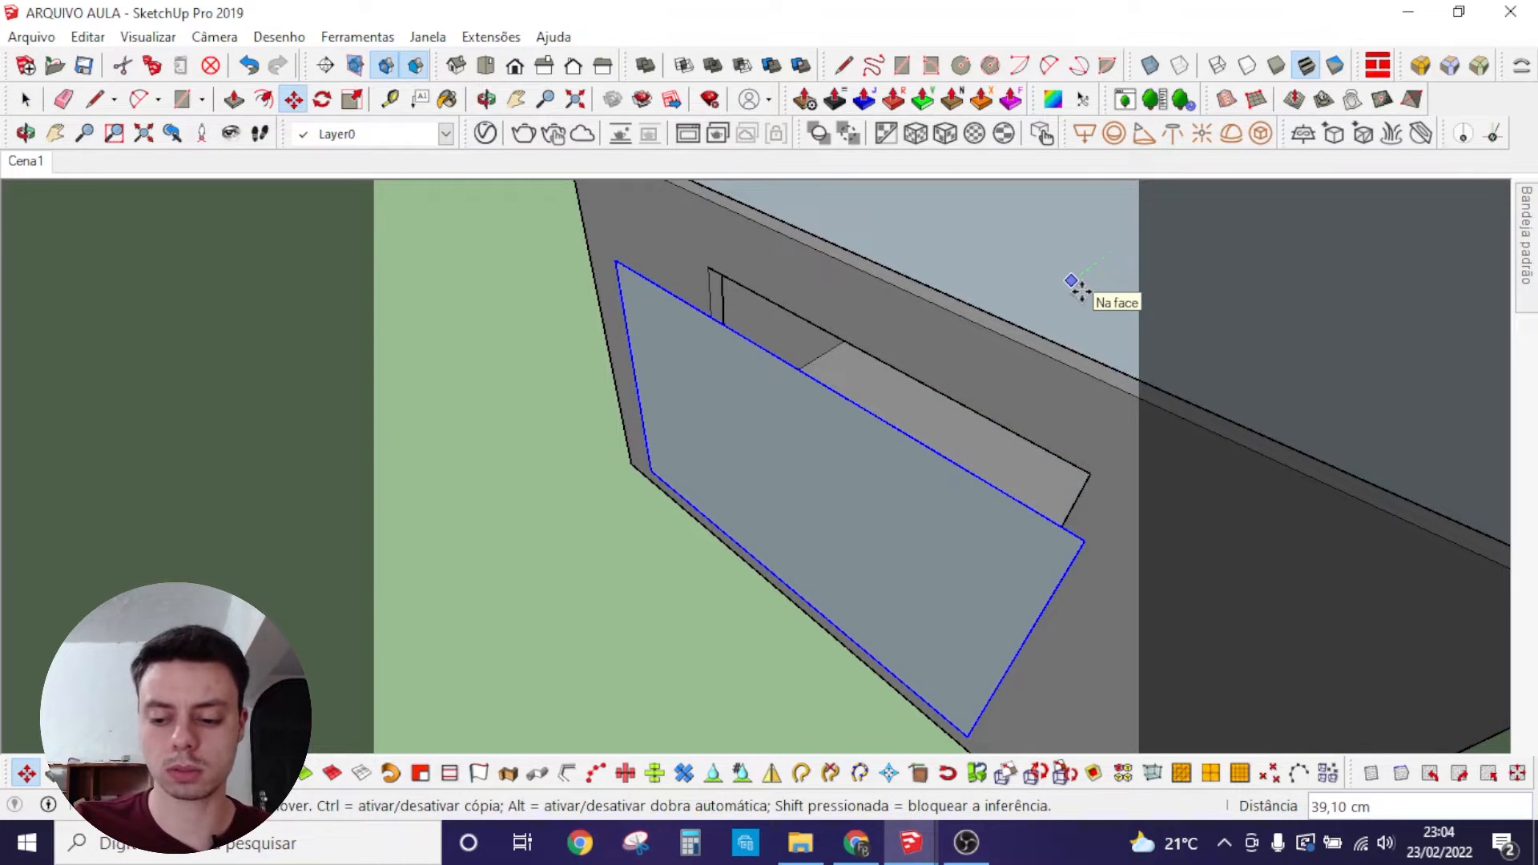
{"action": "left_click", "coordinate": [1082, 293]}
{"action": "key", "text": "space"}
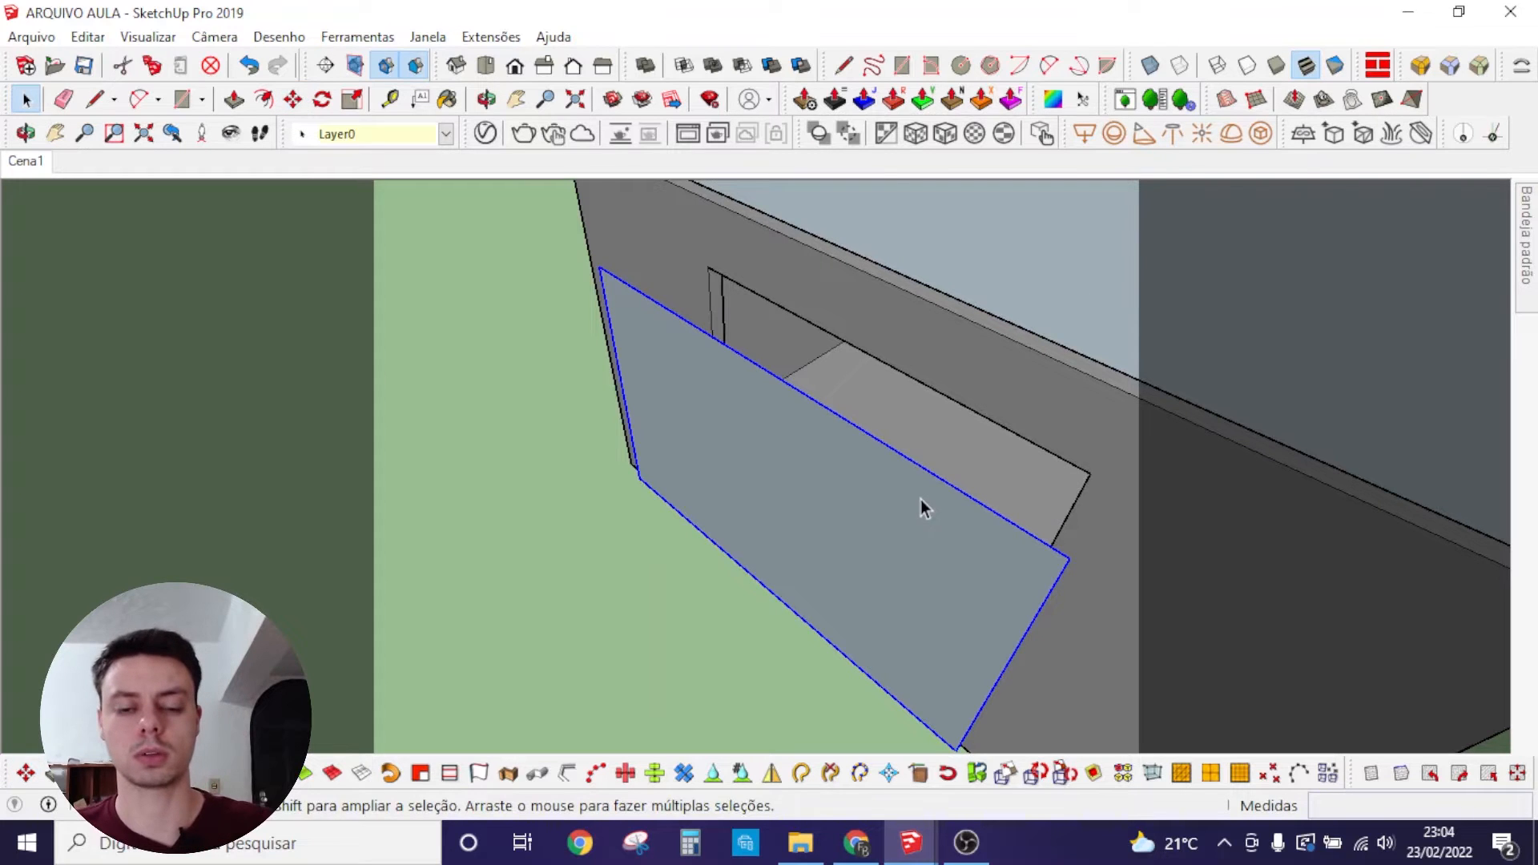
{"action": "middle_click_drag", "start_coordinate": [944, 574], "coordinate": [931, 489]}
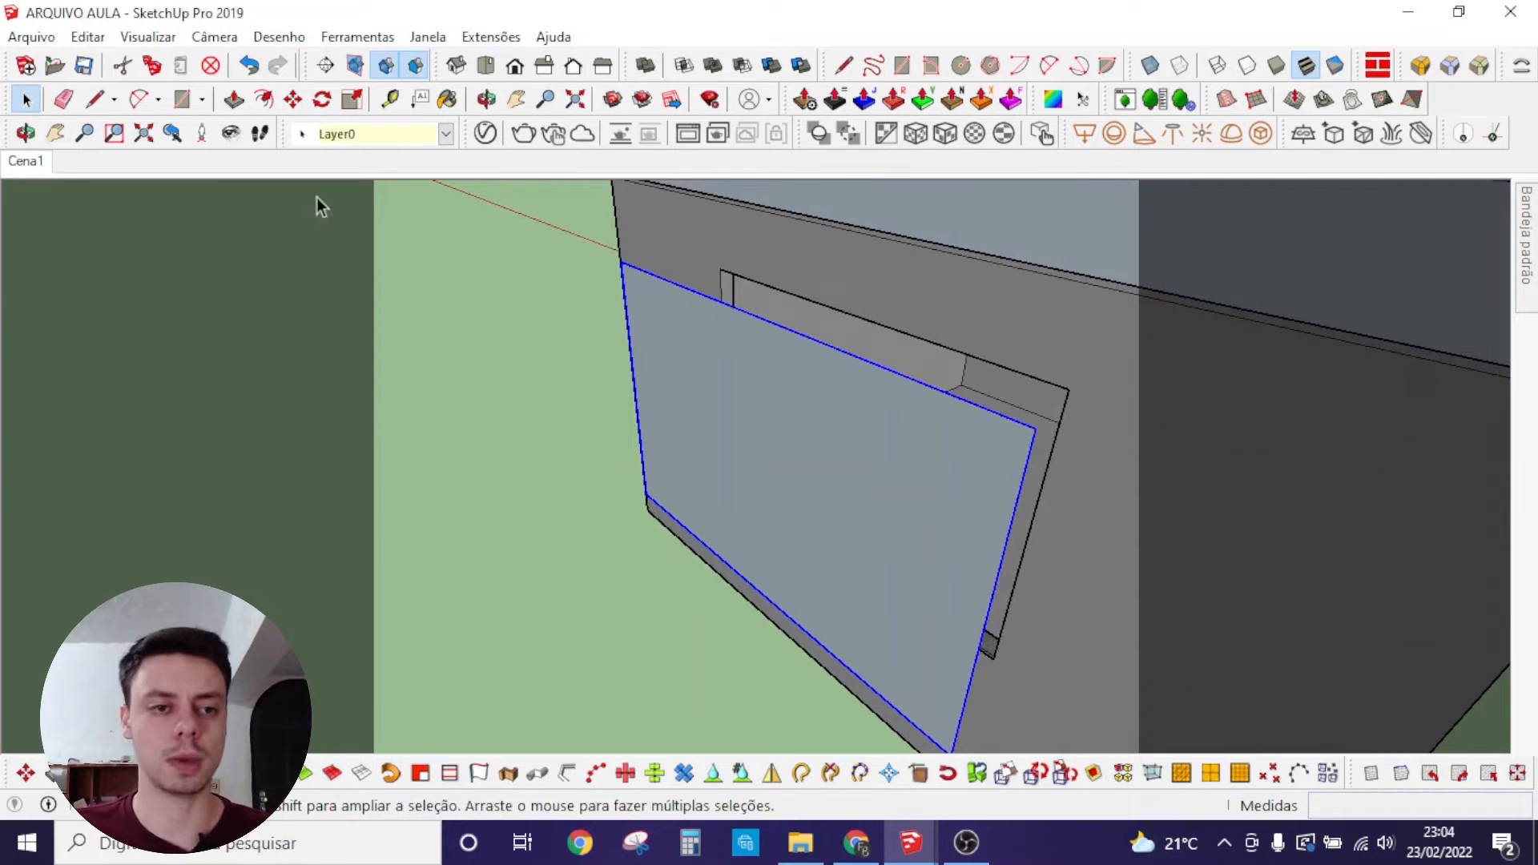
Step: Return to scene Cena1 and, inside the panel group, raise the upper edge about 21.4 cm to fill the window's top gap
{"action": "left_click", "coordinate": [31, 168]}
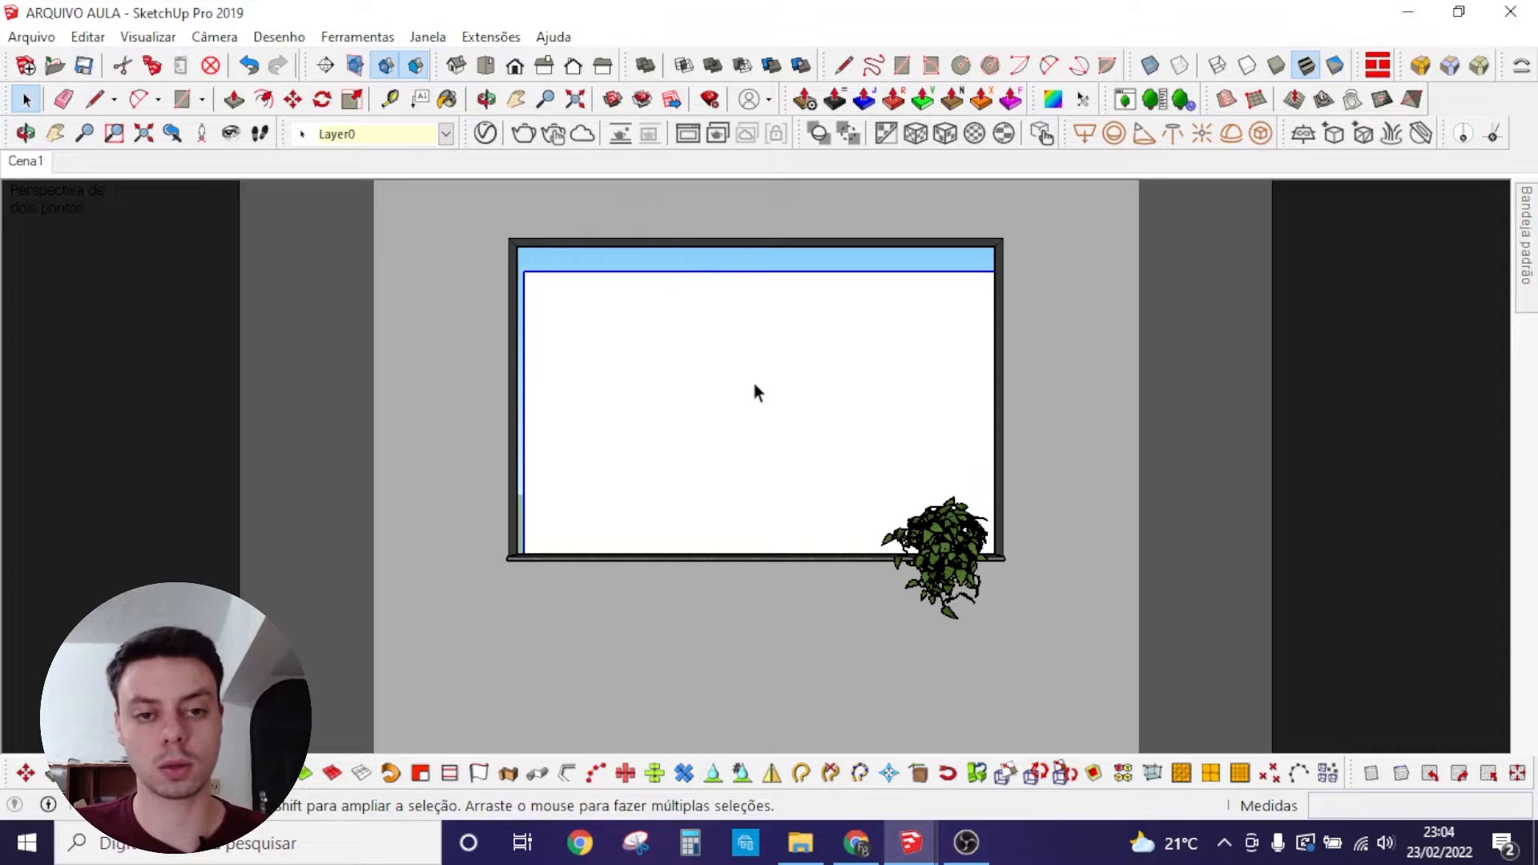
{"action": "double_click", "coordinate": [727, 370]}
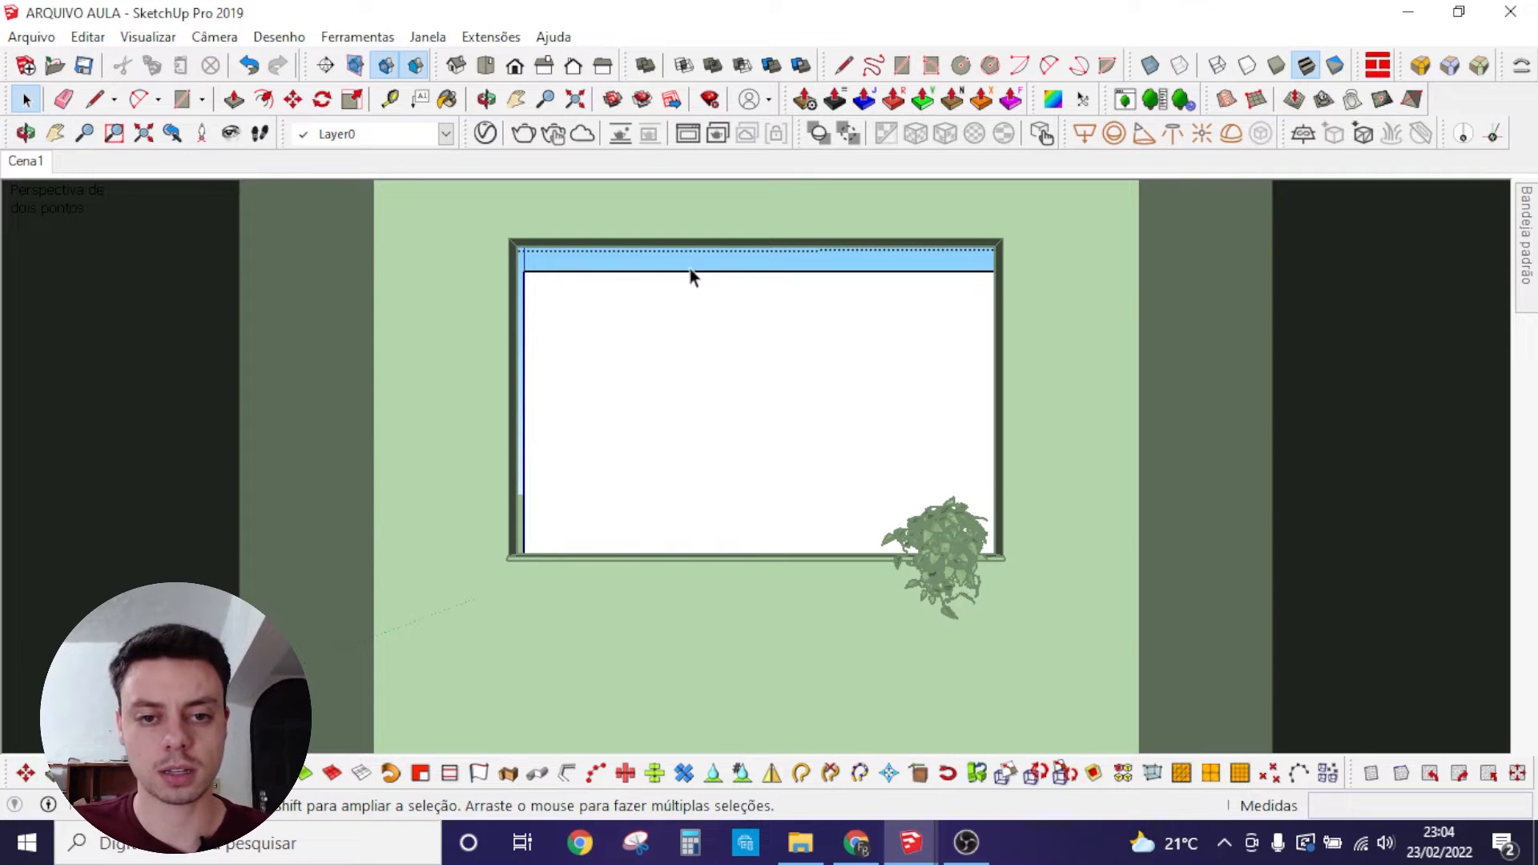
{"action": "key", "text": "m"}
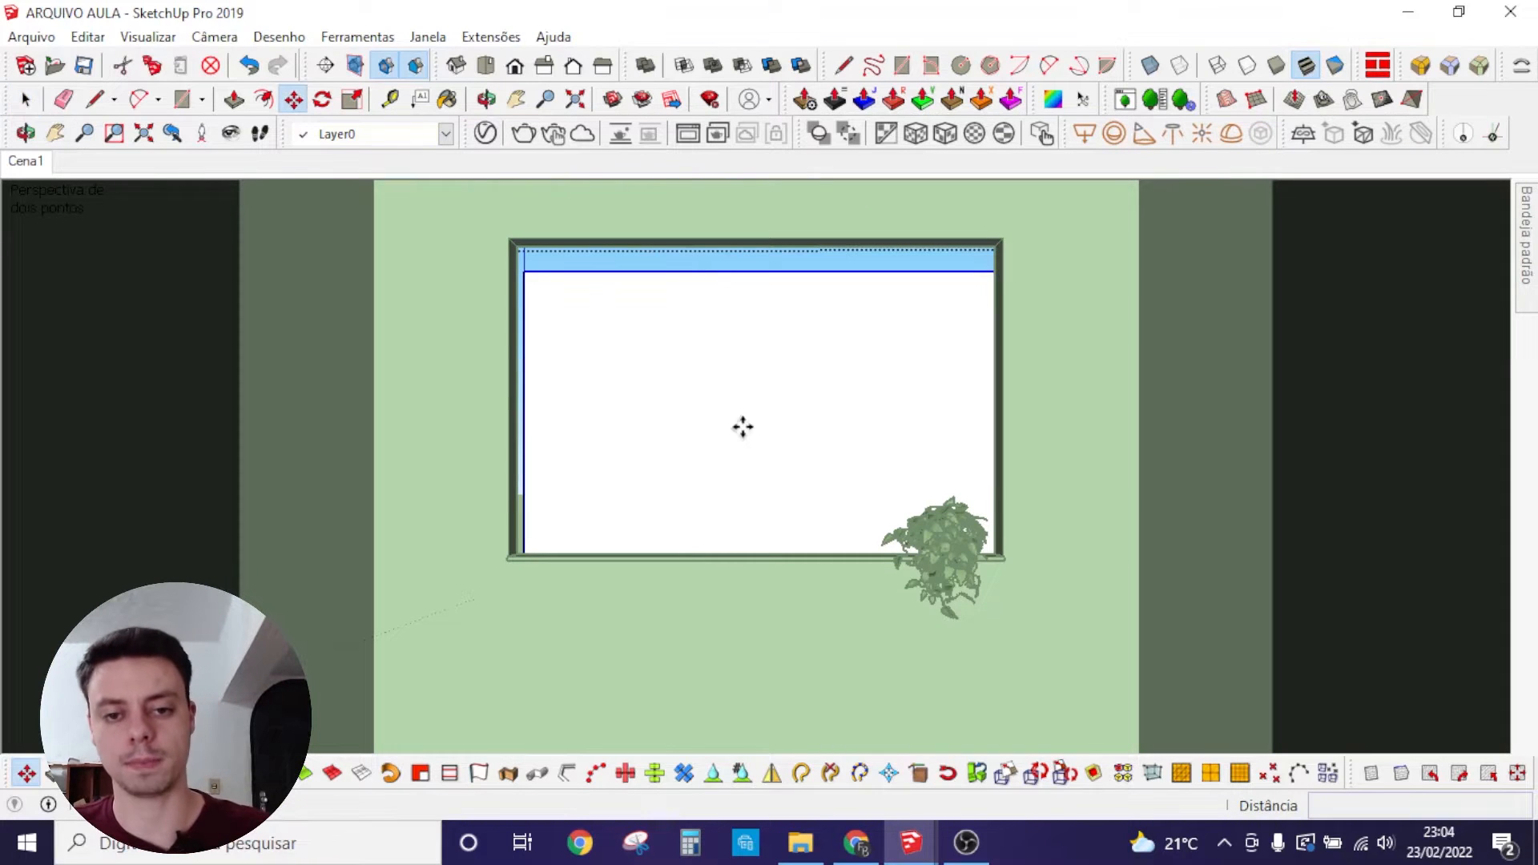
{"action": "left_click", "coordinate": [742, 425]}
{"action": "left_click", "coordinate": [743, 388]}
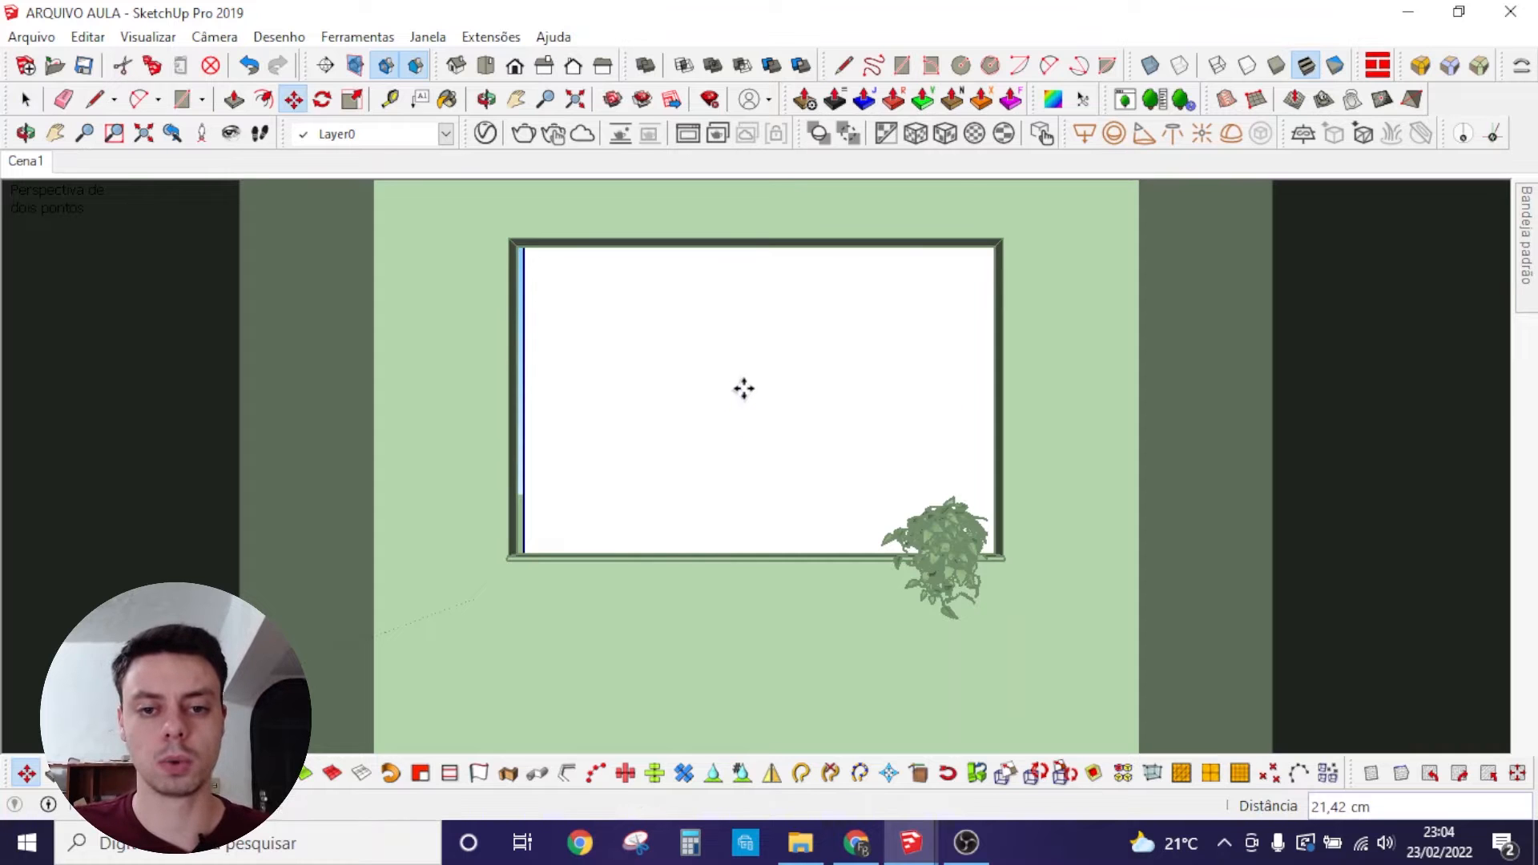
{"action": "key", "text": "space"}
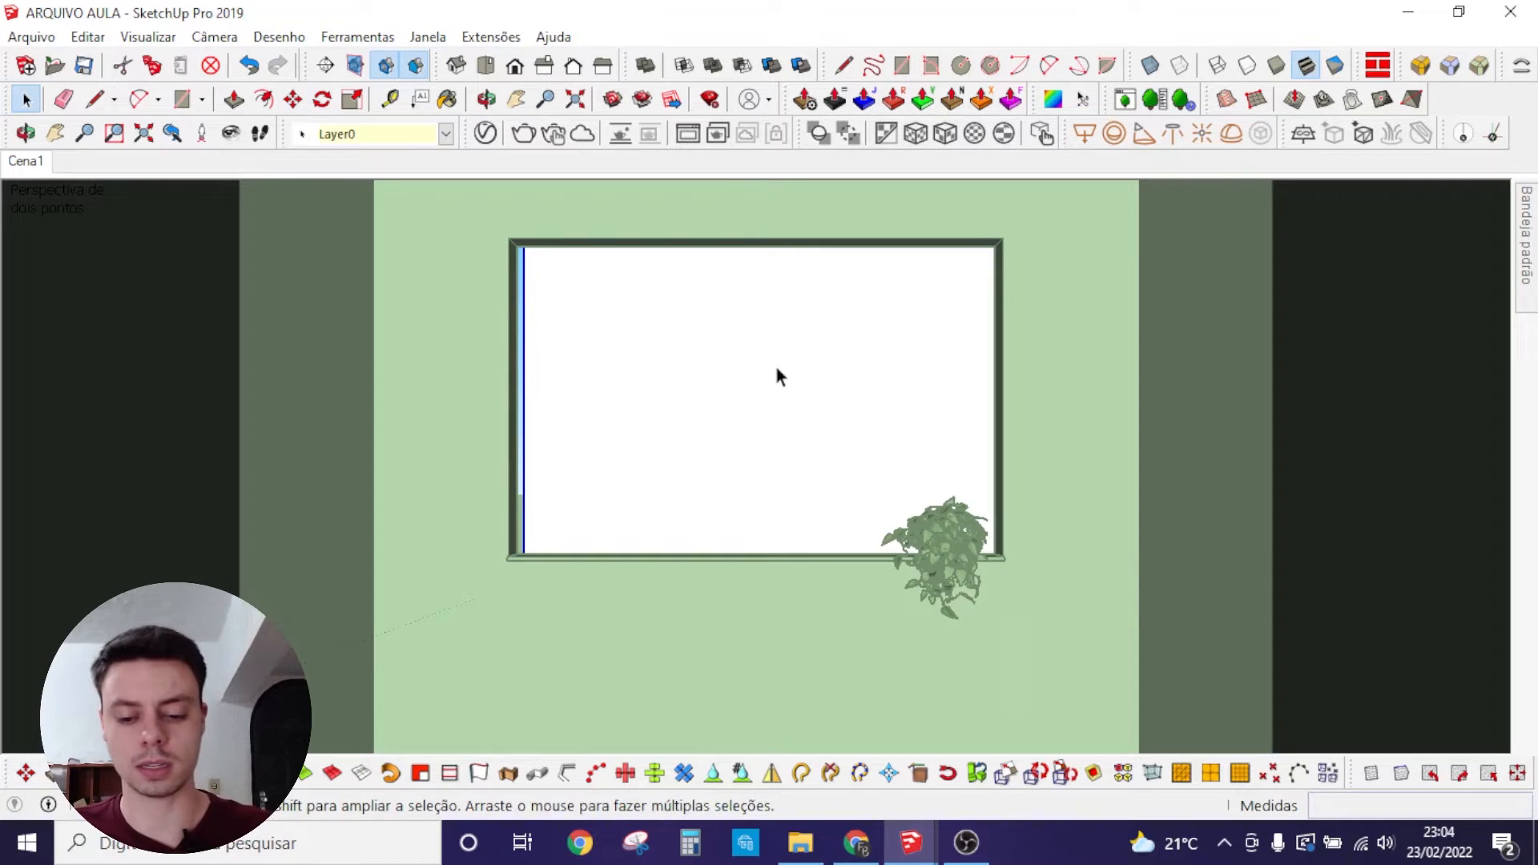
Step: Move the panel's left edge outward to fill the window's left gap, close the group, and check the coverage
{"action": "key", "text": "m"}
{"action": "left_click", "coordinate": [781, 367]}
{"action": "left_click", "coordinate": [755, 367]}
{"action": "key", "text": "space"}
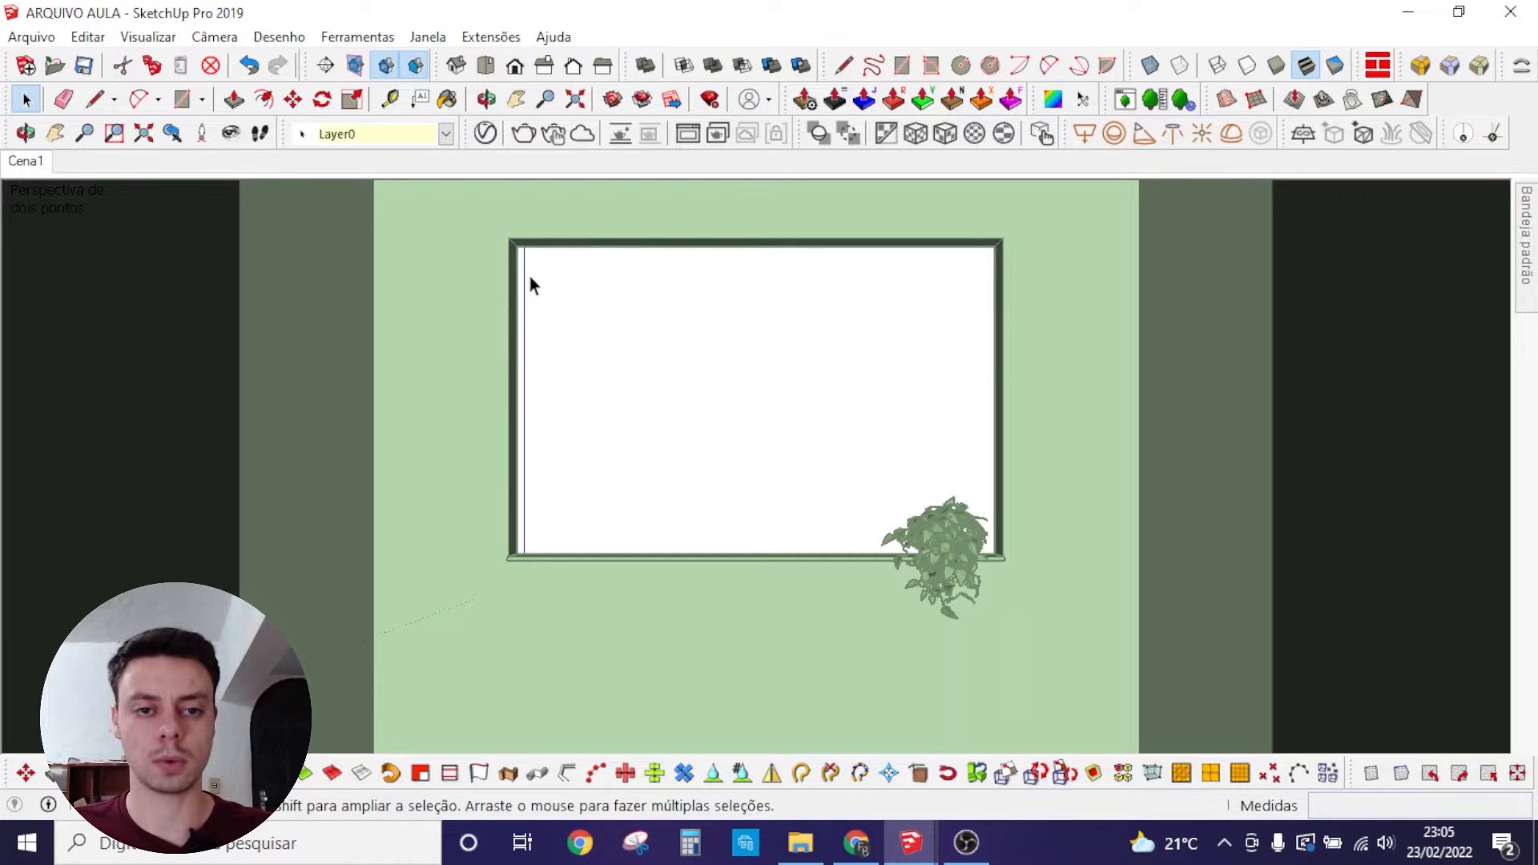
{"action": "left_click", "coordinate": [798, 489]}
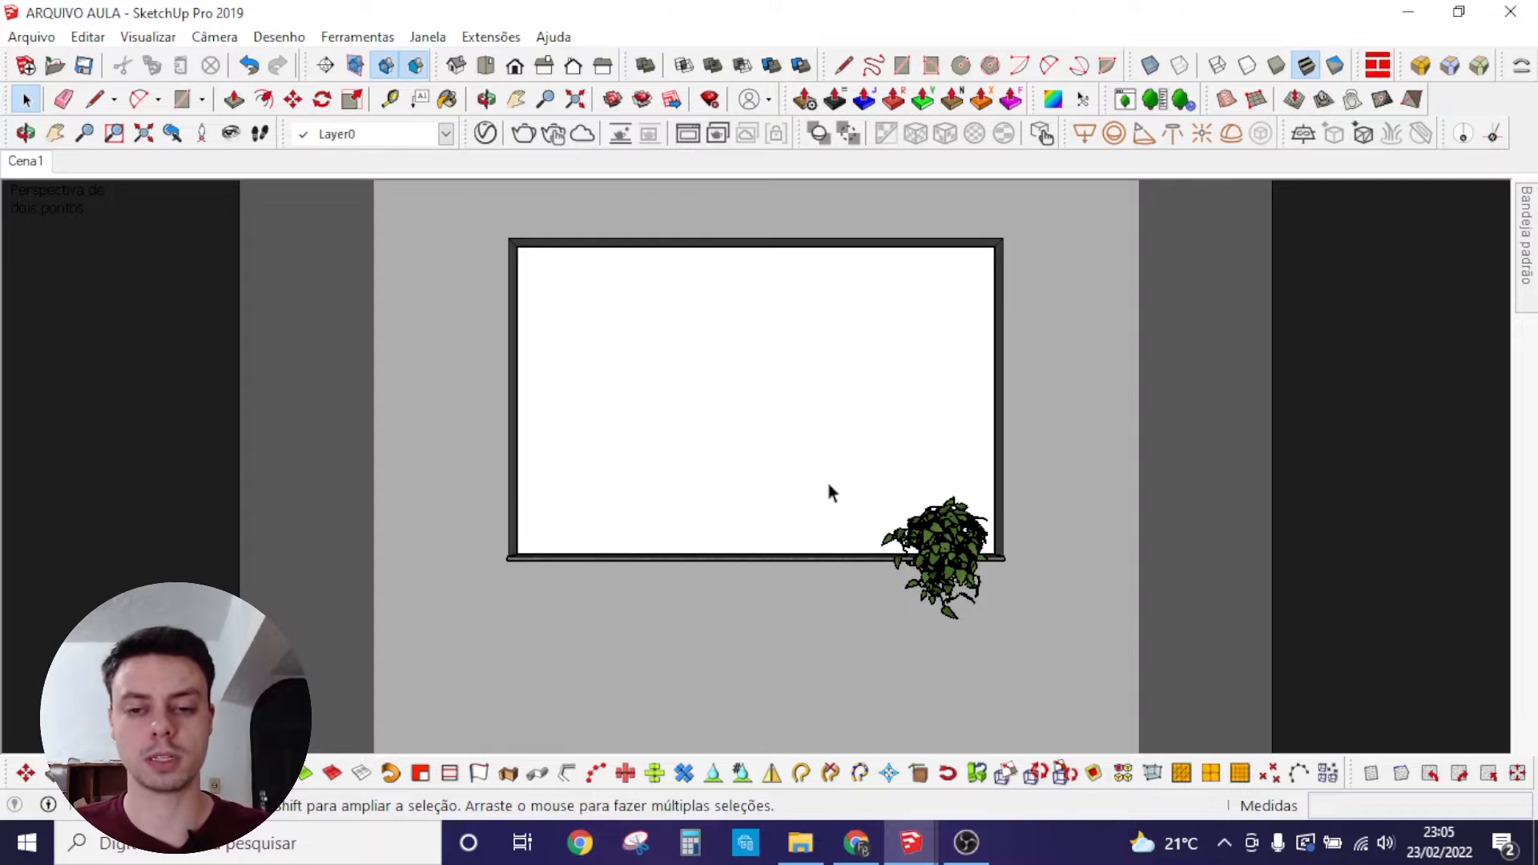
{"action": "middle_click_drag", "start_coordinate": [974, 474], "coordinate": [1133, 460]}
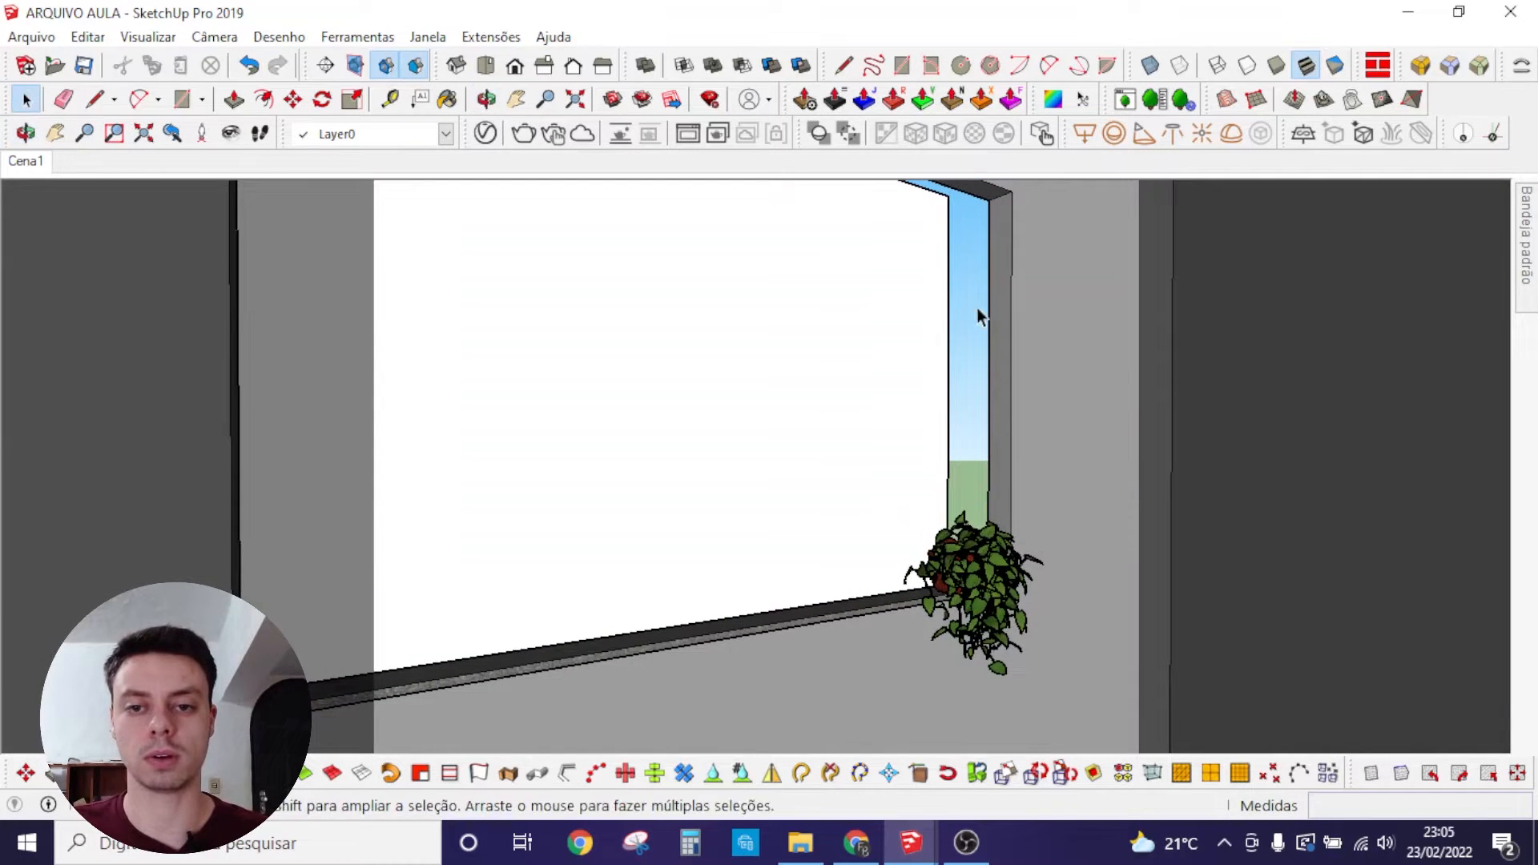
{"action": "left_click", "coordinate": [948, 313]}
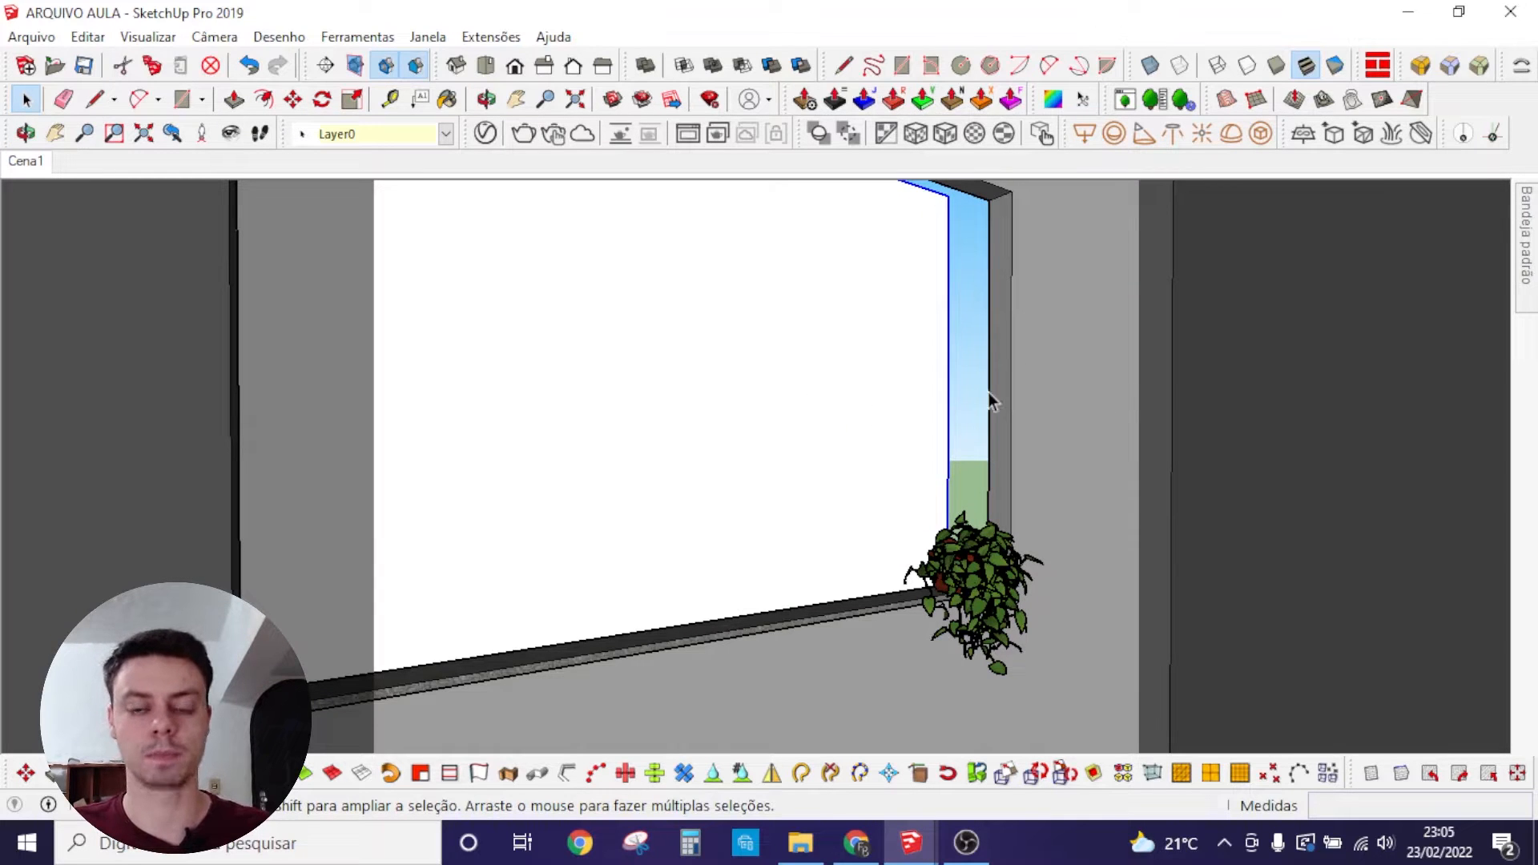
{"action": "left_click", "coordinate": [36, 164]}
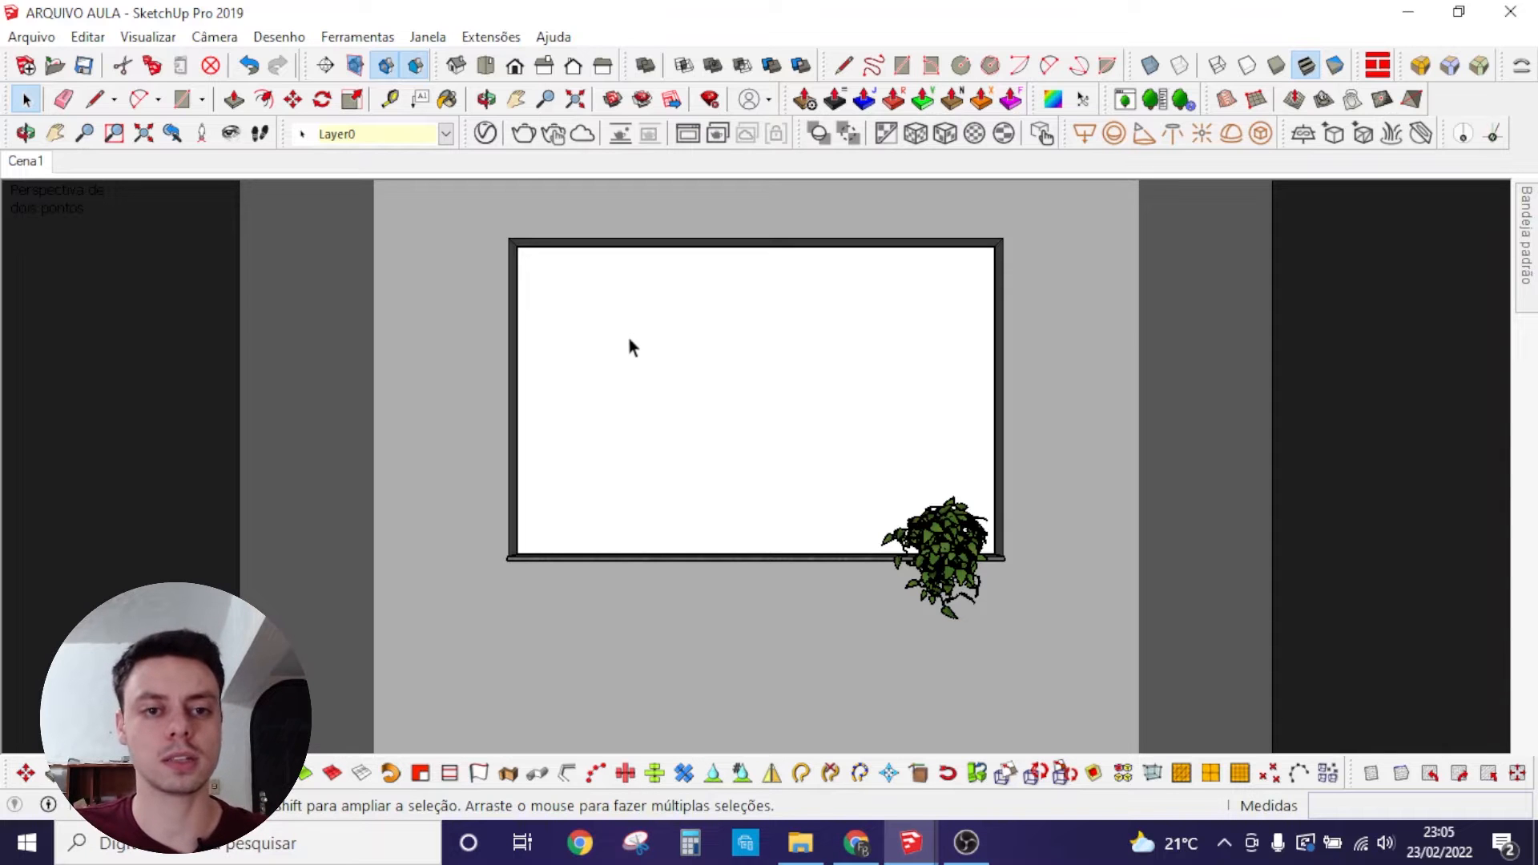
Step: Create a V-Ray Emissive material and name it 00_BACKGROUND
{"action": "left_click", "coordinate": [484, 133]}
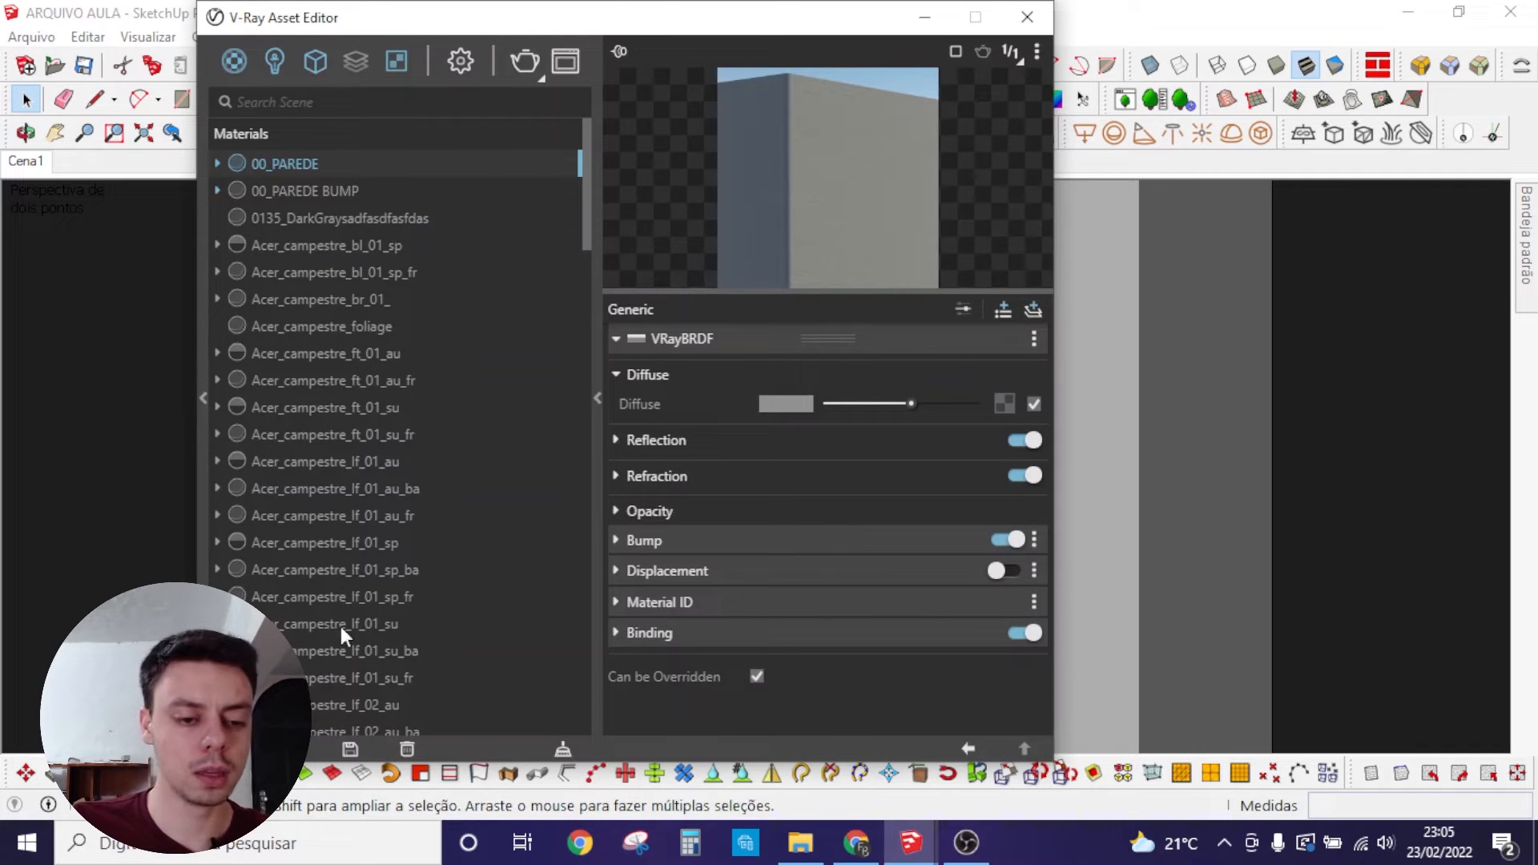
{"action": "left_click", "coordinate": [237, 749]}
{"action": "mouse_move", "coordinate": [321, 718]}
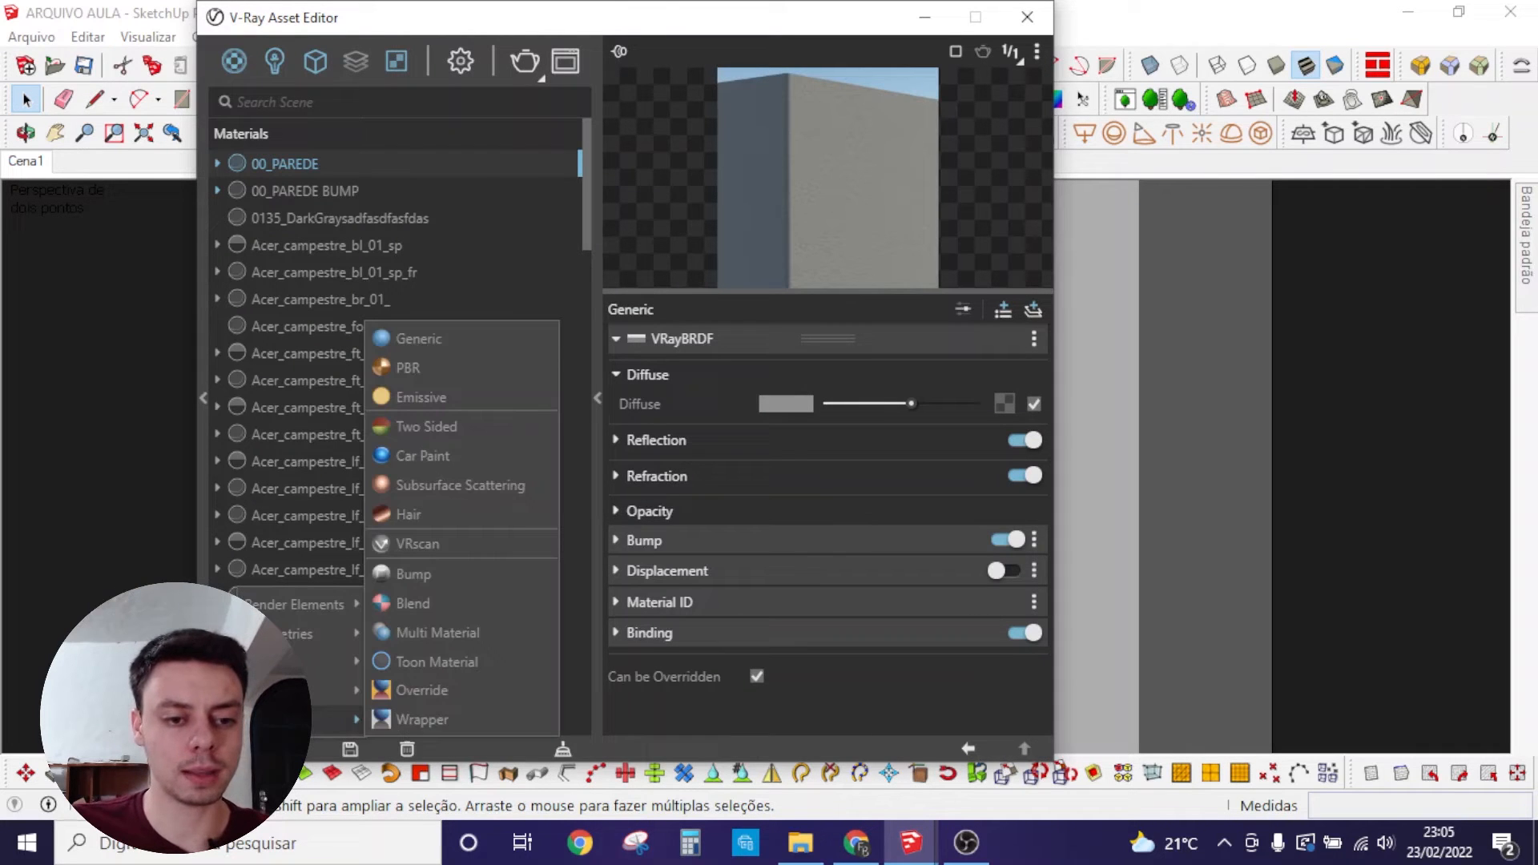
{"action": "left_click", "coordinate": [432, 400]}
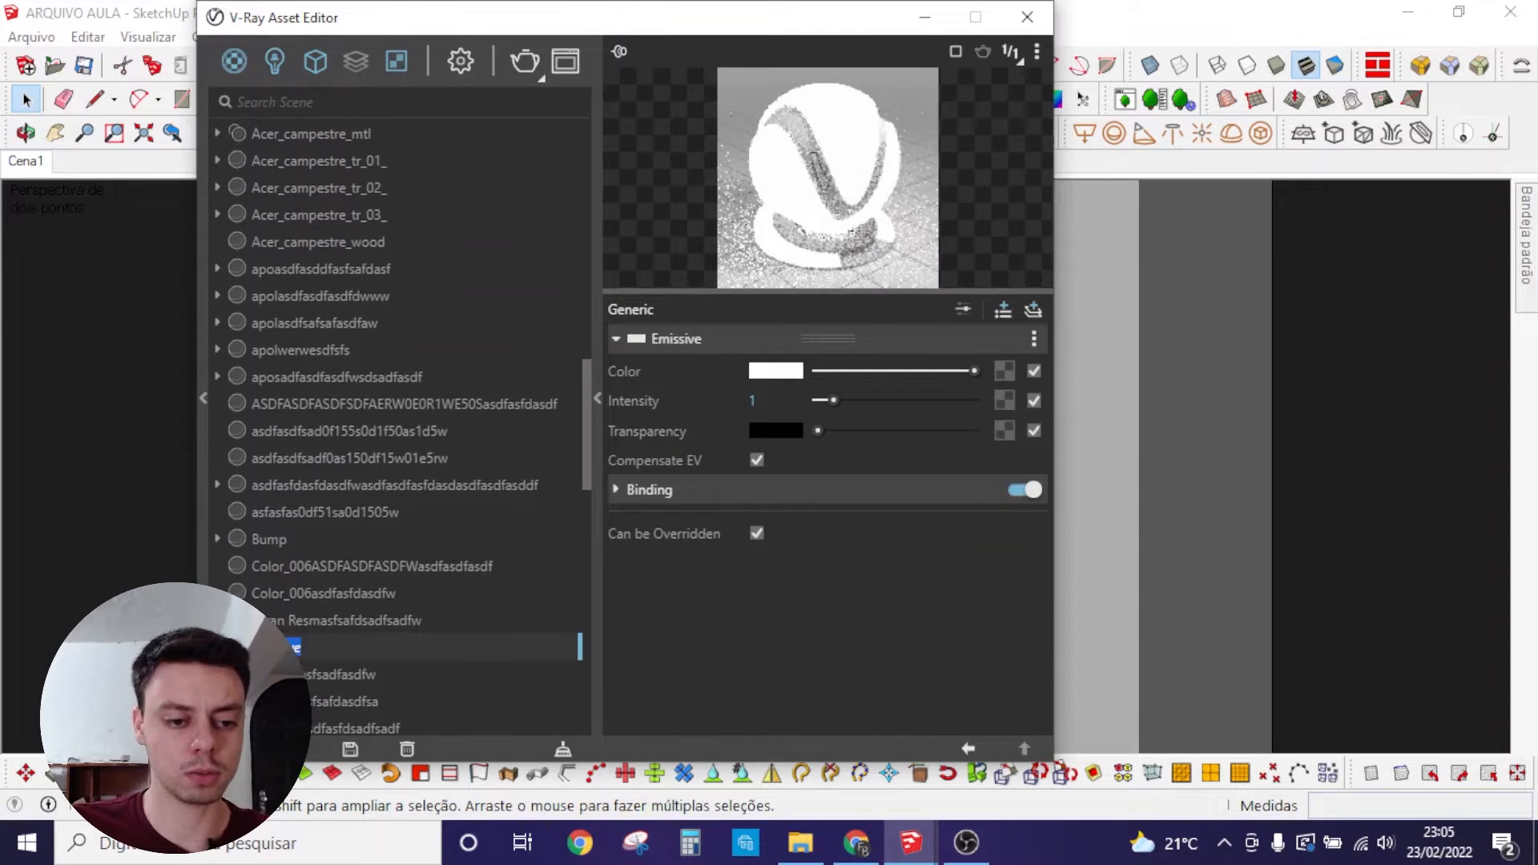
{"action": "type", "text": "Fita Led"}
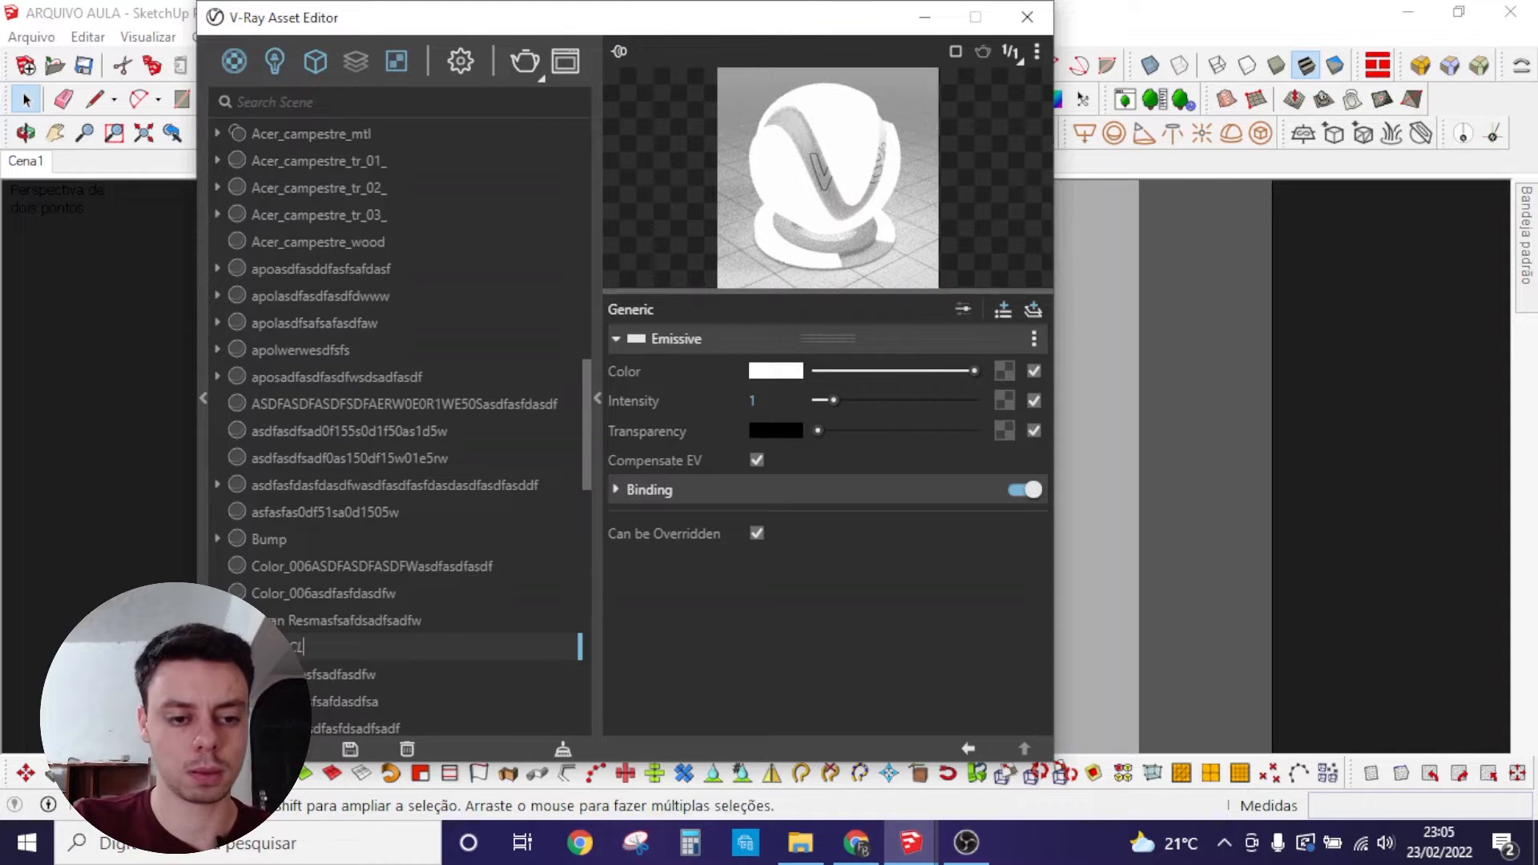
{"action": "key", "text": "Return"}
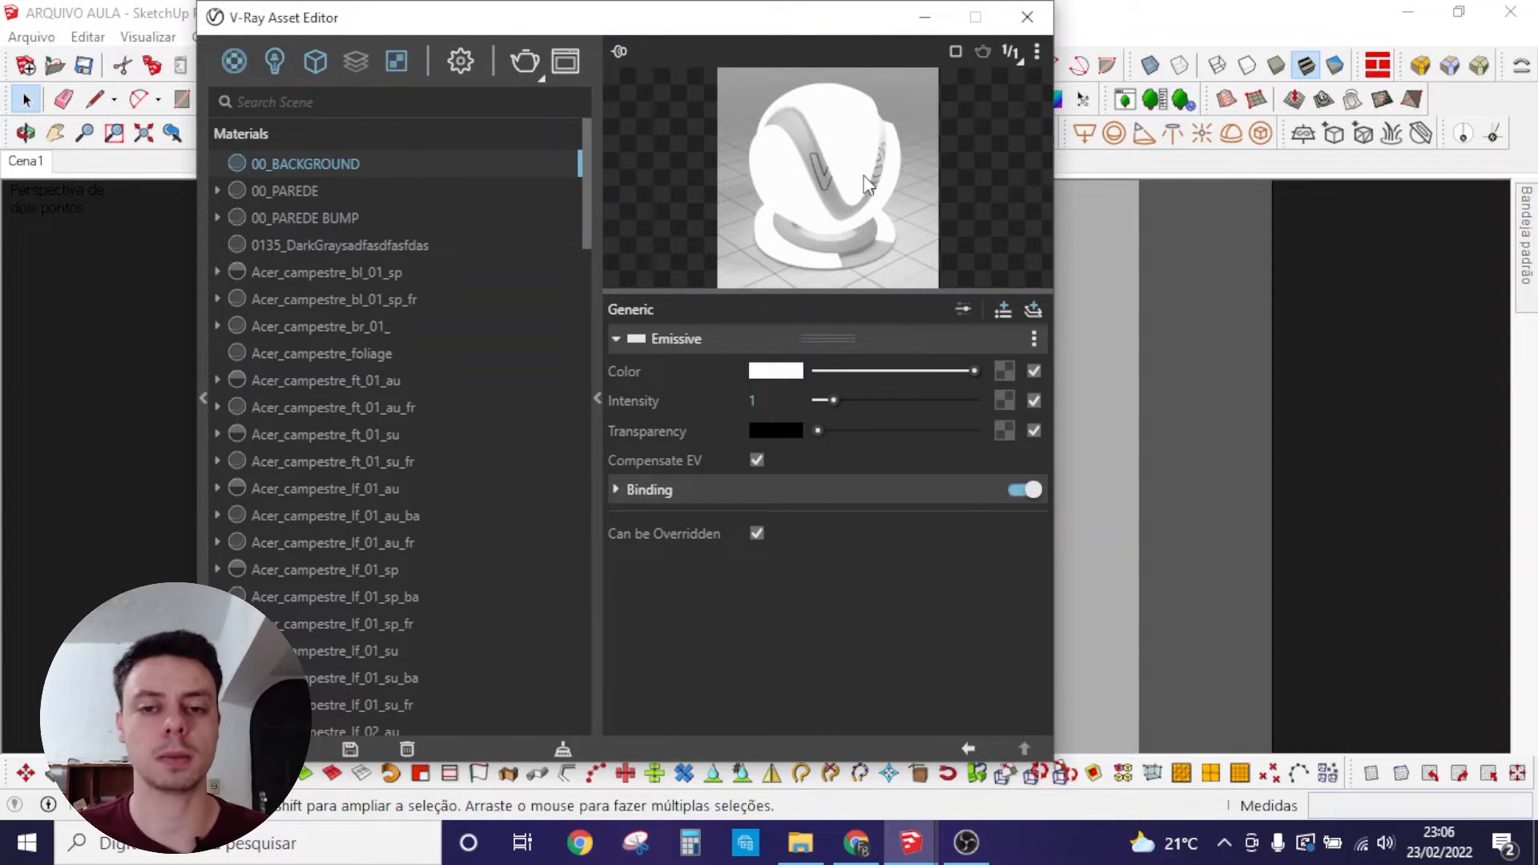
Step: Load the image pexels-jahoo-clouseau-388415 from Downloads as a Bitmap texture for the emissive material's color
{"action": "left_click", "coordinate": [1003, 376]}
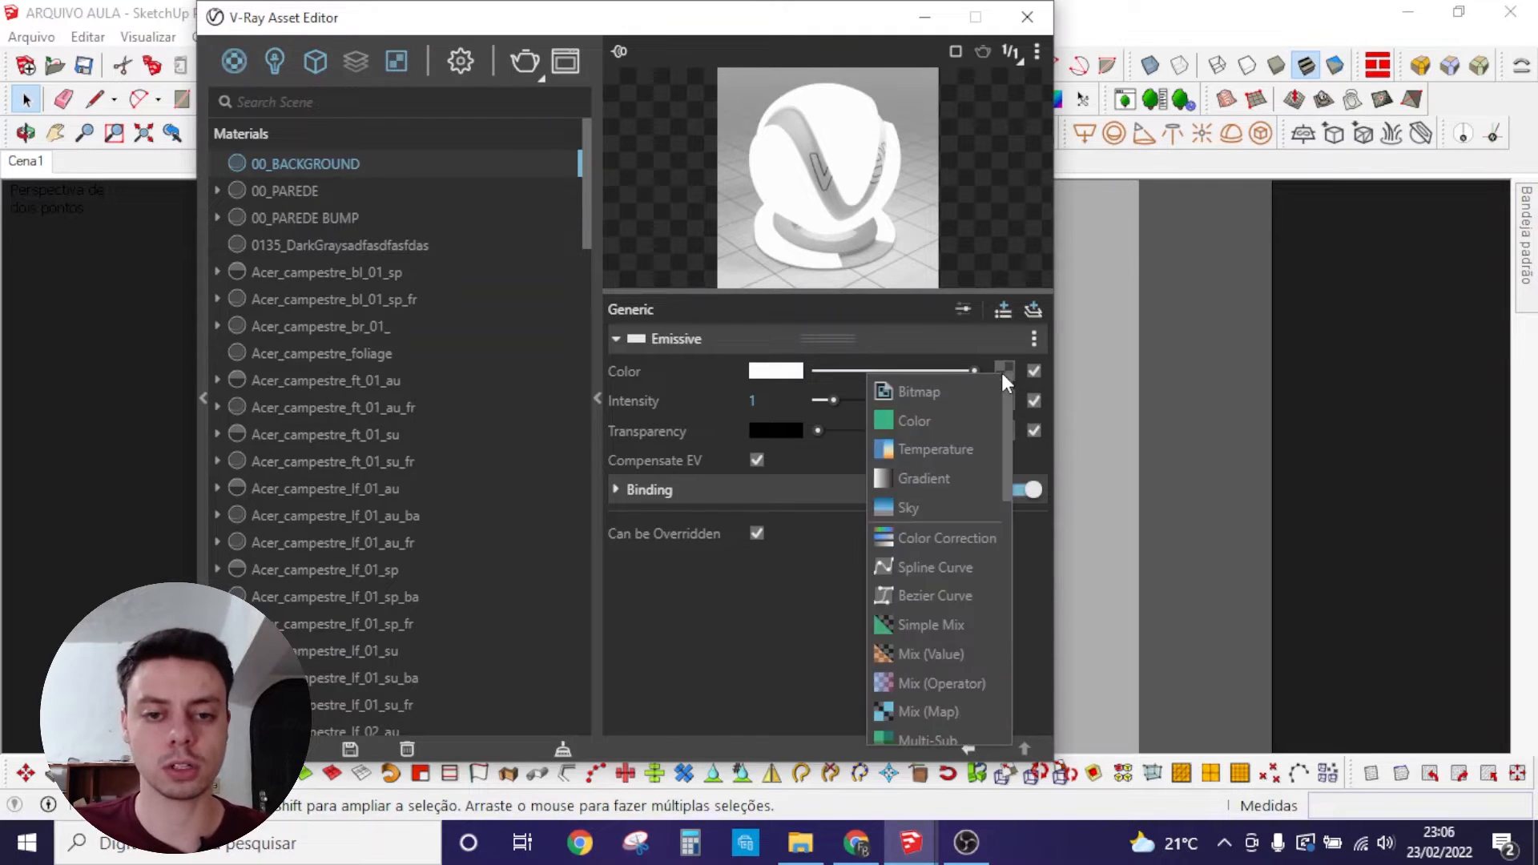
{"action": "left_click", "coordinate": [967, 391]}
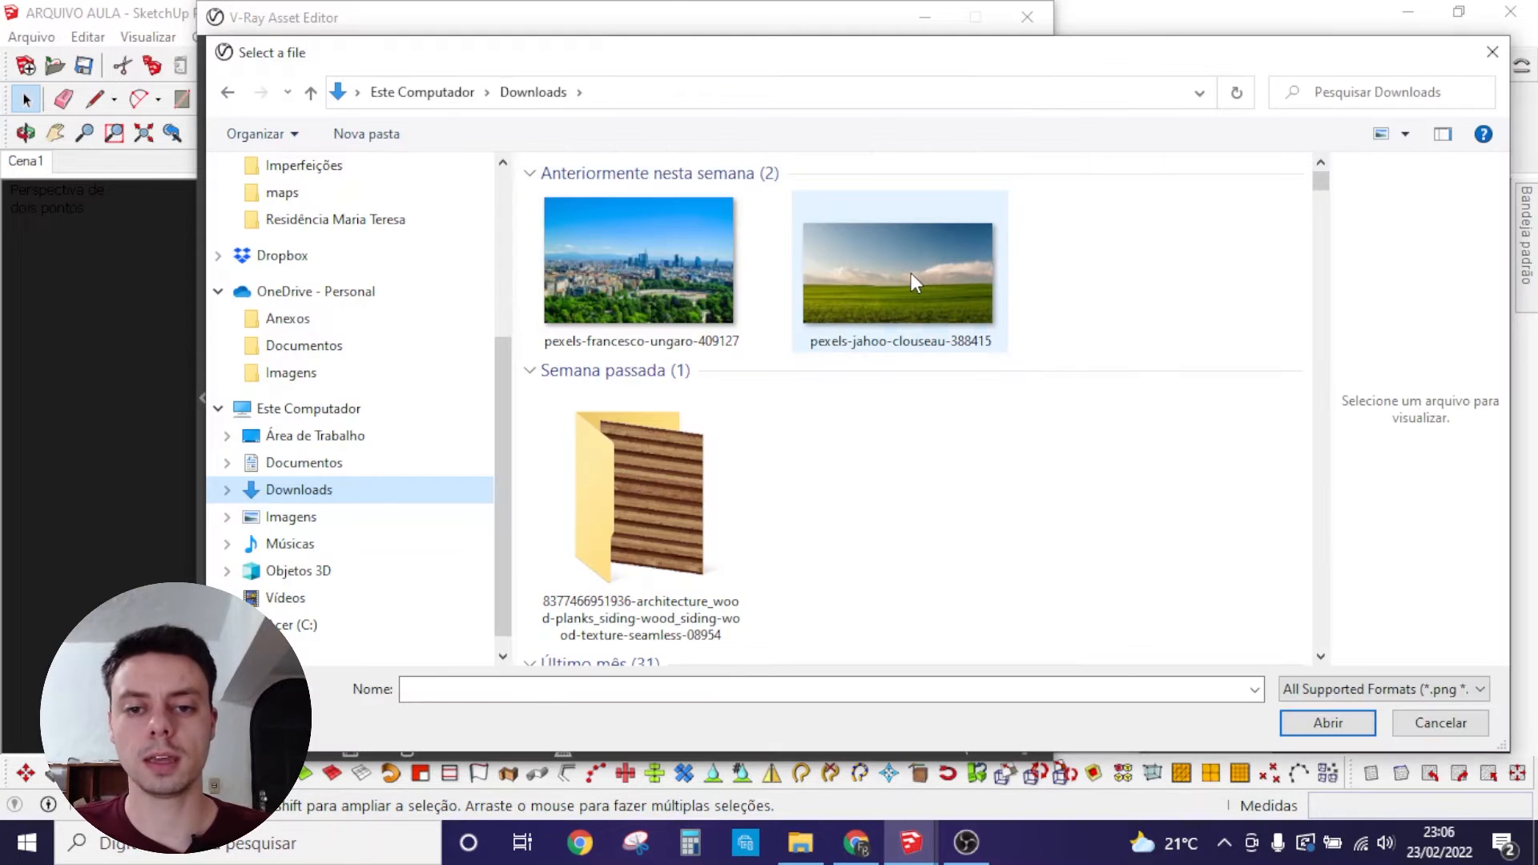
{"action": "left_click", "coordinate": [911, 272]}
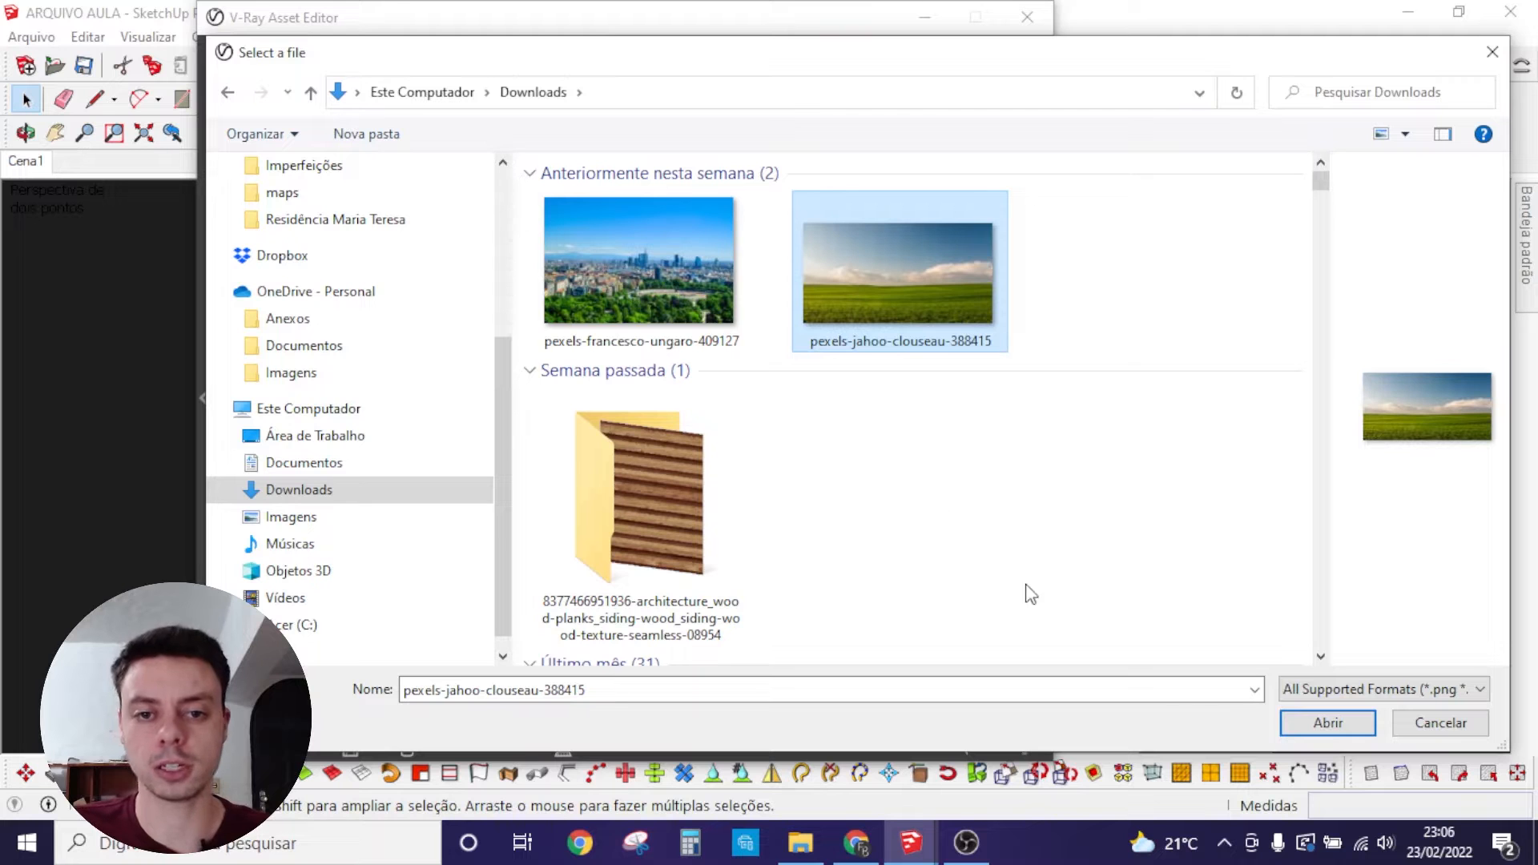
{"action": "left_click", "coordinate": [1327, 723]}
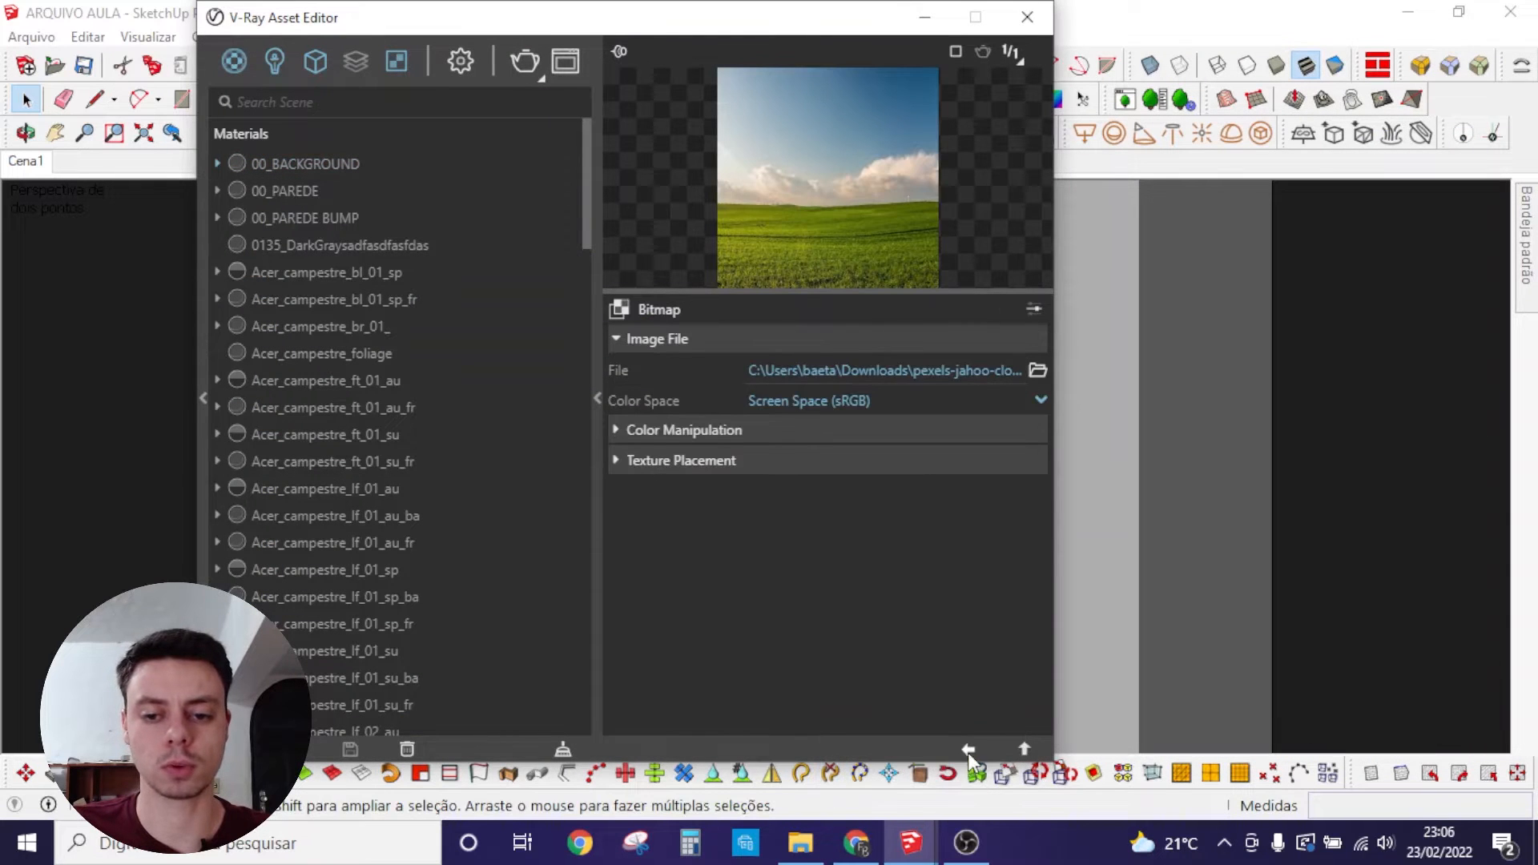
{"action": "left_click", "coordinate": [967, 750]}
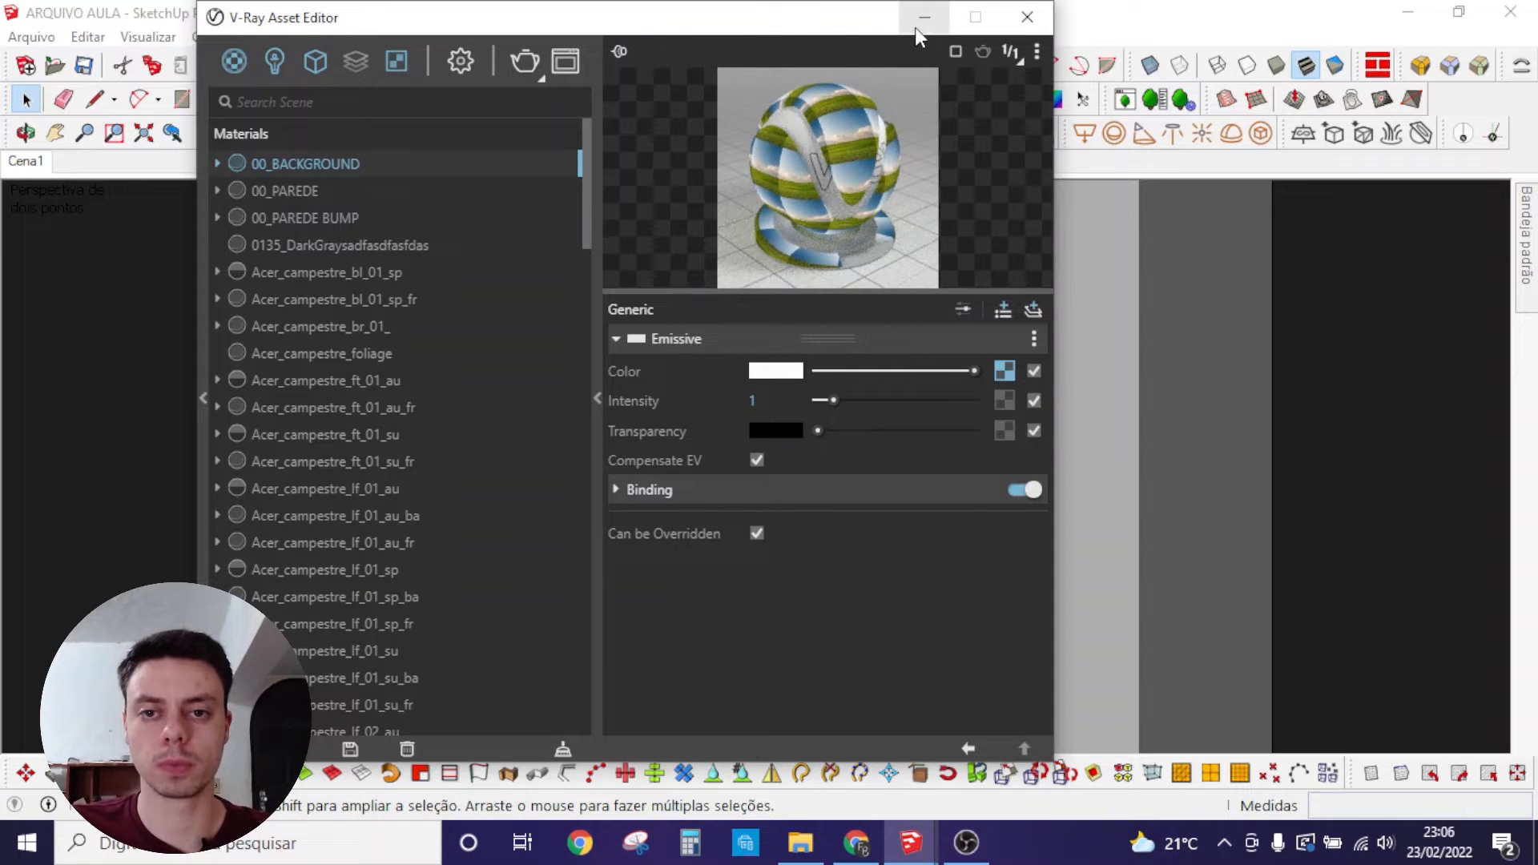
Step: Apply the 00_BACKGROUND material to the backdrop panel's face inside its group and put the V-Ray Asset Editor away
{"action": "left_click_drag", "start_coordinate": [824, 27], "coordinate": [1537, 88]}
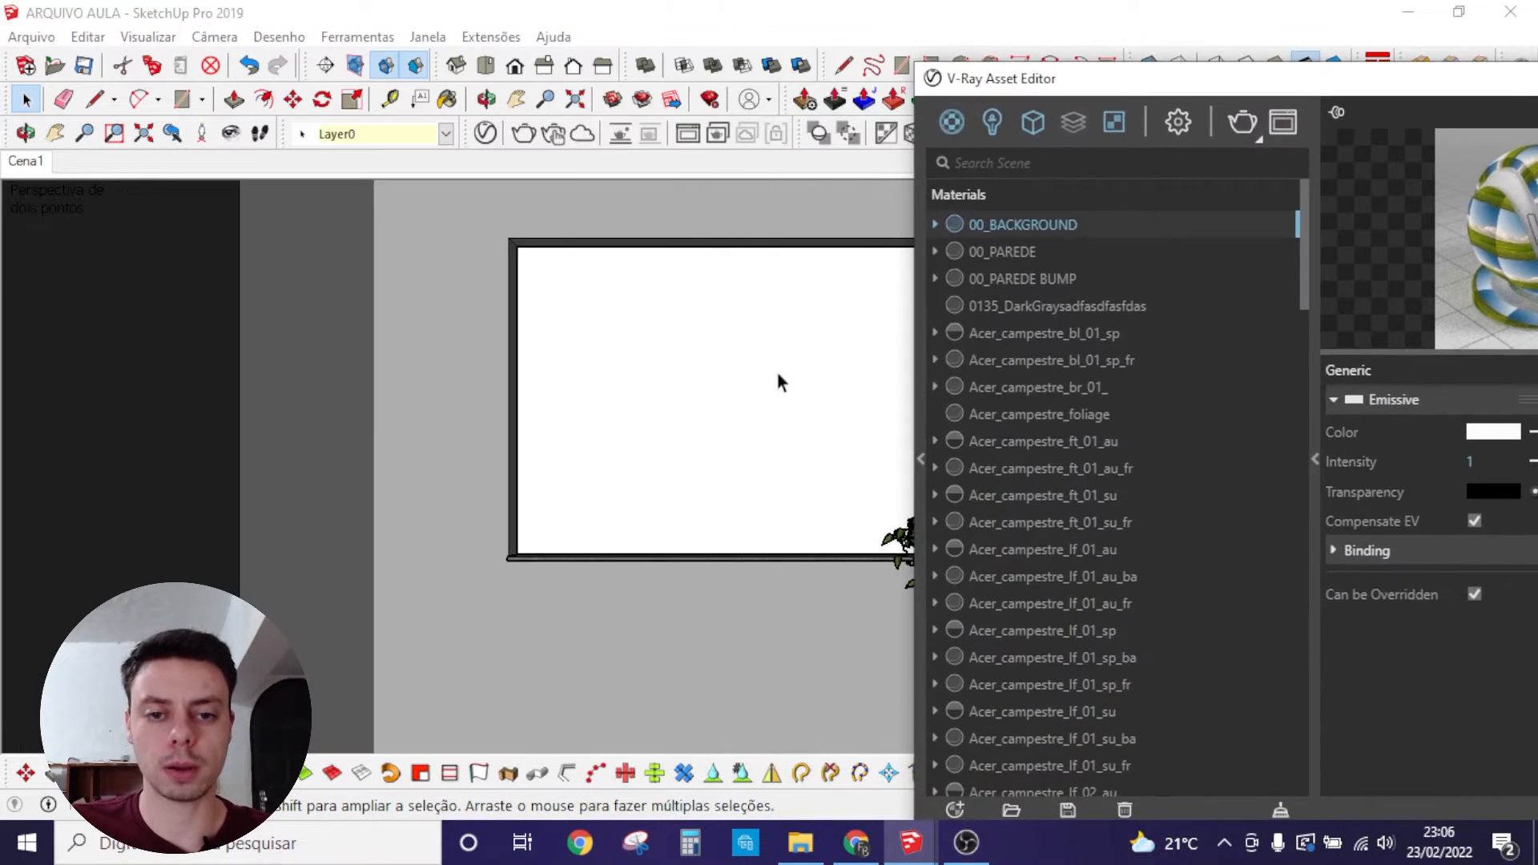
{"action": "left_click", "coordinate": [709, 410]}
{"action": "left_click", "coordinate": [646, 309]}
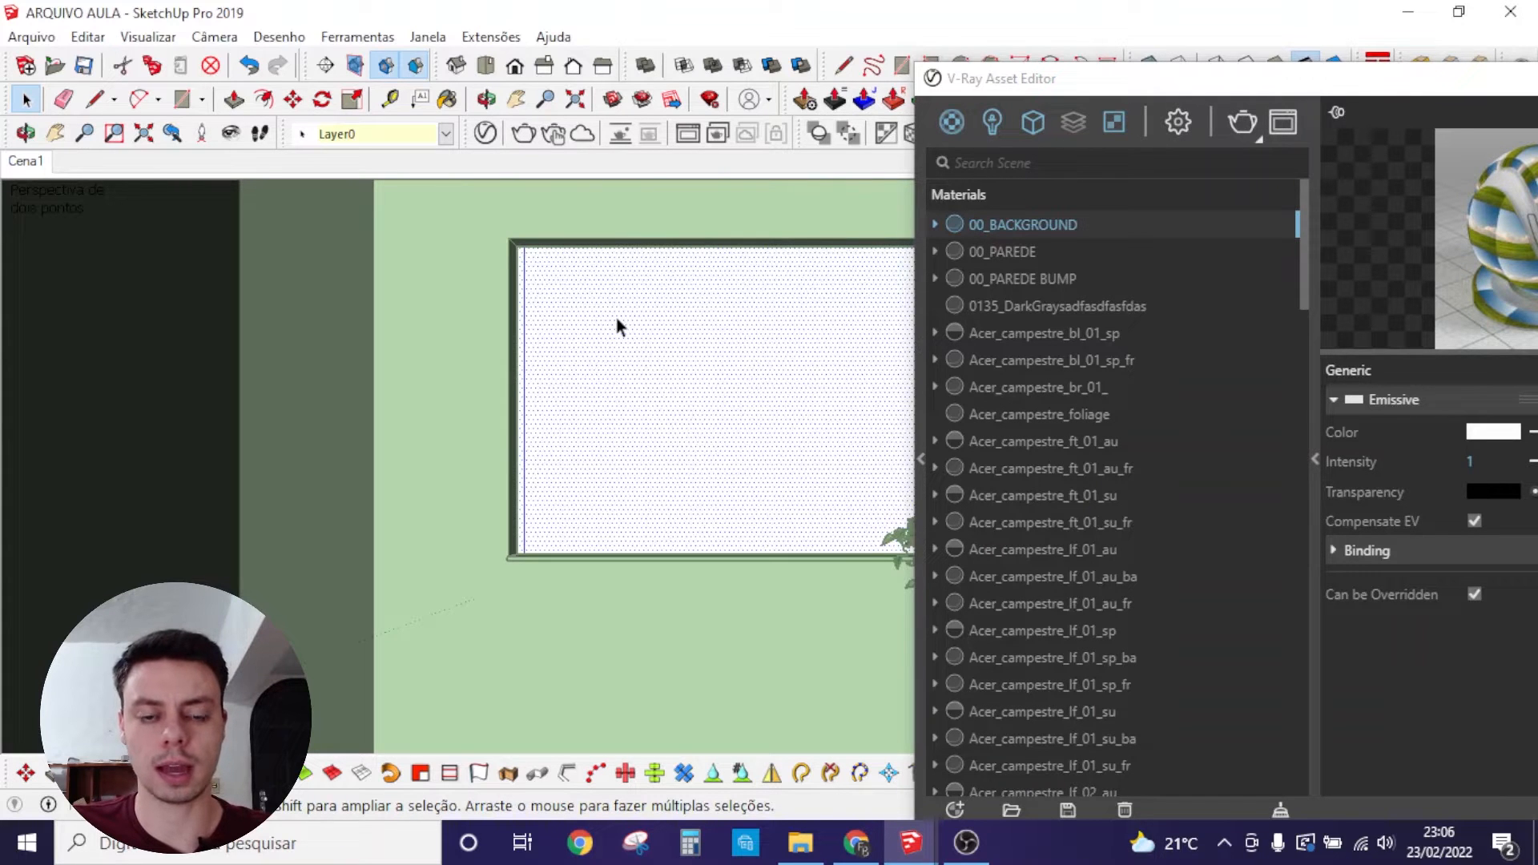
{"action": "right_click", "coordinate": [1026, 225]}
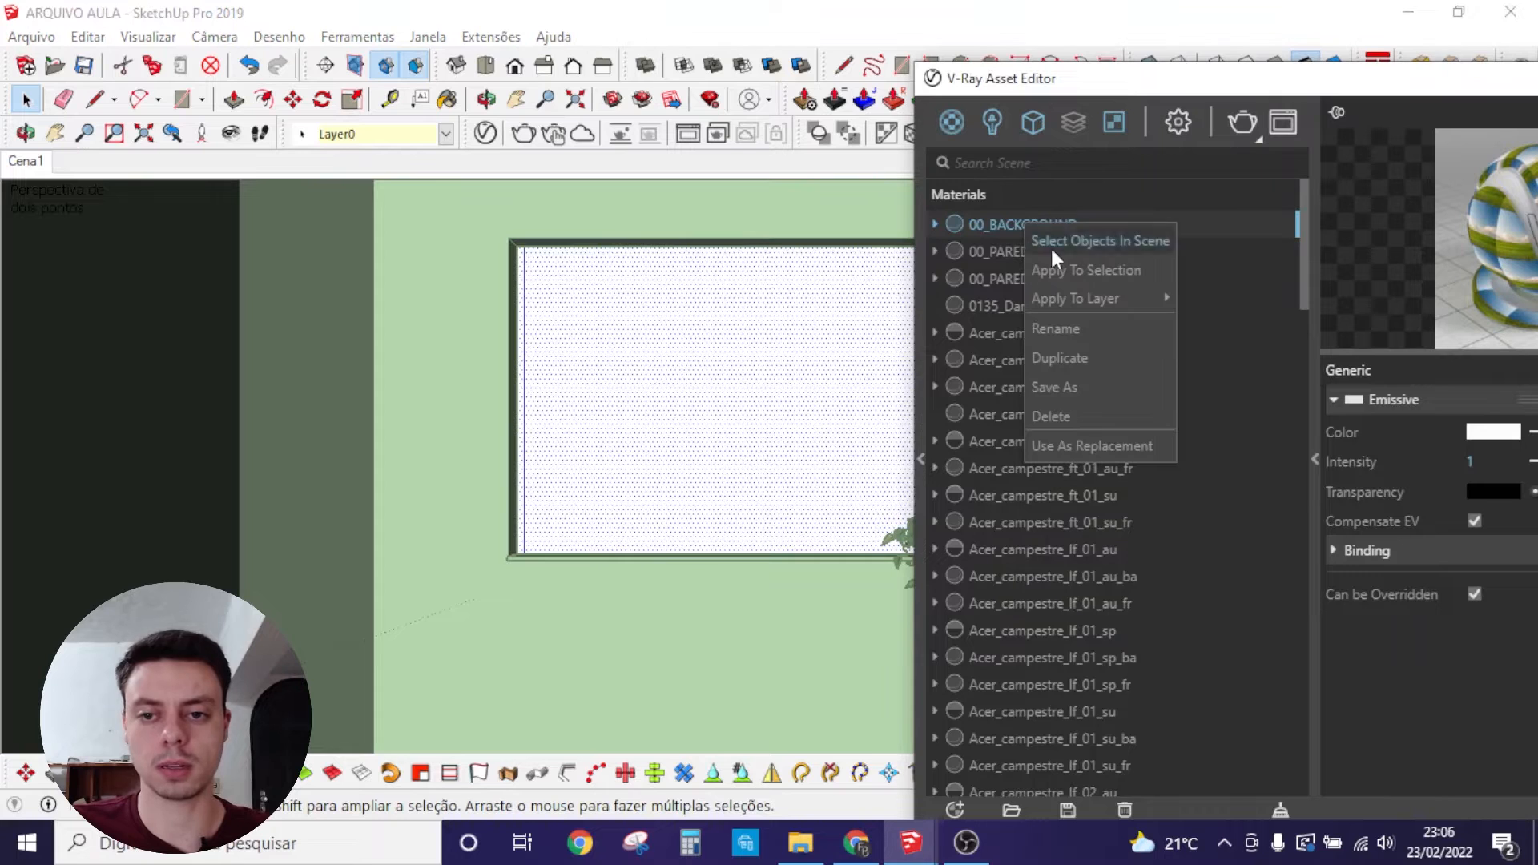
{"action": "left_click", "coordinate": [1060, 273]}
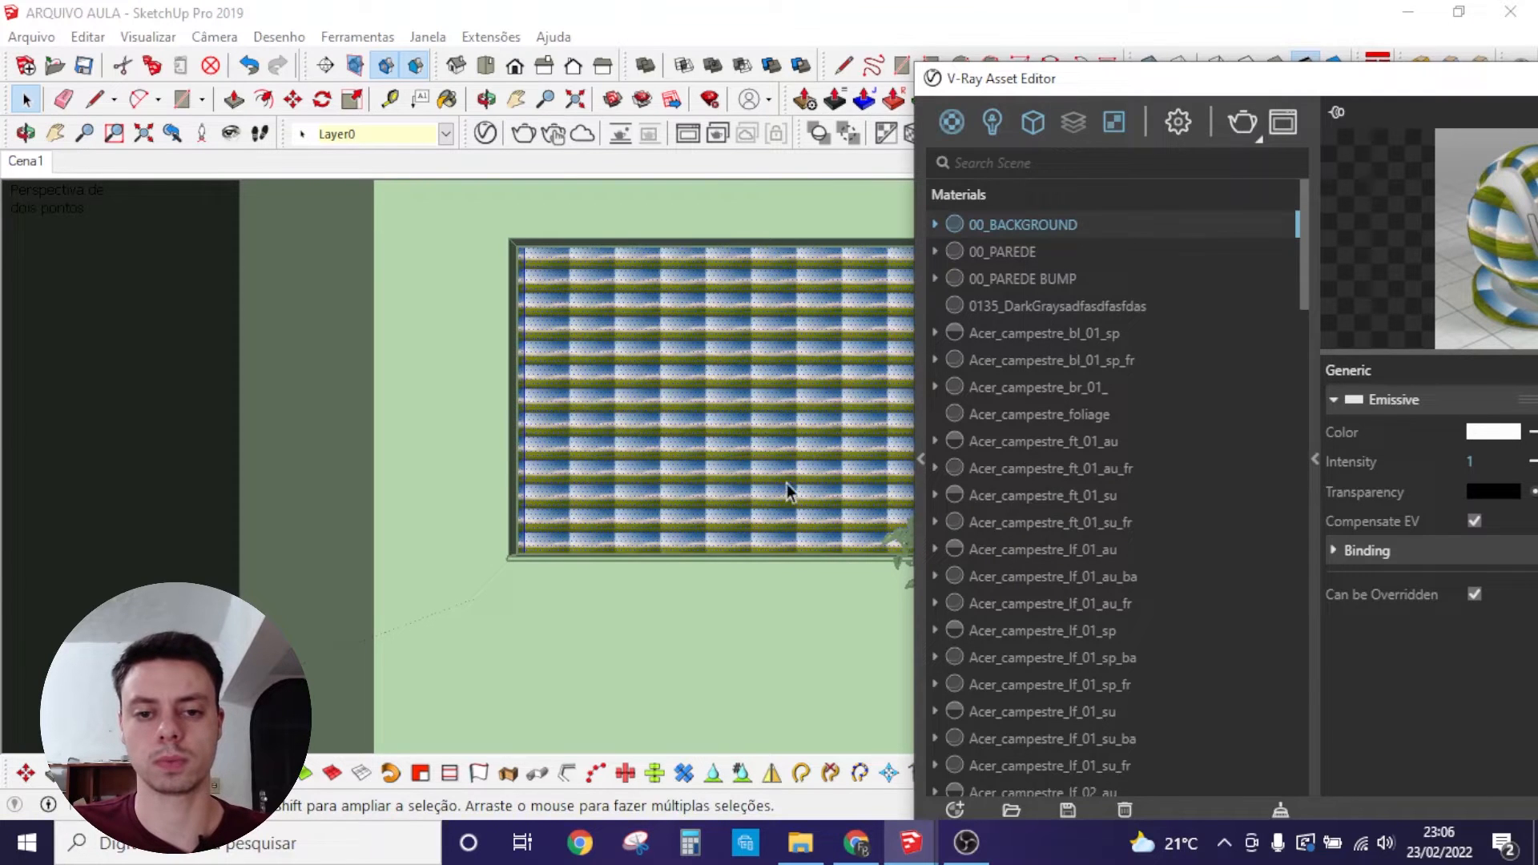
{"action": "left_click_drag", "start_coordinate": [1434, 77], "coordinate": [1106, 72]}
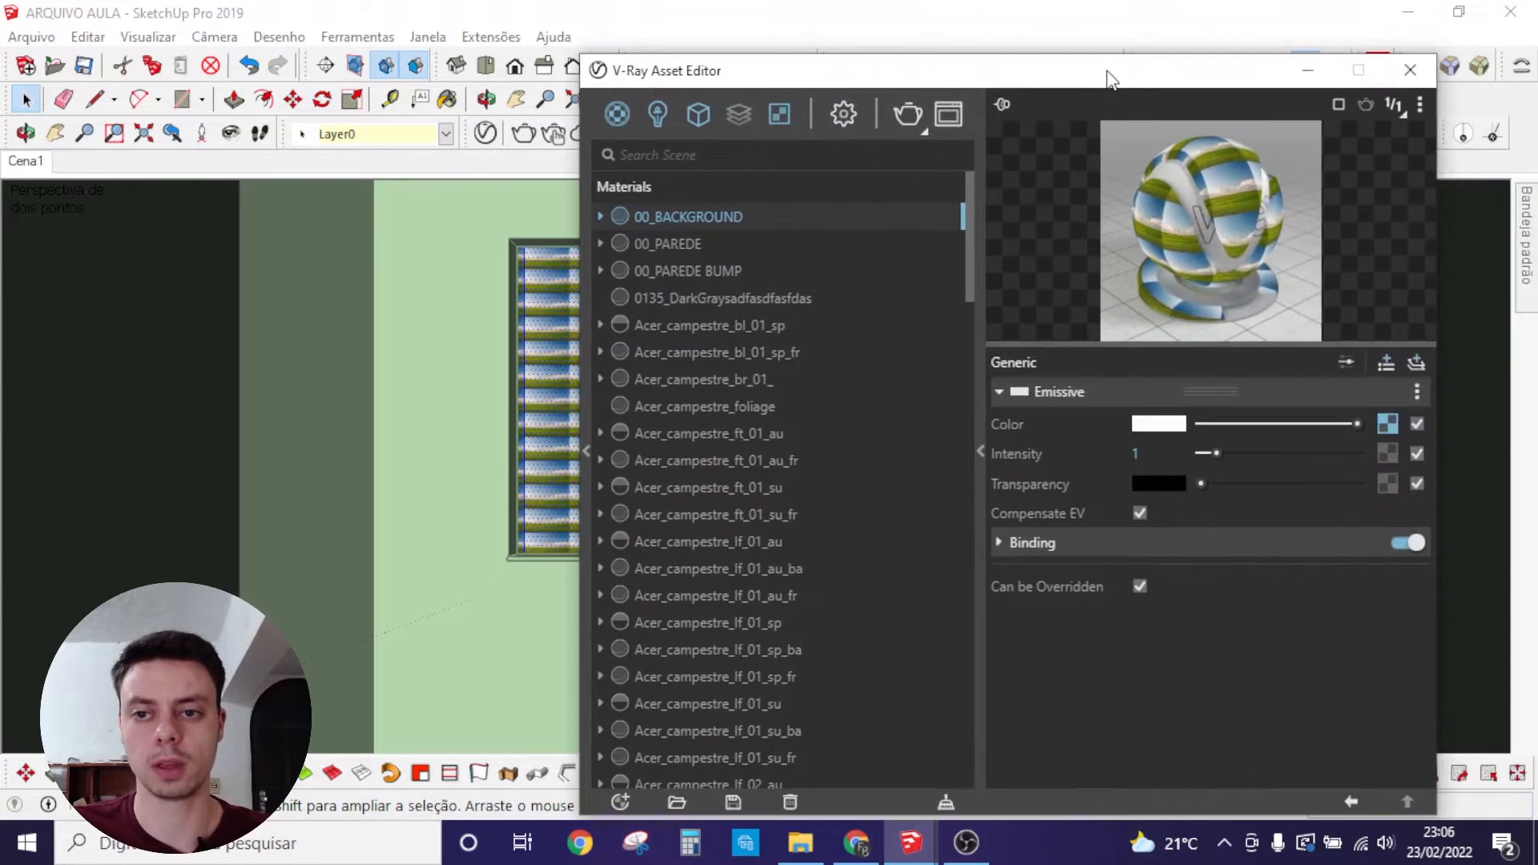
{"action": "left_click", "coordinate": [1315, 69]}
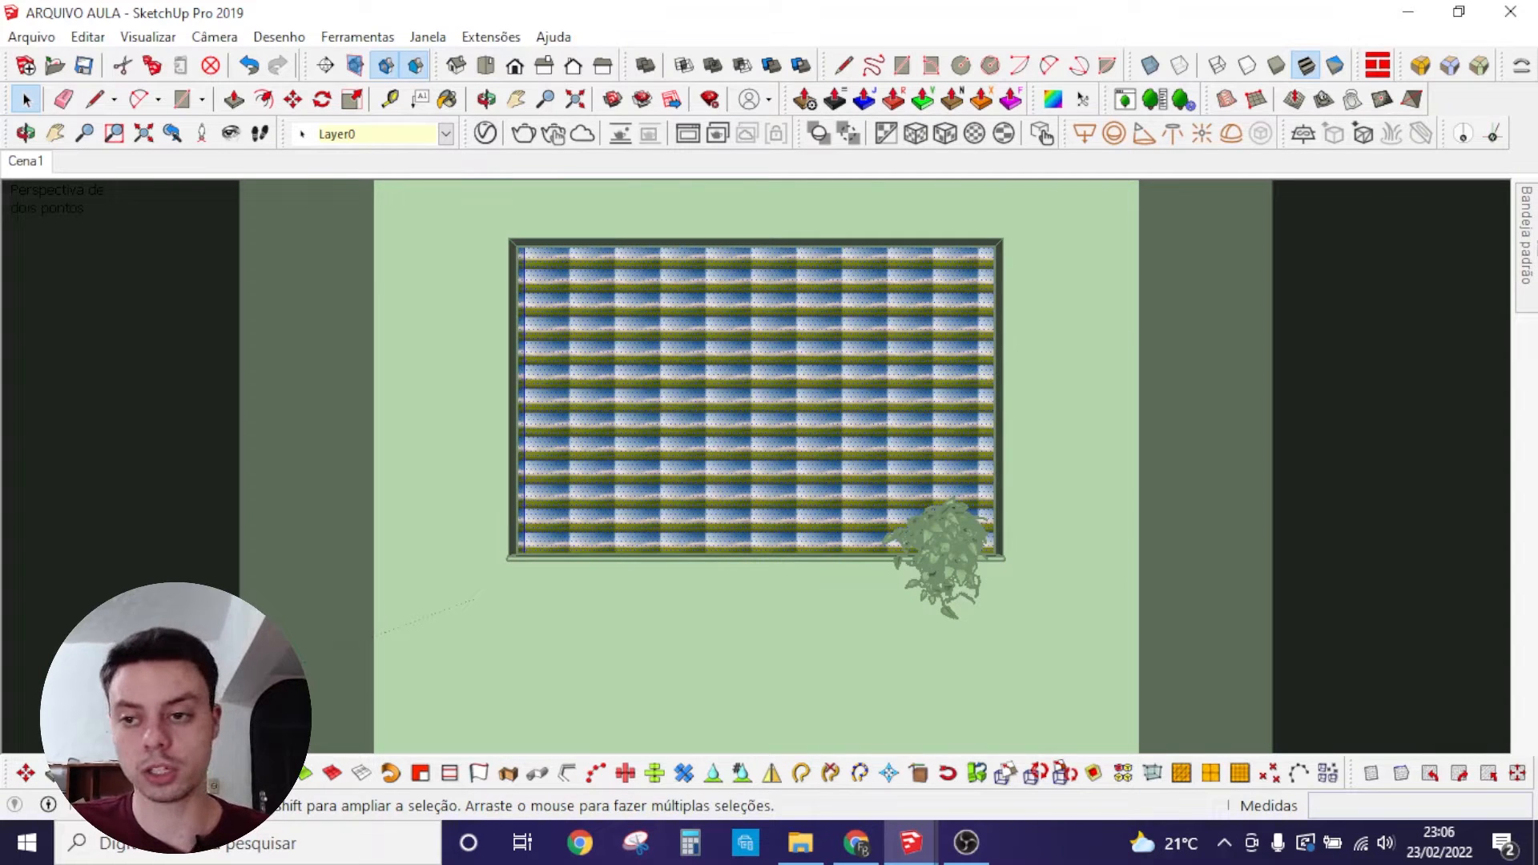
Step: Set the width of the 00_BACKGROUND material's texture to 300 cm
{"action": "left_click", "coordinate": [1529, 245]}
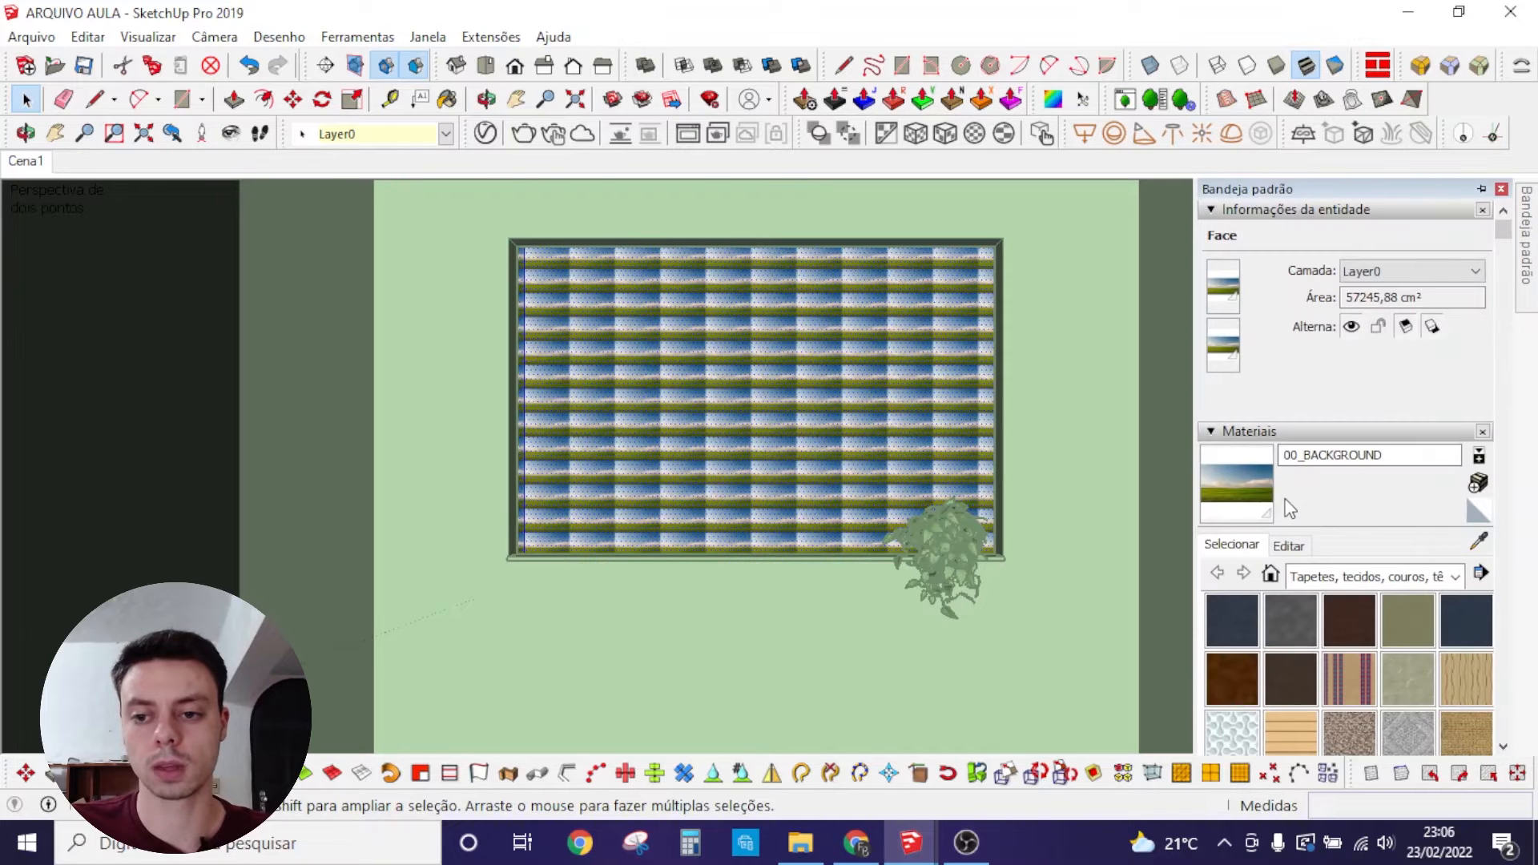
{"action": "left_click", "coordinate": [1299, 545]}
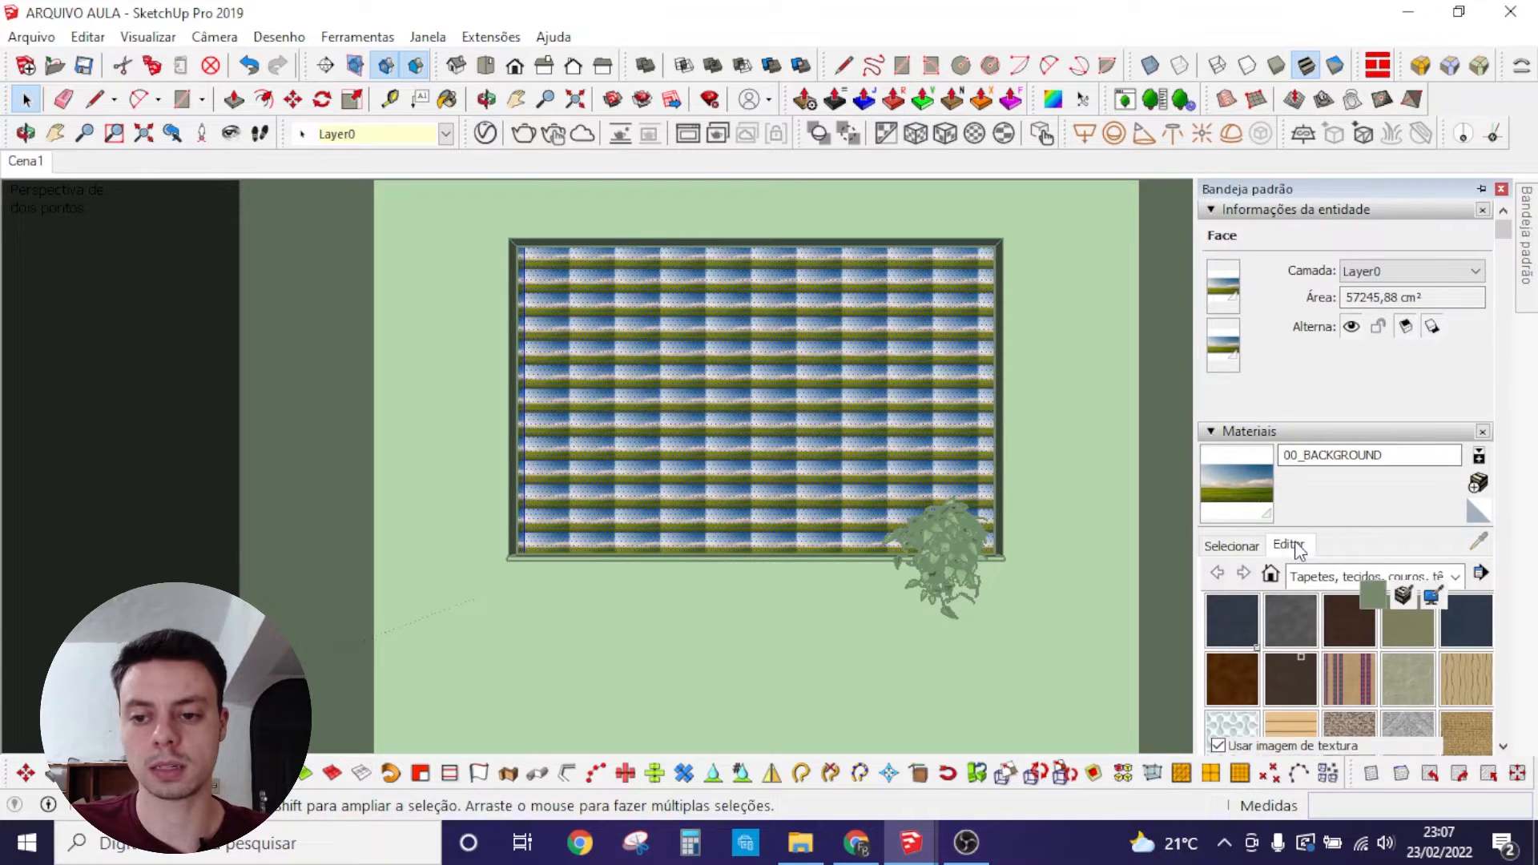
{"action": "scroll", "coordinate": [1308, 544], "scroll_direction": "down", "scroll_amount": 3}
{"action": "left_click_drag", "start_coordinate": [1240, 531], "coordinate": [1285, 532]}
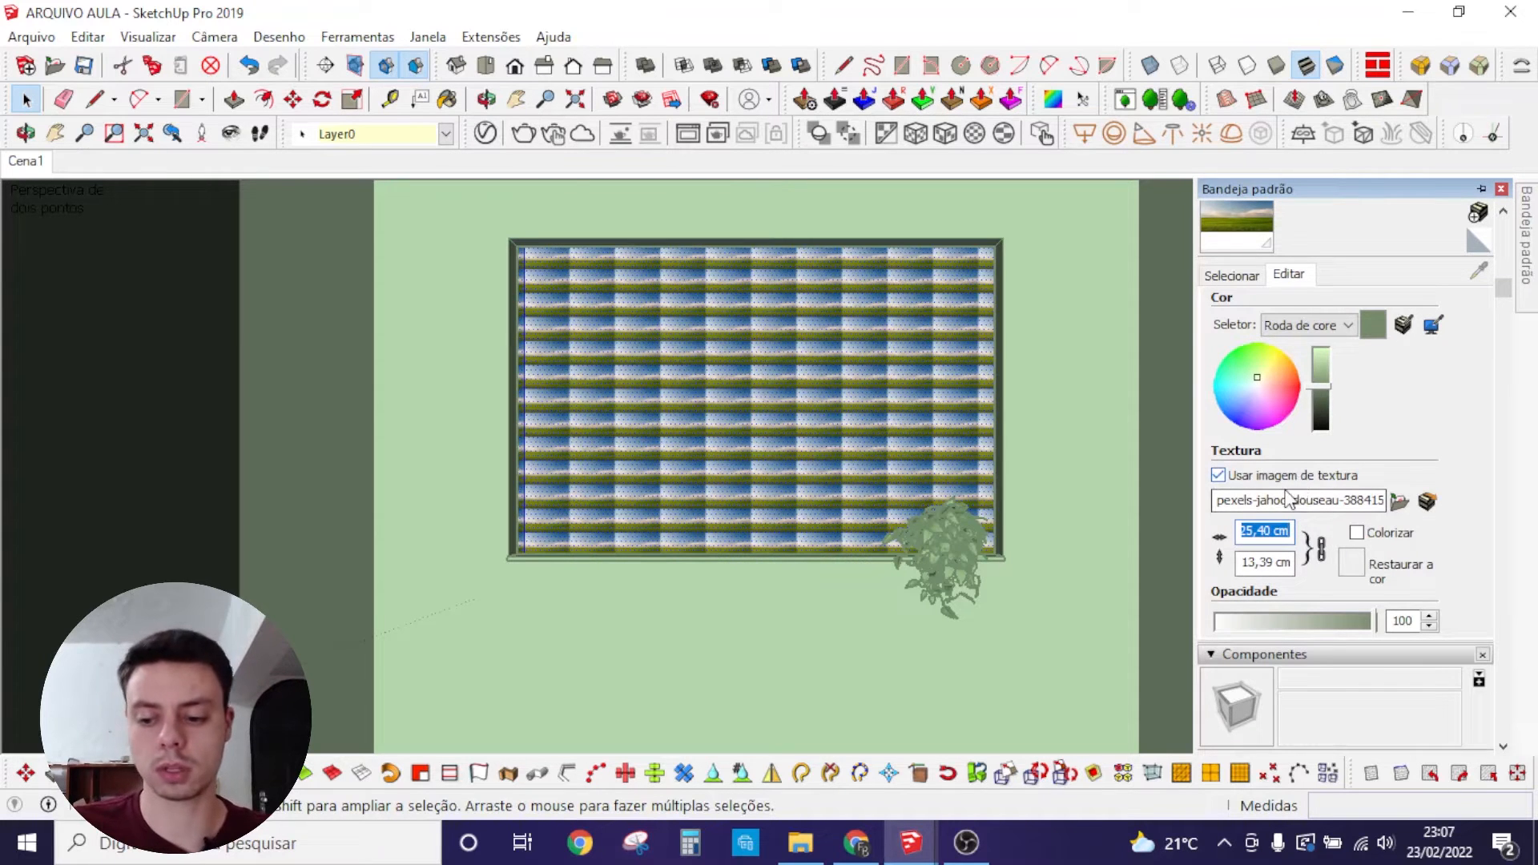
{"action": "type", "text": "30"}
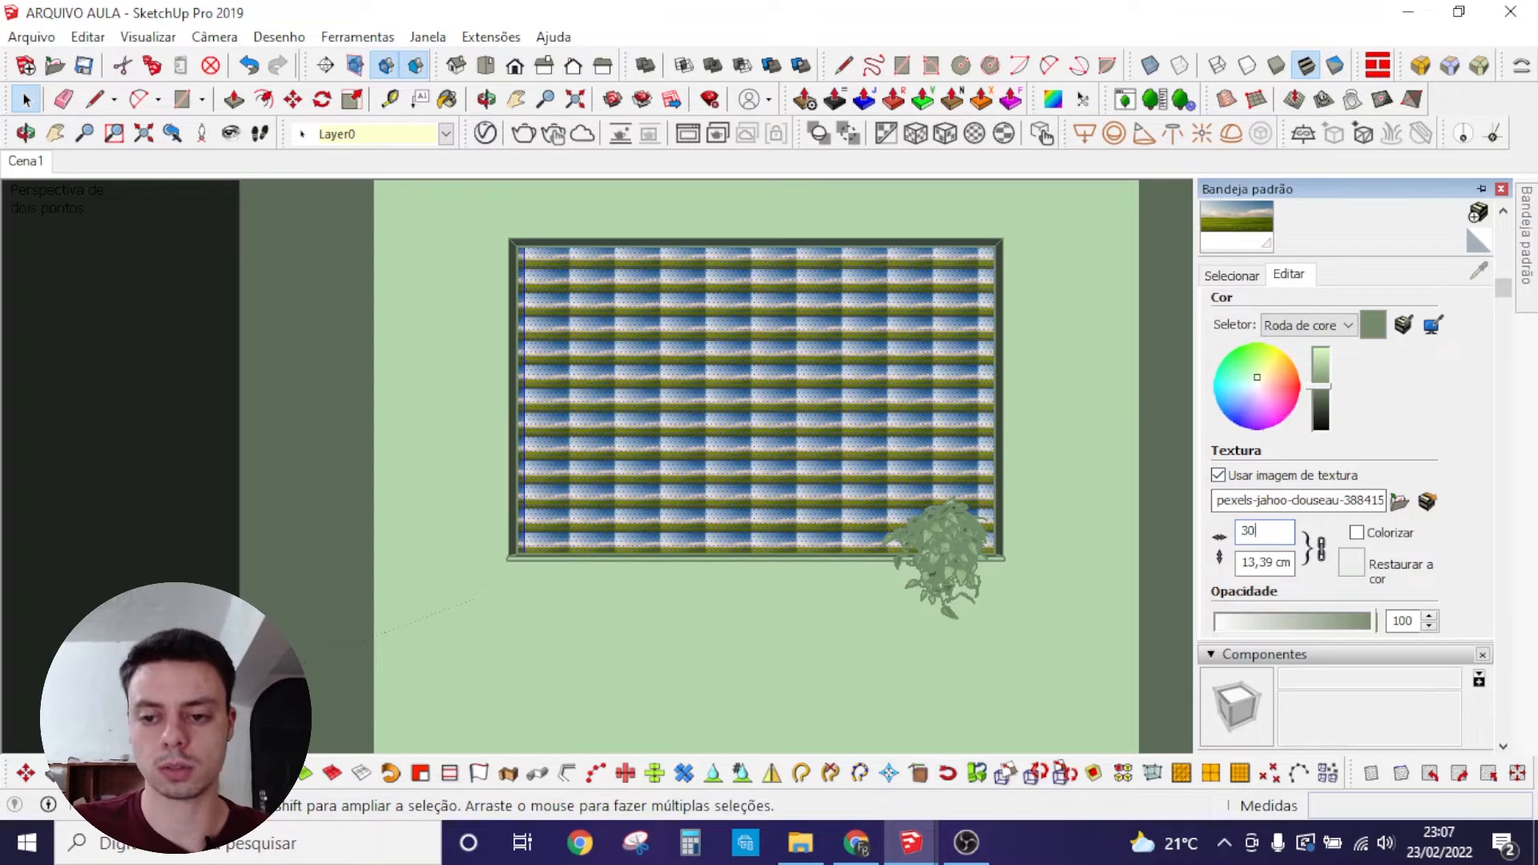
{"action": "type", "text": "0"}
{"action": "key", "text": "Return"}
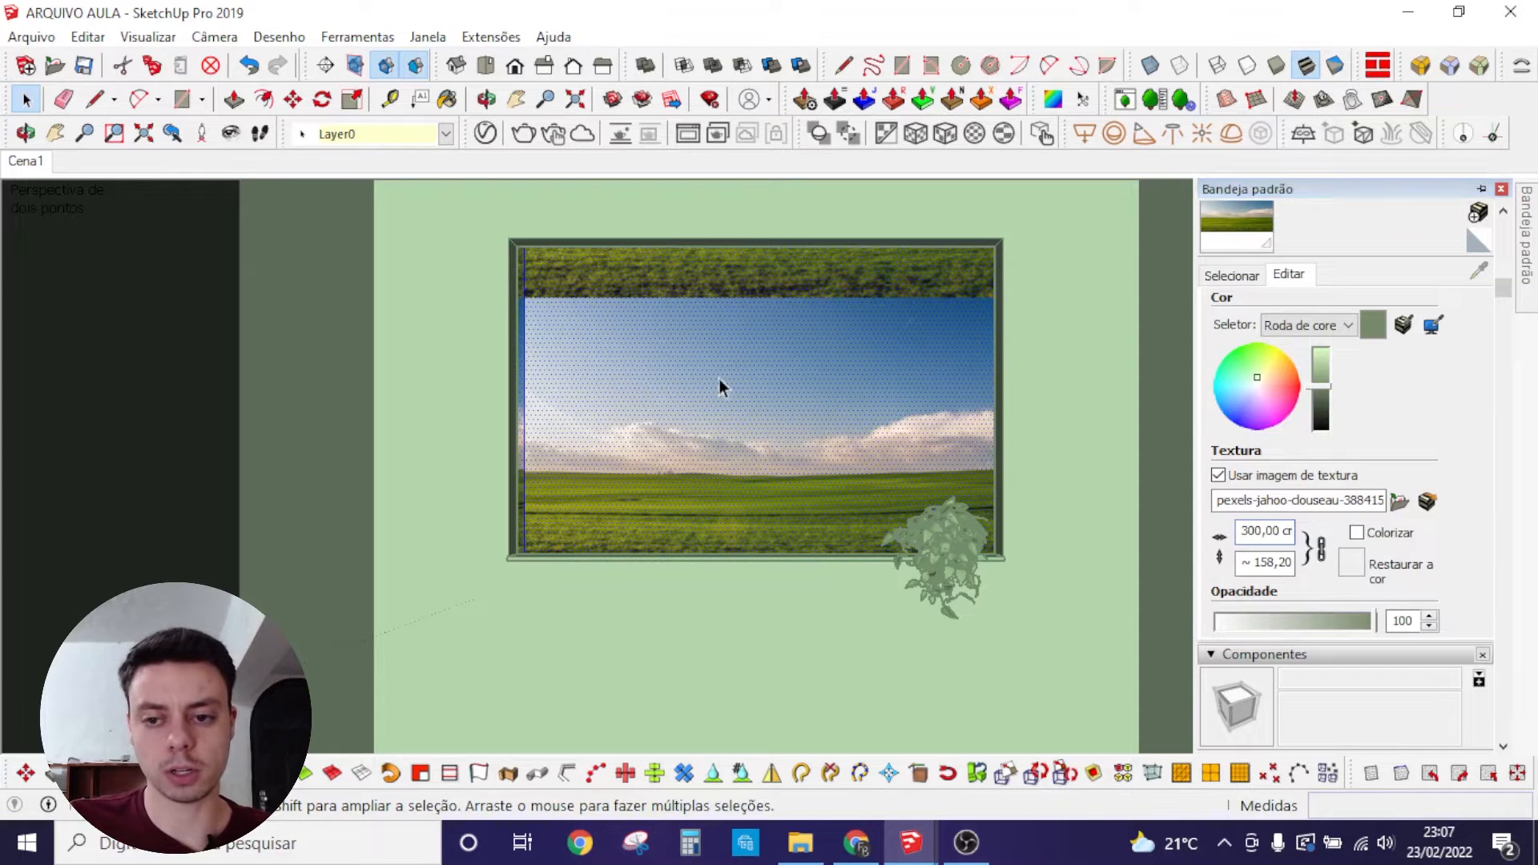
Step: Shift and enlarge the texture on the panel's face until a single copy of the photo fills the window, and close the group
{"action": "right_click", "coordinate": [713, 330]}
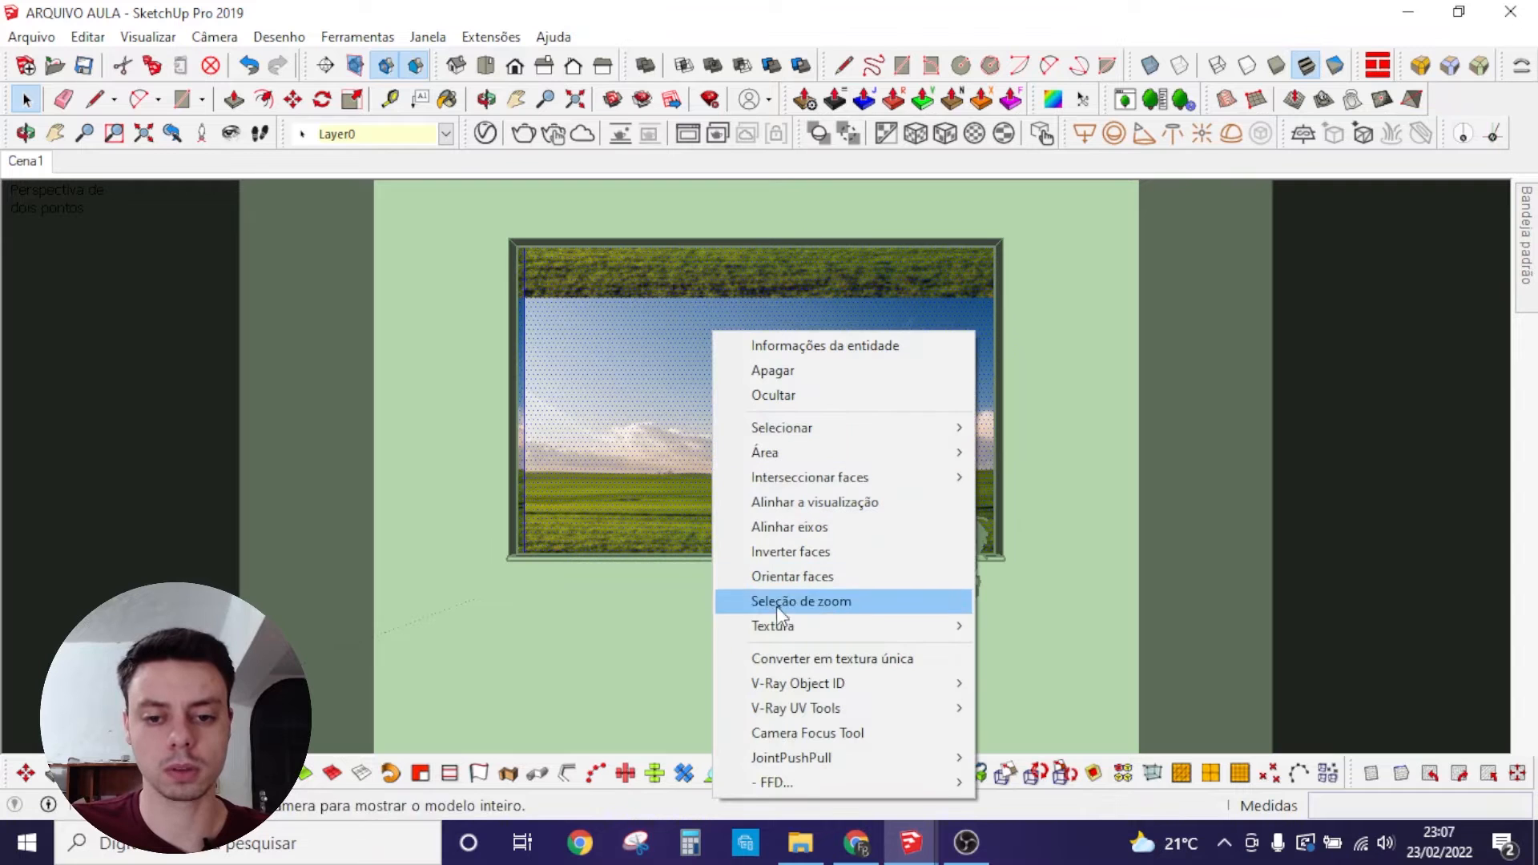
{"action": "mouse_move", "coordinate": [785, 626]}
{"action": "left_click", "coordinate": [1042, 629]}
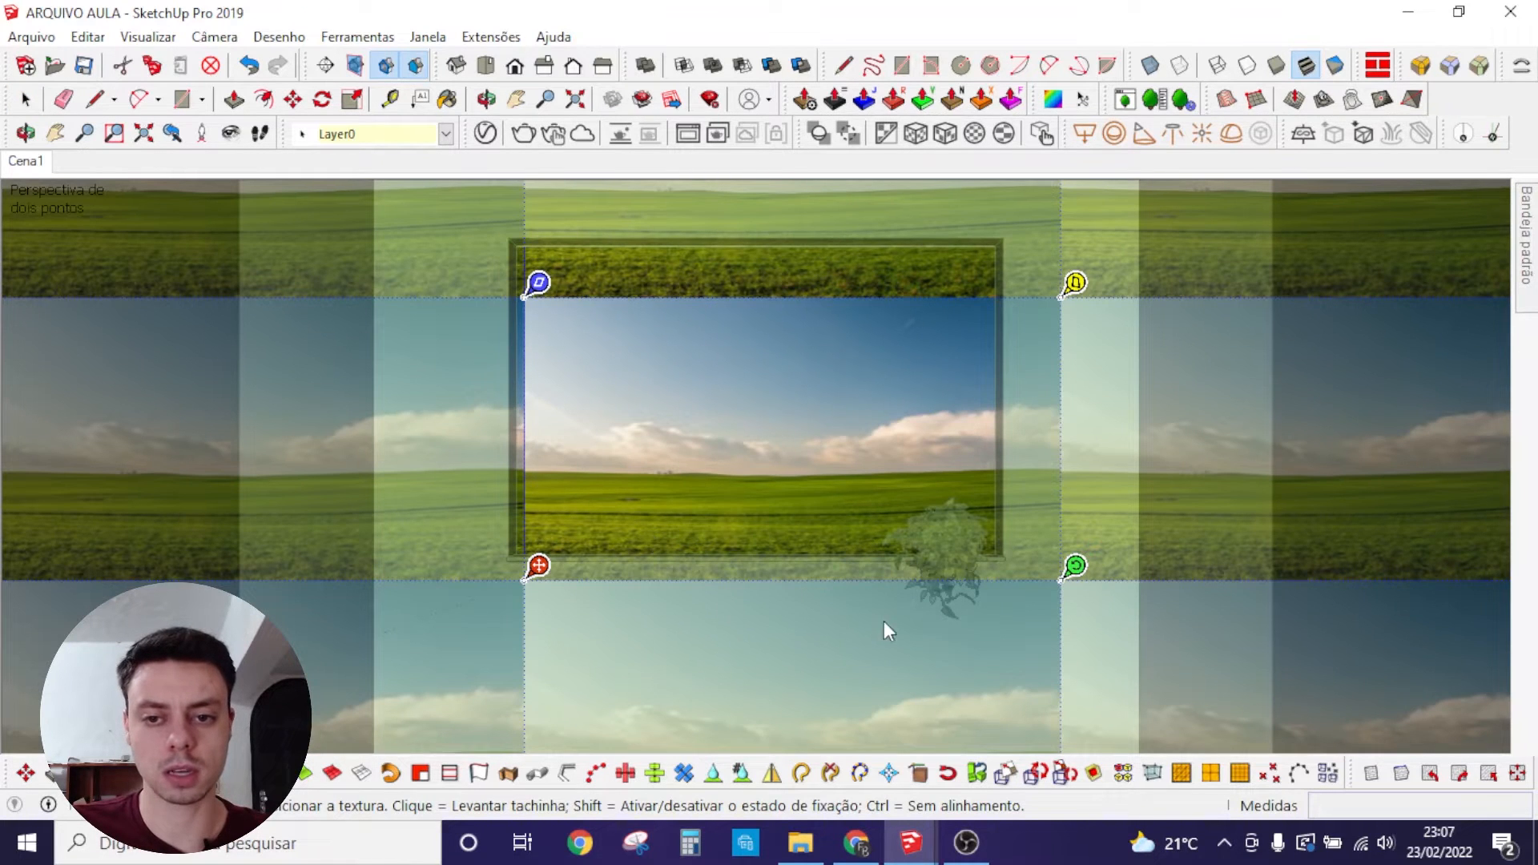
{"action": "left_click_drag", "start_coordinate": [854, 453], "coordinate": [801, 421]}
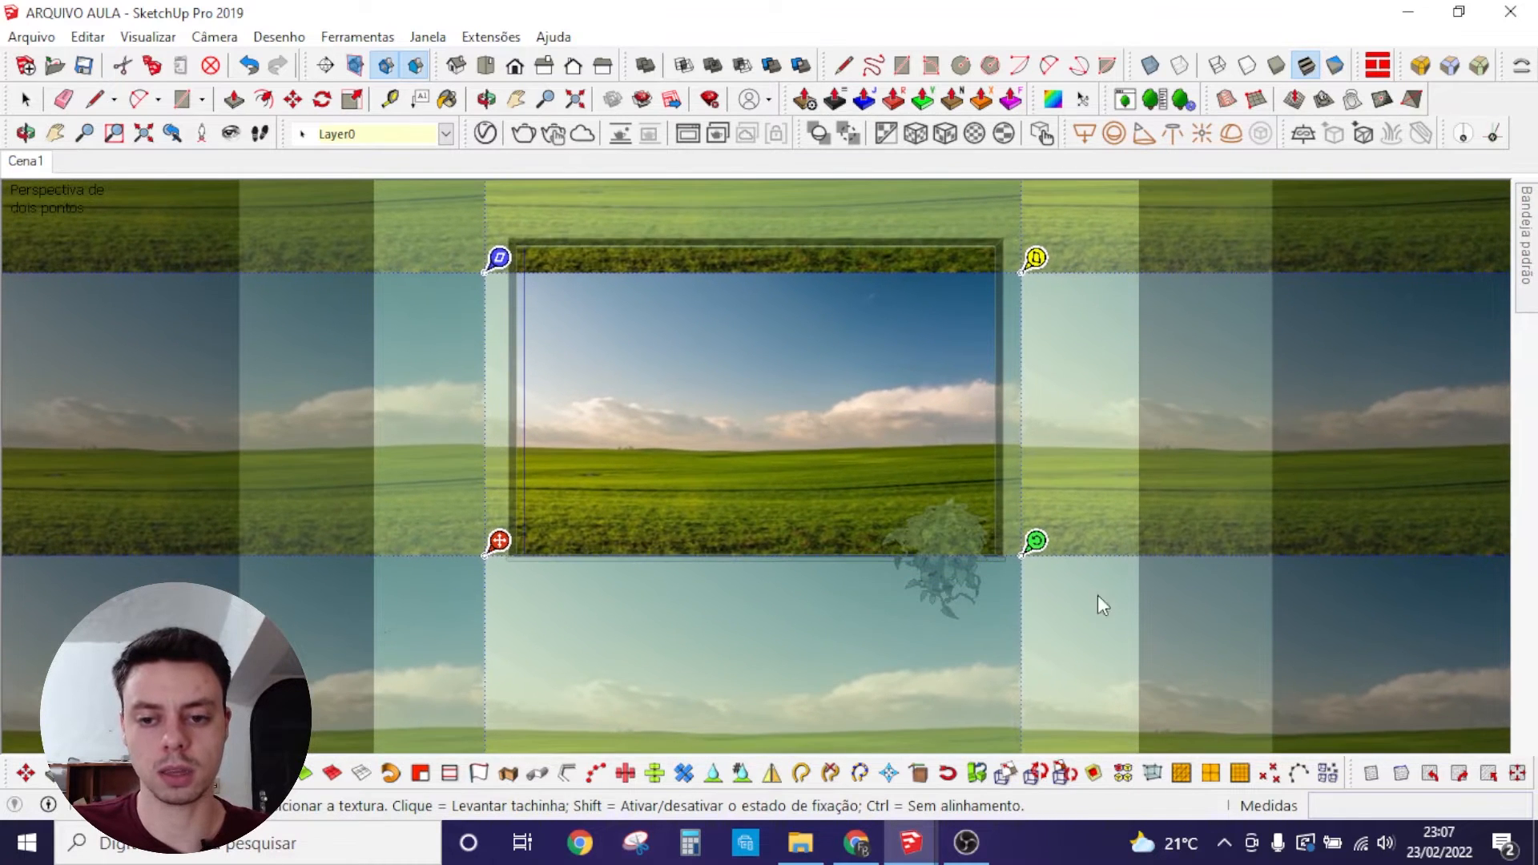
{"action": "left_click_drag", "start_coordinate": [1041, 550], "coordinate": [1114, 558]}
{"action": "left_click_drag", "start_coordinate": [848, 465], "coordinate": [810, 468]}
{"action": "key", "text": "Return"}
{"action": "left_click", "coordinate": [1165, 367]}
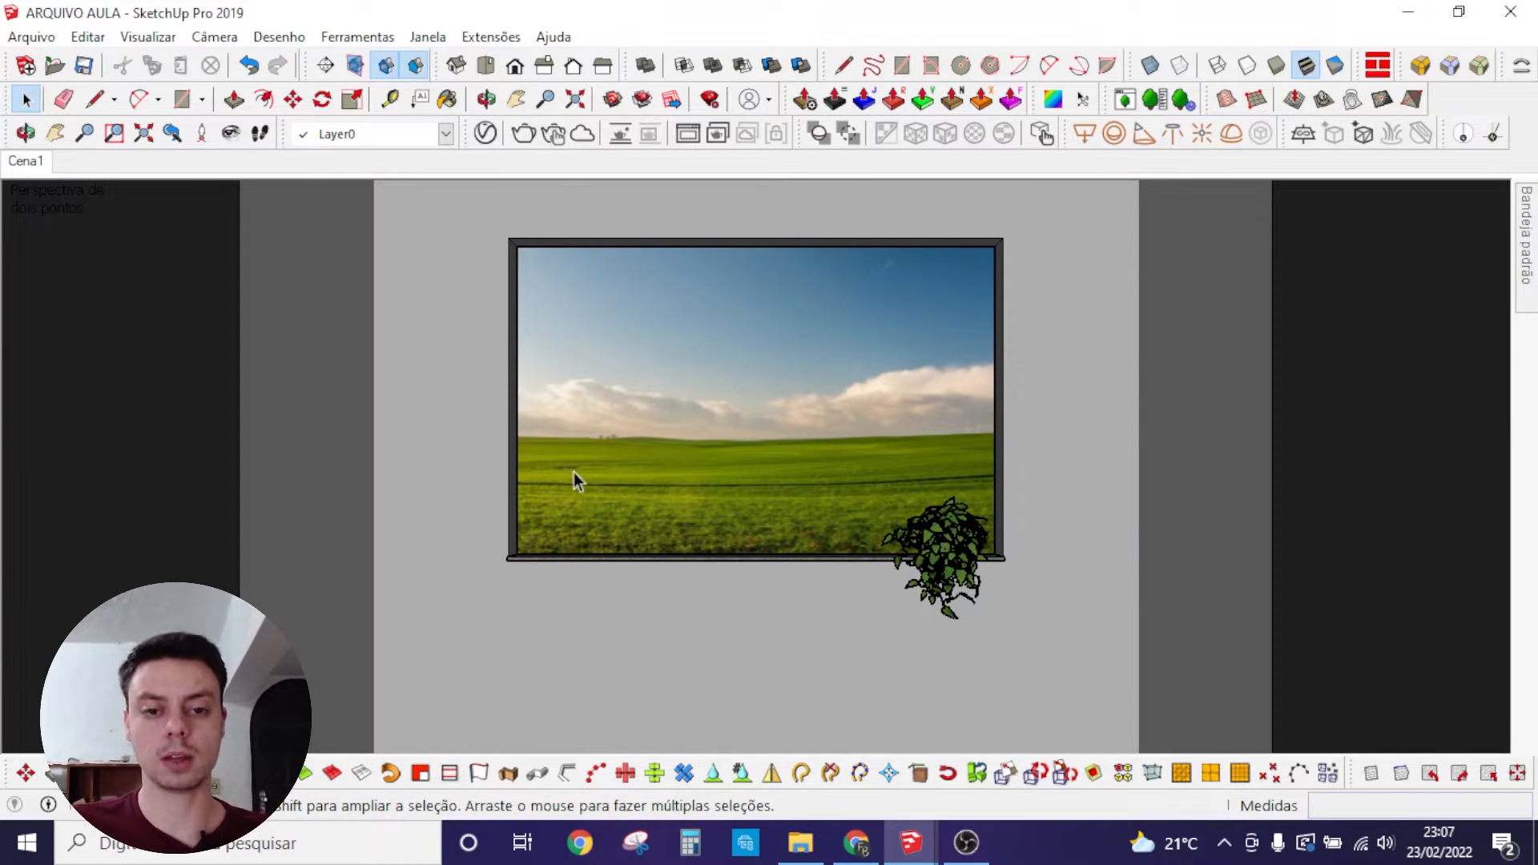
Step: Compare the photo's horizon with the model's horizon and, in scene Cena1, lower the 00_BACKGROUND material's opacity to 51
{"action": "middle_click_drag", "start_coordinate": [569, 435], "coordinate": [897, 442]}
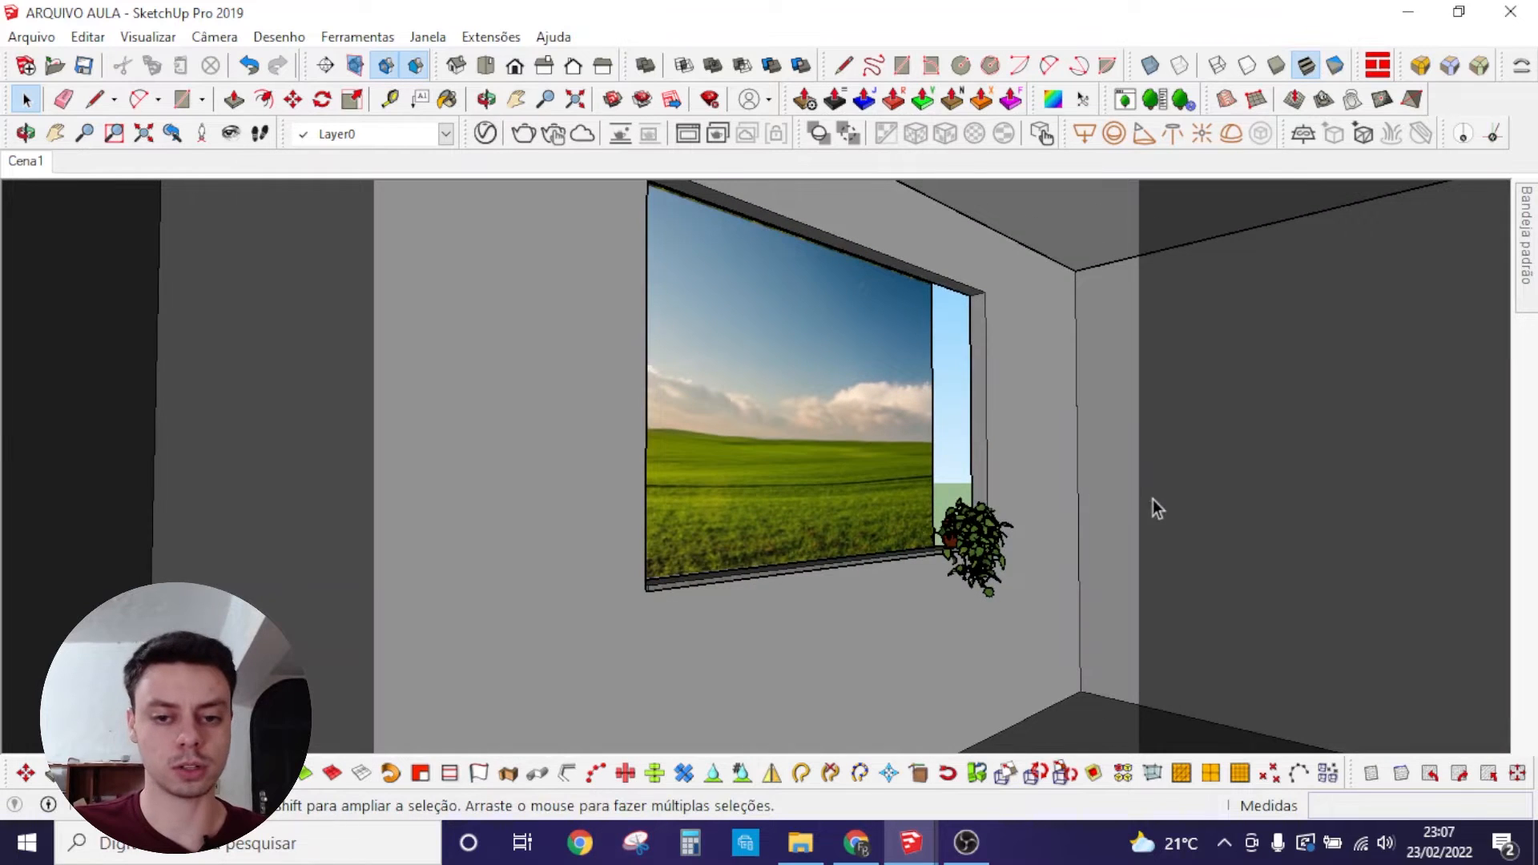
{"action": "scroll", "coordinate": [949, 495], "scroll_direction": "up", "scroll_amount": 5}
{"action": "scroll", "coordinate": [947, 503], "scroll_direction": "up", "scroll_amount": 4}
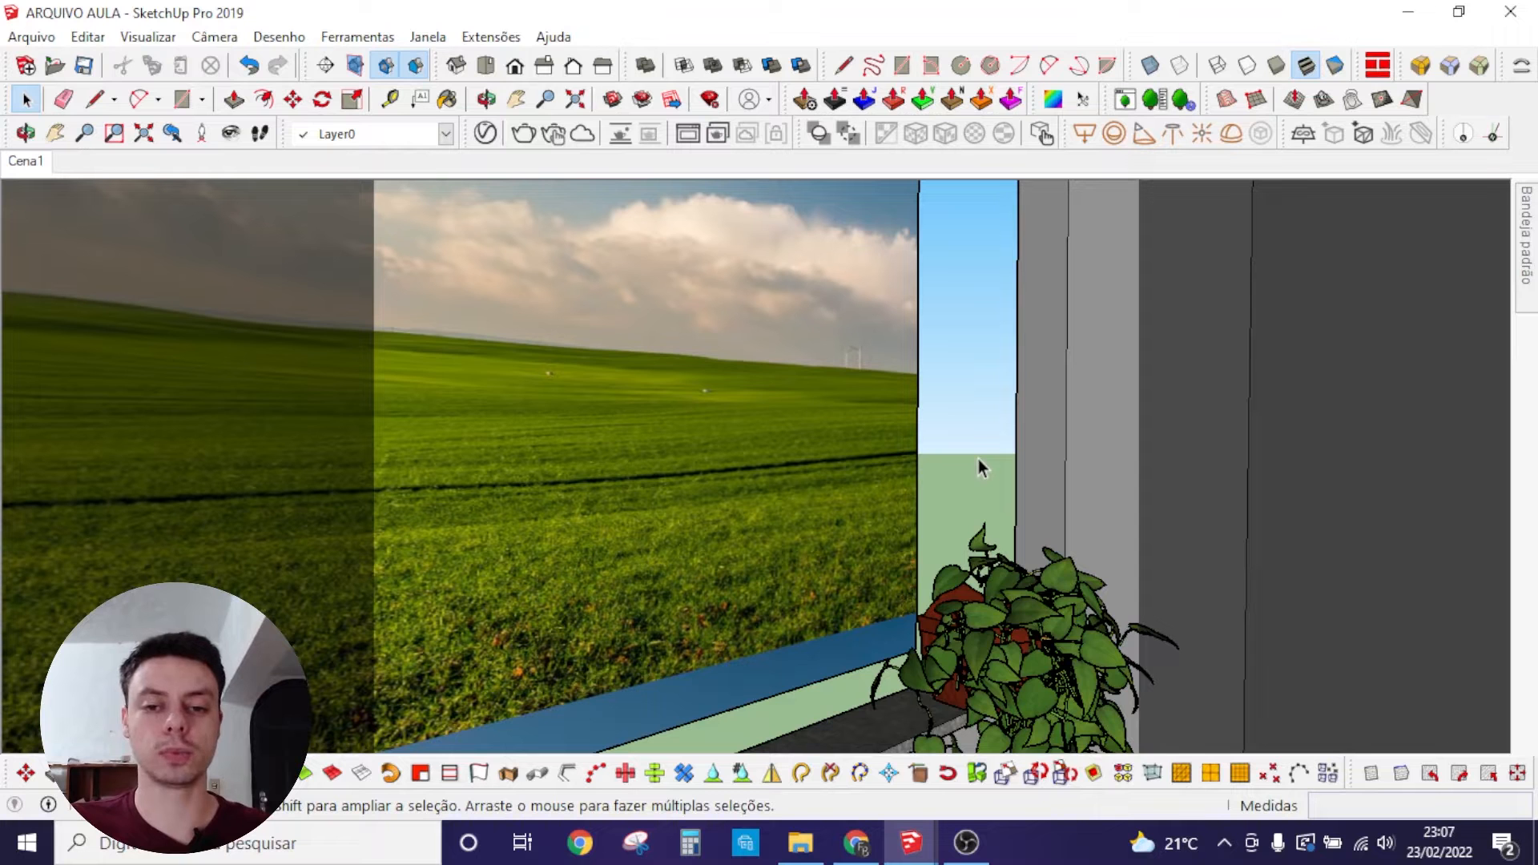
{"action": "left_click", "coordinate": [35, 161]}
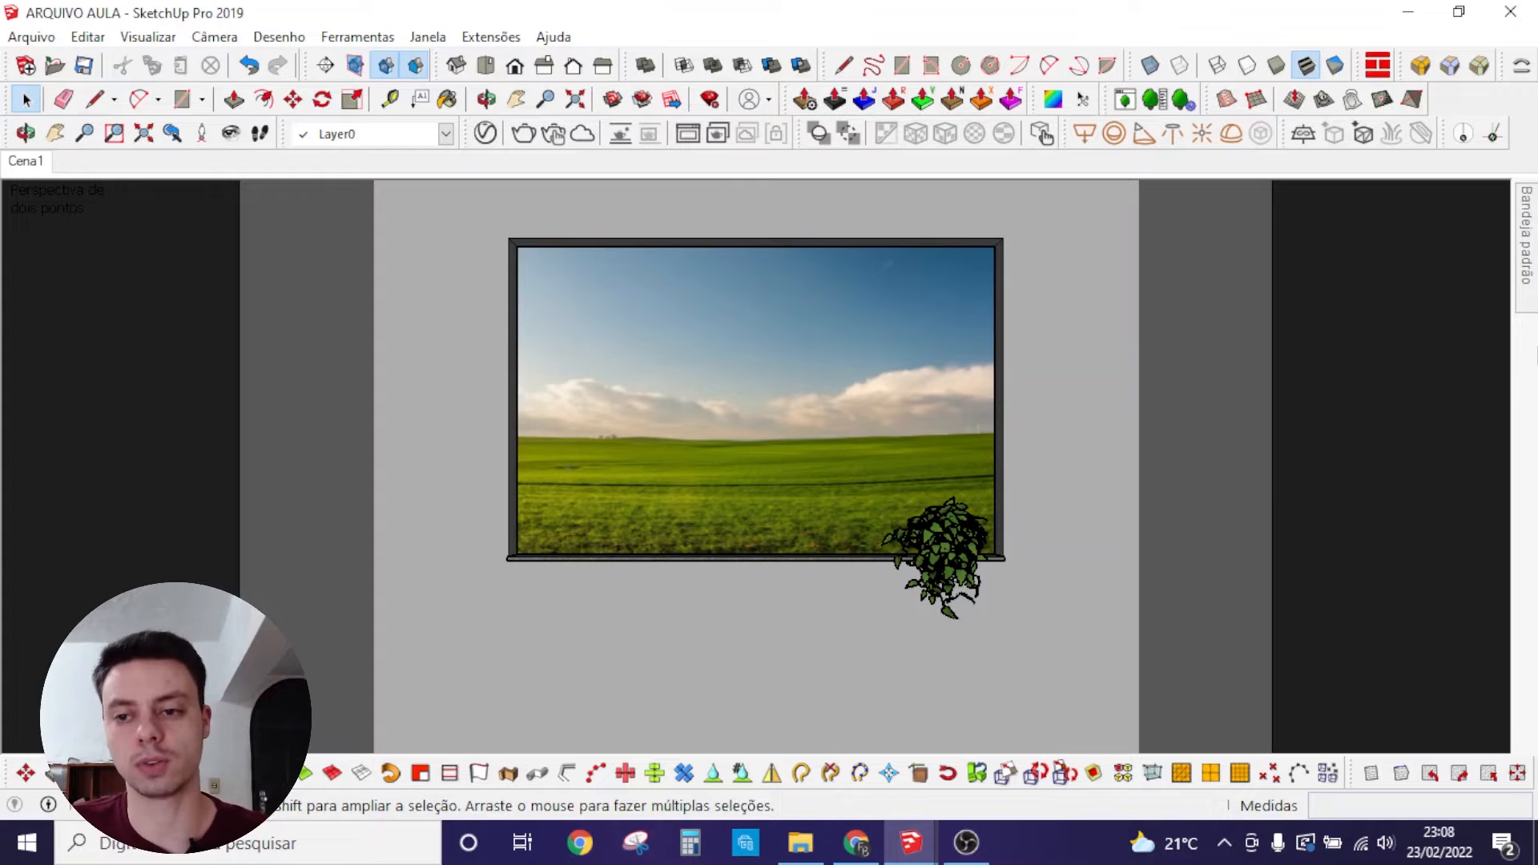
{"action": "mouse_move", "coordinate": [1527, 240]}
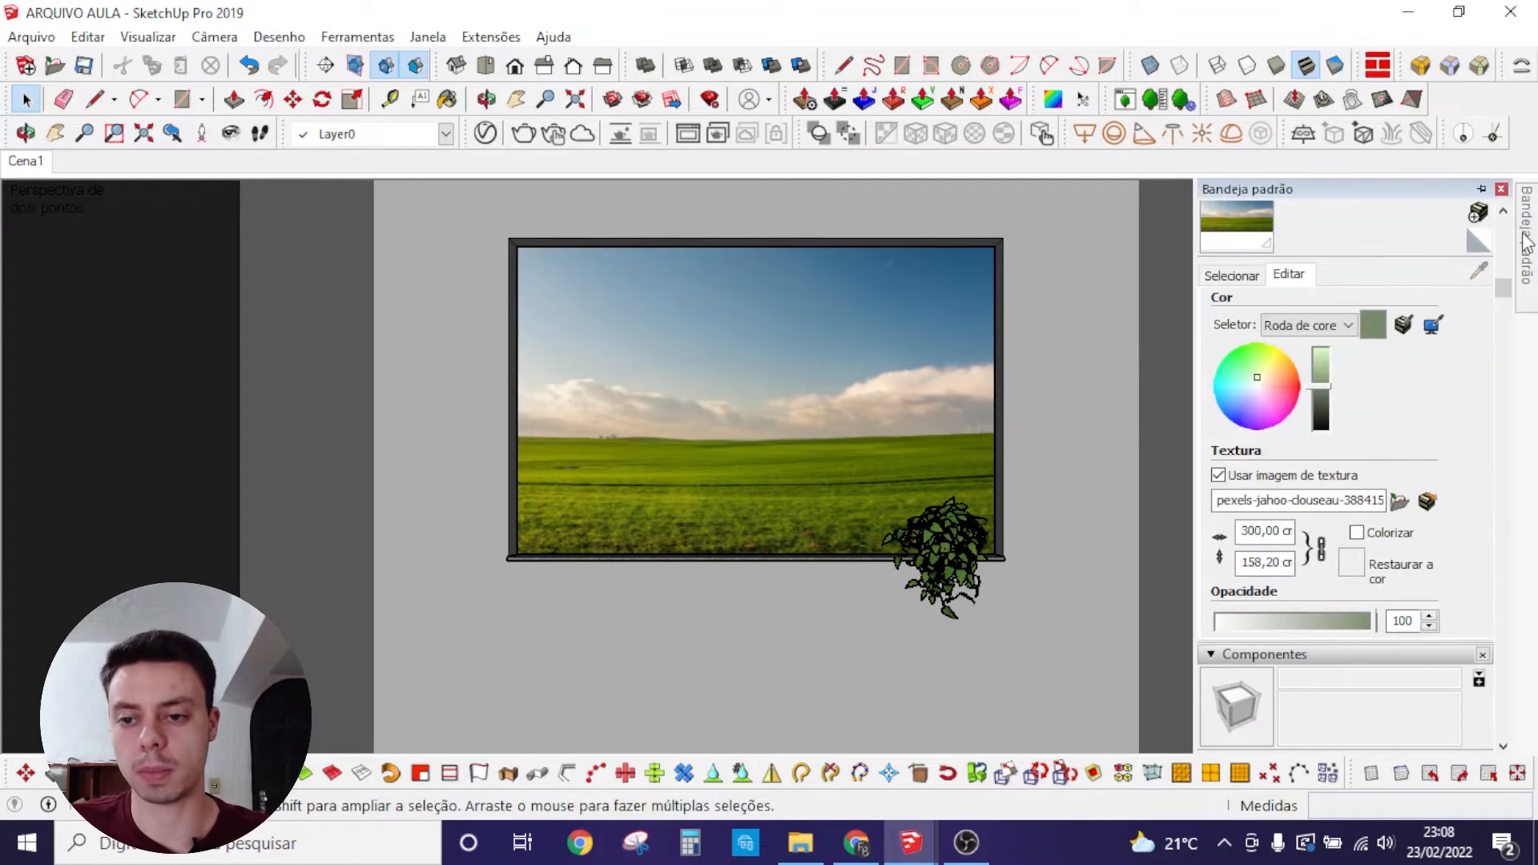
{"action": "scroll", "coordinate": [1386, 412], "scroll_direction": "down", "scroll_amount": 2}
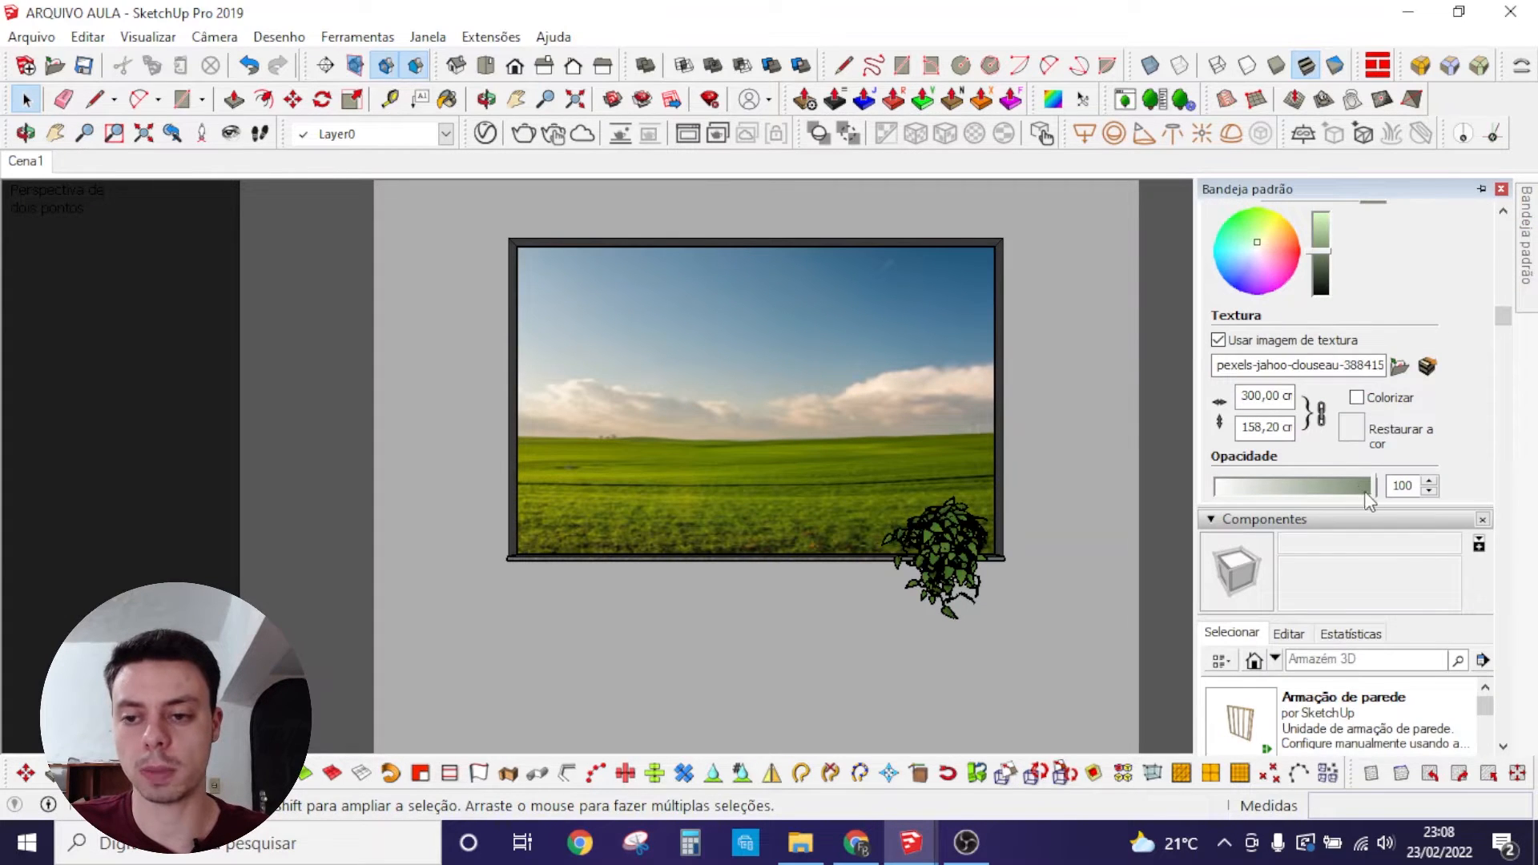
{"action": "left_click", "coordinate": [1299, 490]}
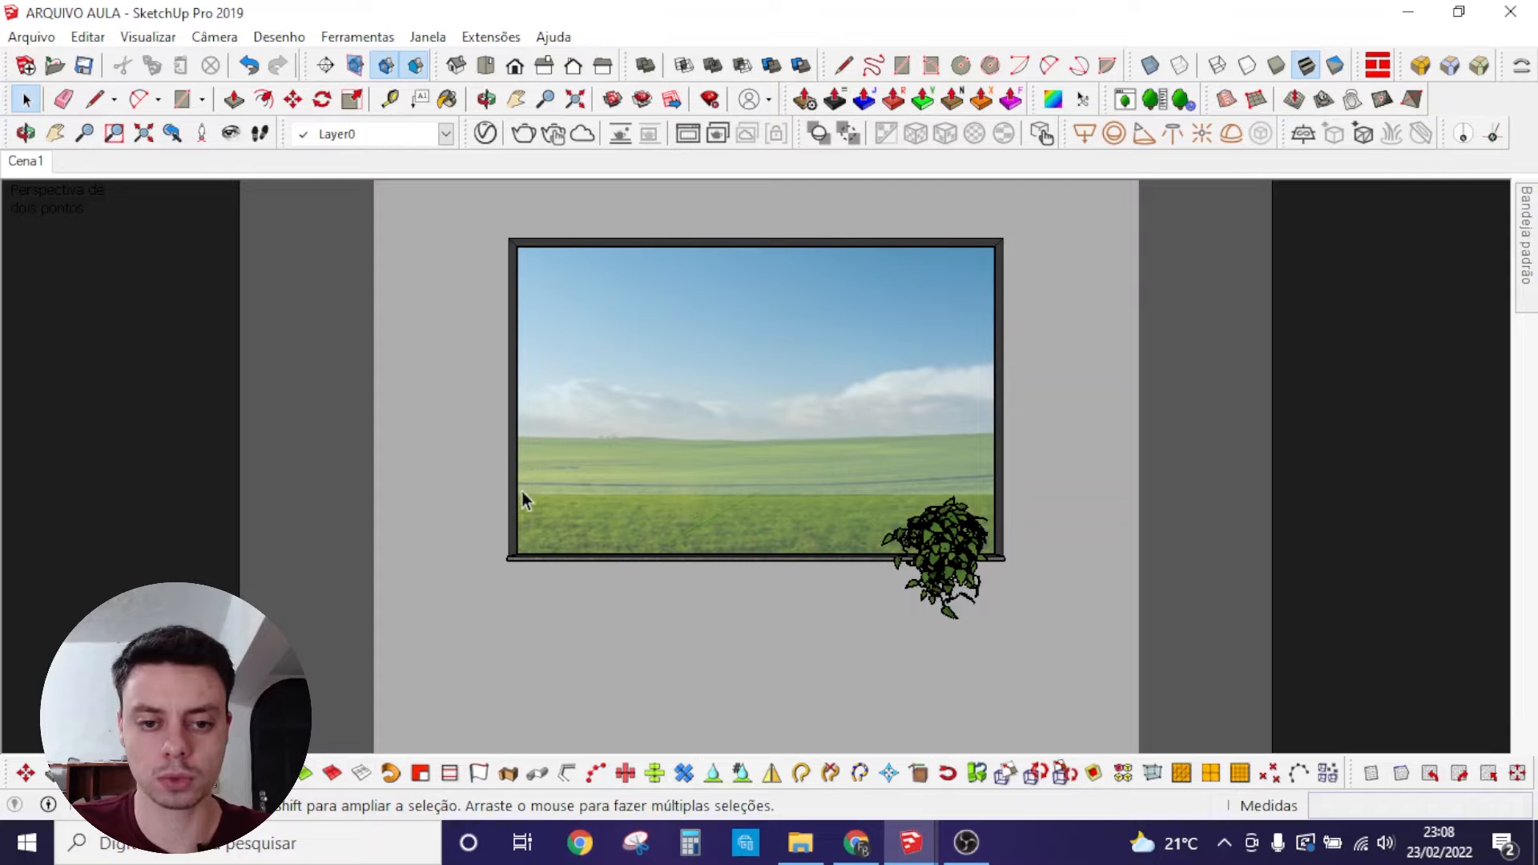
Step: Reposition and enlarge the texture on the panel's face so the photo's horizon aligns with the model's horizon and fills the window
{"action": "double_click", "coordinate": [774, 463]}
{"action": "left_click", "coordinate": [768, 450]}
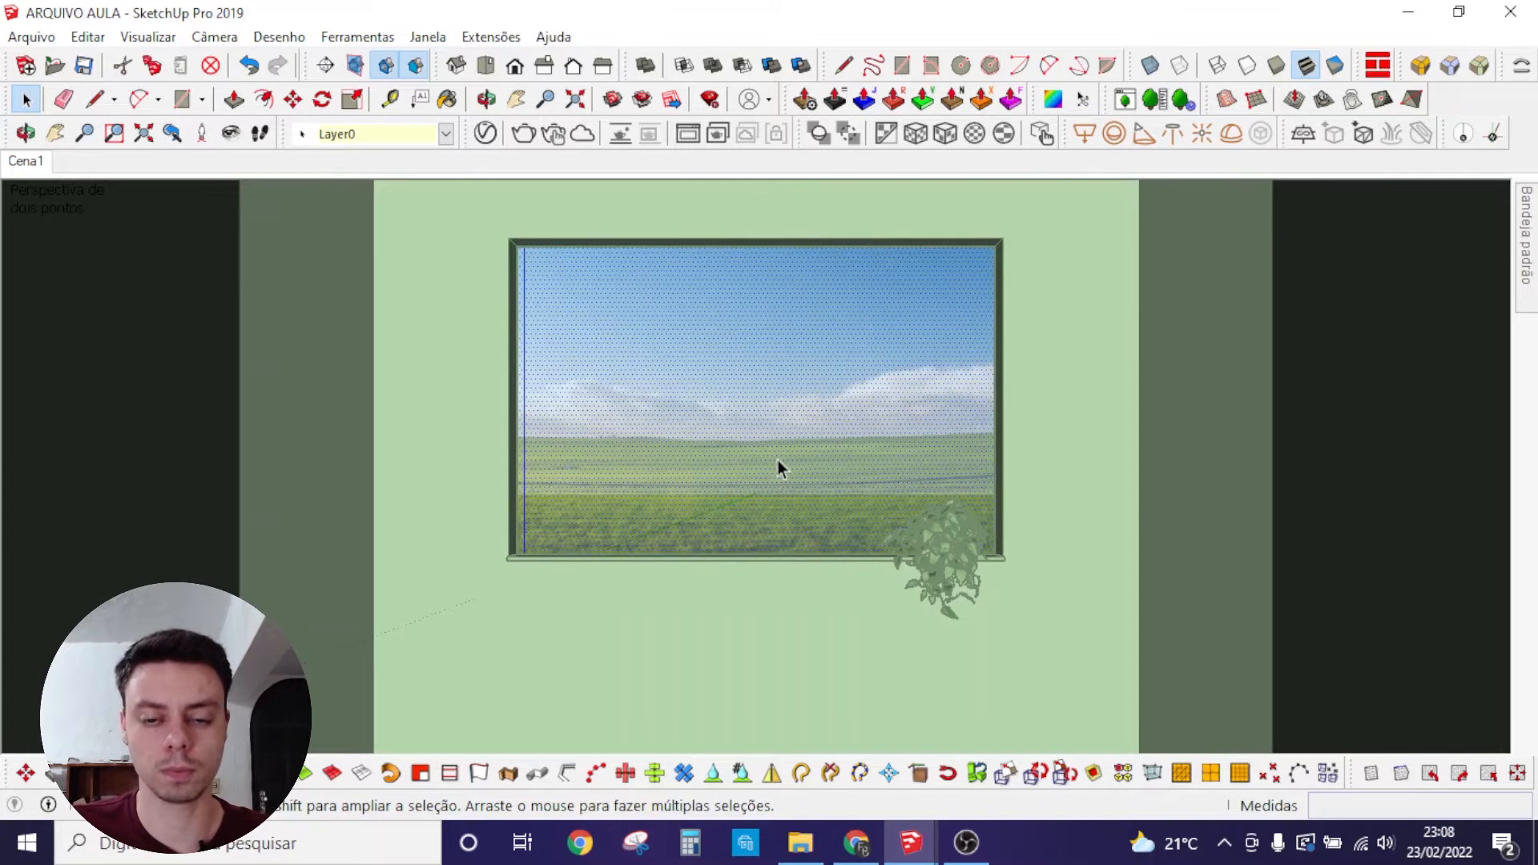
{"action": "right_click", "coordinate": [777, 459]}
{"action": "mouse_move", "coordinate": [864, 647]}
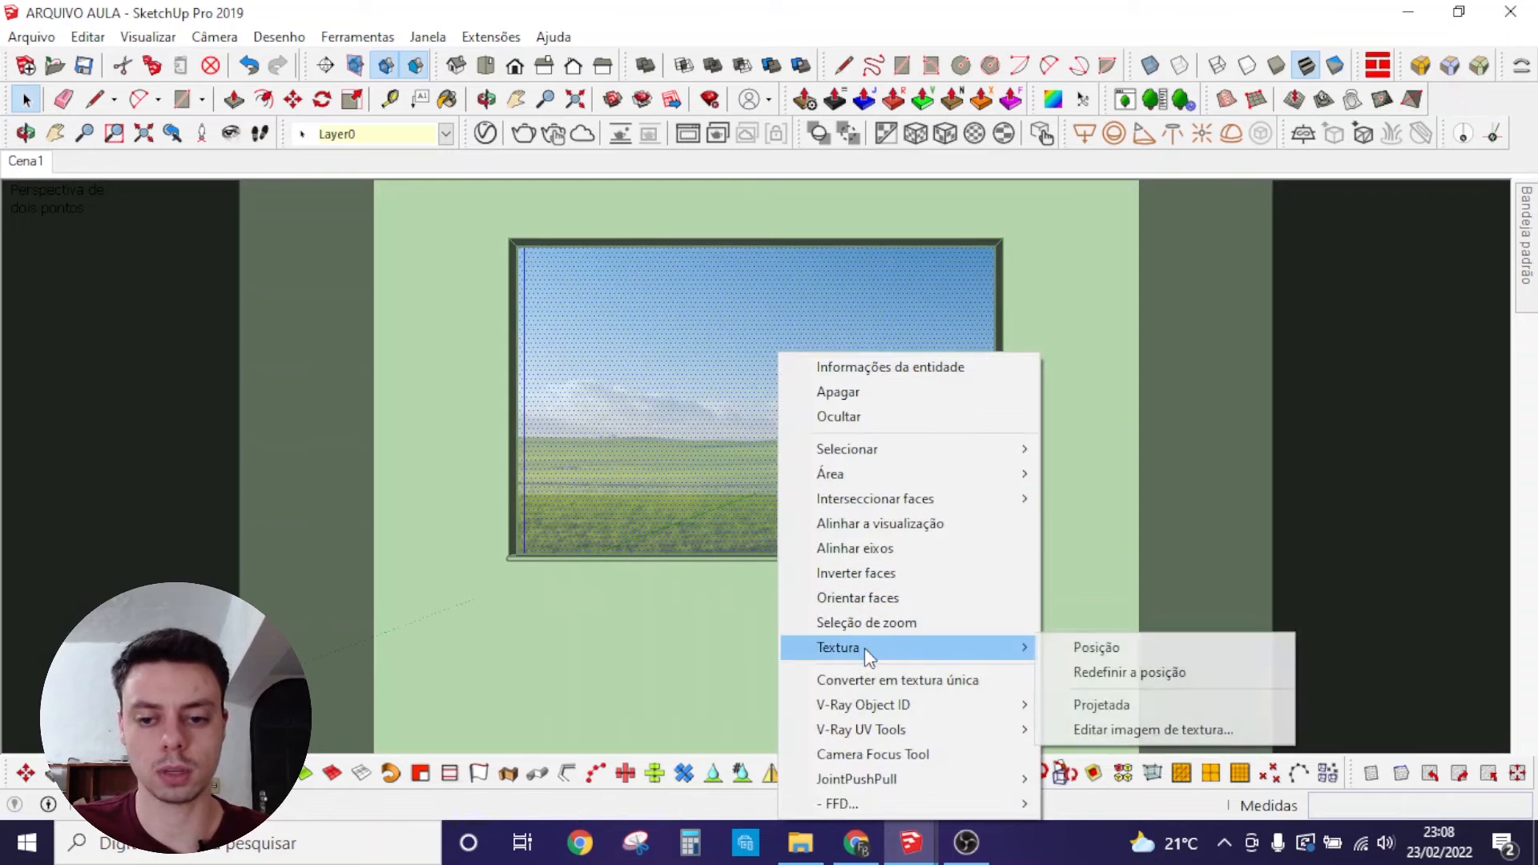
{"action": "left_click", "coordinate": [1096, 647]}
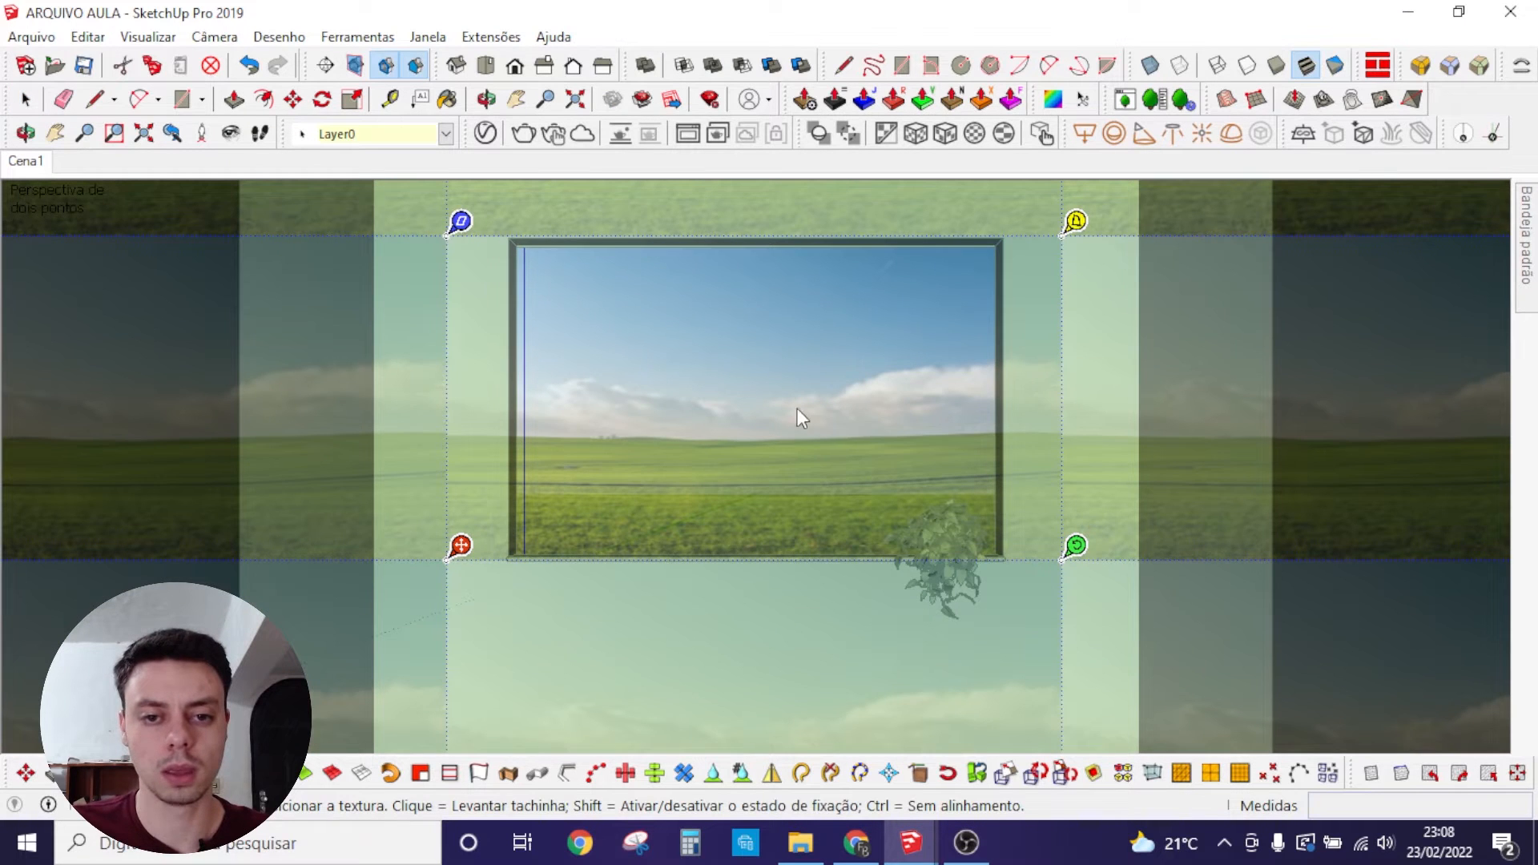
{"action": "left_click_drag", "start_coordinate": [803, 374], "coordinate": [804, 427]}
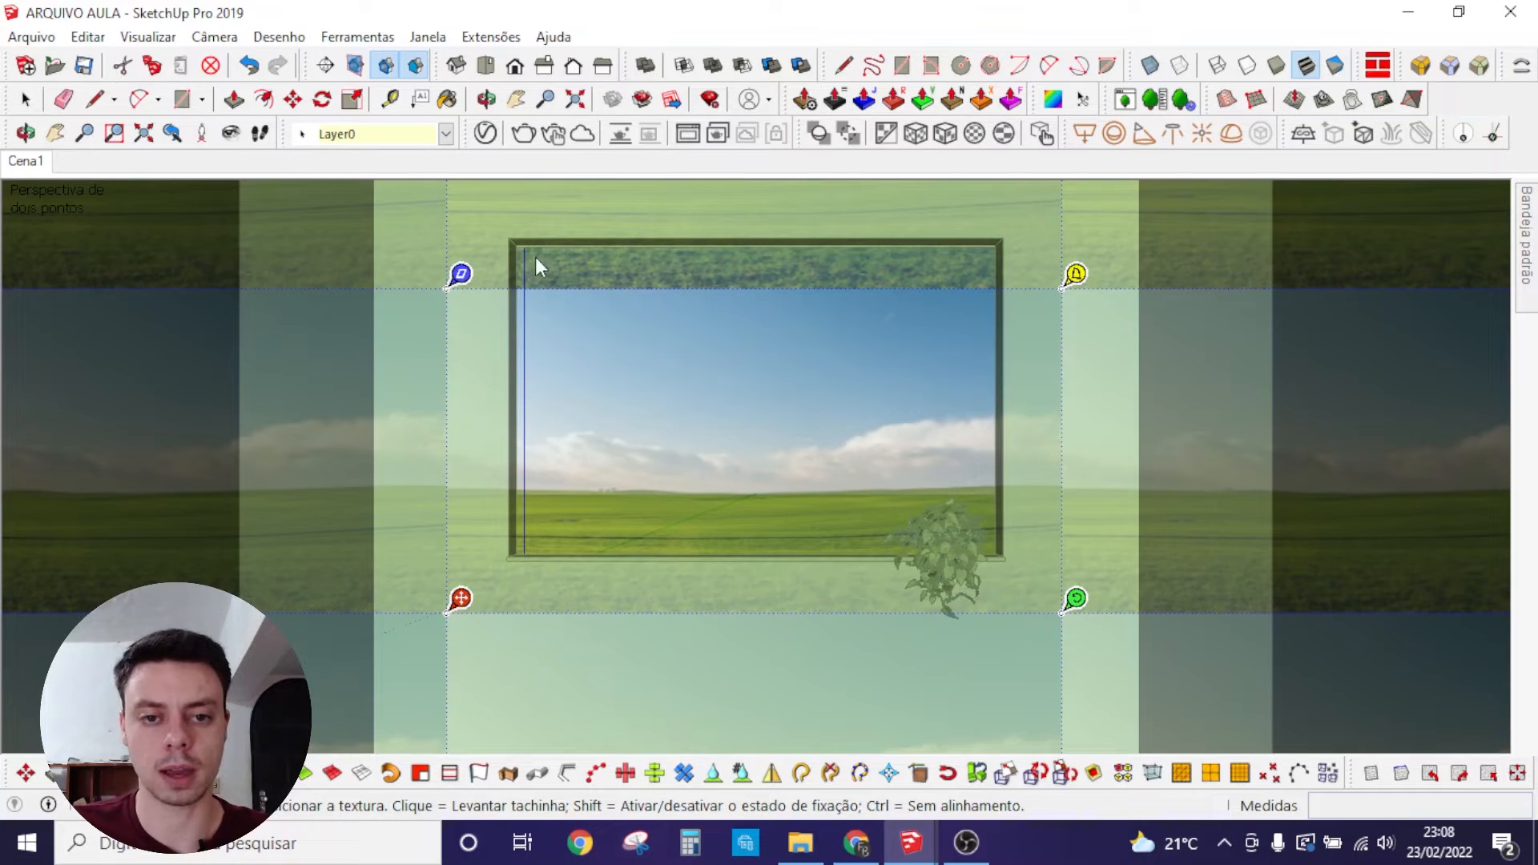
{"action": "left_click_drag", "start_coordinate": [1076, 598], "coordinate": [1224, 599]}
{"action": "left_click_drag", "start_coordinate": [796, 481], "coordinate": [749, 510]}
{"action": "mouse_move", "coordinate": [1174, 627]}
{"action": "left_mouse_down"}
{"action": "mouse_move", "coordinate": [1190, 626]}
{"action": "mouse_move", "coordinate": [1147, 618]}
{"action": "left_mouse_up"}
{"action": "left_click_drag", "start_coordinate": [849, 488], "coordinate": [834, 486]}
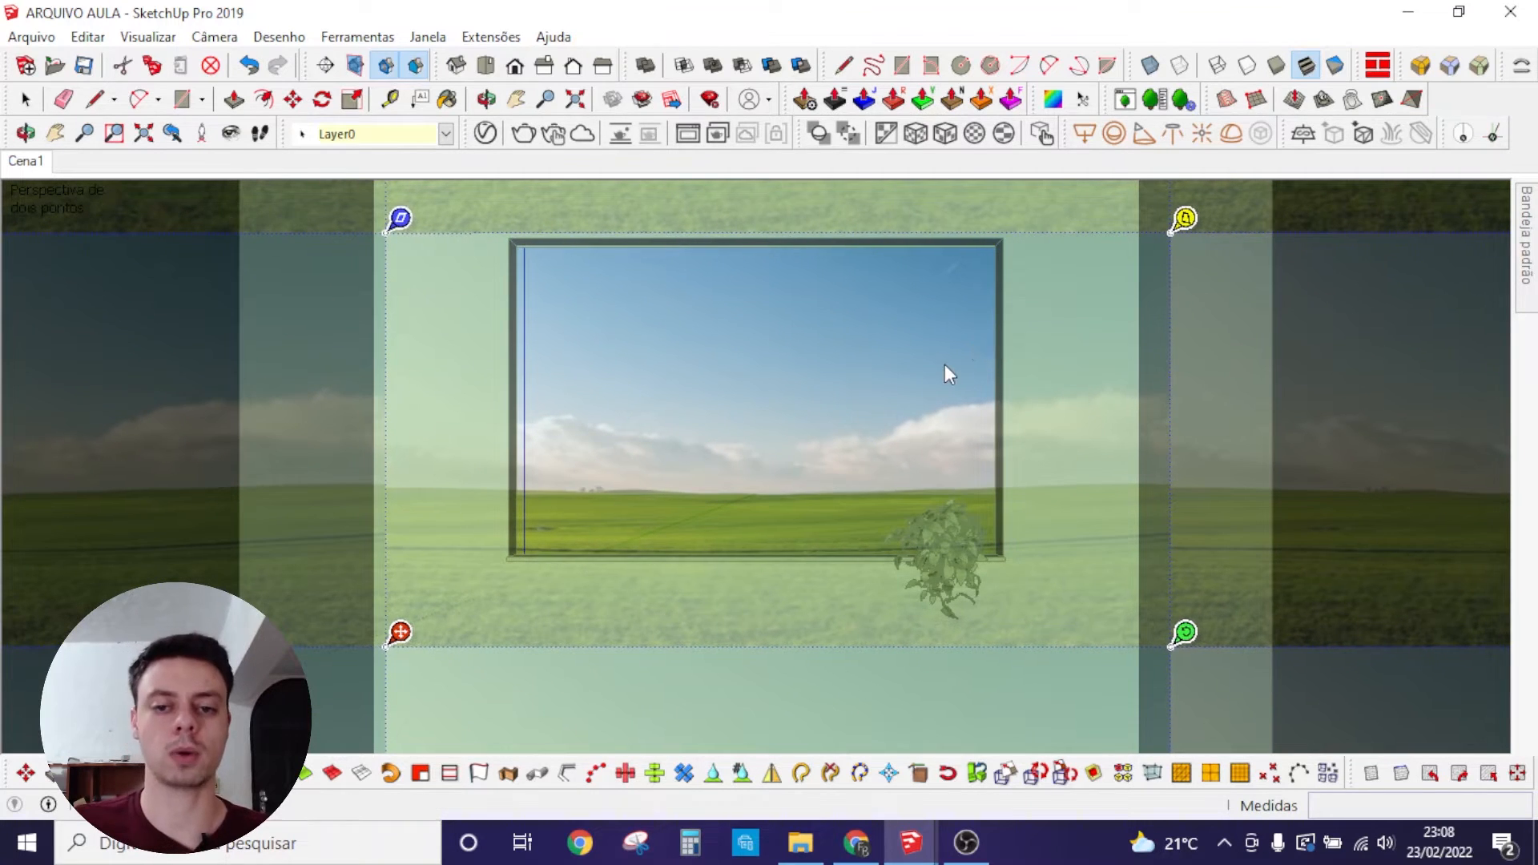
{"action": "key", "text": "Return"}
Step: Close the panel group and restore the 00_BACKGROUND material to full opacity
{"action": "left_click", "coordinate": [1032, 391]}
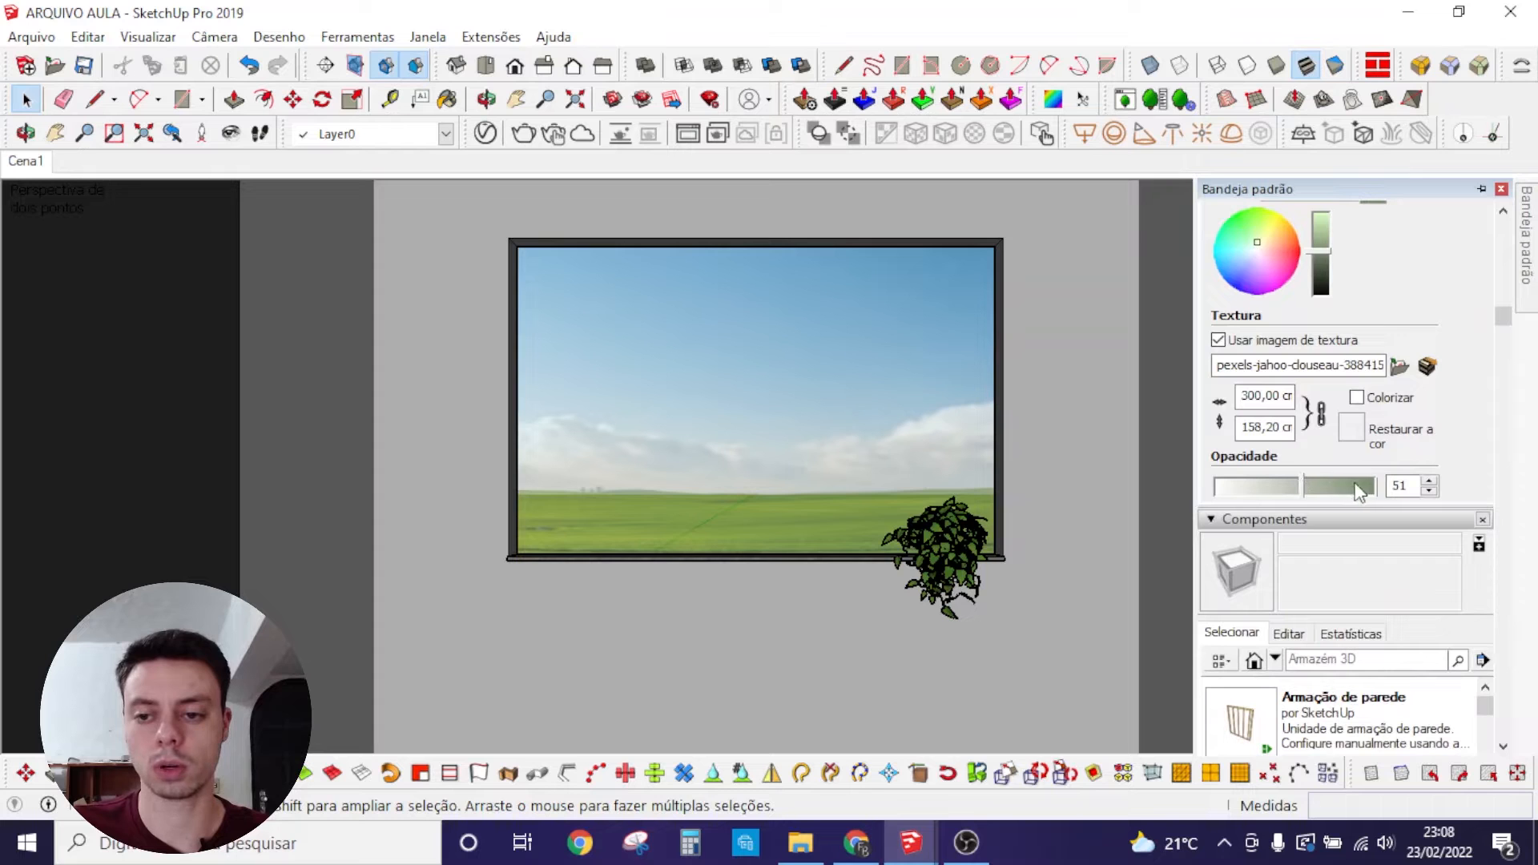
{"action": "left_click_drag", "start_coordinate": [1379, 486], "coordinate": [1381, 487]}
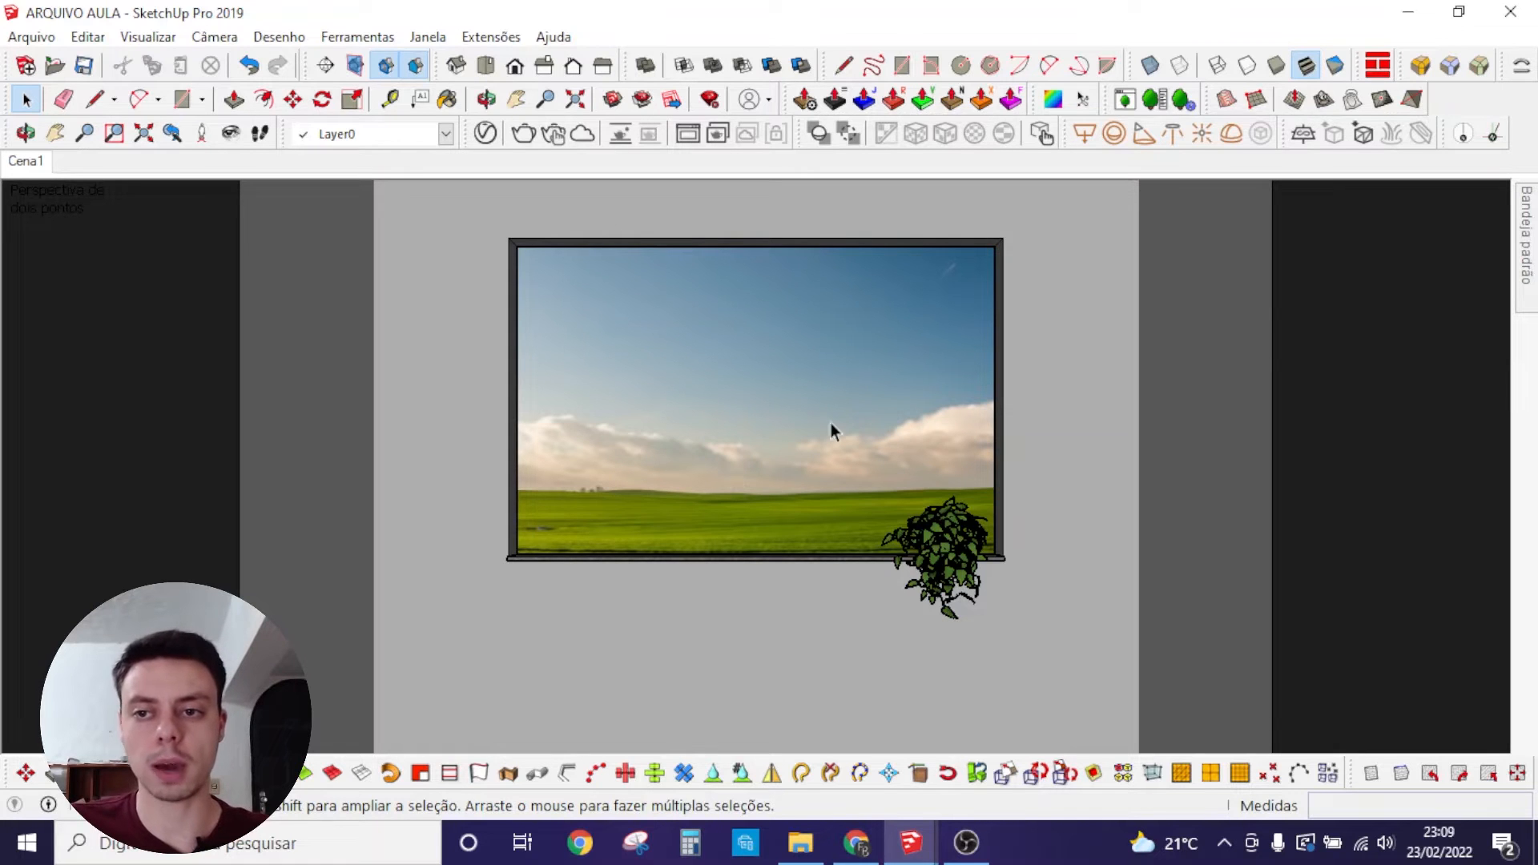
Step: Turn on the display of shadows in the model
{"action": "mouse_move", "coordinate": [1526, 232]}
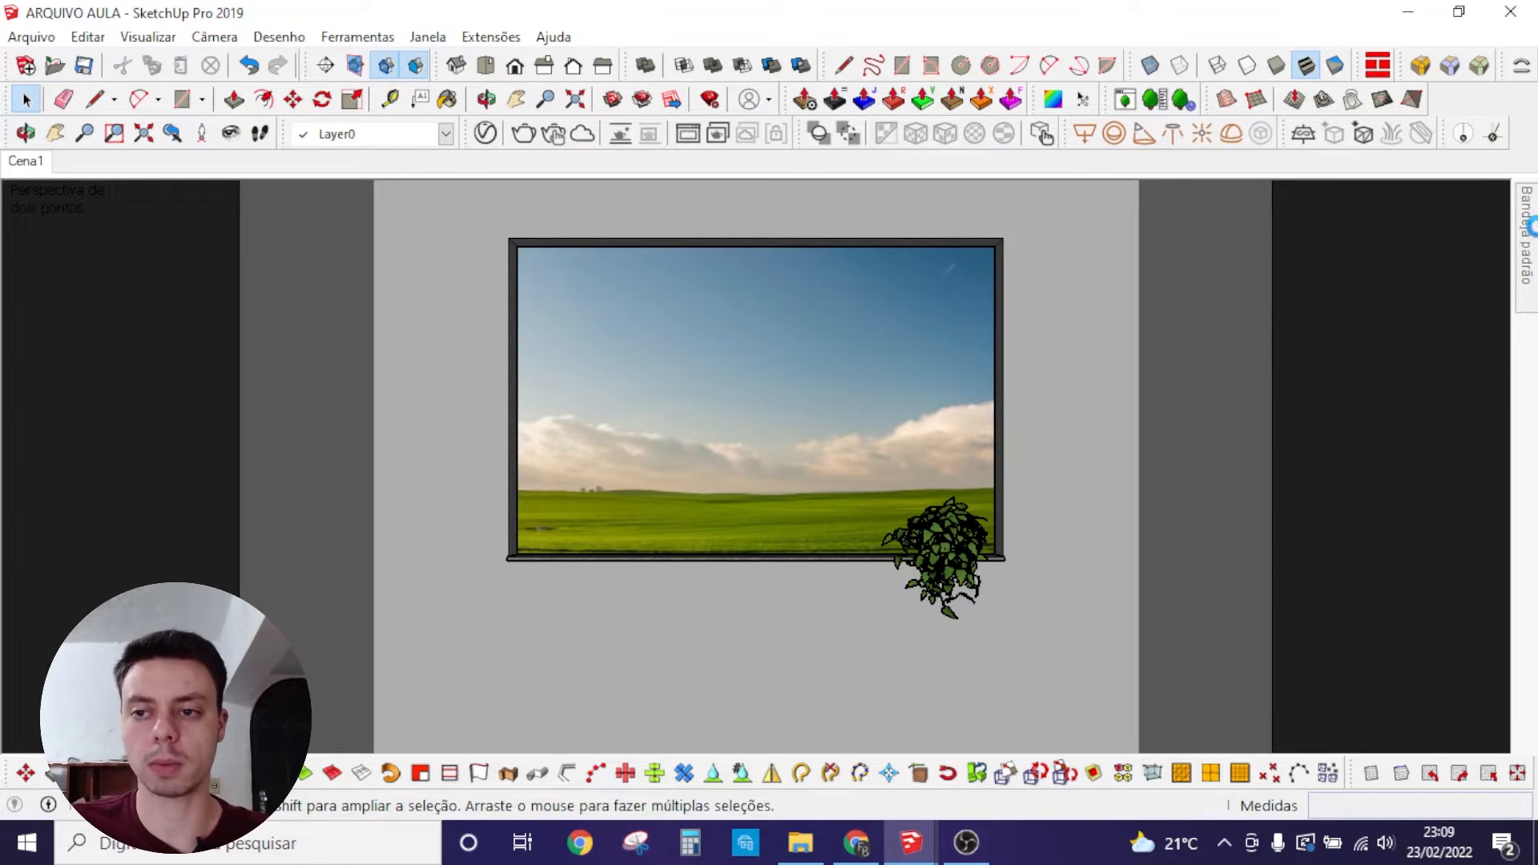
{"action": "scroll", "coordinate": [1369, 507], "scroll_direction": "down", "scroll_amount": 5}
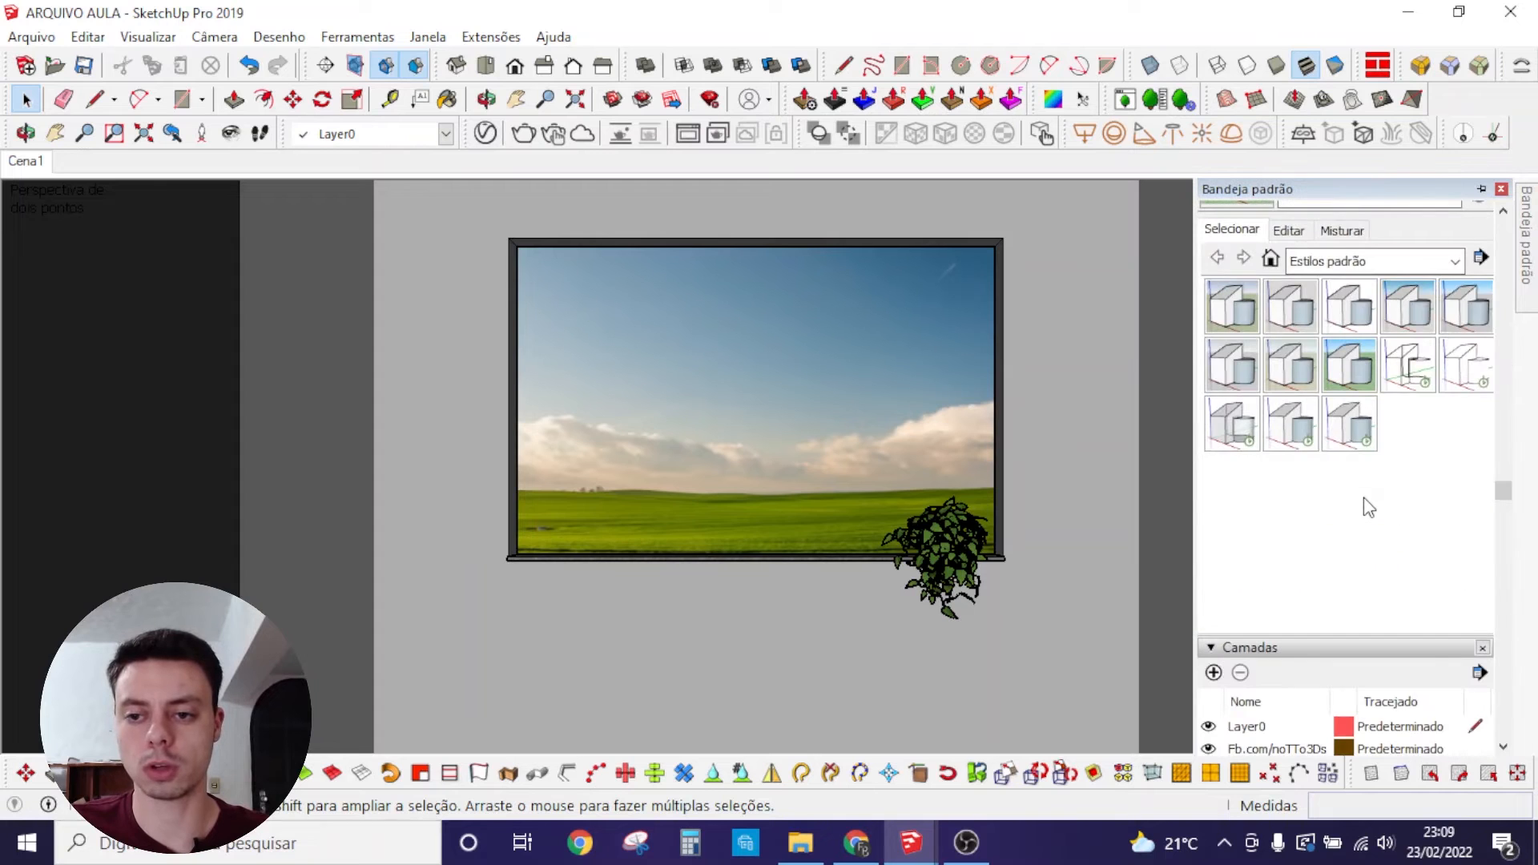
{"action": "scroll", "coordinate": [1366, 507], "scroll_direction": "down", "scroll_amount": 5}
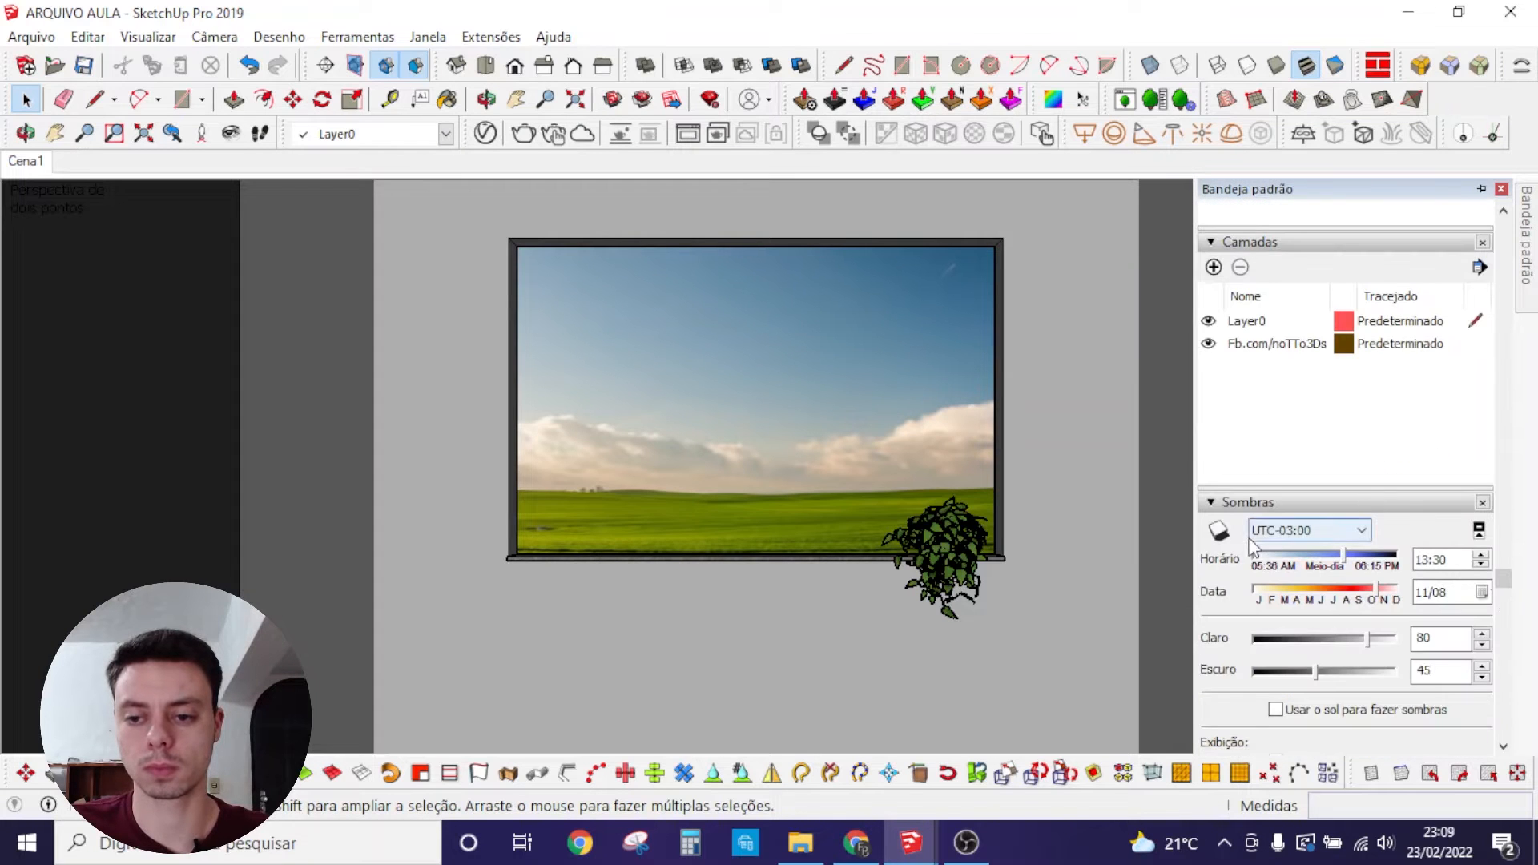
{"action": "left_click", "coordinate": [1219, 532]}
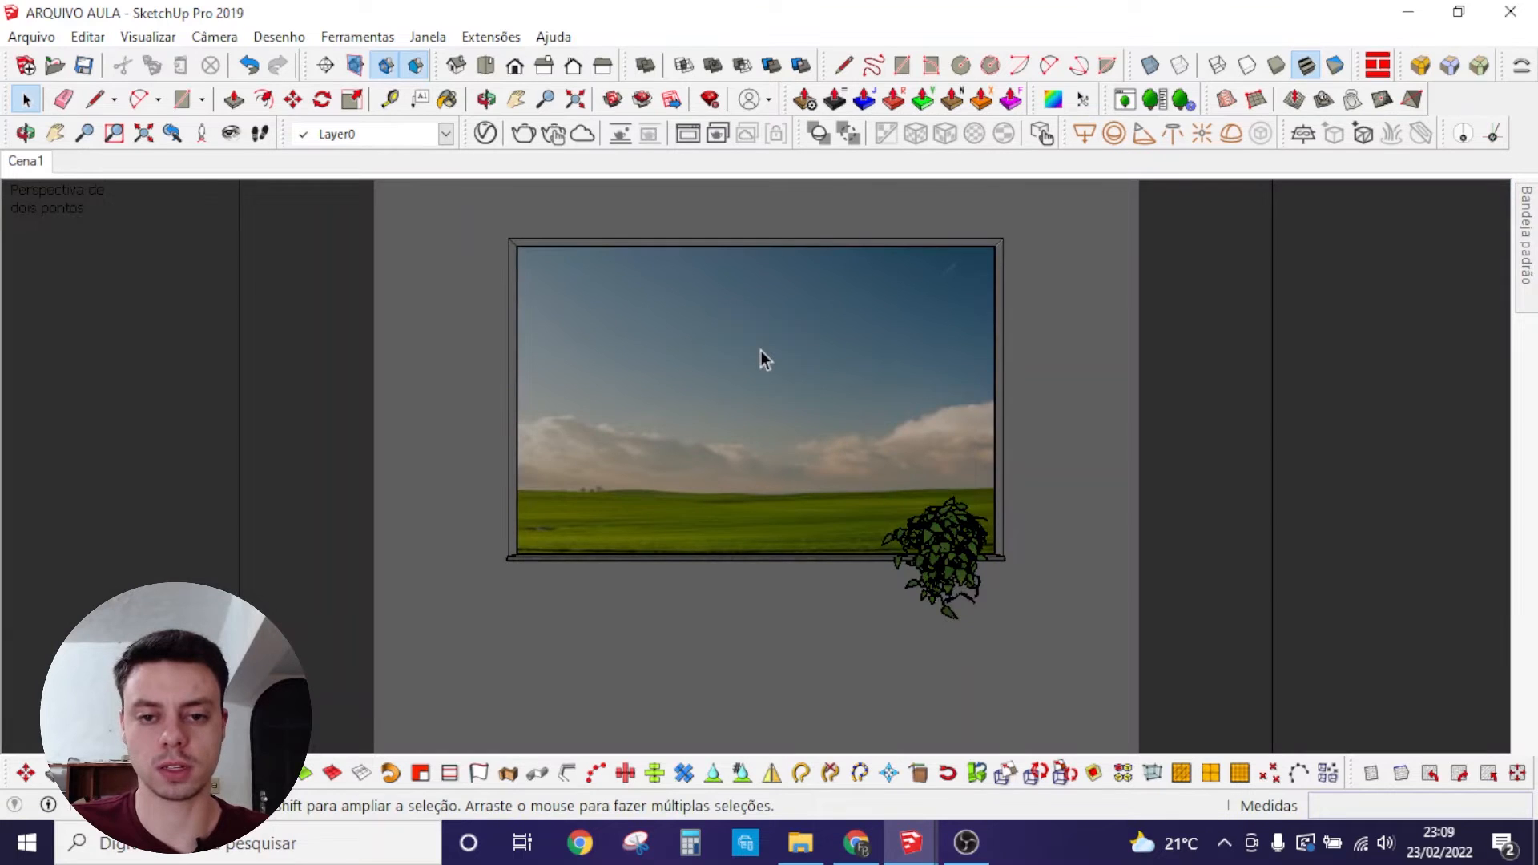
Step: Examine from outside the room how the backdrop panel stands in front of the window and where its shadow falls
{"action": "middle_click_drag", "start_coordinate": [761, 351], "coordinate": [532, 632]}
{"action": "middle_click_drag", "start_coordinate": [921, 515], "coordinate": [513, 419]}
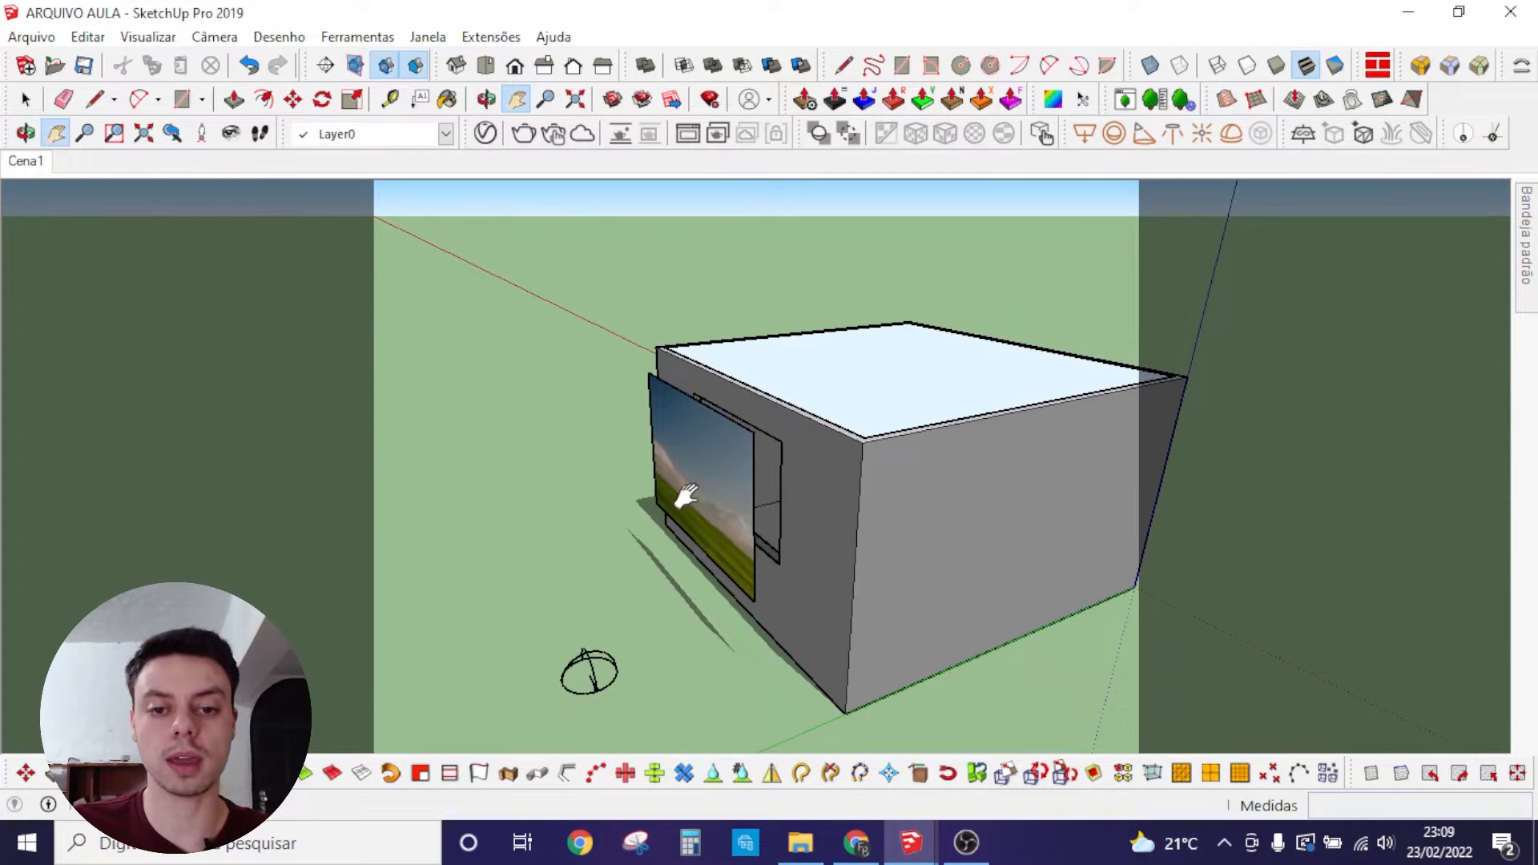
{"action": "scroll", "coordinate": [705, 481], "scroll_direction": "up", "scroll_amount": 2}
{"action": "middle_click_drag", "start_coordinate": [727, 480], "coordinate": [684, 436]}
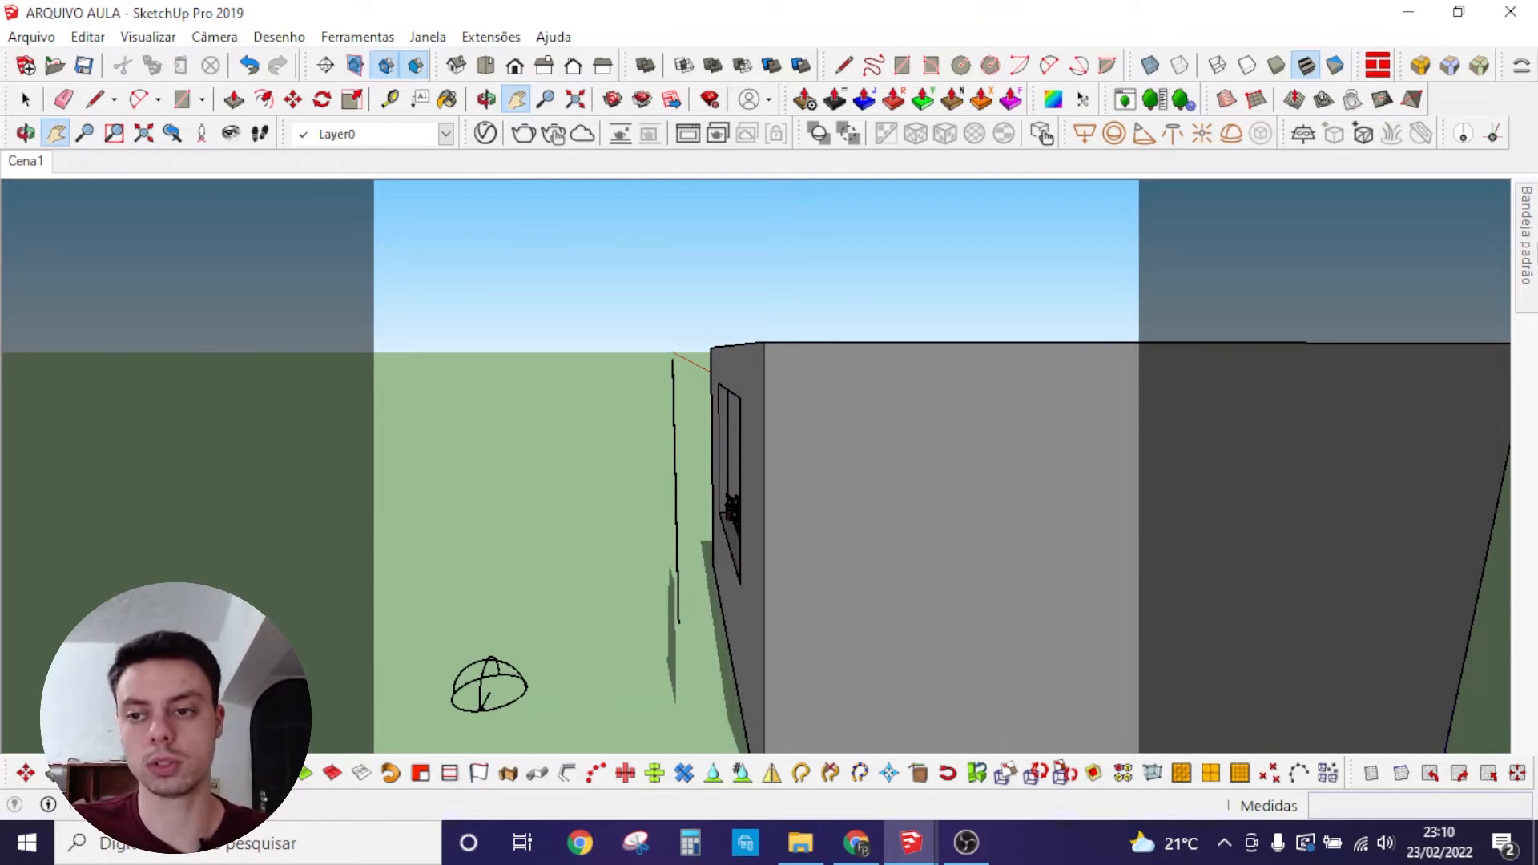
{"action": "mouse_move", "coordinate": [1529, 243]}
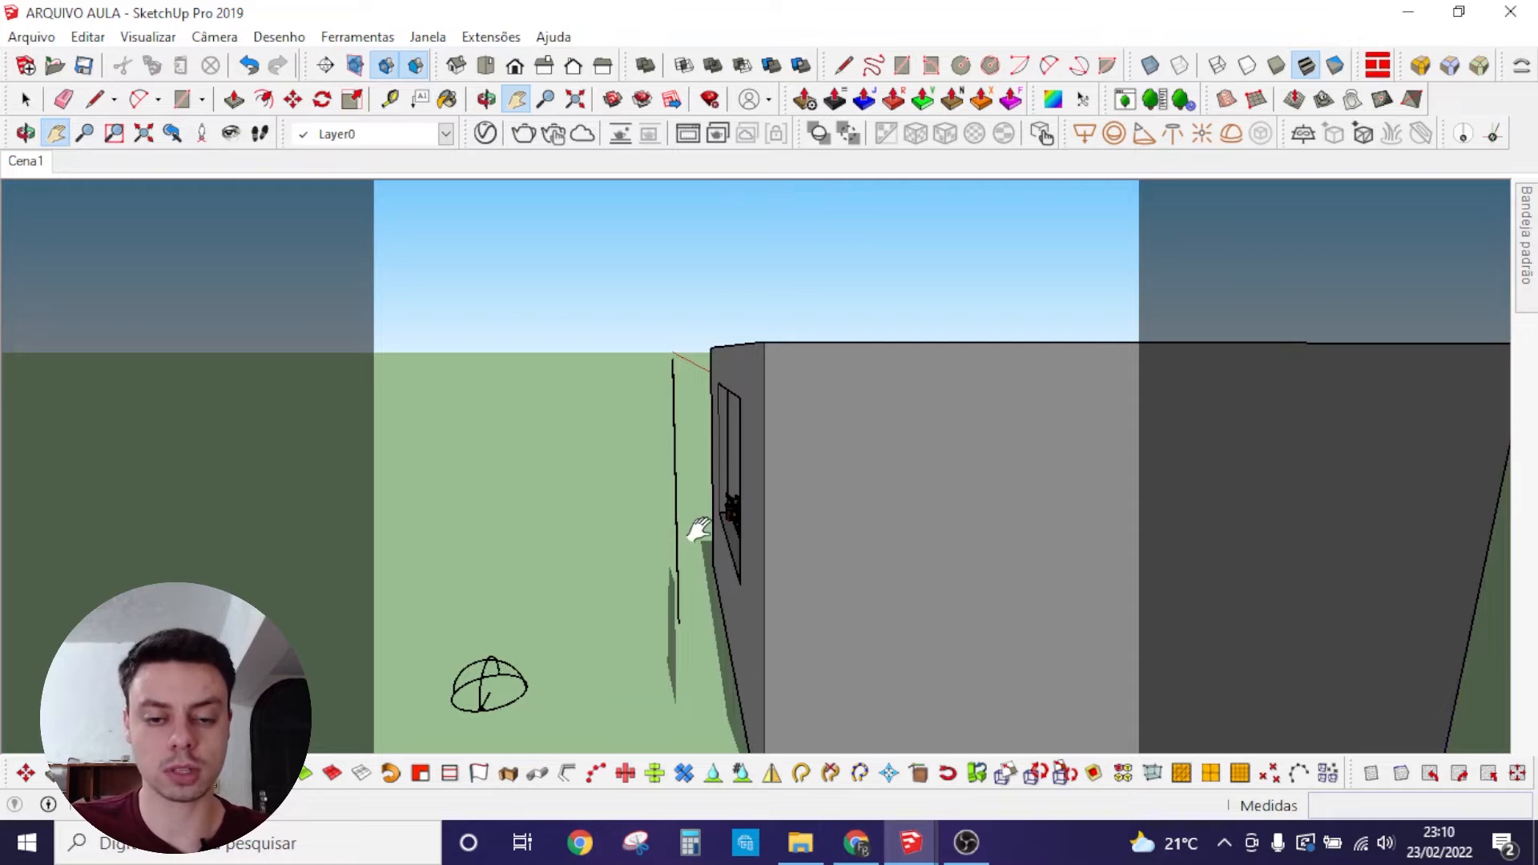
Step: Inspect from above how the backdrop panel's shadow meets the outside wall, and return to the window scene
{"action": "middle_click_drag", "start_coordinate": [718, 591], "coordinate": [656, 723]}
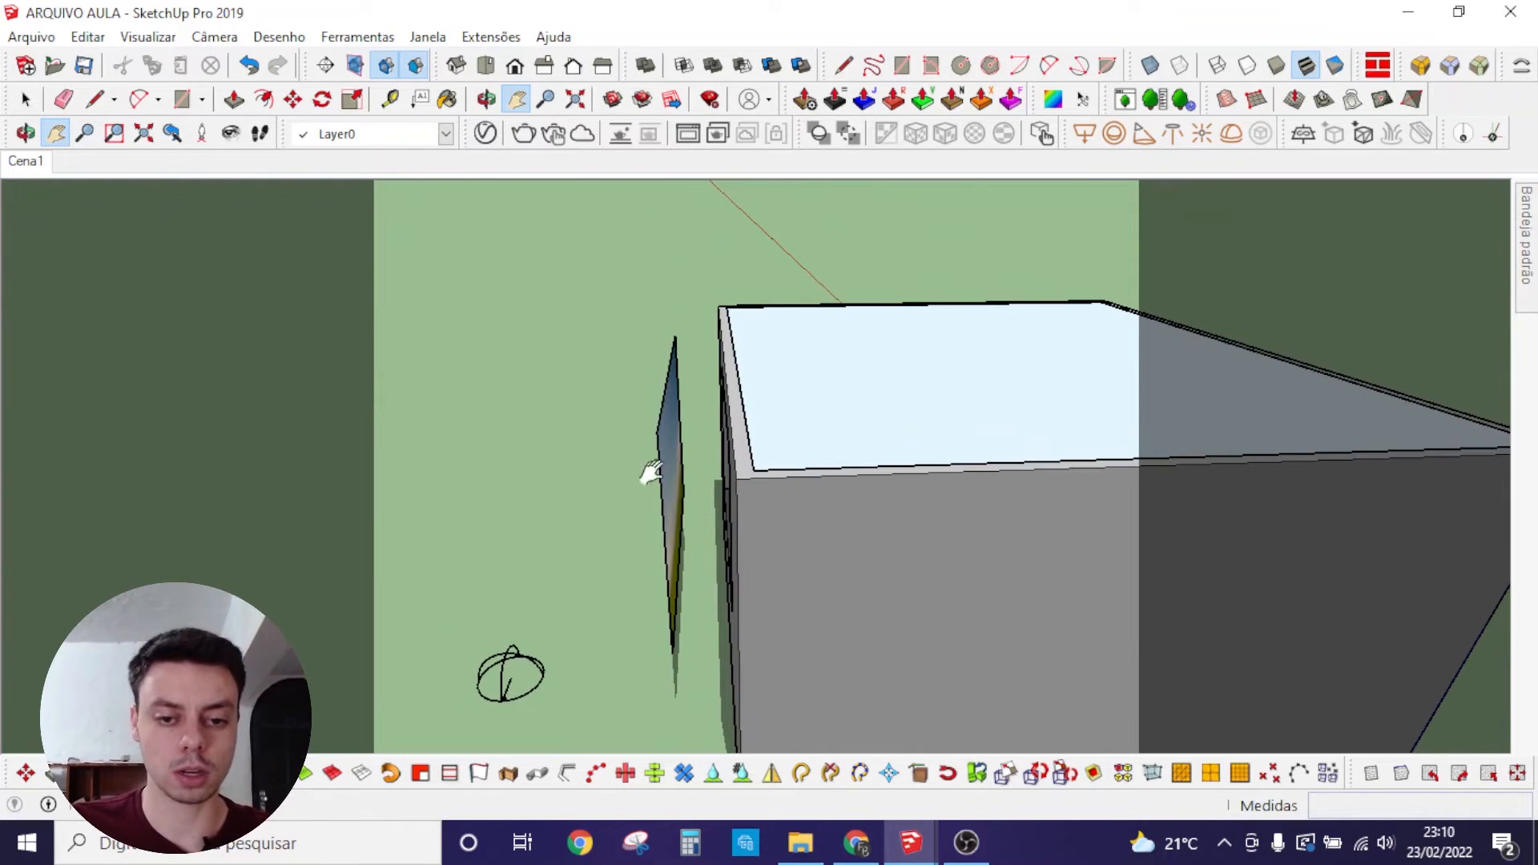
{"action": "scroll", "coordinate": [697, 574], "scroll_direction": "up", "scroll_amount": 2}
{"action": "middle_click_drag", "start_coordinate": [756, 440], "coordinate": [838, 628]}
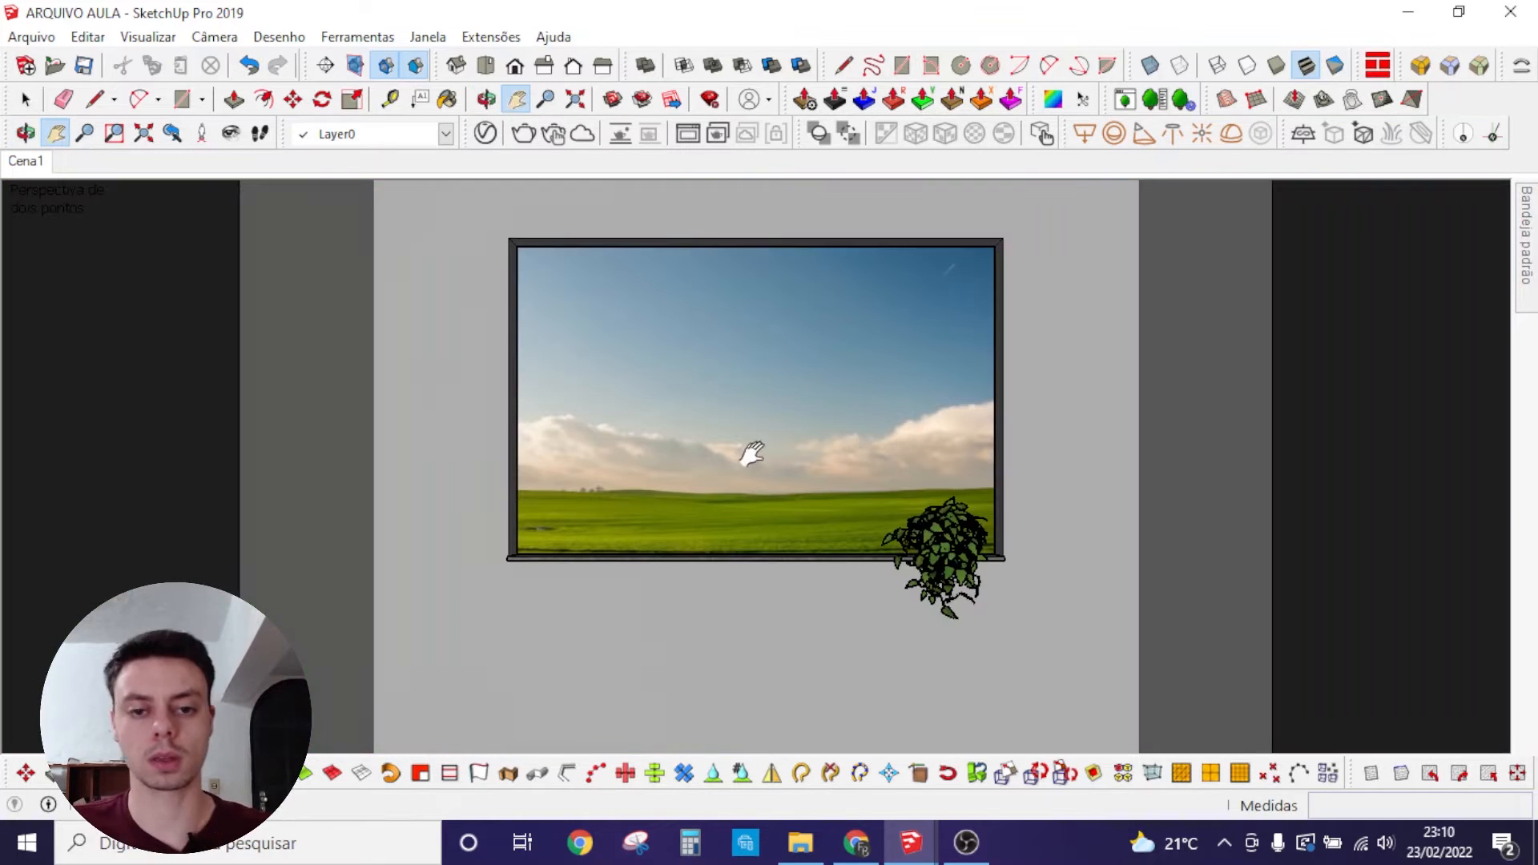
{"action": "key", "text": "space"}
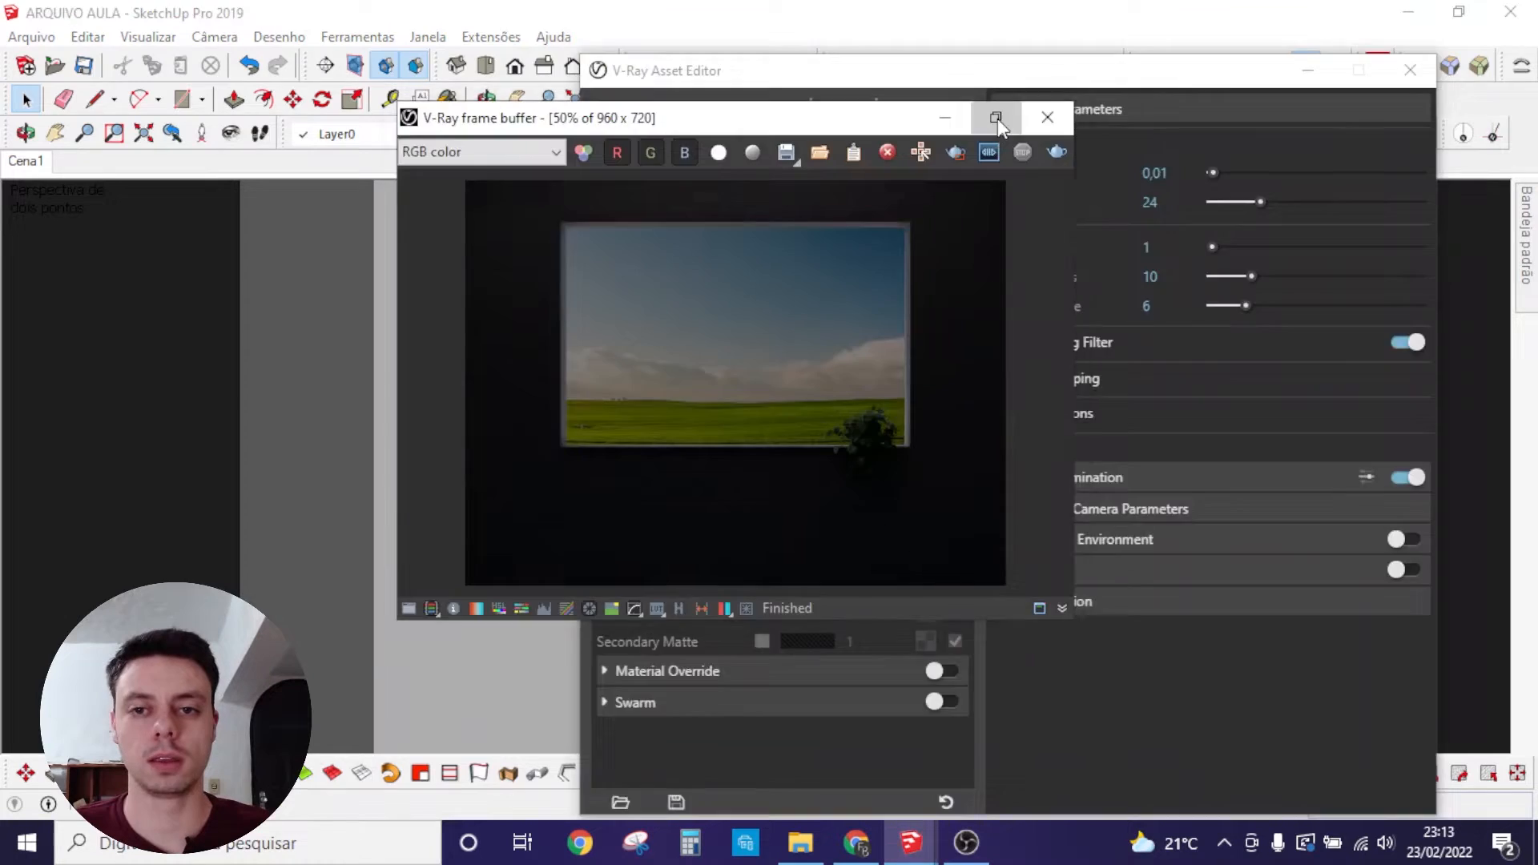
Step: Enlarge the V-Ray frame buffer and examine the render of the window view
{"action": "left_click", "coordinate": [996, 113]}
{"action": "scroll", "coordinate": [882, 421], "scroll_direction": "up", "scroll_amount": 2}
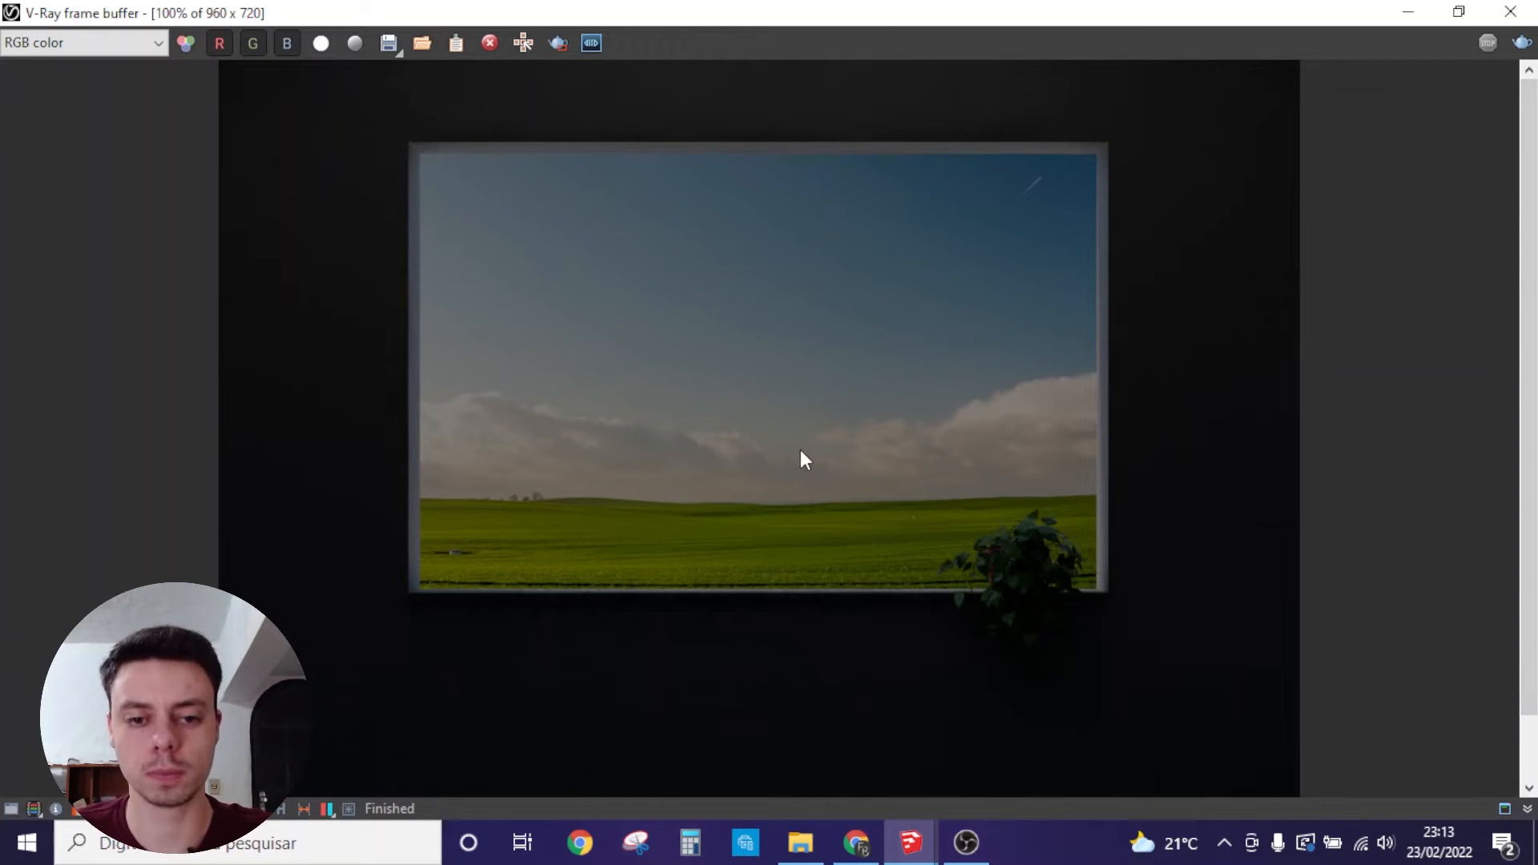
{"action": "scroll", "coordinate": [800, 451], "scroll_direction": "down", "scroll_amount": 1}
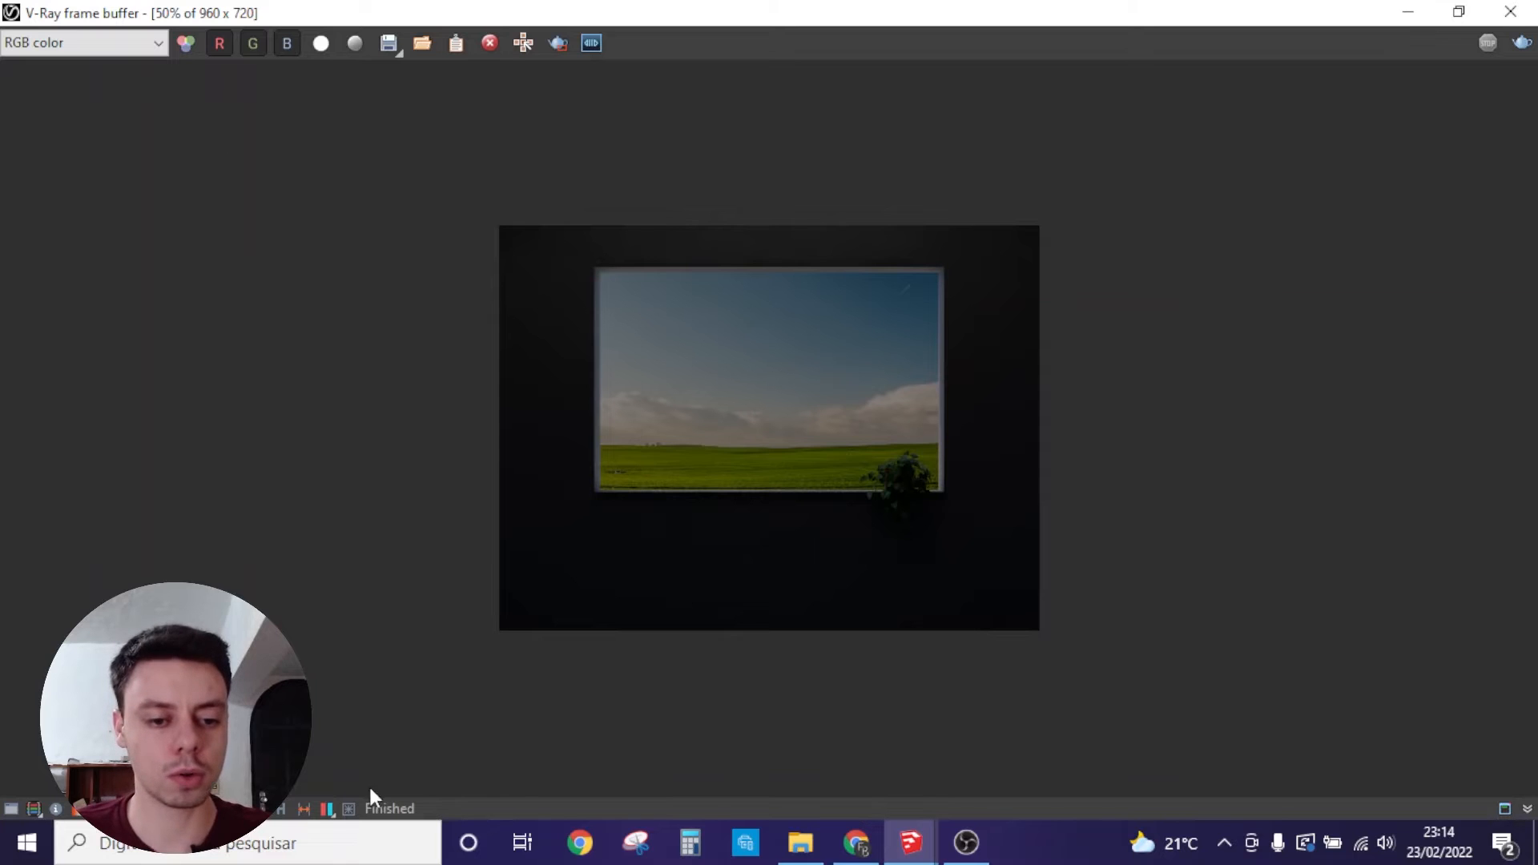
Step: Enable the render history in the V-Ray frame buffer and save the current render to it
{"action": "left_click", "coordinate": [274, 808]}
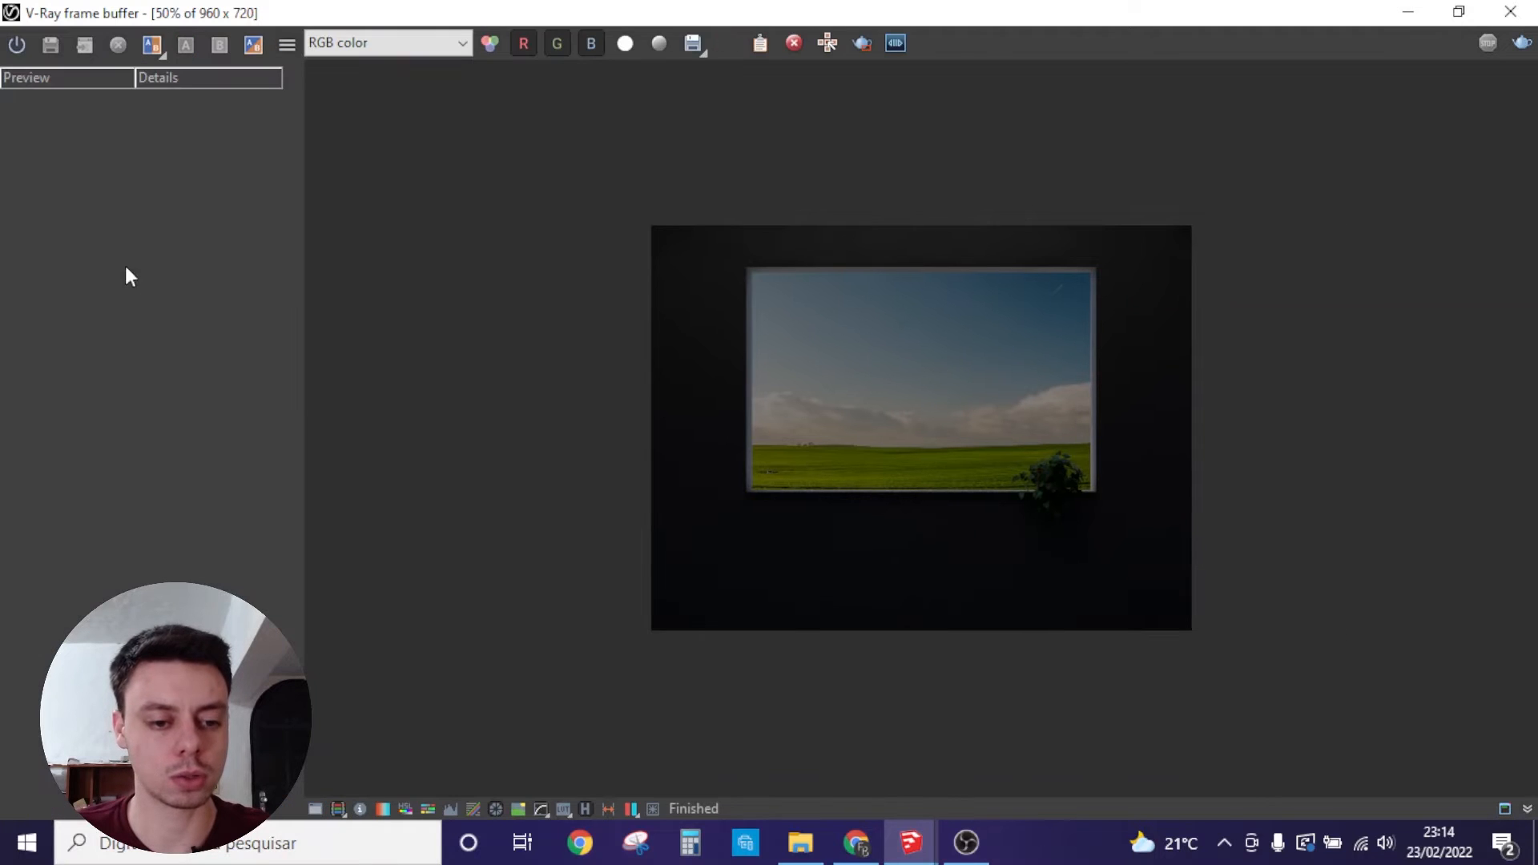
{"action": "left_click", "coordinate": [17, 43]}
{"action": "left_click", "coordinate": [369, 241]}
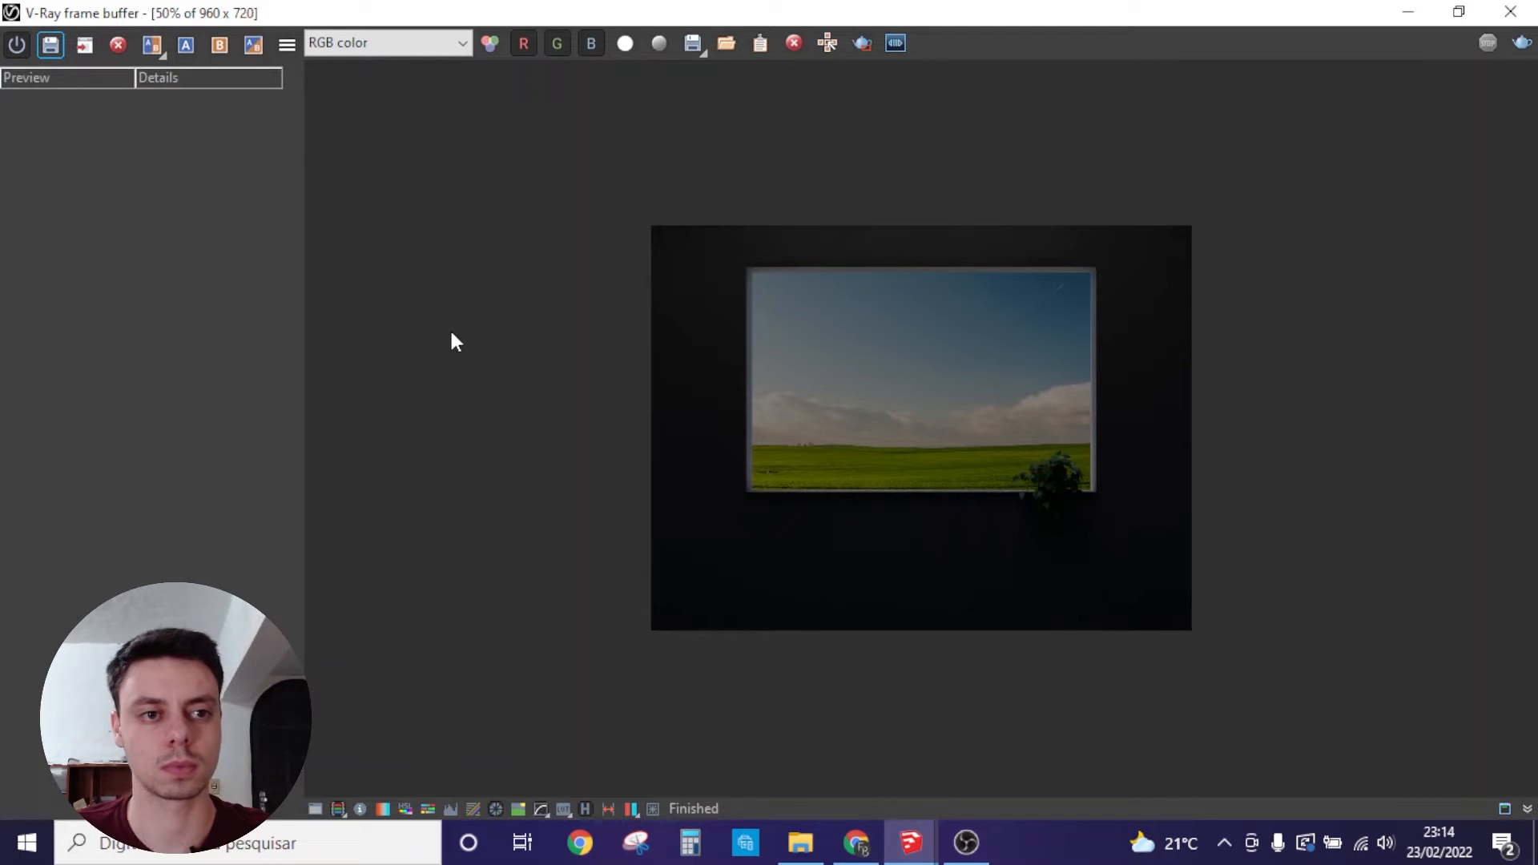
{"action": "left_click", "coordinate": [1408, 11]}
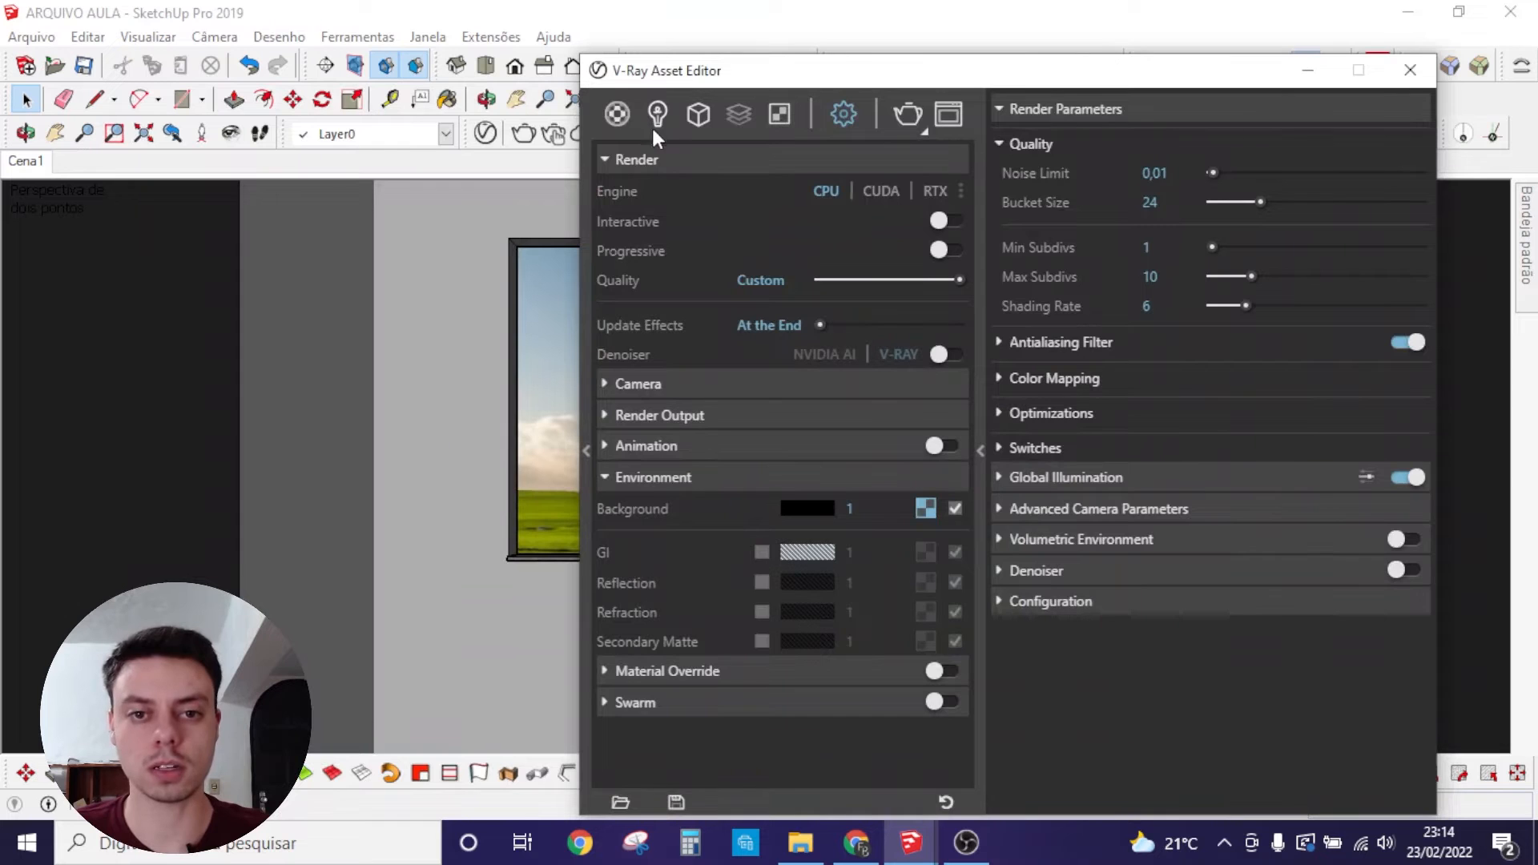
Step: Add Raytrace Properties to the 00_BACKGROUND material and turn off its Cast Shadows option
{"action": "left_click", "coordinate": [620, 112]}
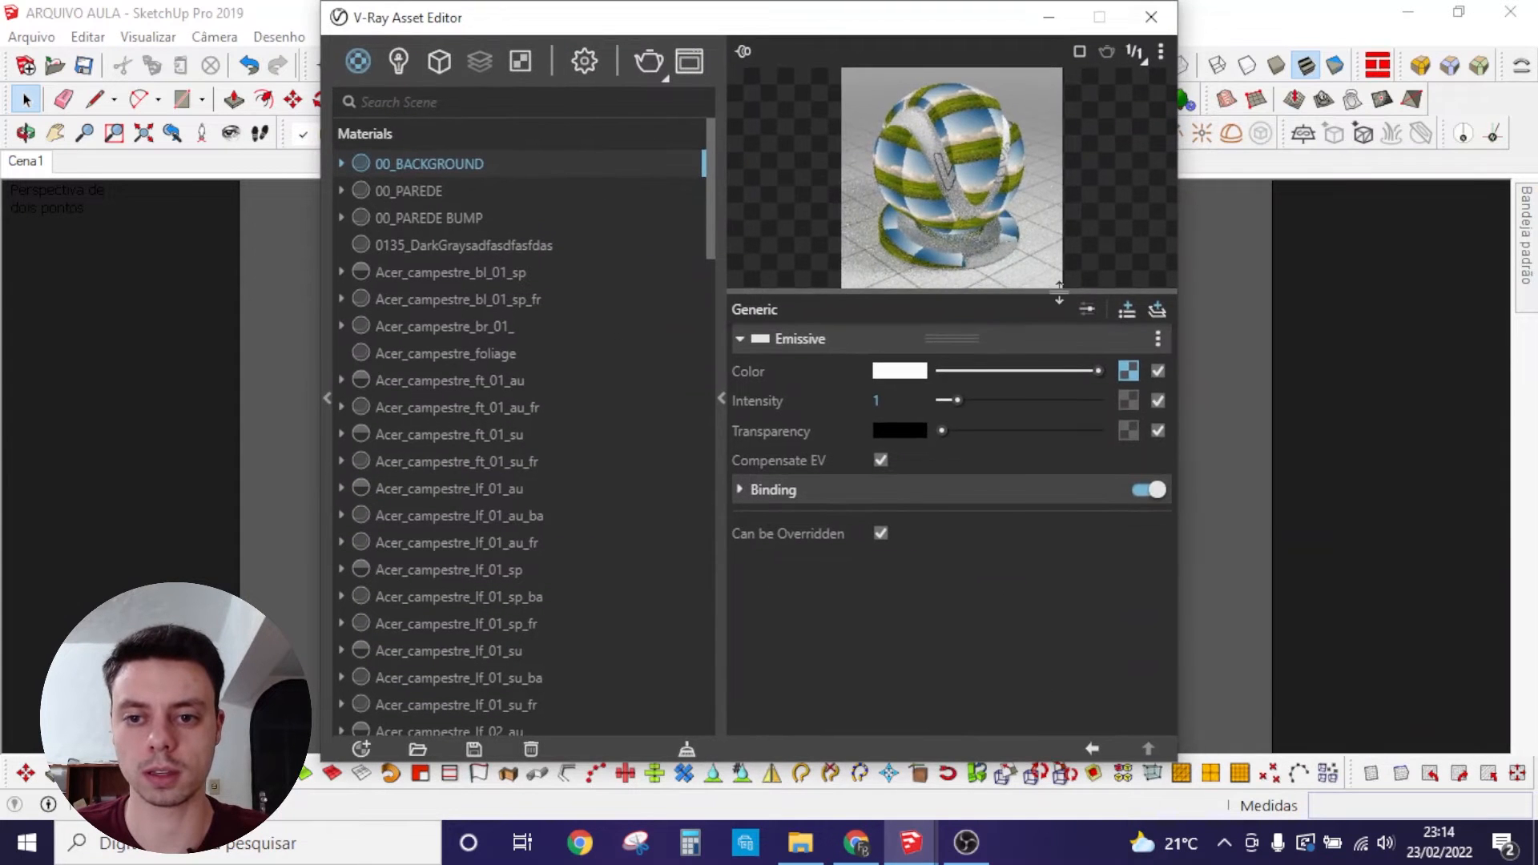
{"action": "left_click_drag", "start_coordinate": [1060, 288], "coordinate": [1066, 442]}
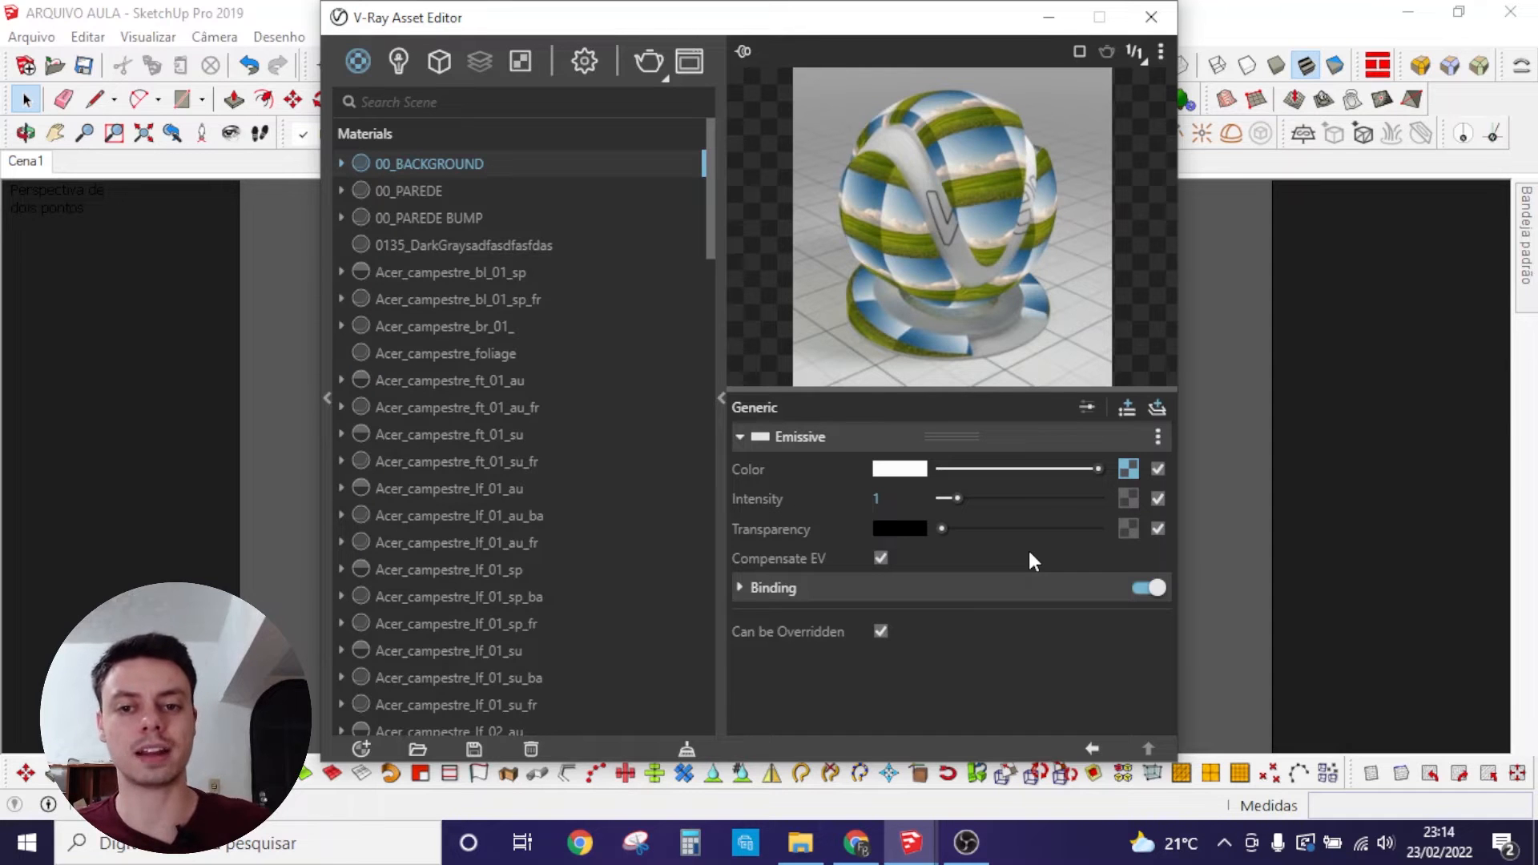
{"action": "left_click", "coordinate": [1127, 409]}
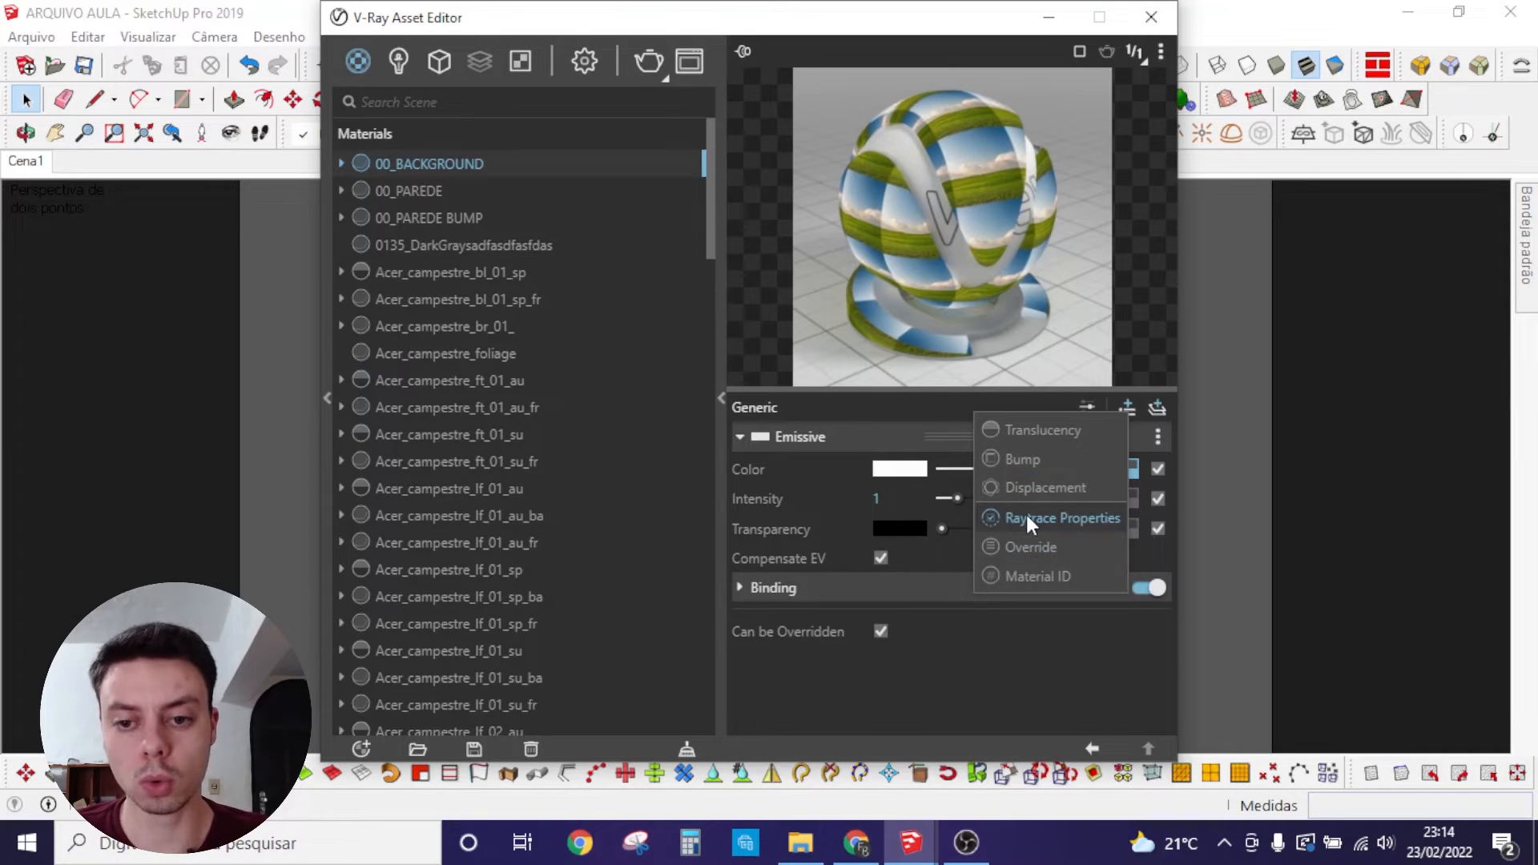
{"action": "left_click", "coordinate": [1092, 519]}
{"action": "left_click", "coordinate": [849, 588]}
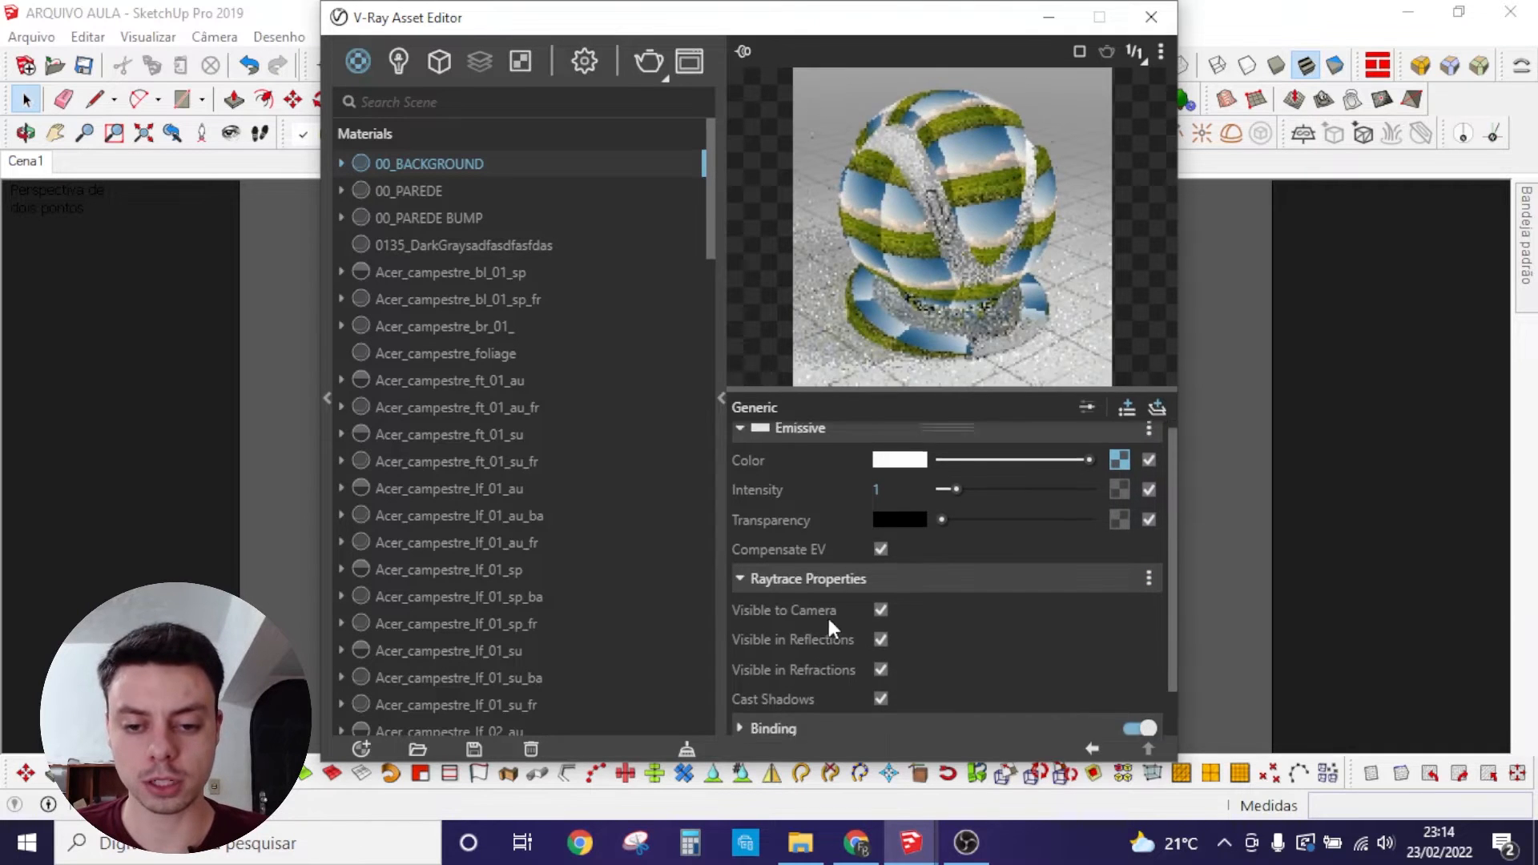
{"action": "scroll", "coordinate": [827, 614], "scroll_direction": "down", "scroll_amount": 1}
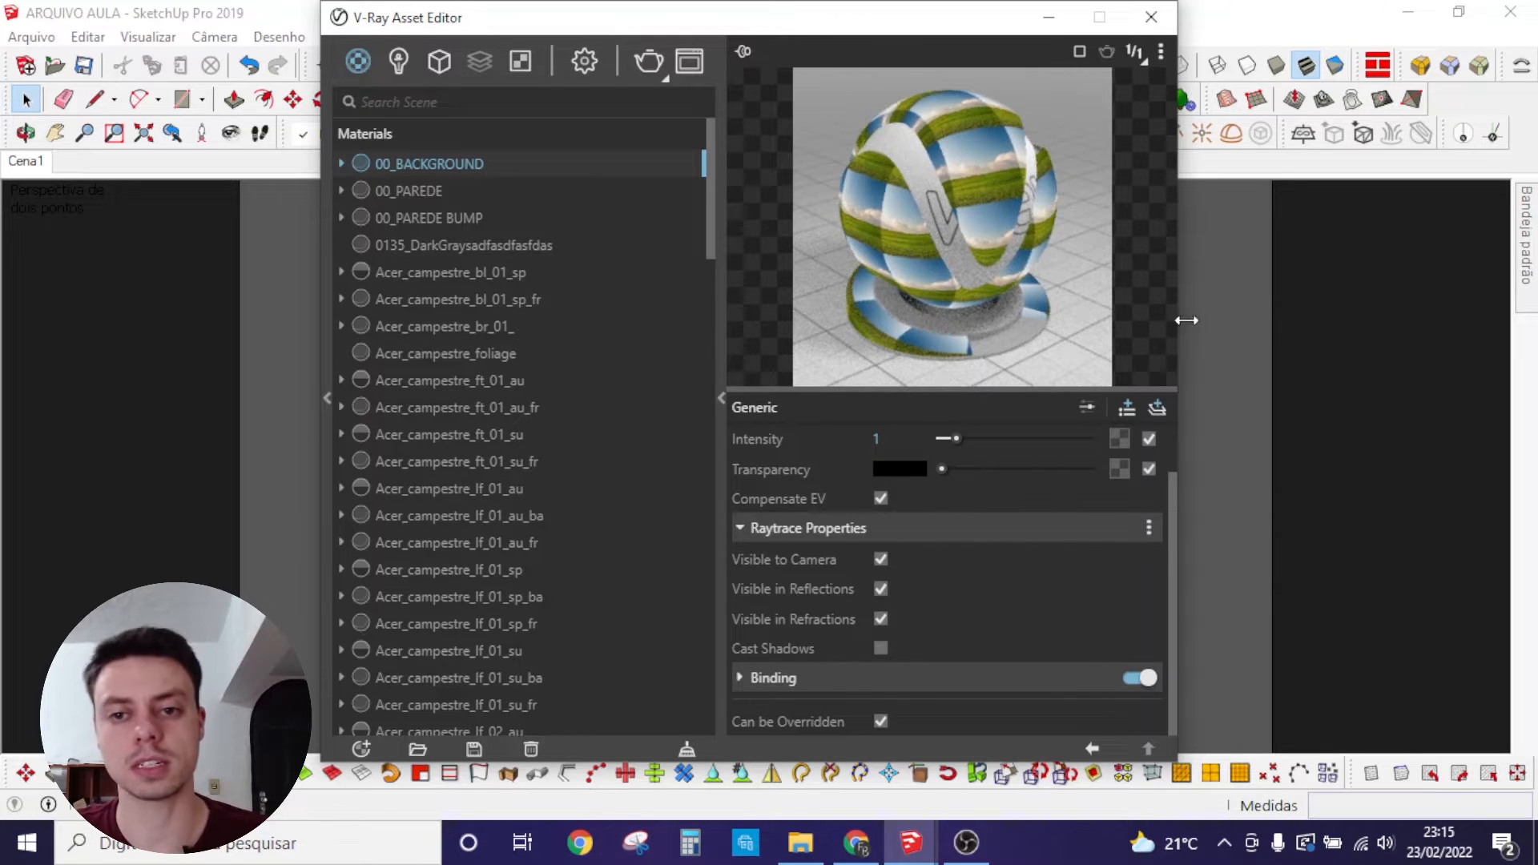
Step: Try an emissive intensity of 3 for the 00_BACKGROUND material, and settle on 2
{"action": "scroll", "coordinate": [996, 598], "scroll_direction": "up", "scroll_amount": 1}
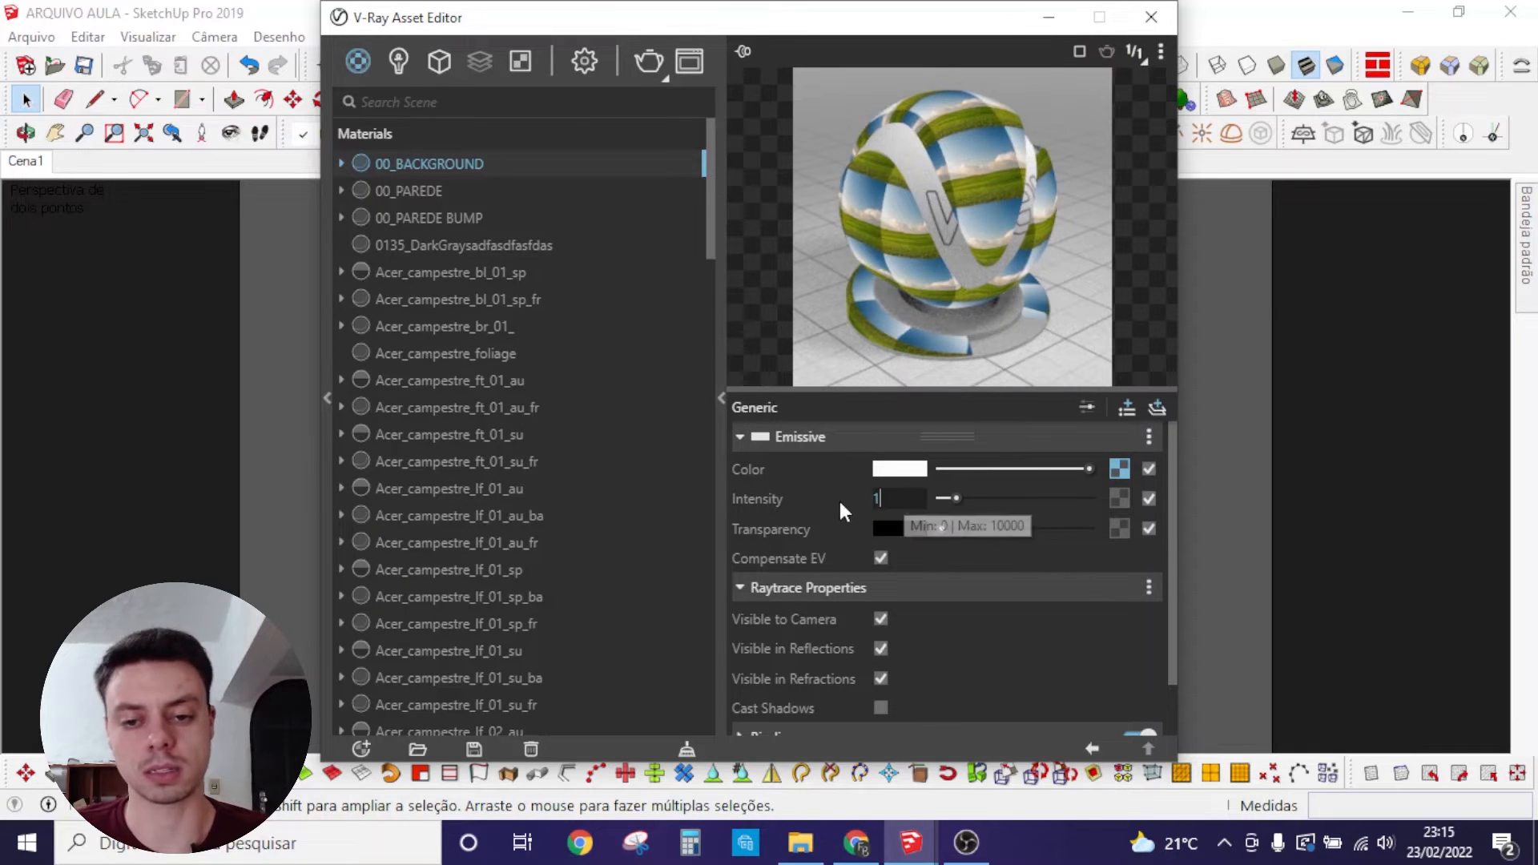
{"action": "double_click", "coordinate": [897, 502]}
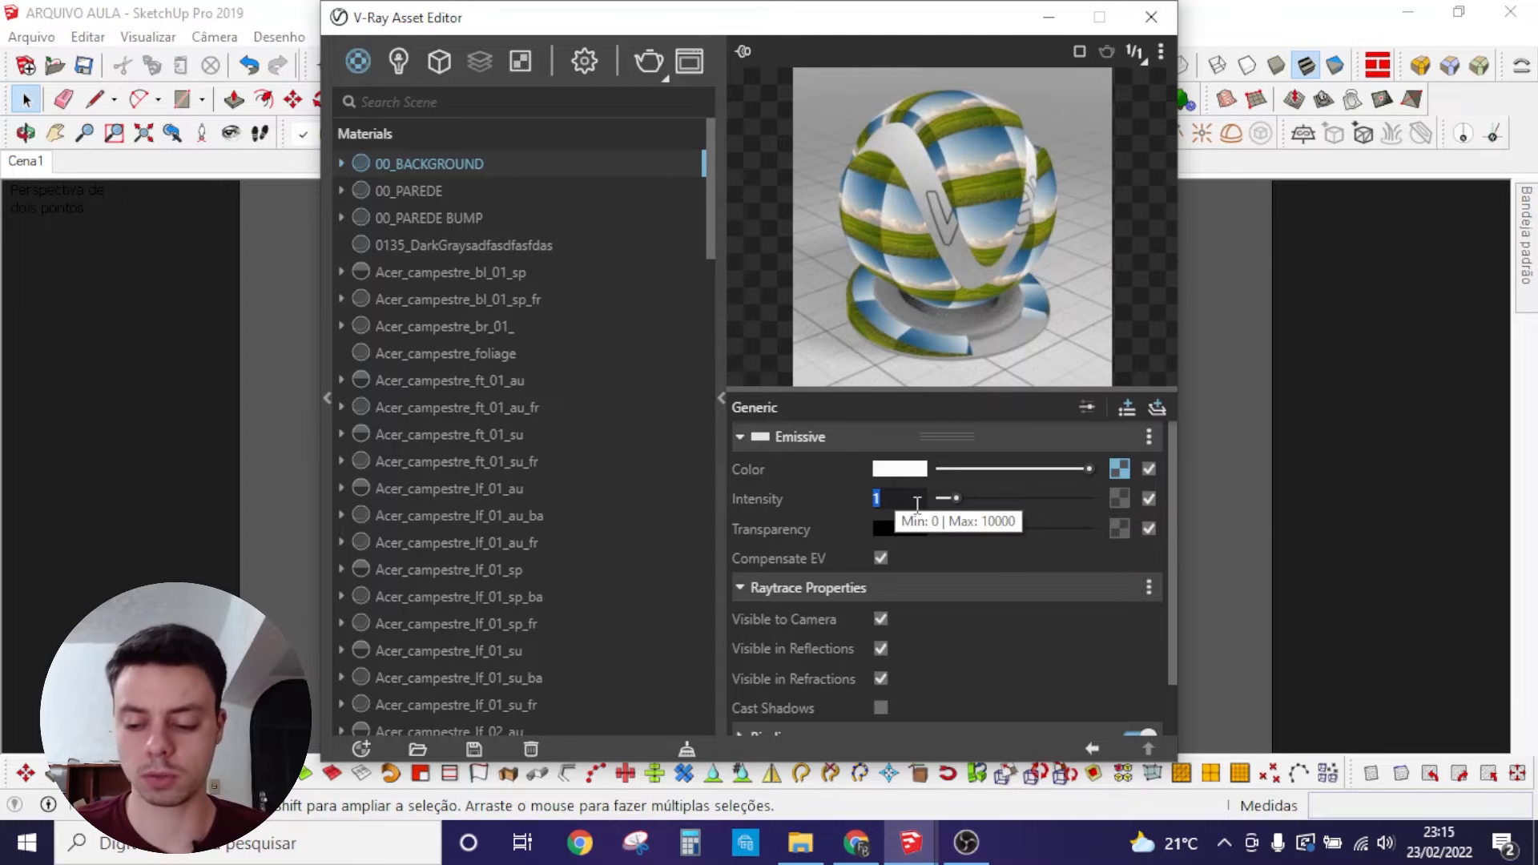
{"action": "type", "text": "3"}
{"action": "key", "text": "Return"}
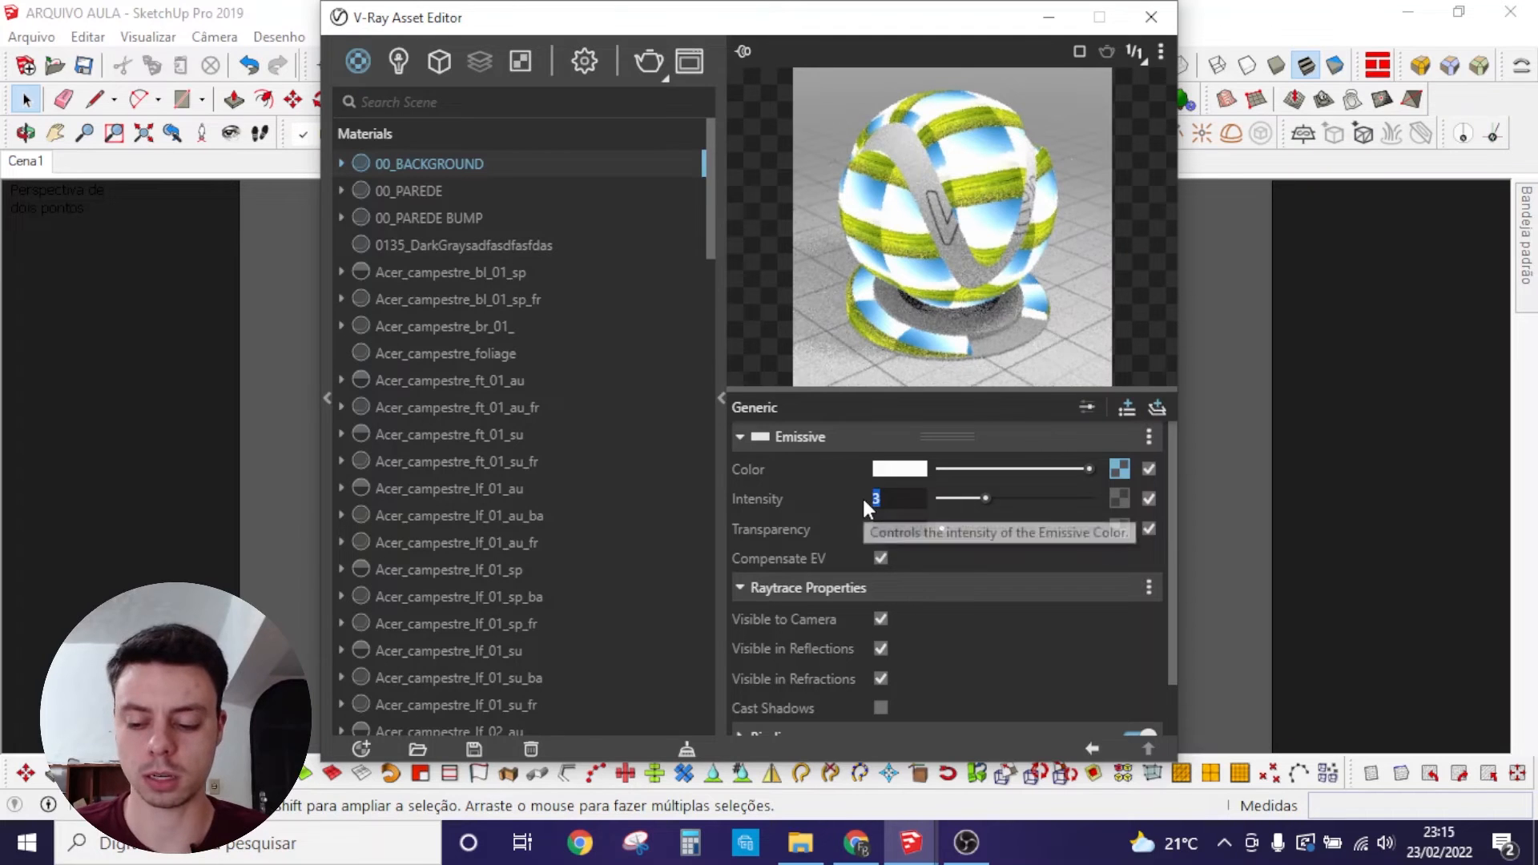
{"action": "type", "text": "2"}
{"action": "key", "text": "Return"}
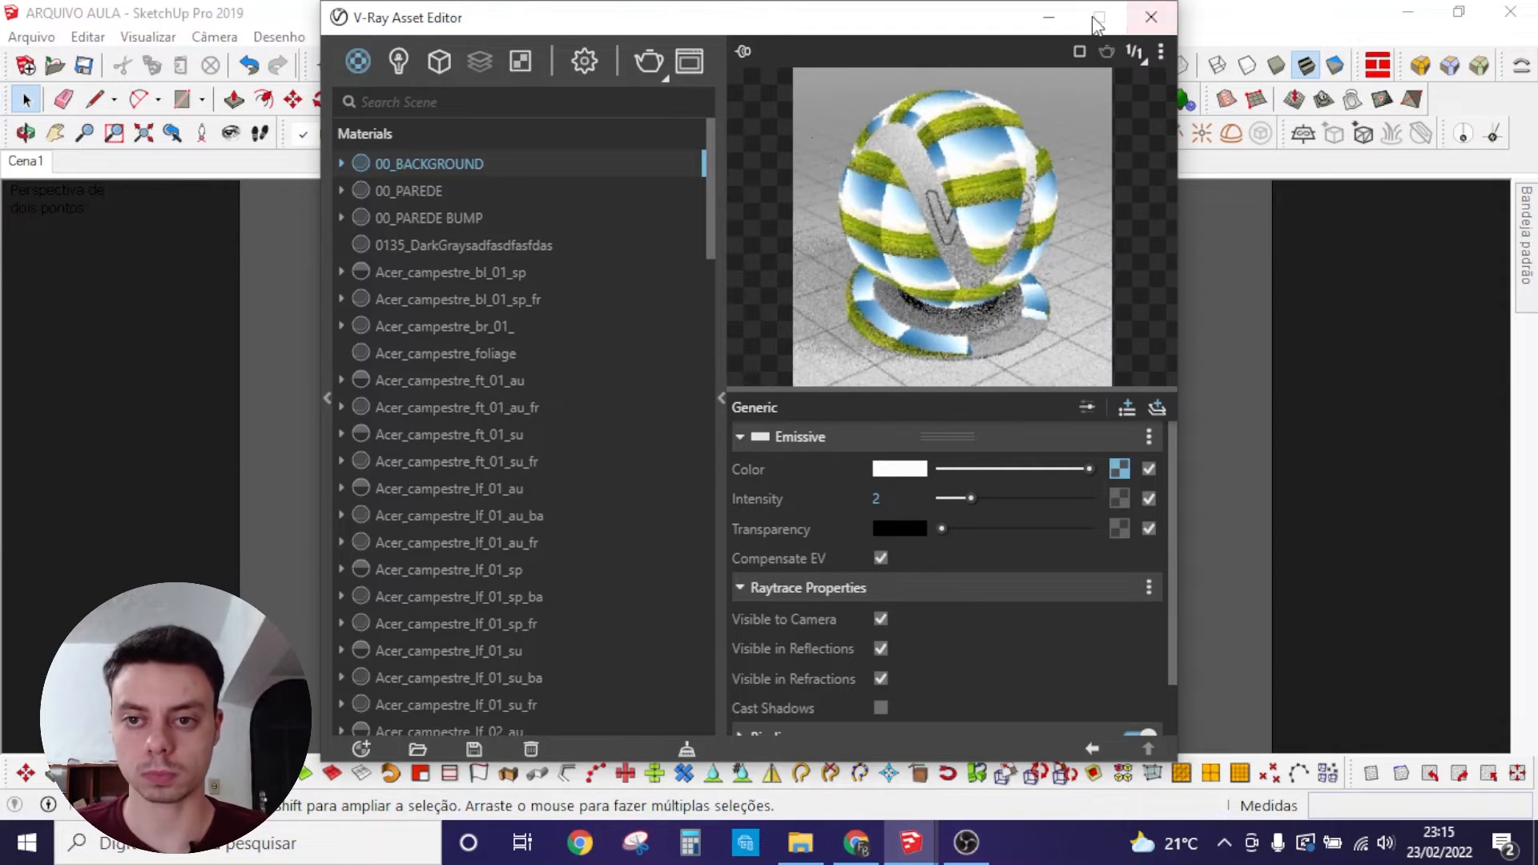
{"action": "left_click", "coordinate": [1049, 17]}
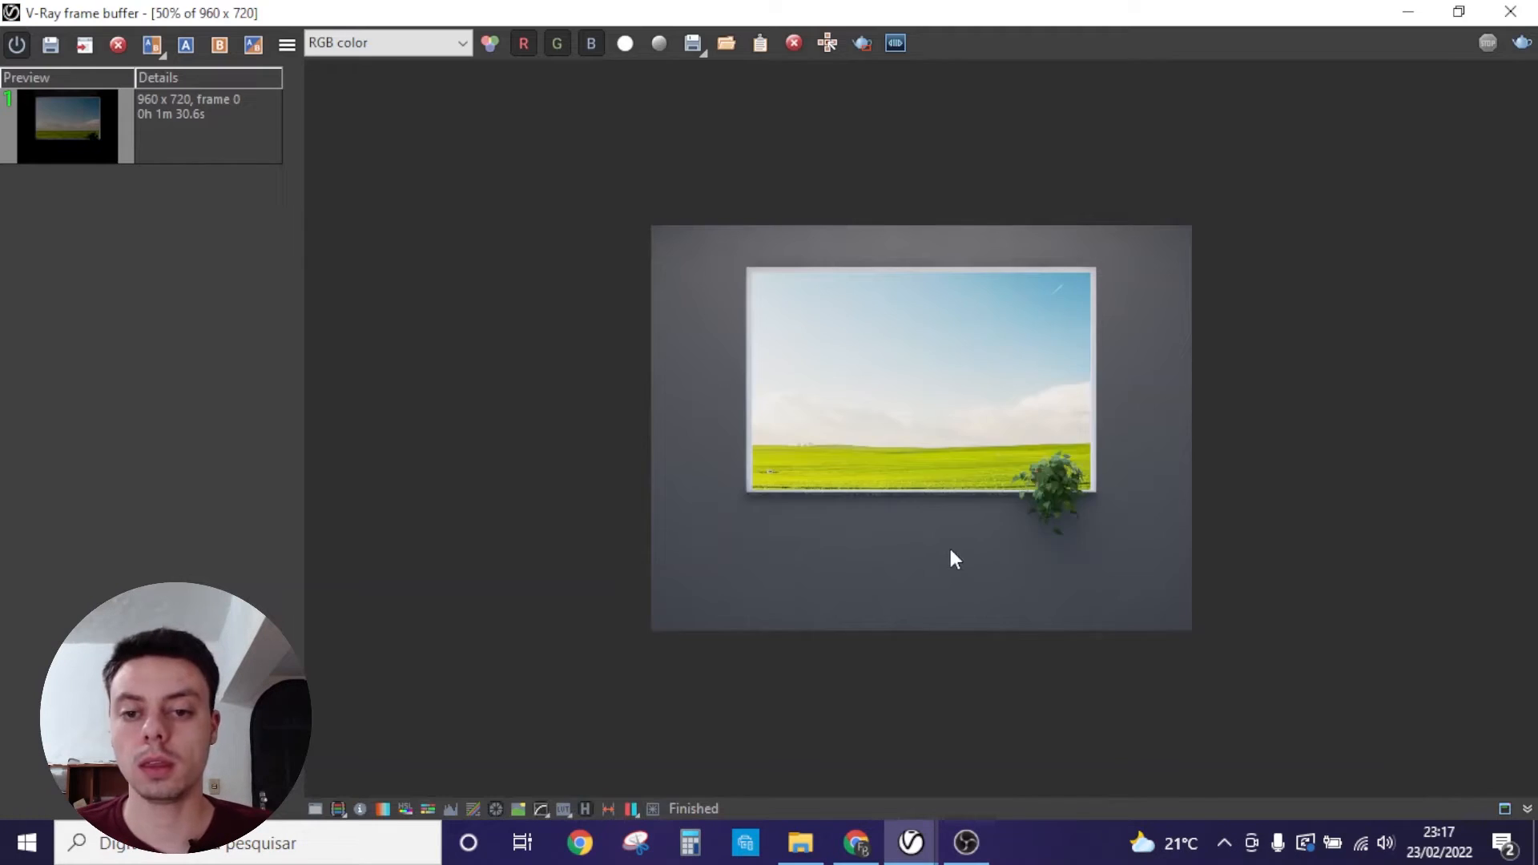
Step: Save the new brighter render to the history and set it as image A of a side-by-side comparison
{"action": "scroll", "coordinate": [951, 549], "scroll_direction": "up", "scroll_amount": 4}
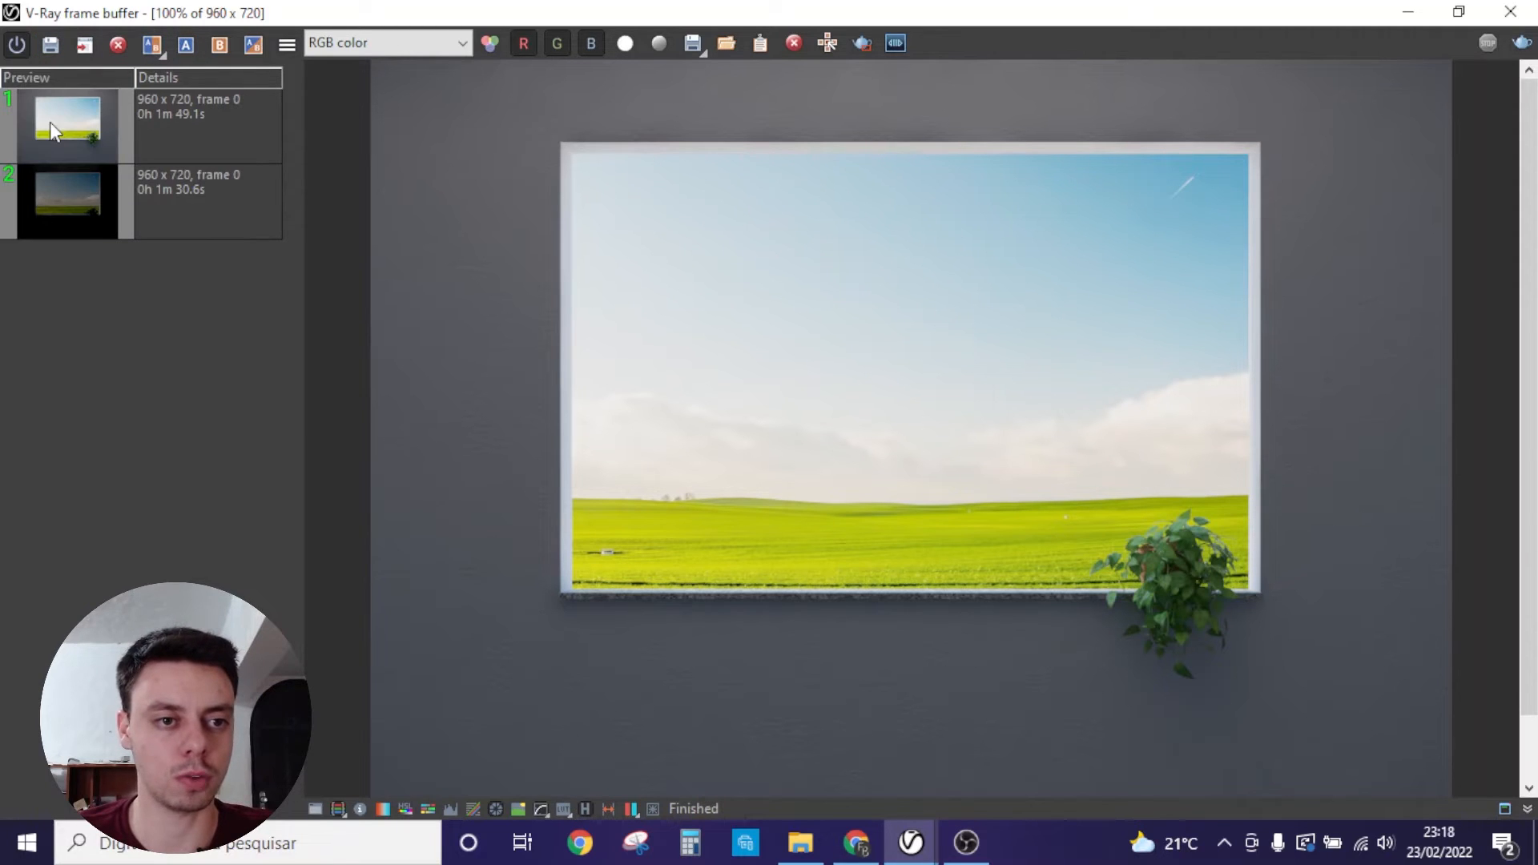
{"action": "left_click", "coordinate": [183, 146]}
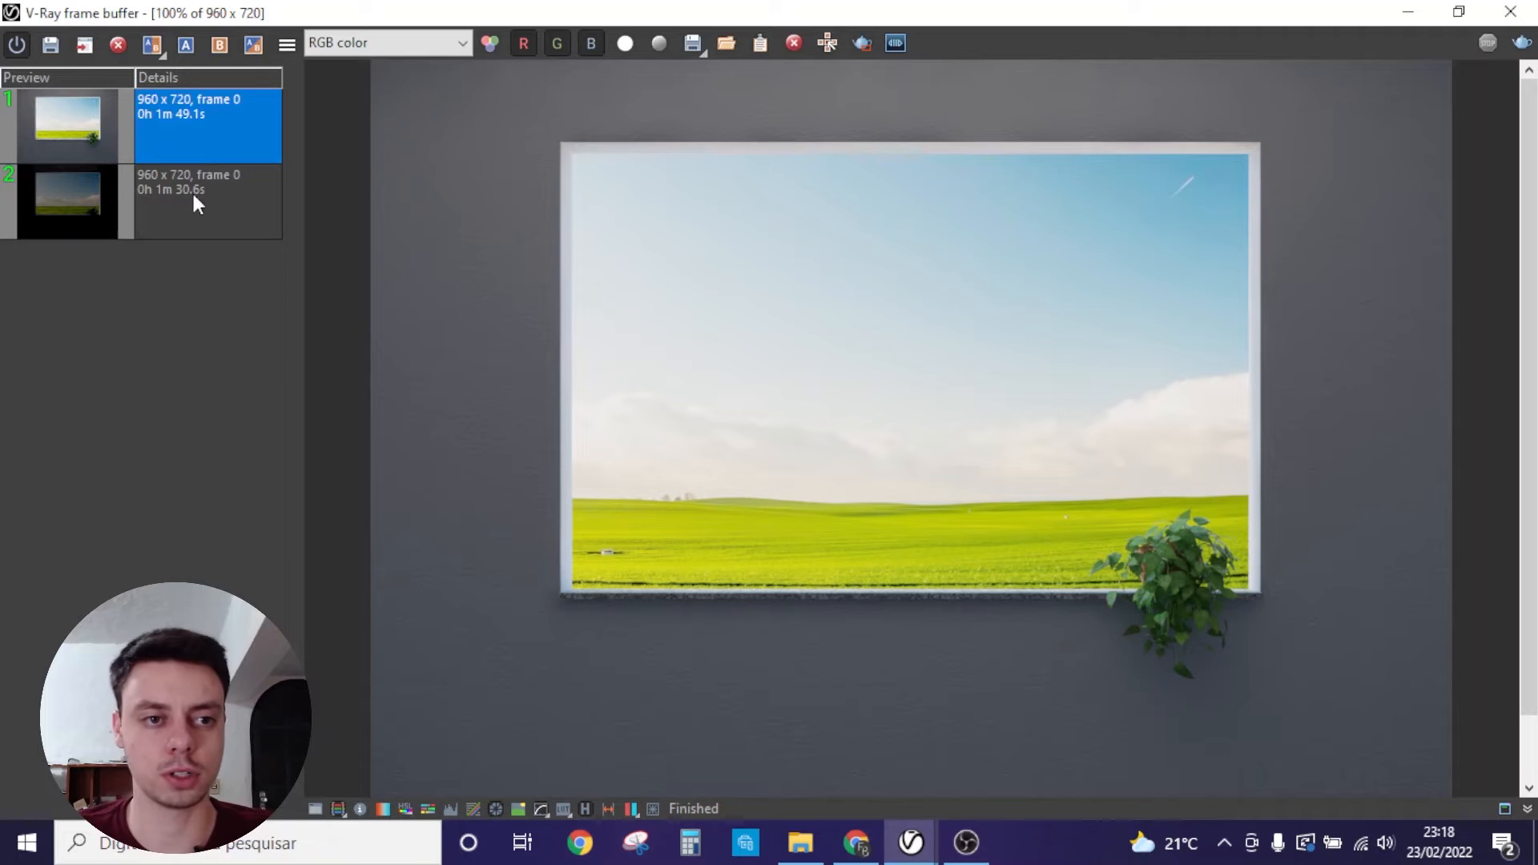
{"action": "left_click", "coordinate": [200, 178]}
{"action": "left_click", "coordinate": [194, 126]}
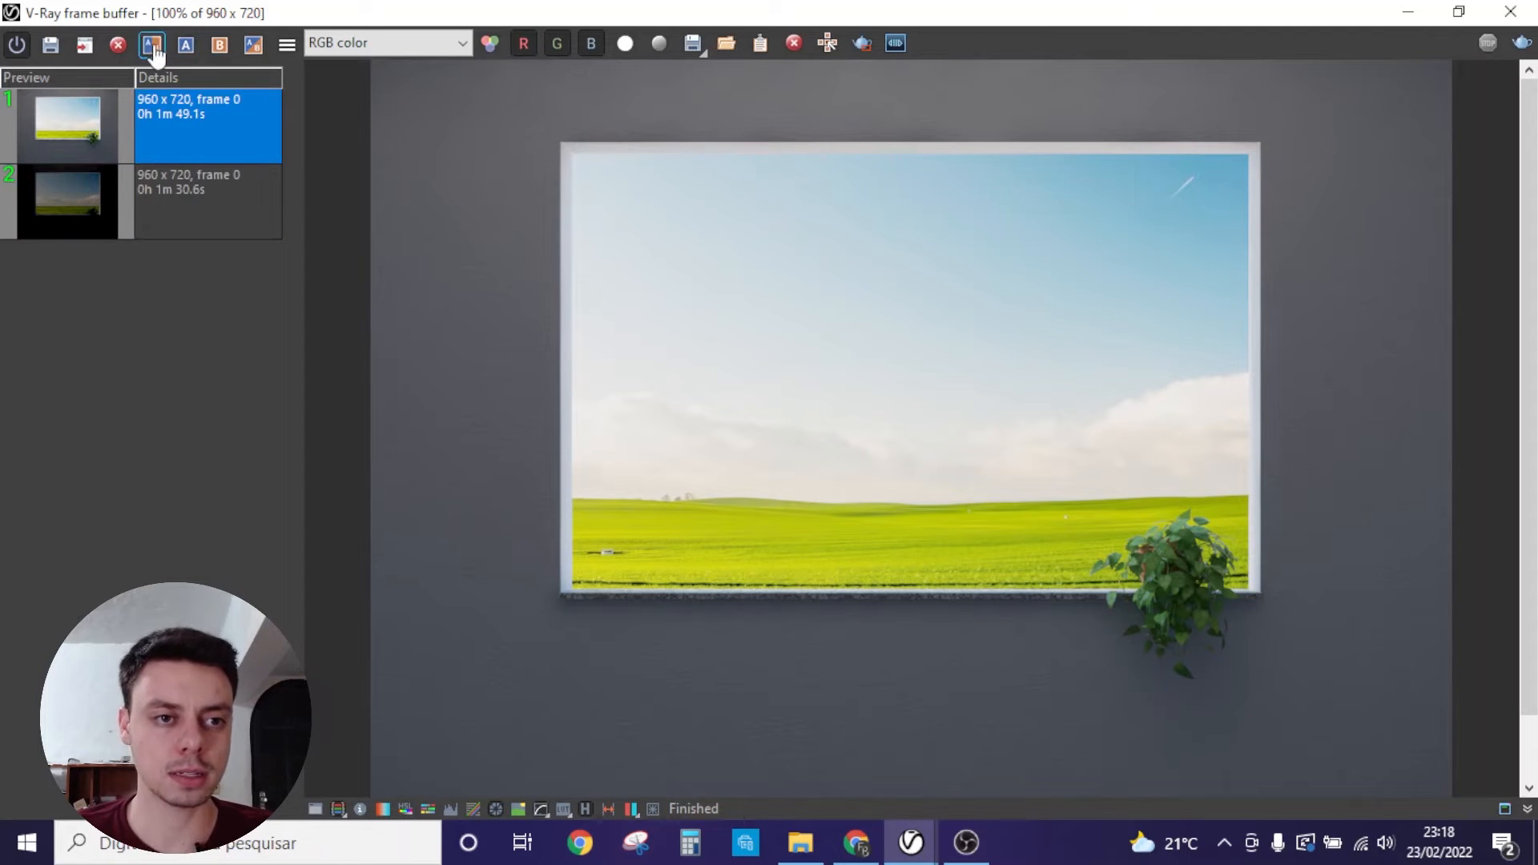
{"action": "left_click", "coordinate": [152, 45]}
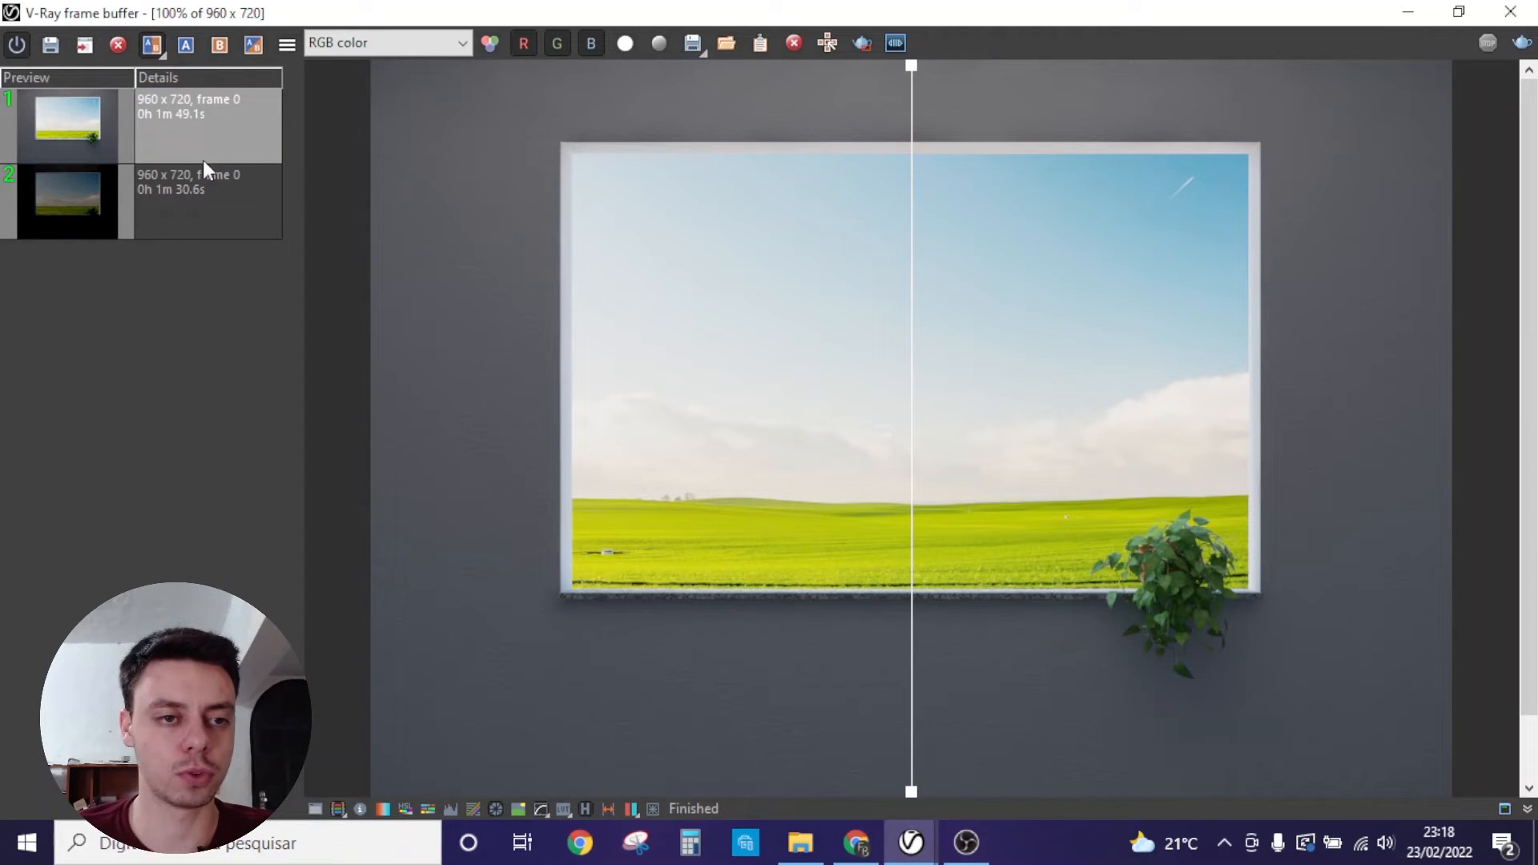
{"action": "left_click", "coordinate": [186, 45]}
Step: Set the earlier dark render as image B and compare both across the dividing line
{"action": "left_click", "coordinate": [210, 205]}
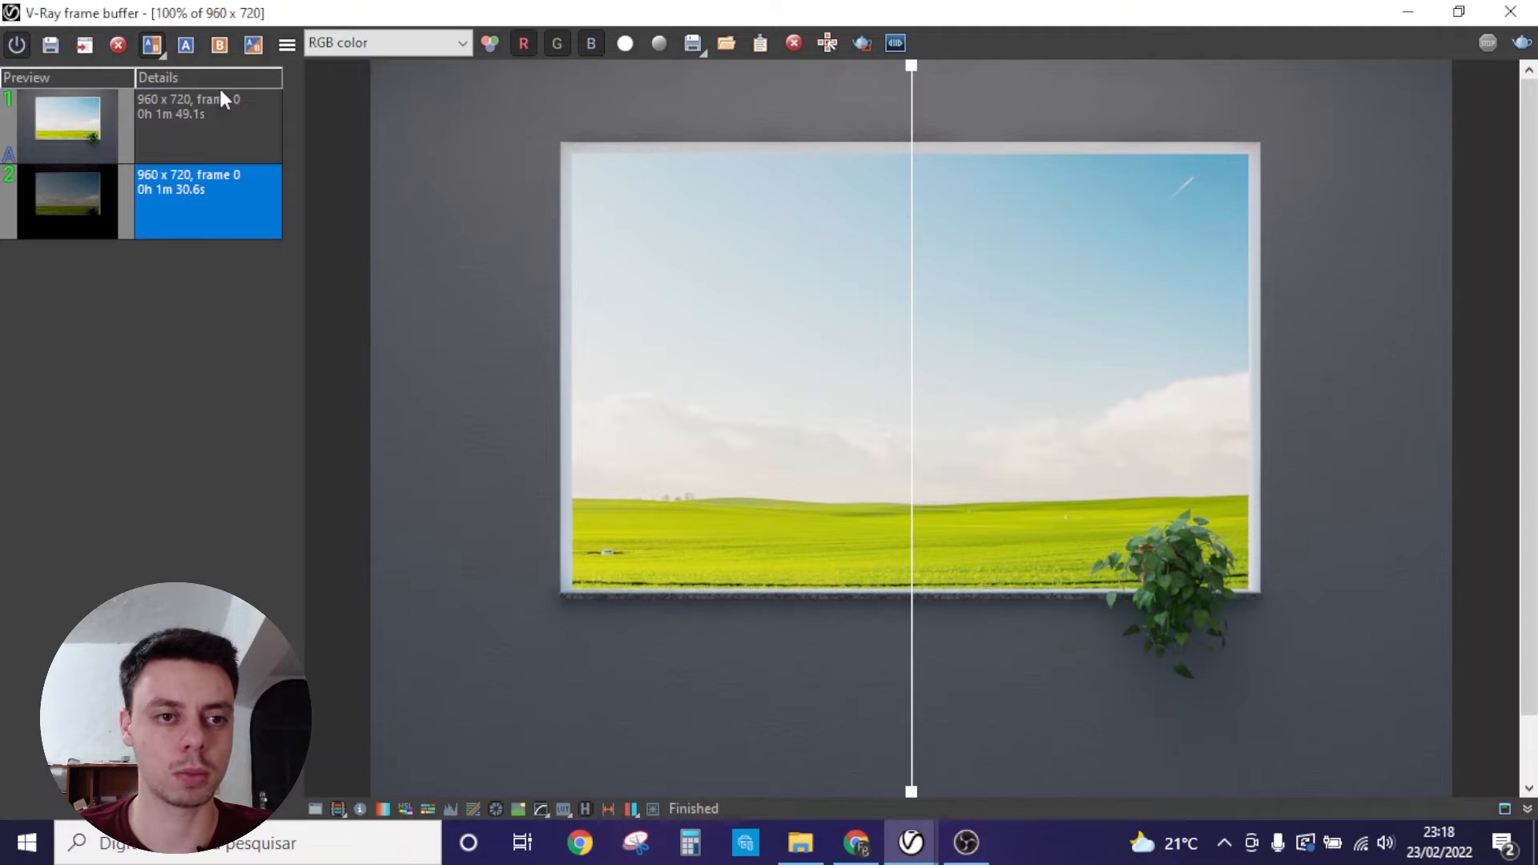
{"action": "left_click", "coordinate": [220, 46]}
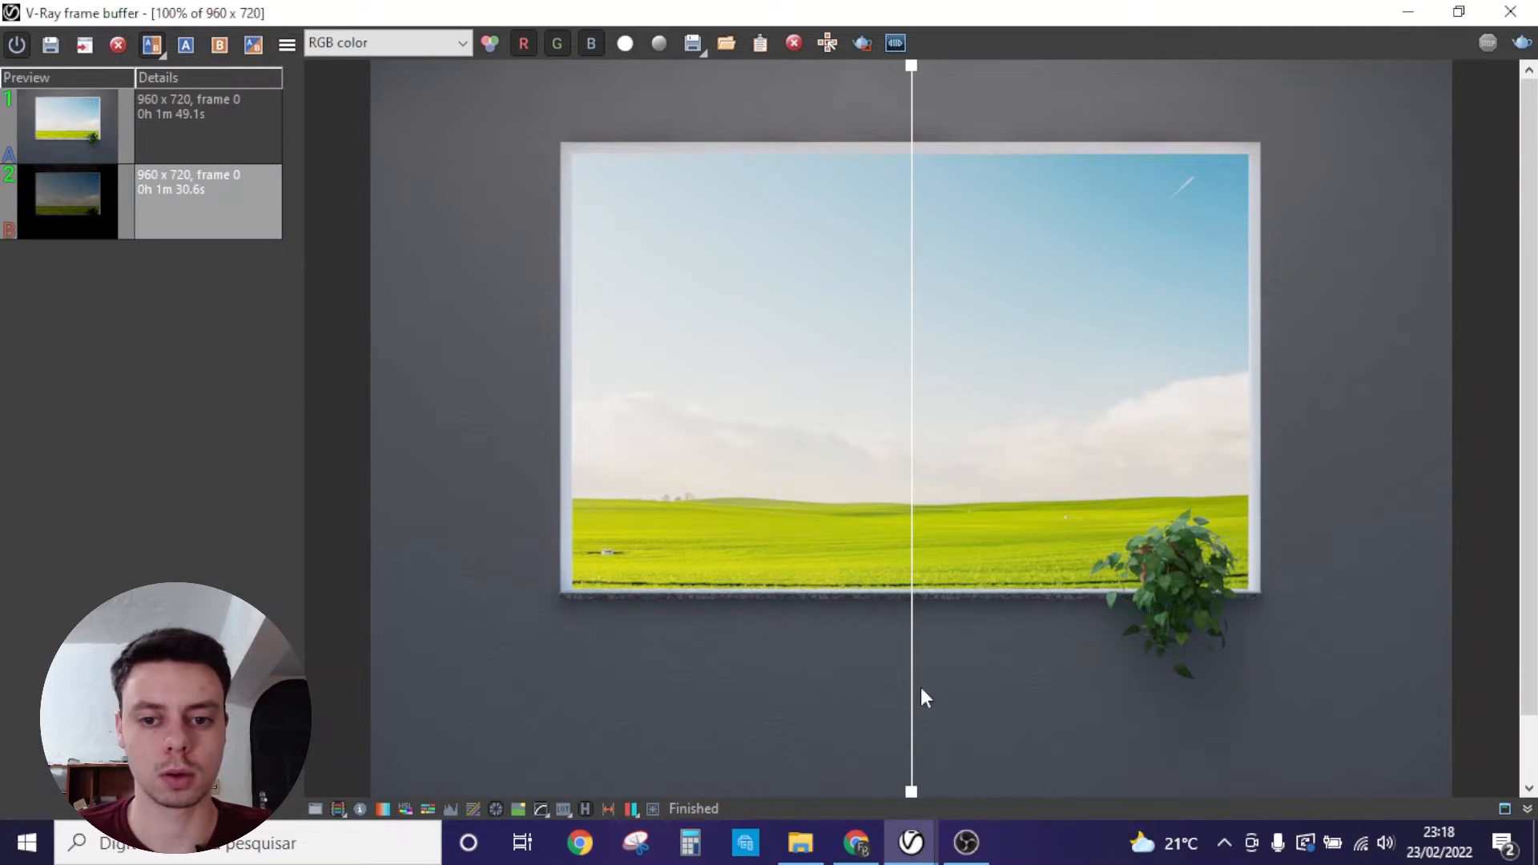
{"action": "left_click_drag", "start_coordinate": [917, 653], "coordinate": [888, 597]}
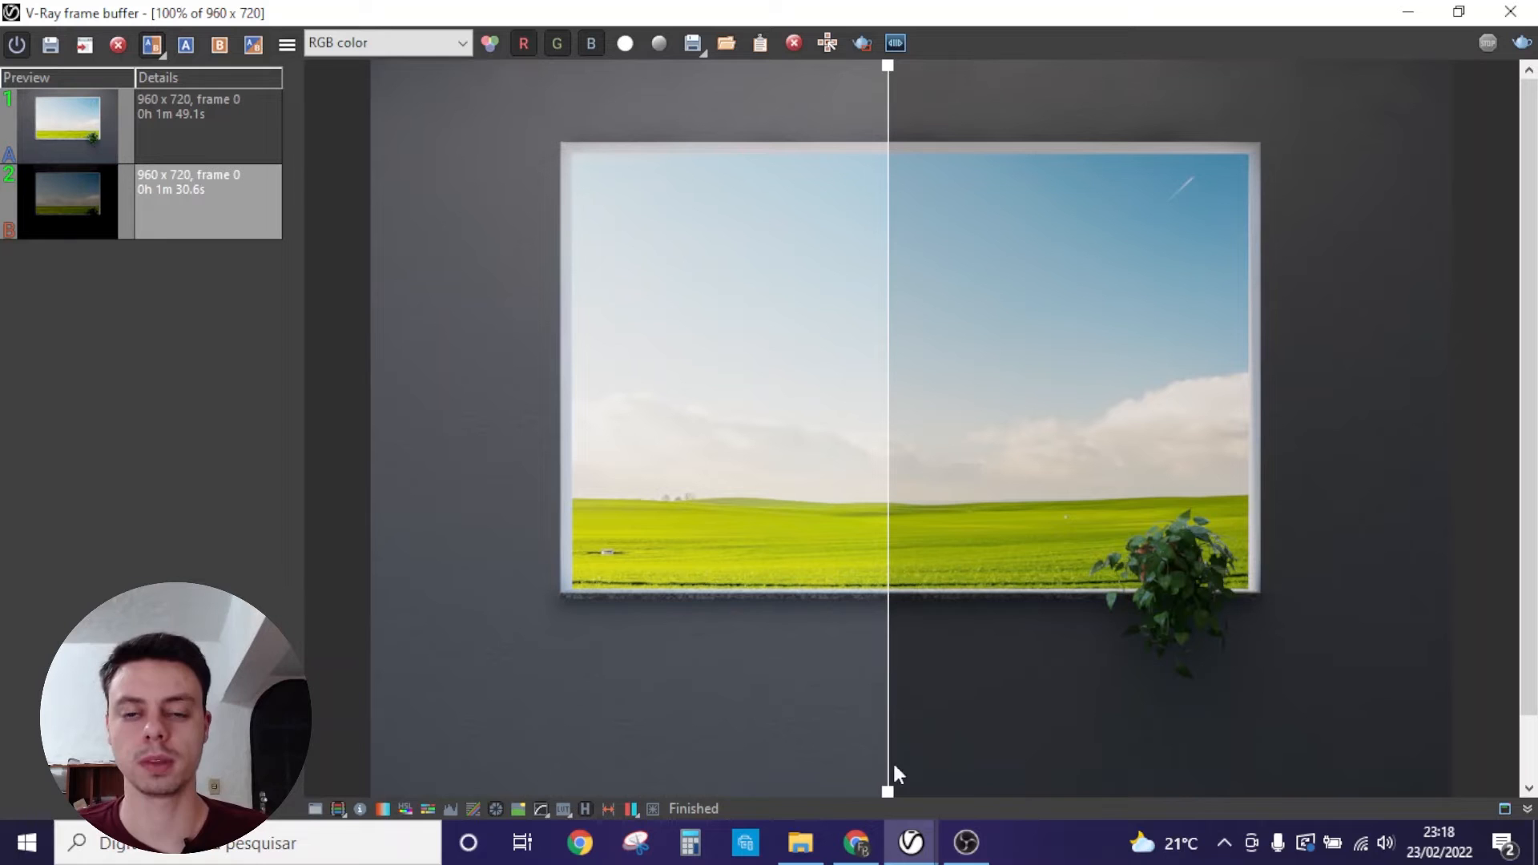
{"action": "left_click", "coordinate": [1423, 22]}
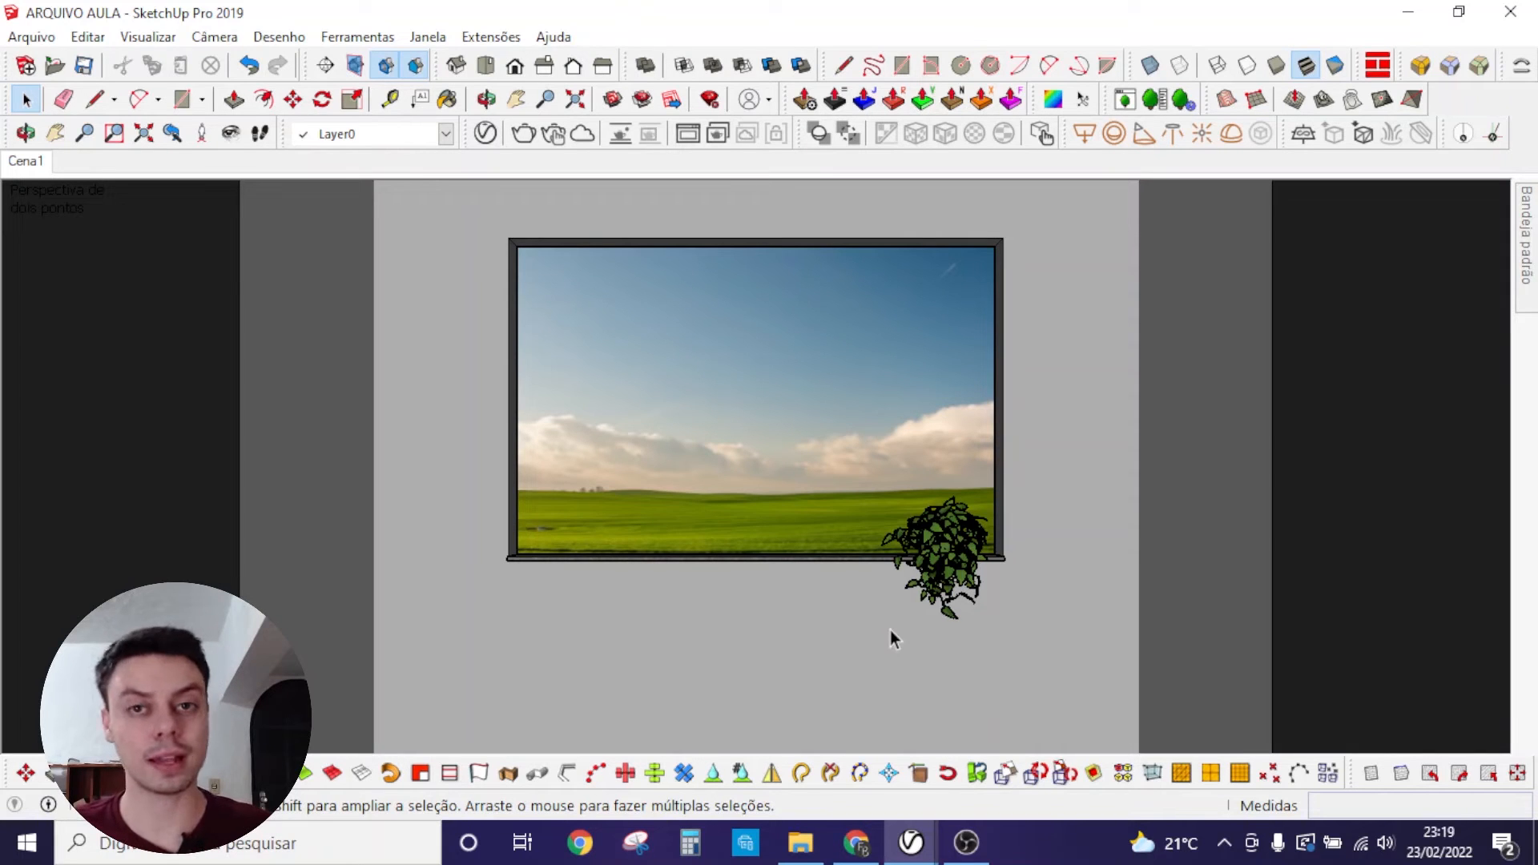
Step: Check the backdrop's edge at an angle through the window, return to scene Cena1 and delete the landscape panel
{"action": "scroll", "coordinate": [1098, 556], "scroll_direction": "up", "scroll_amount": 5}
{"action": "mouse_move", "coordinate": [1066, 561]}
{"action": "middle_mouse_down"}
{"action": "mouse_move", "coordinate": [994, 575]}
{"action": "mouse_move", "coordinate": [1068, 604]}
{"action": "mouse_move", "coordinate": [843, 405]}
{"action": "middle_mouse_up"}
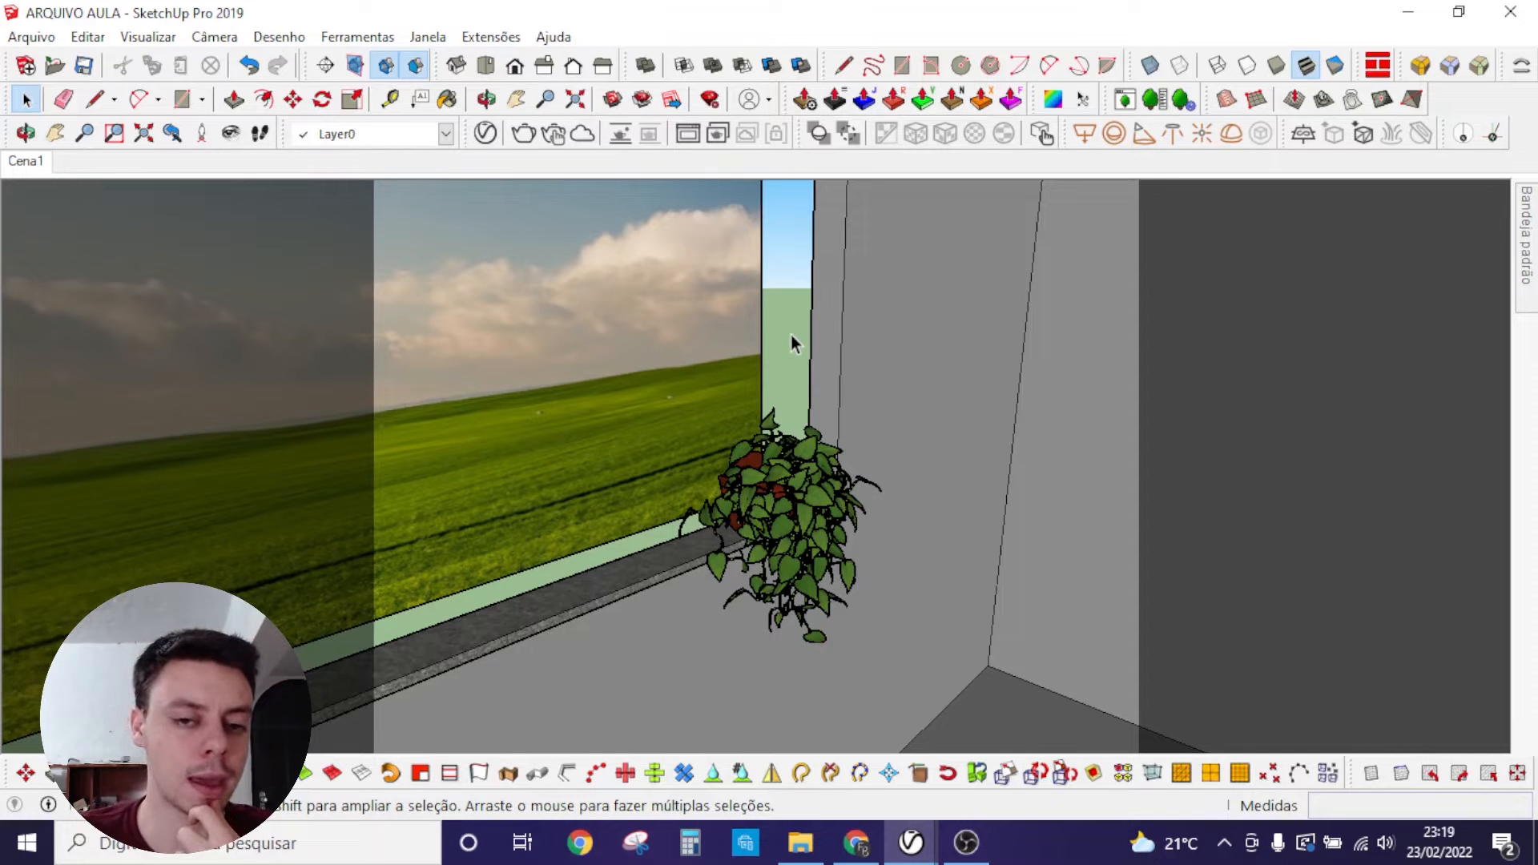
{"action": "left_click", "coordinate": [21, 162]}
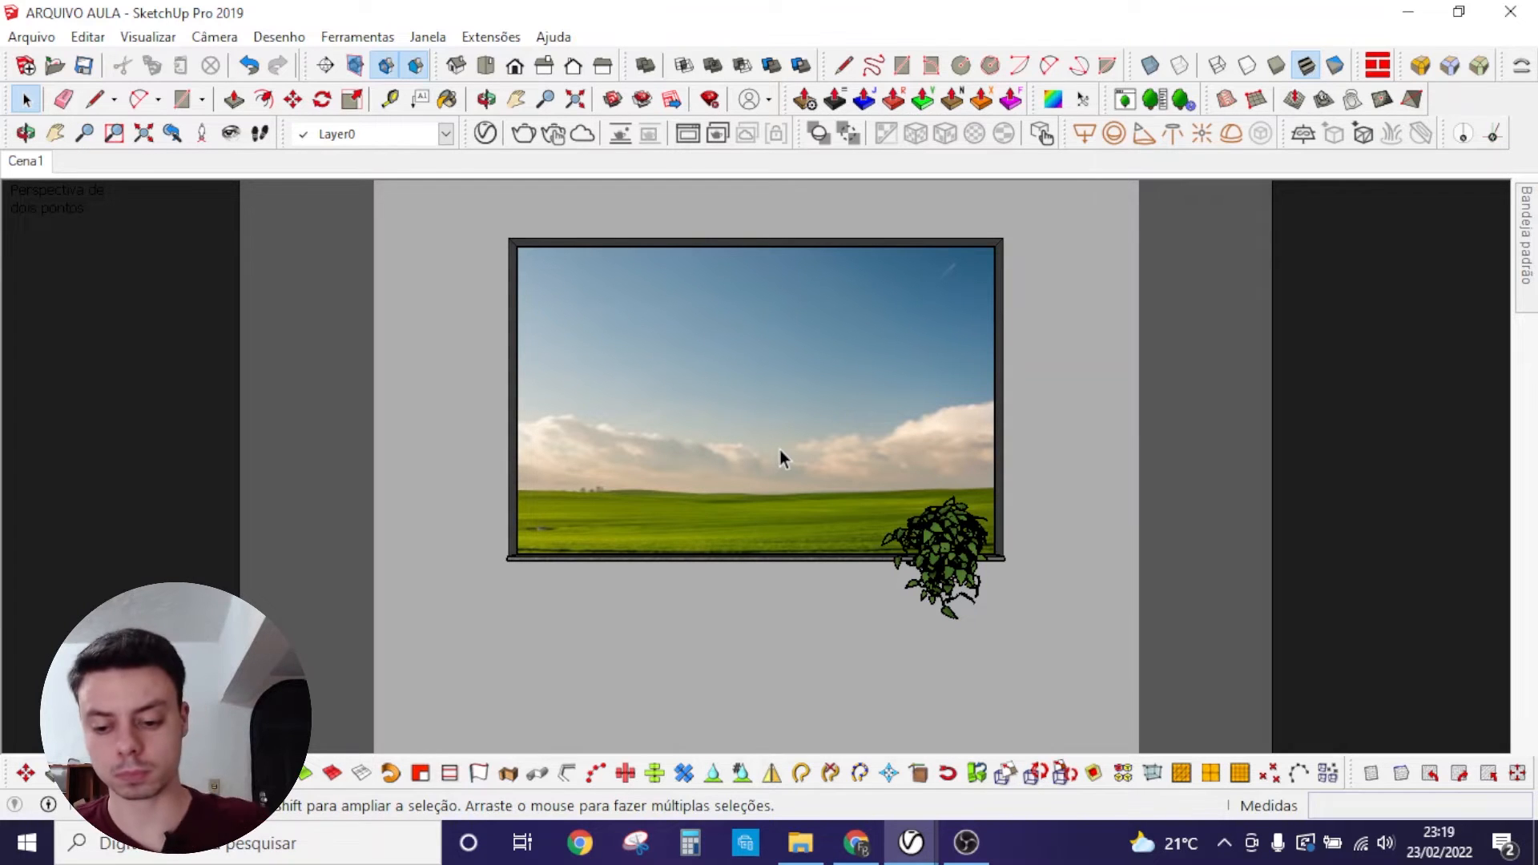
{"action": "left_click", "coordinate": [709, 617]}
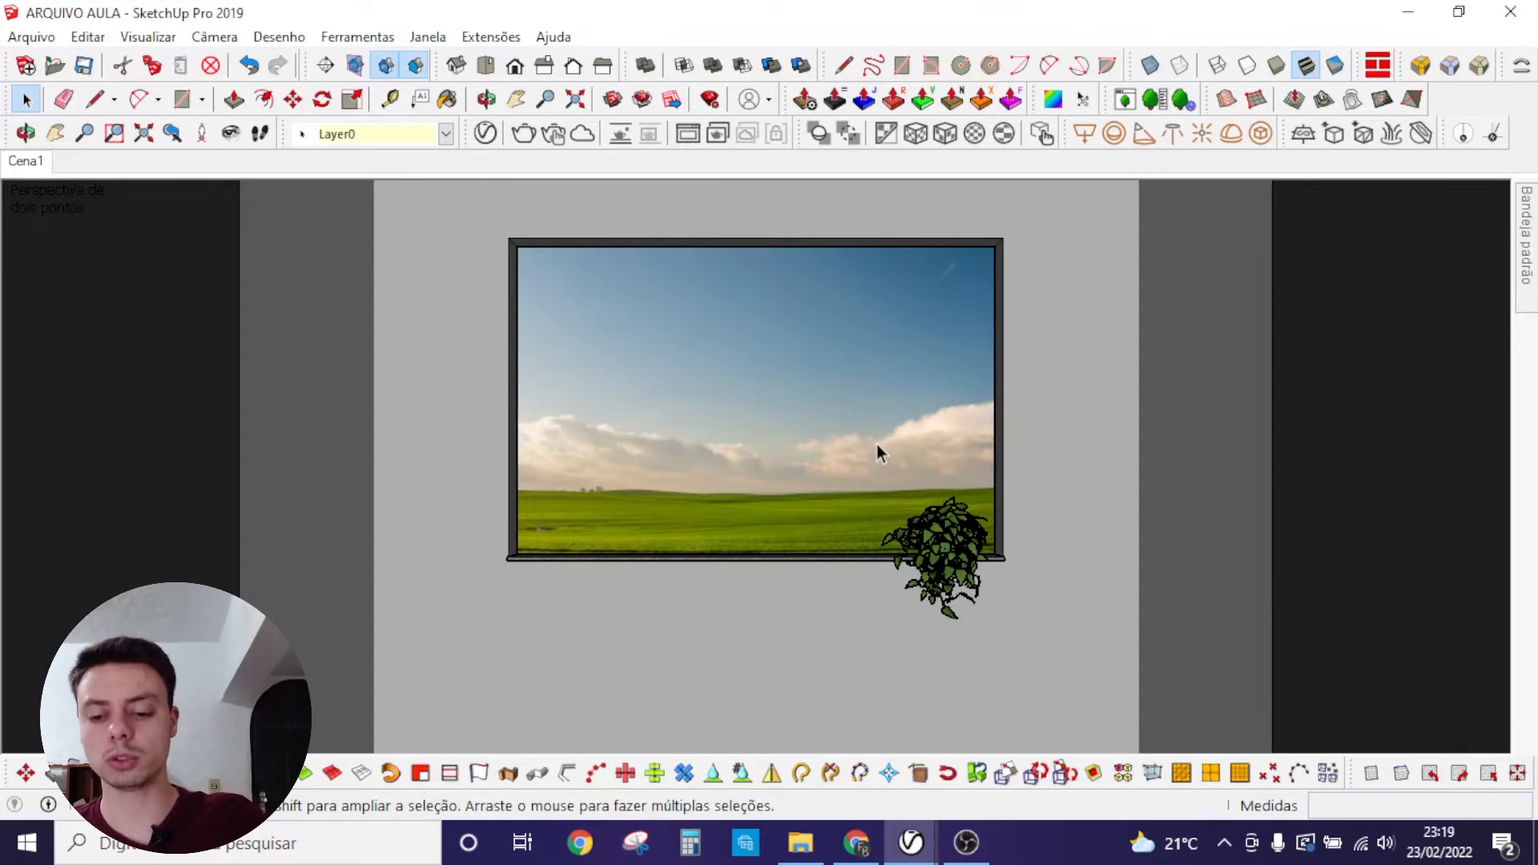
{"action": "key", "text": "Delete"}
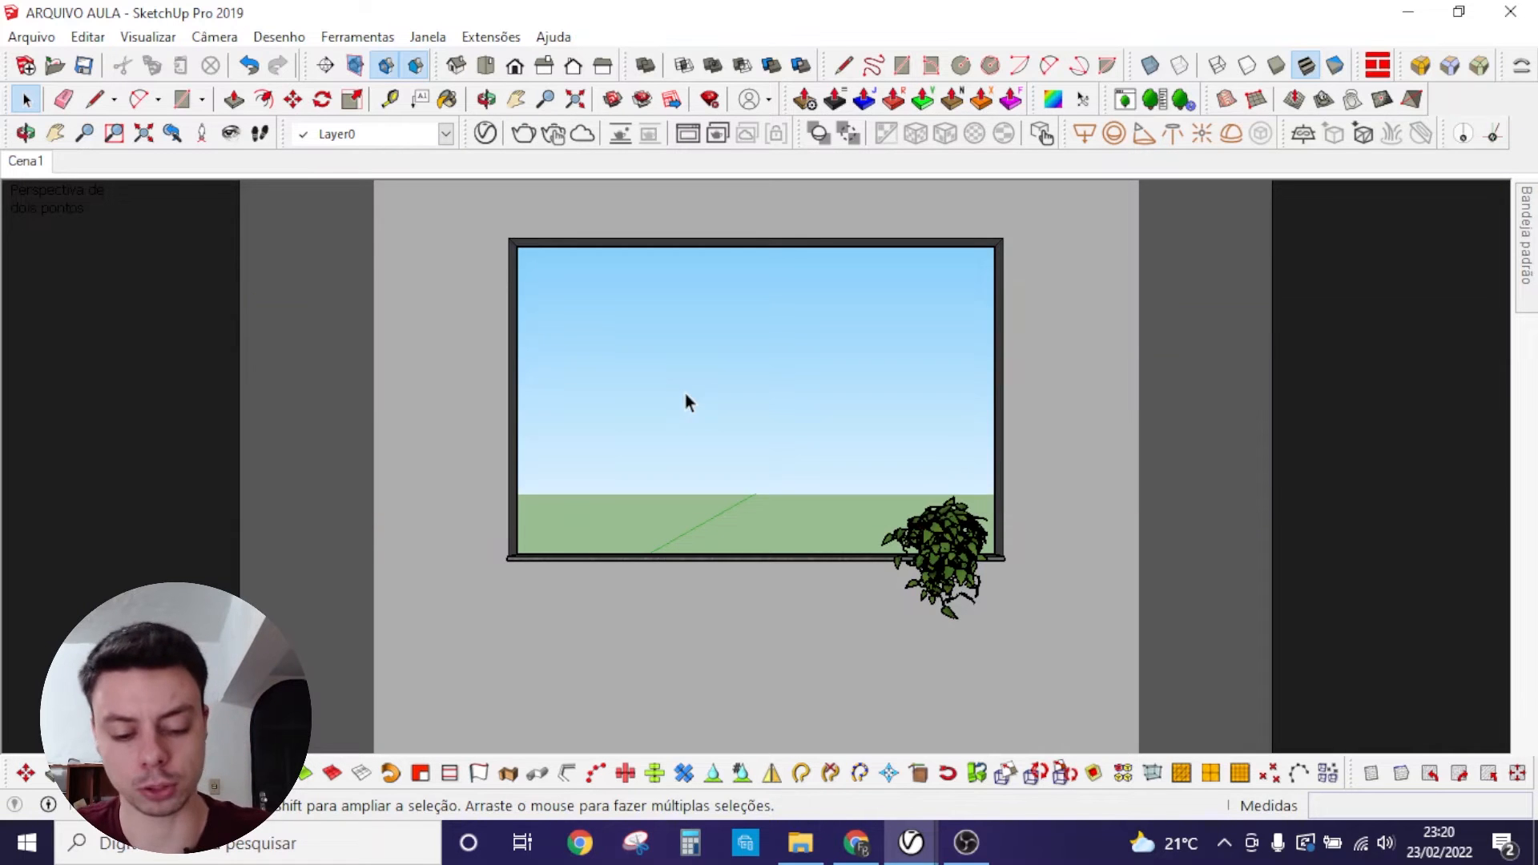
Step: Place a V-Ray dome light on the room's floor near the window wall
{"action": "key", "text": "h"}
{"action": "left_click_drag", "start_coordinate": [783, 621], "coordinate": [773, 497]}
{"action": "middle_click_drag", "start_coordinate": [776, 518], "coordinate": [853, 637]}
{"action": "left_click_drag", "start_coordinate": [853, 637], "coordinate": [779, 583]}
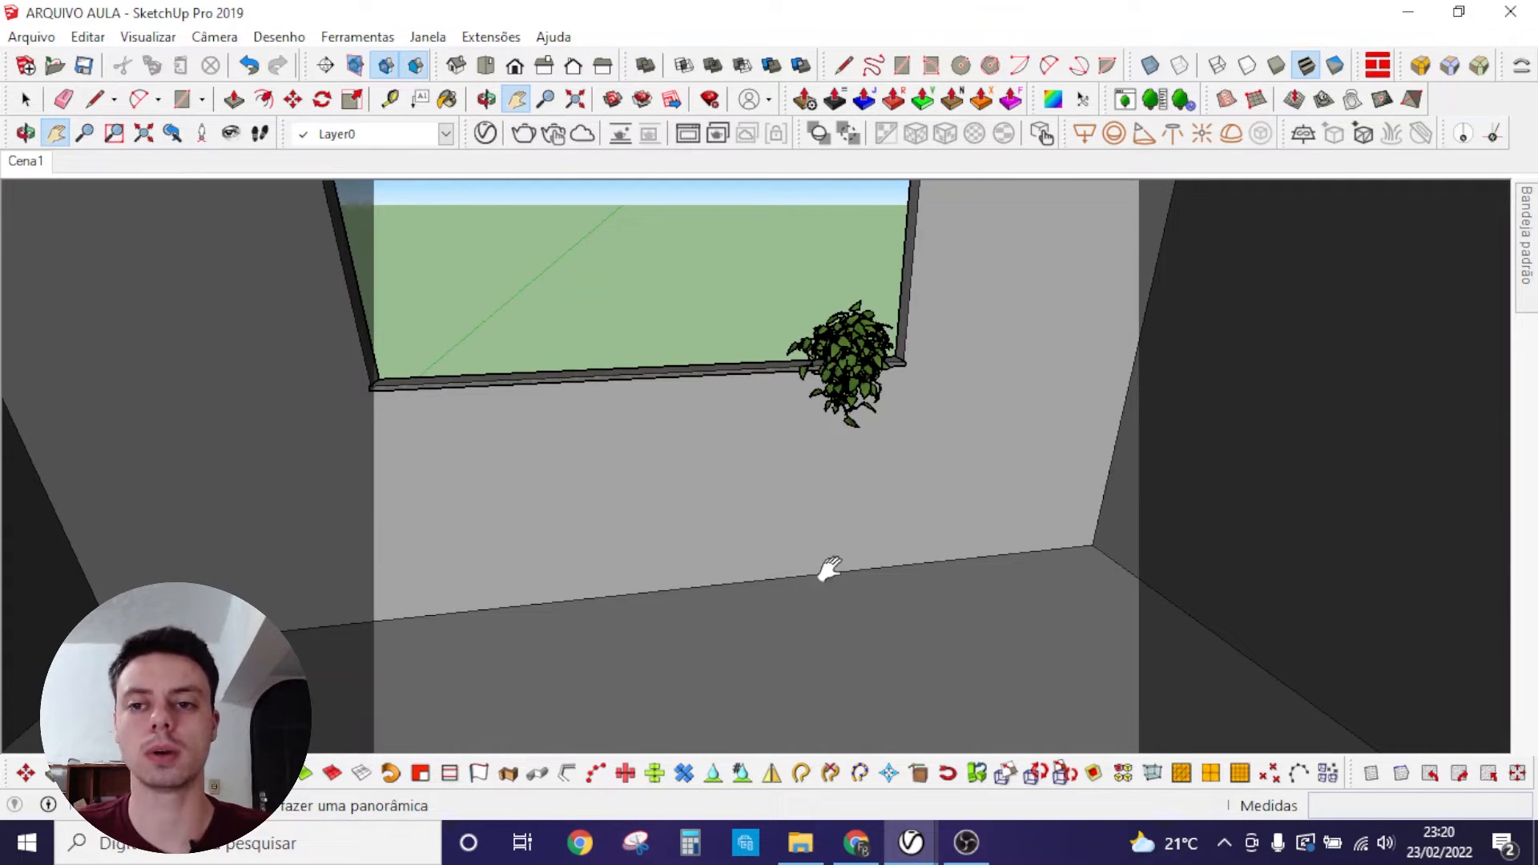
{"action": "left_click", "coordinate": [1233, 141]}
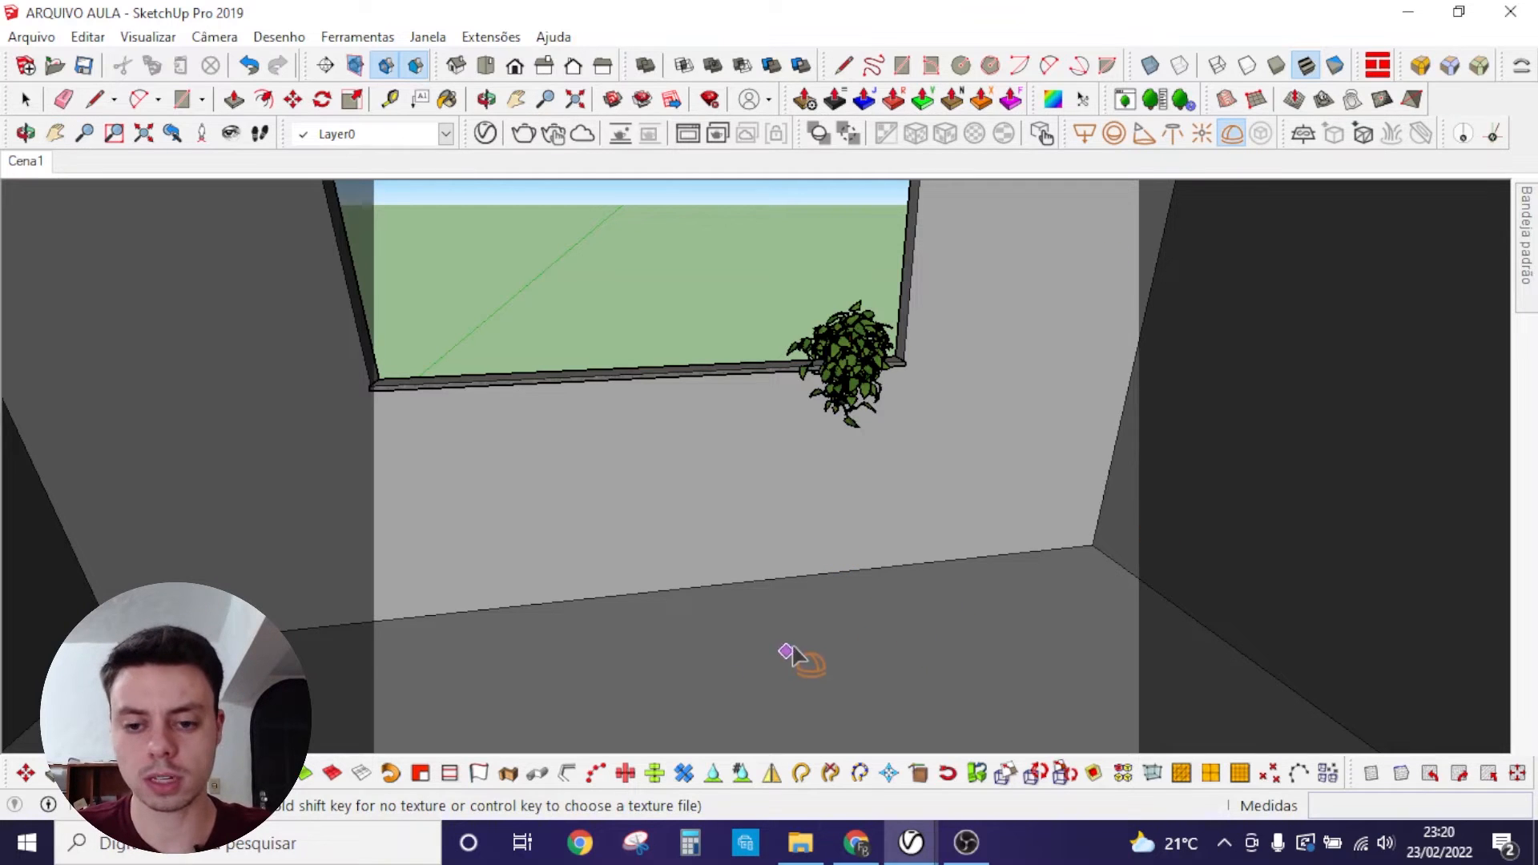
{"action": "left_click", "coordinate": [854, 623]}
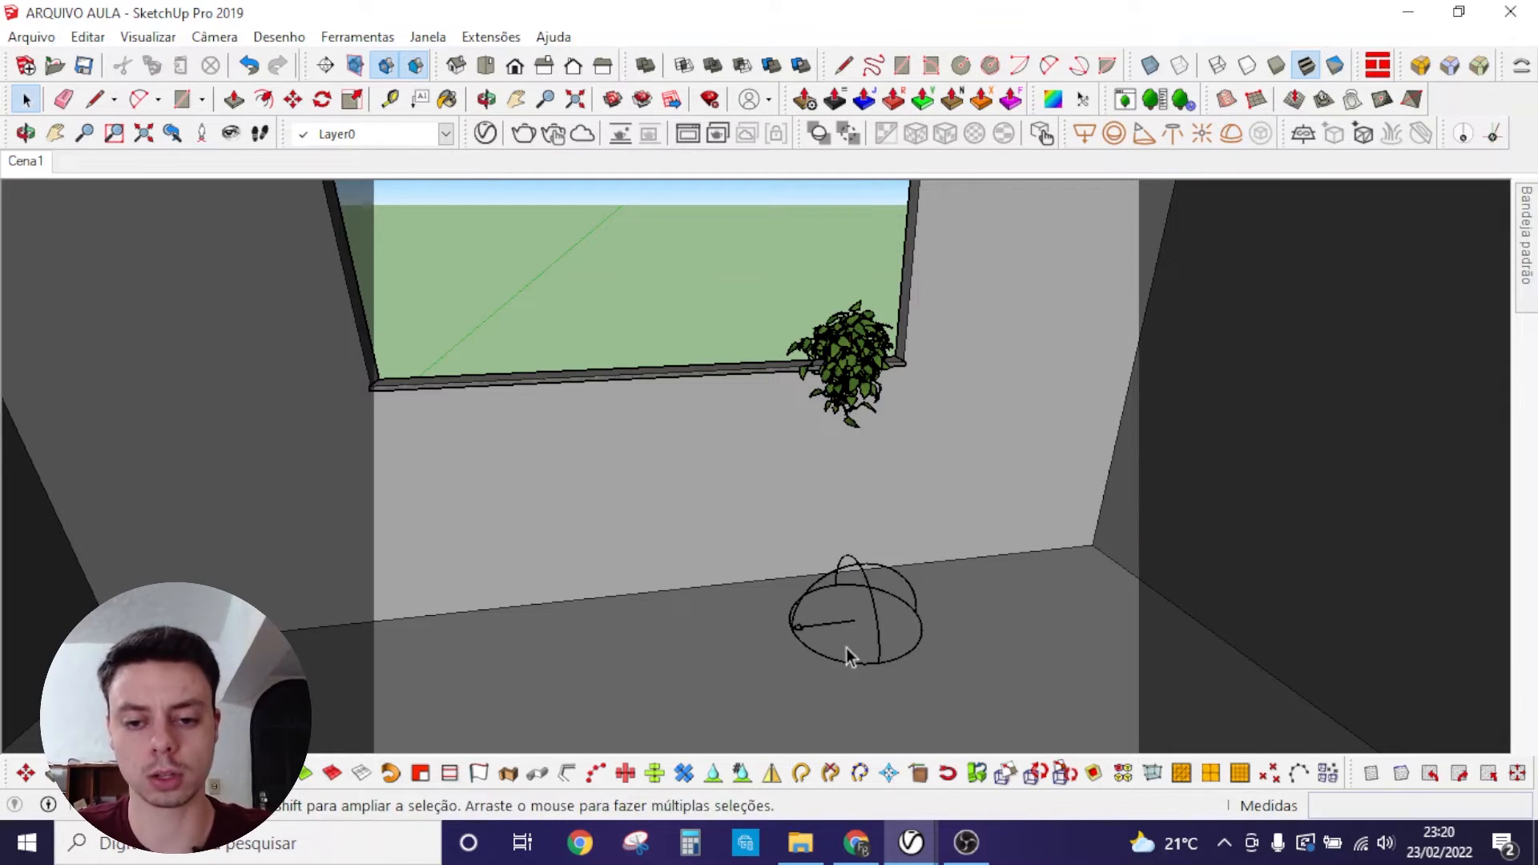
Step: Check the scene's lights in the V-Ray Asset Editor and turn off the environment background in the render settings
{"action": "left_click", "coordinate": [485, 135]}
{"action": "left_click", "coordinate": [398, 61]}
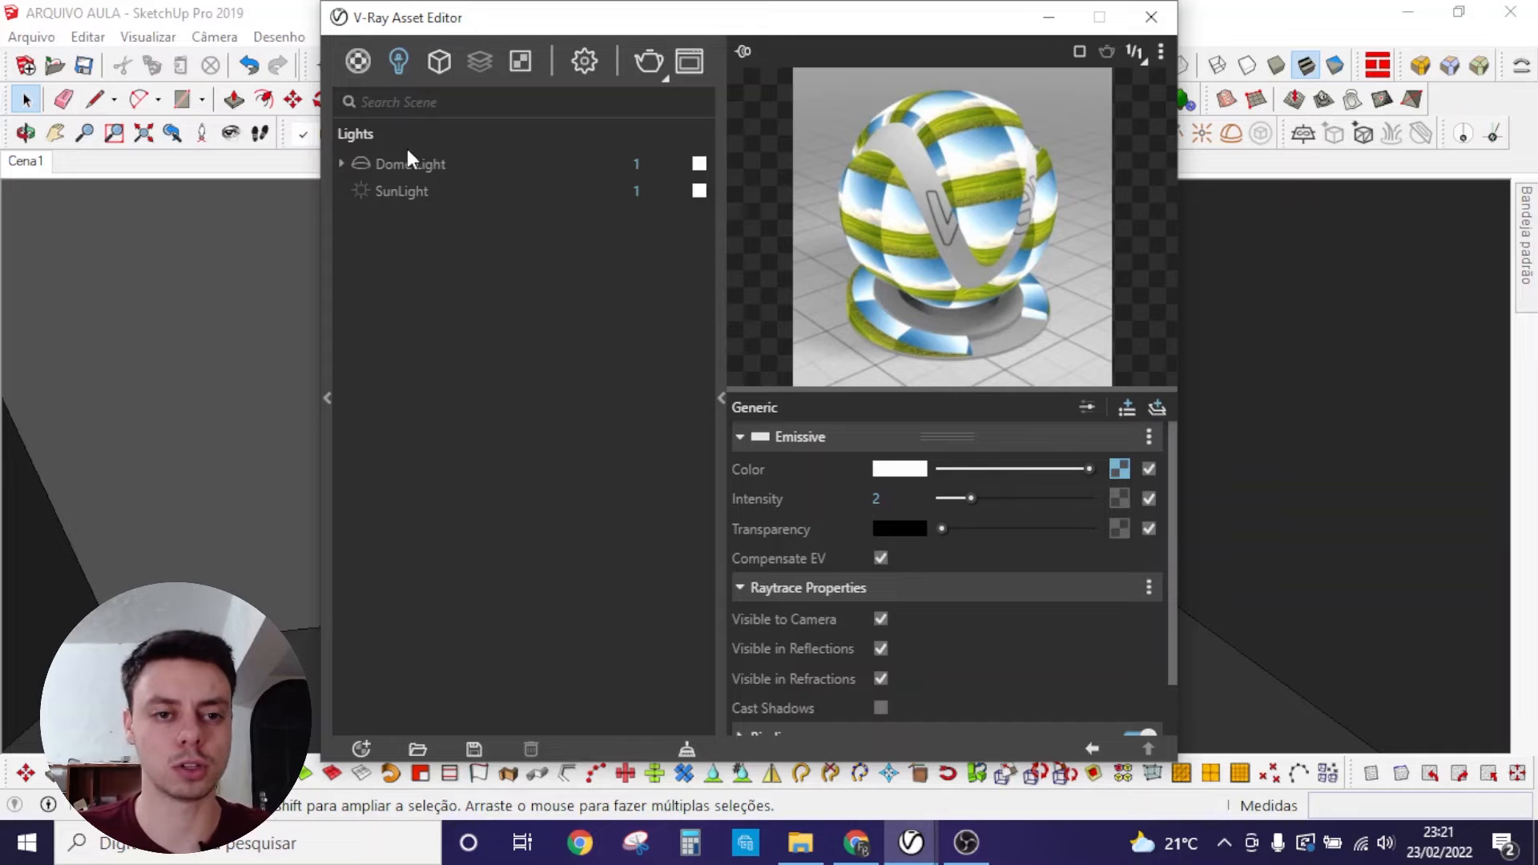
{"action": "left_click", "coordinate": [573, 73]}
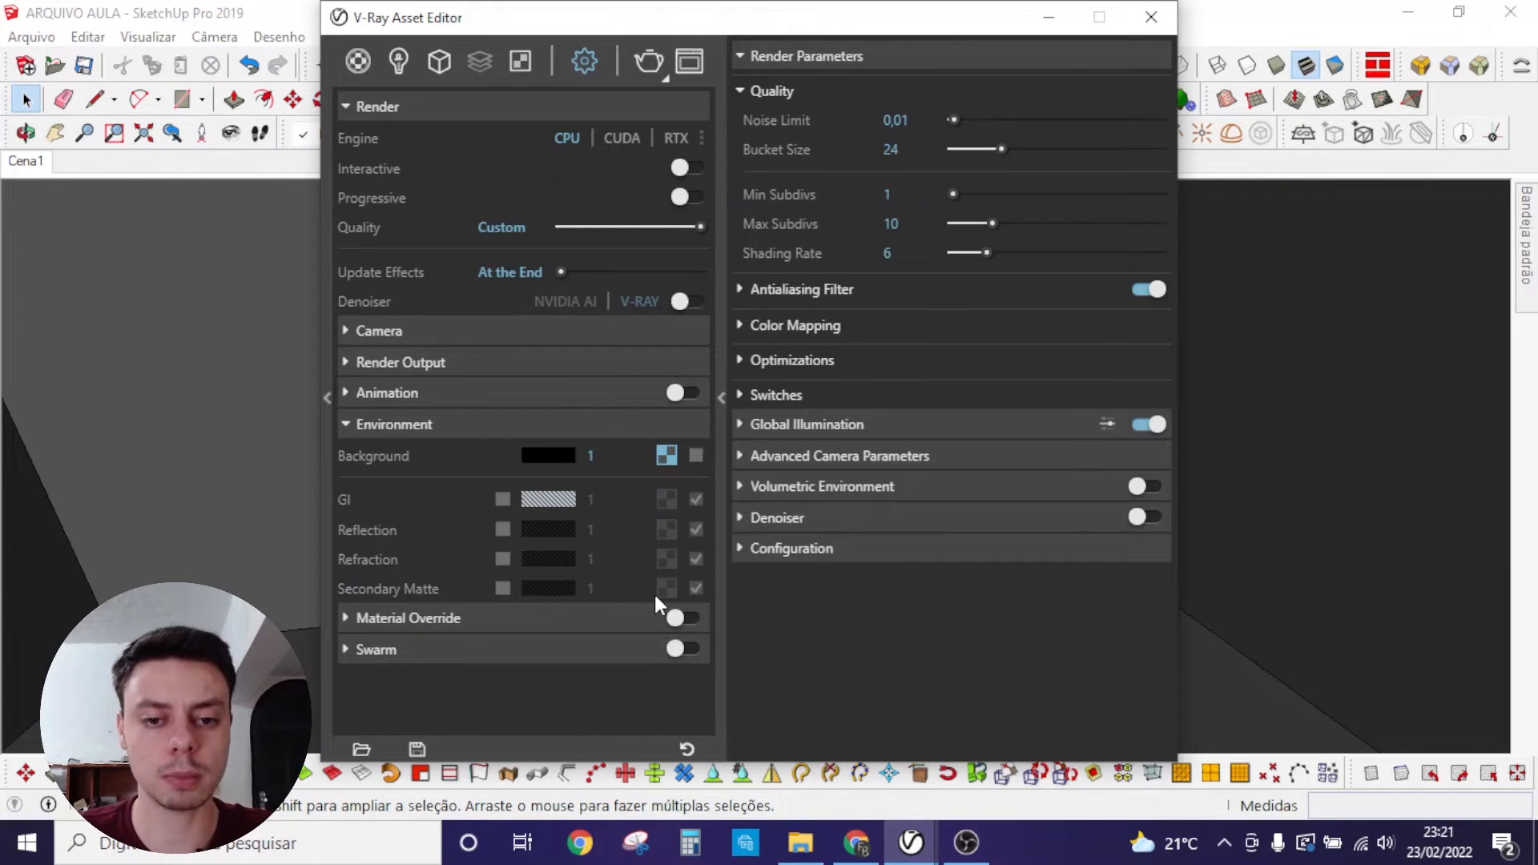
Step: Clear the texture from the environment background and display the dome light's parameters
{"action": "right_click", "coordinate": [665, 454]}
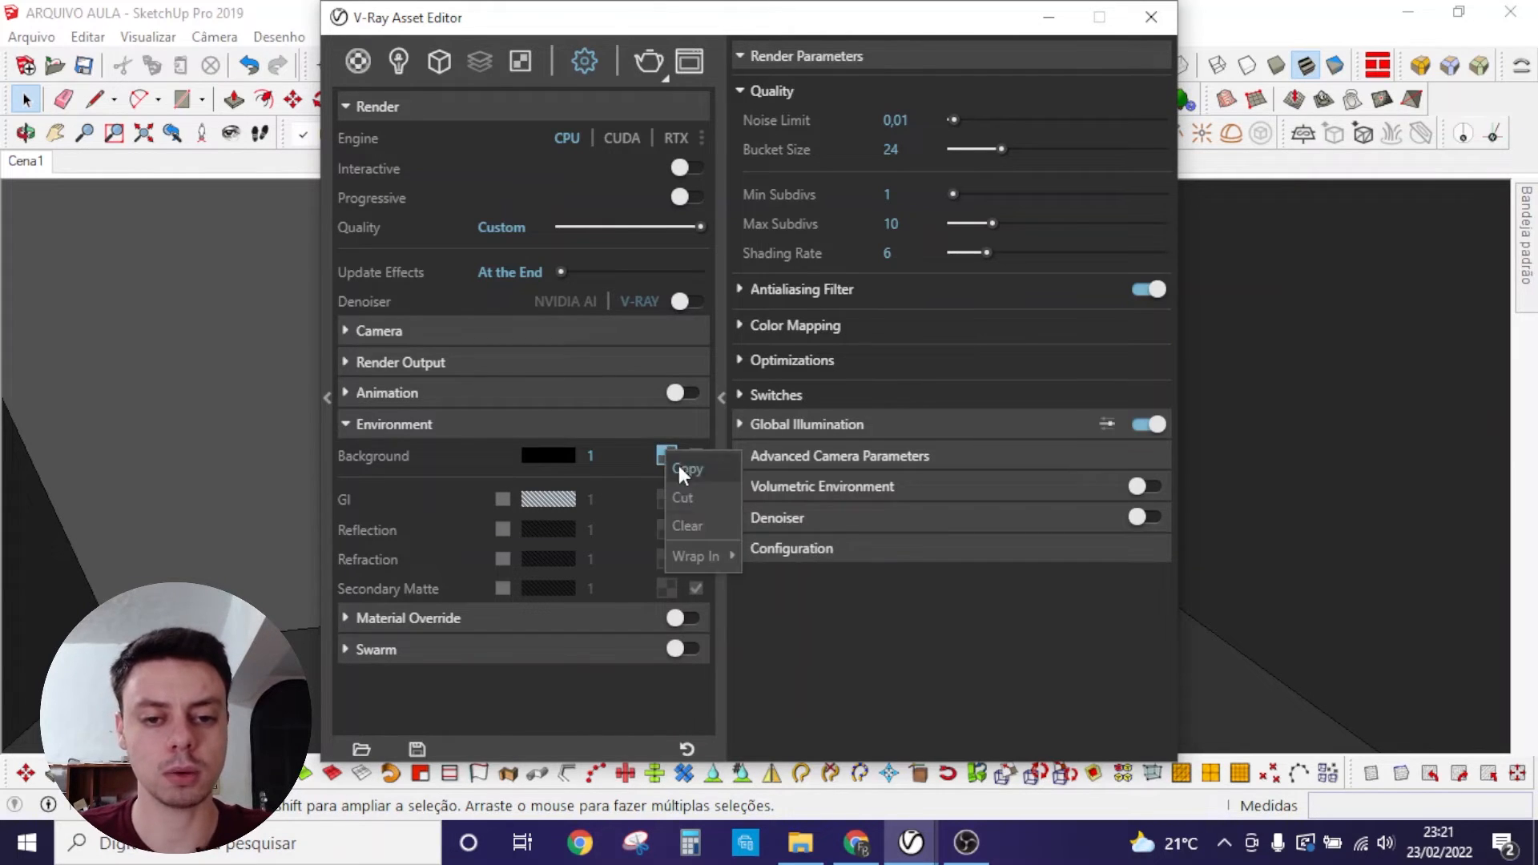
{"action": "left_click", "coordinate": [694, 525]}
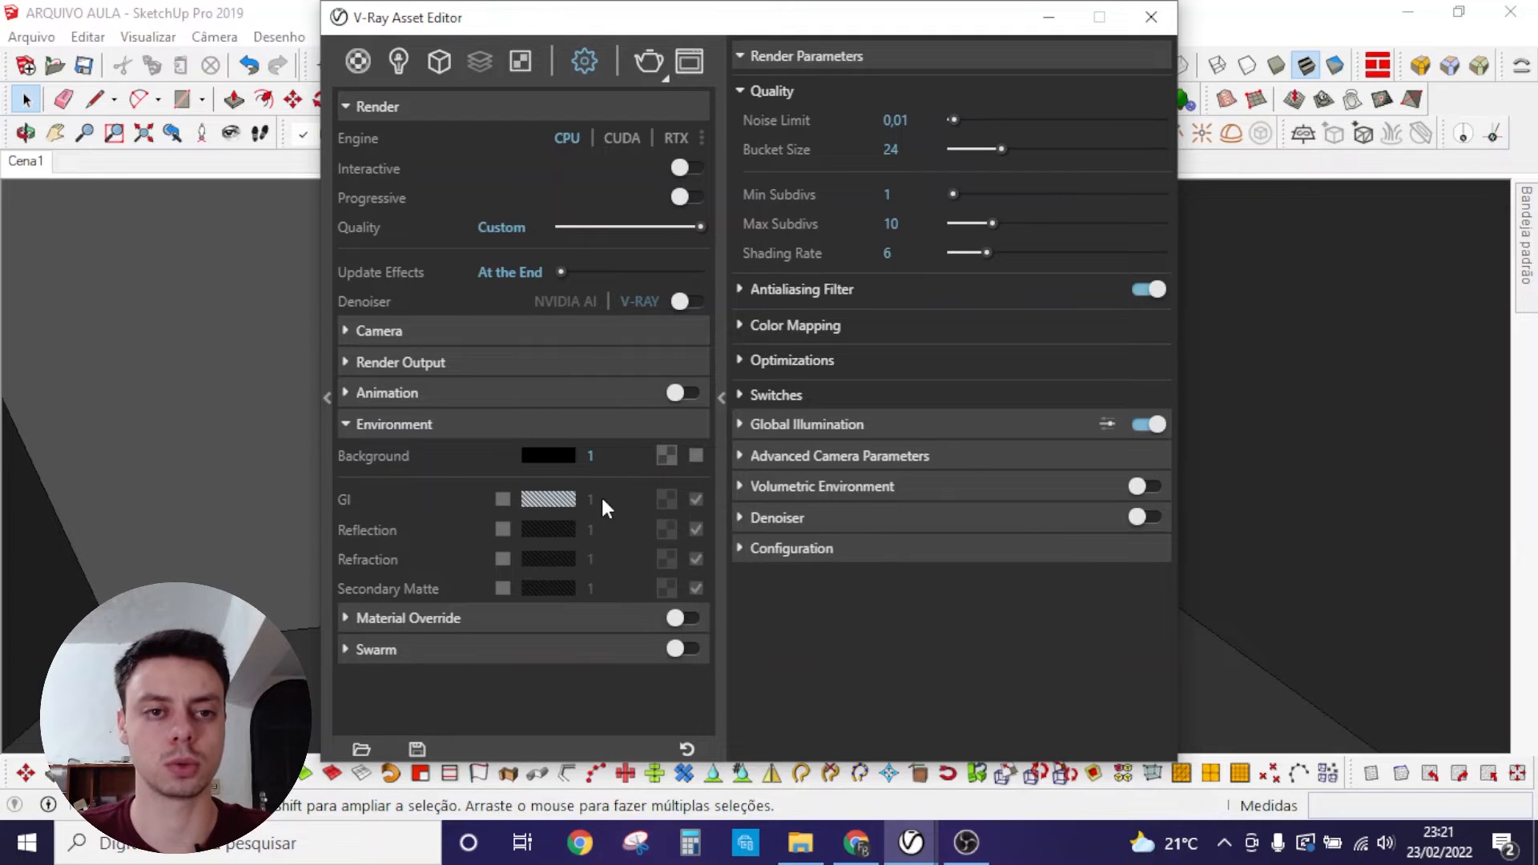
{"action": "left_click", "coordinate": [397, 67]}
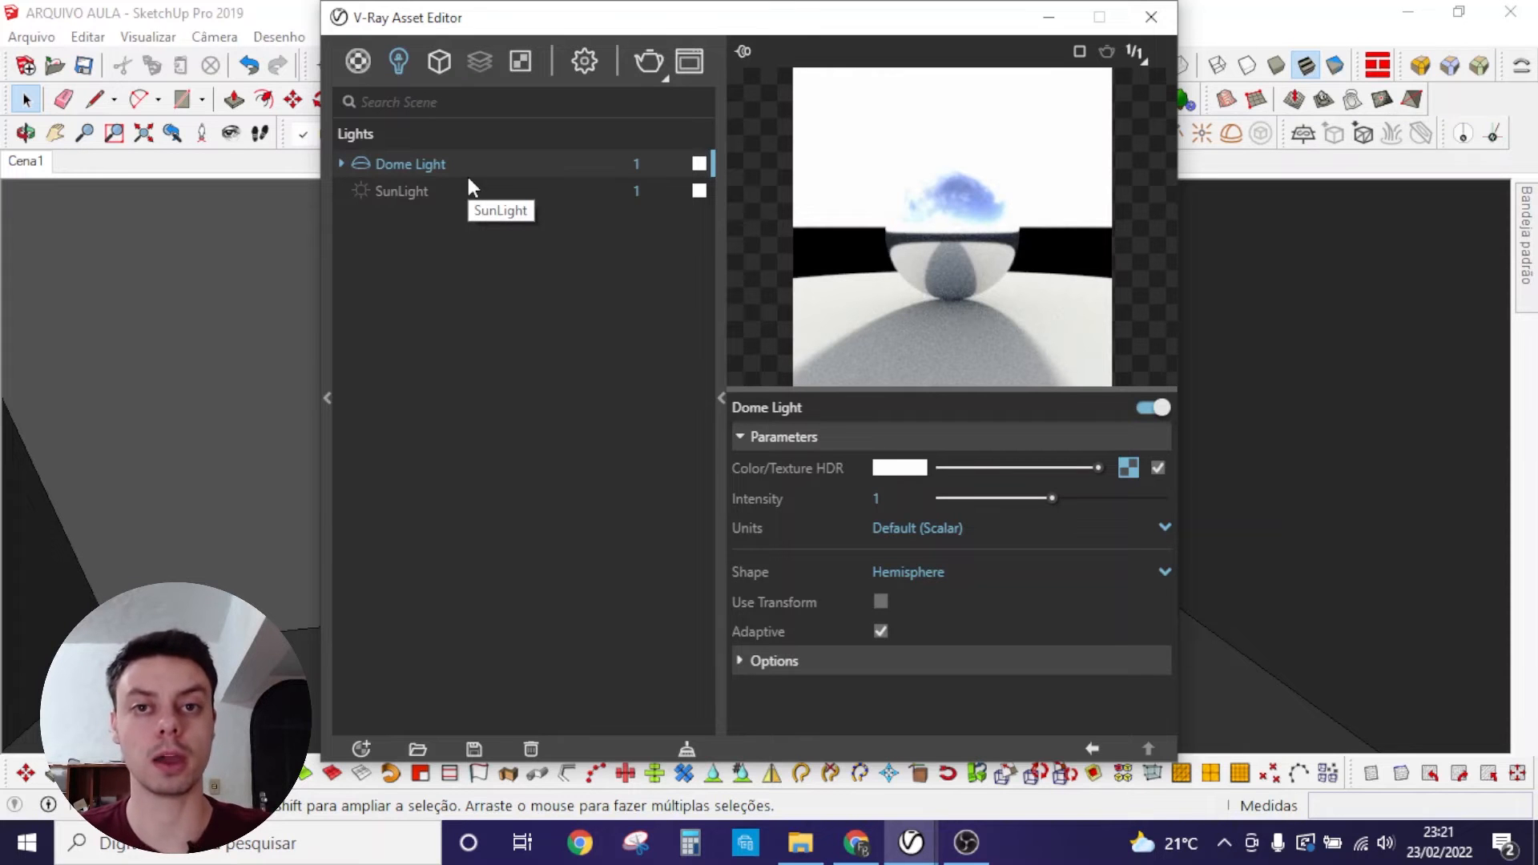
Step: Switch to Poly Haven in Chrome, open the HDRIs category and browse the available outdoor panoramas
{"action": "left_click", "coordinate": [856, 843]}
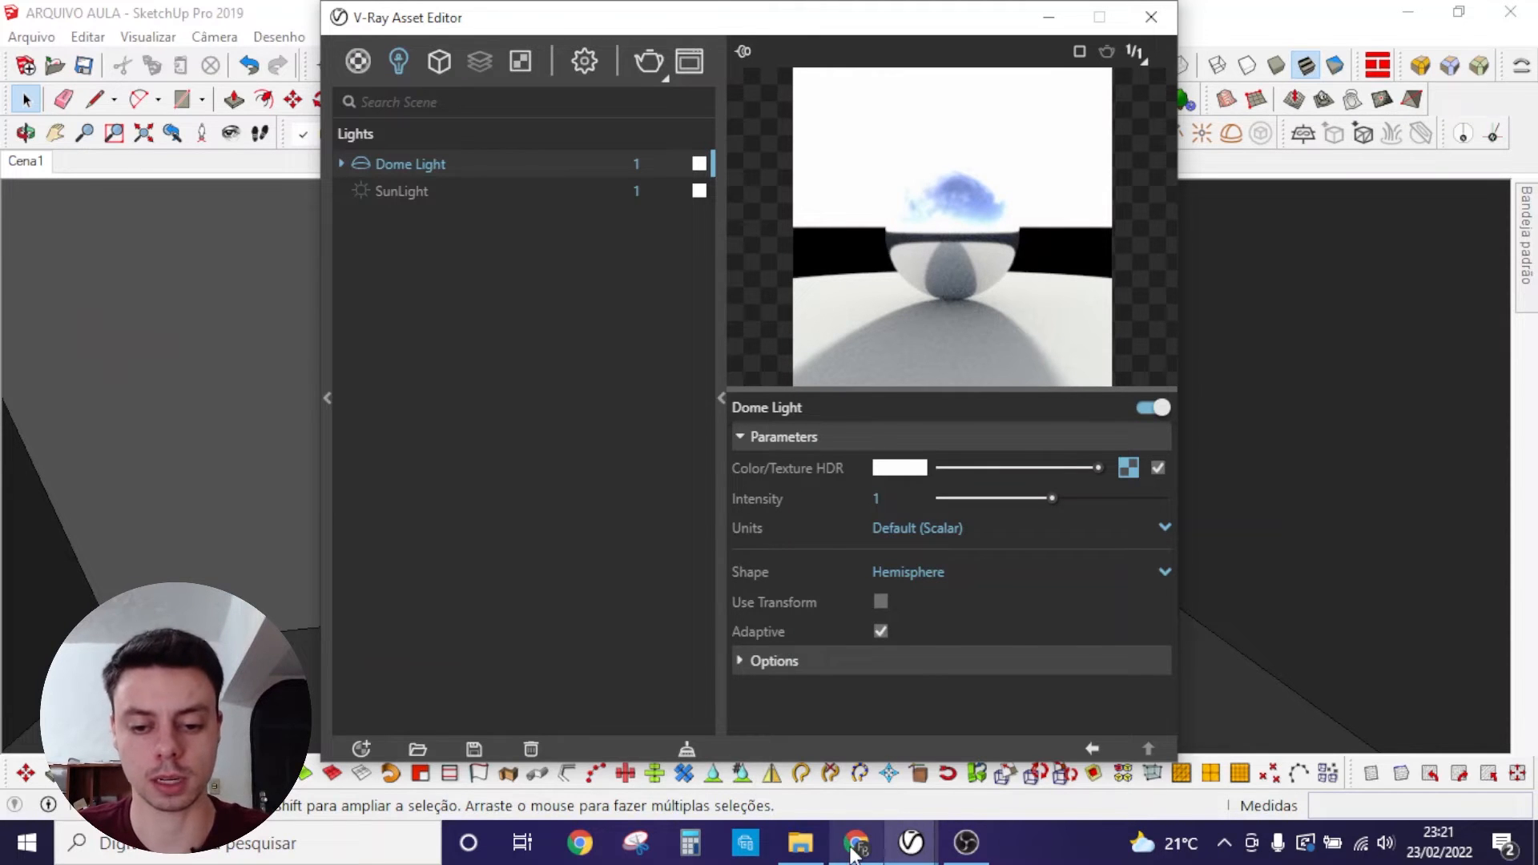
{"action": "mouse_move", "coordinate": [1082, 124]}
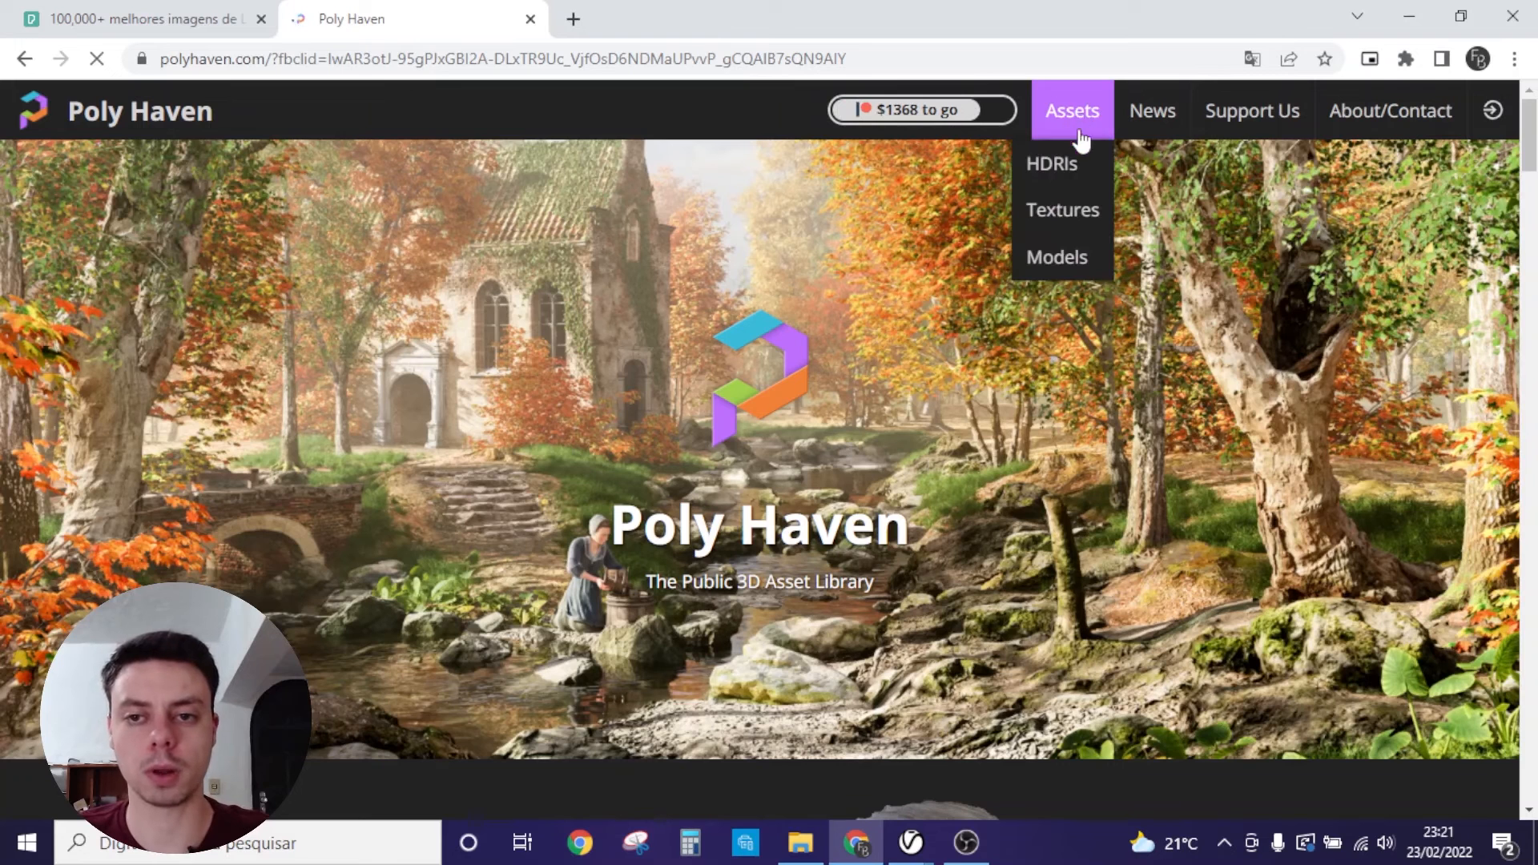
{"action": "left_click", "coordinate": [1071, 164]}
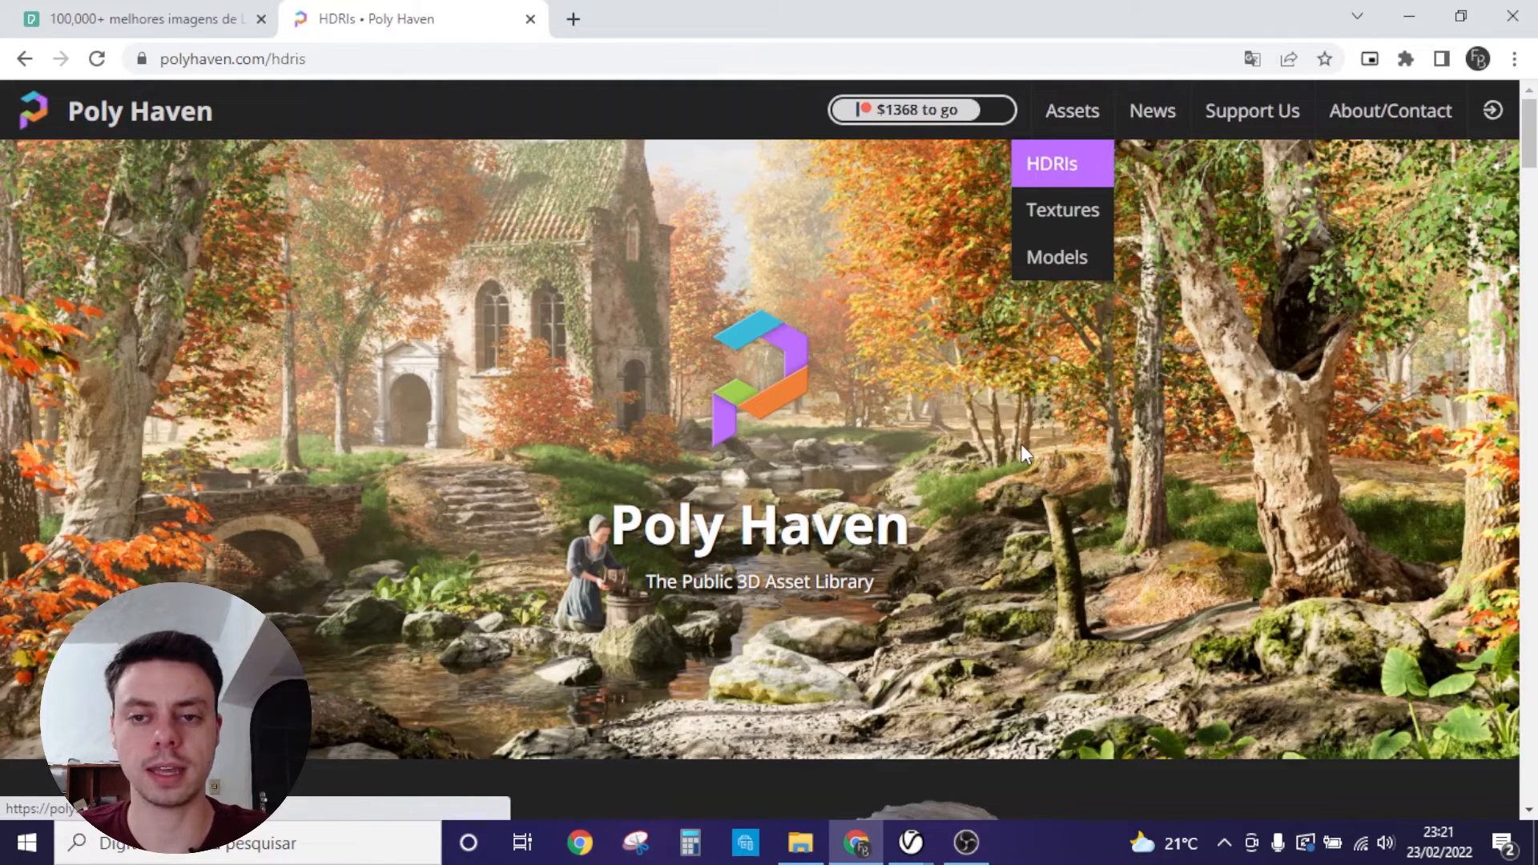
{"action": "scroll", "coordinate": [1099, 498], "scroll_direction": "down", "scroll_amount": 4}
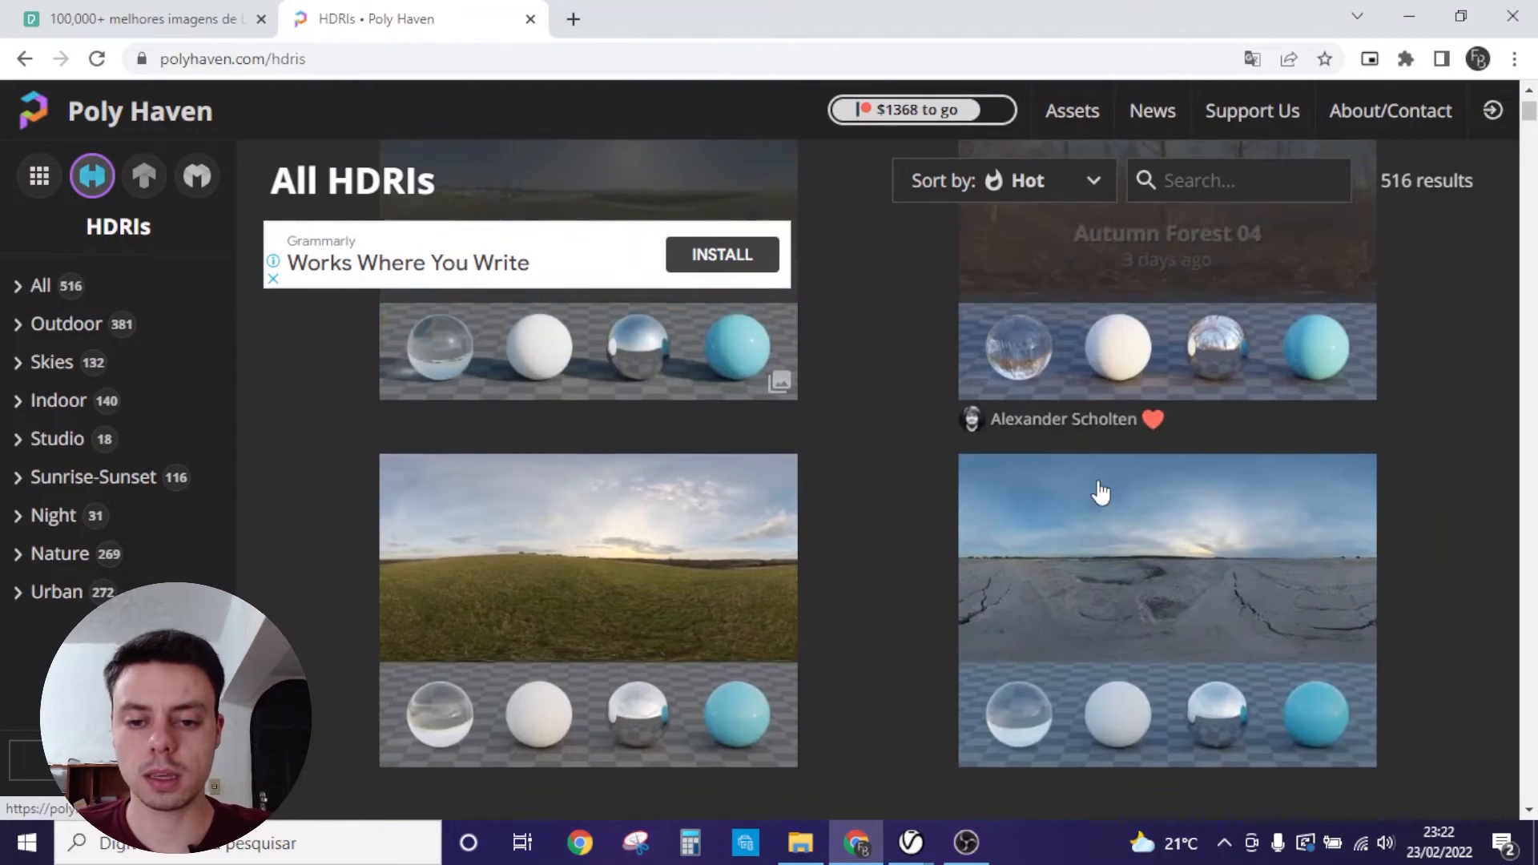
{"action": "scroll", "coordinate": [1018, 428], "scroll_direction": "down", "scroll_amount": 4}
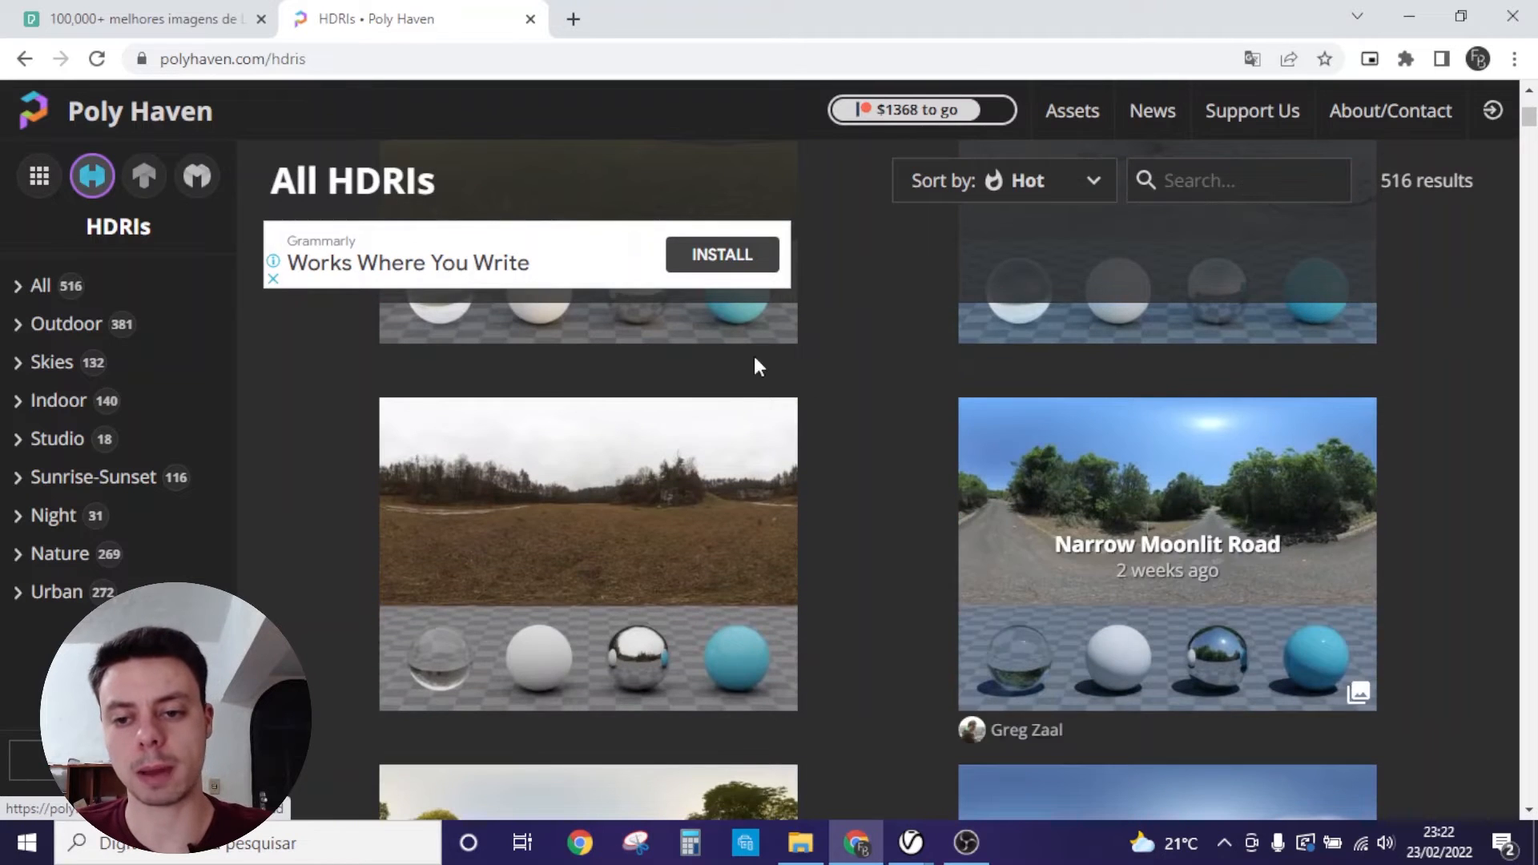
{"action": "scroll", "coordinate": [951, 464], "scroll_direction": "down", "scroll_amount": 3}
{"action": "scroll", "coordinate": [1030, 549], "scroll_direction": "down", "scroll_amount": 4}
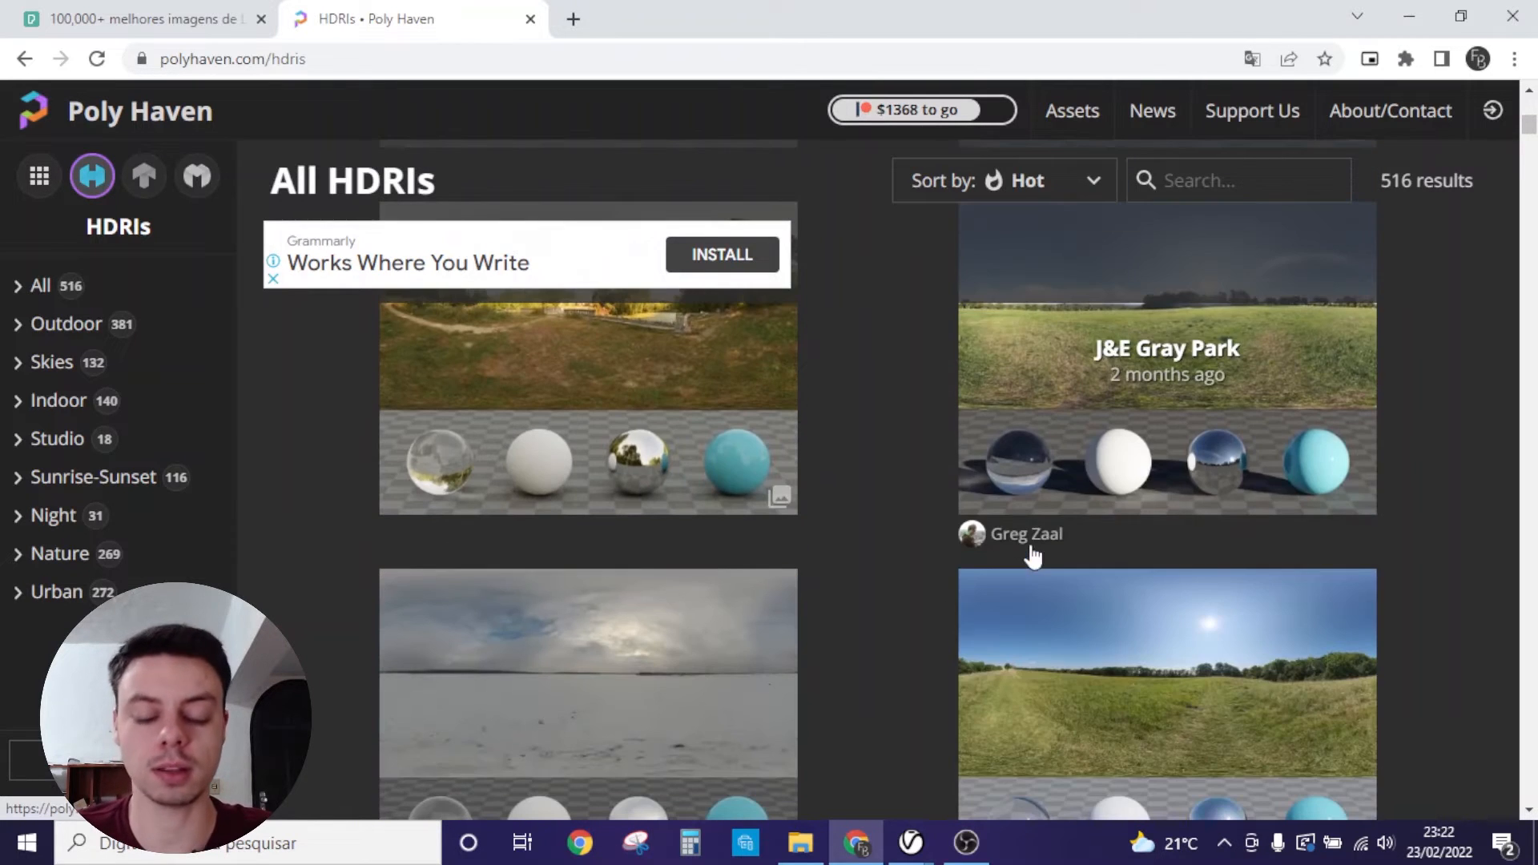
{"action": "scroll", "coordinate": [1002, 642], "scroll_direction": "down", "scroll_amount": 8}
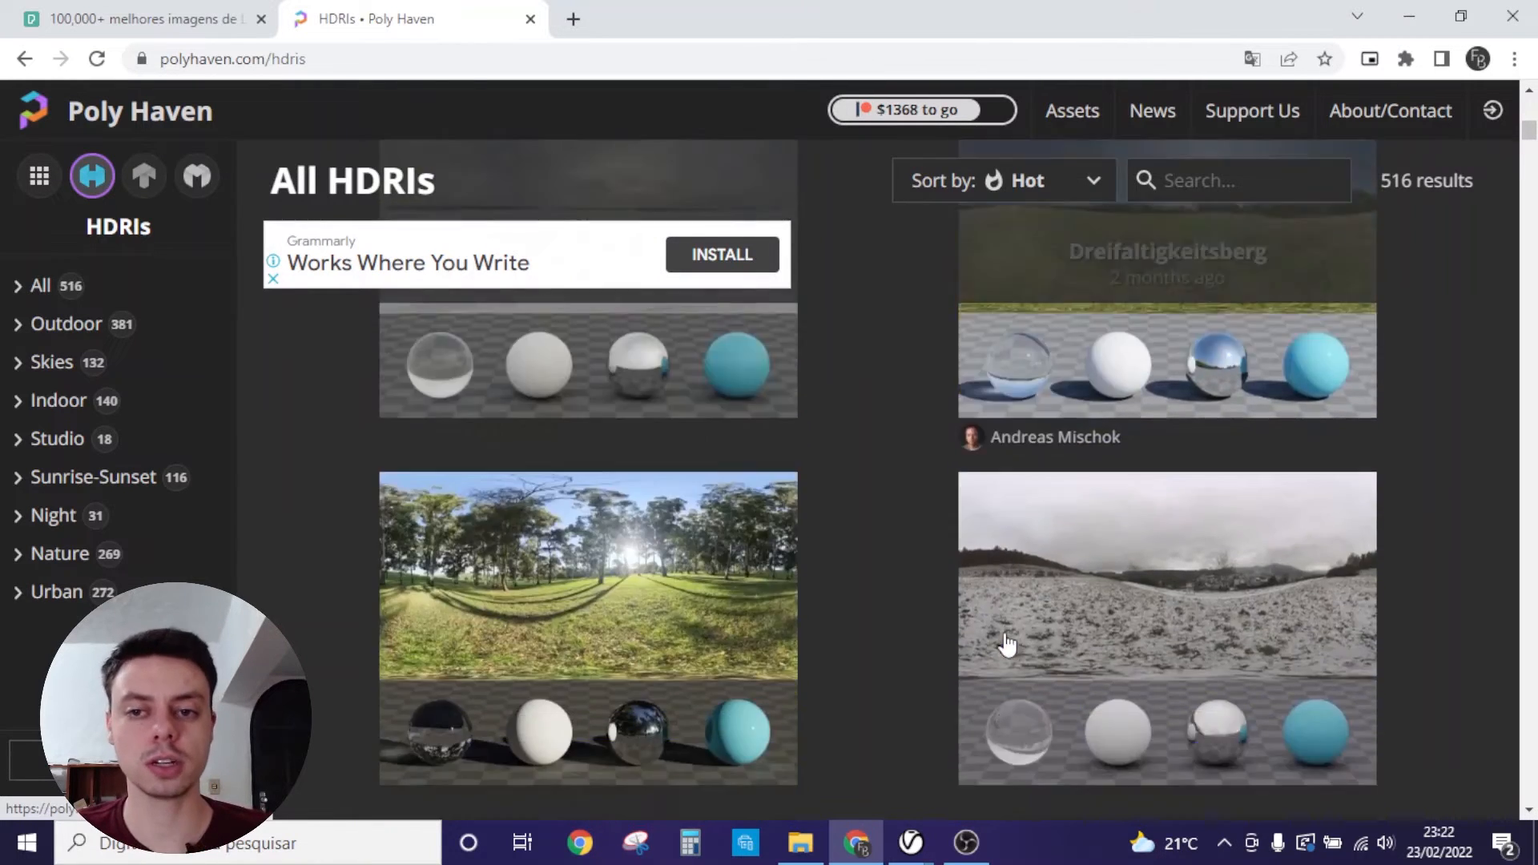
{"action": "scroll", "coordinate": [882, 617], "scroll_direction": "down", "scroll_amount": 4}
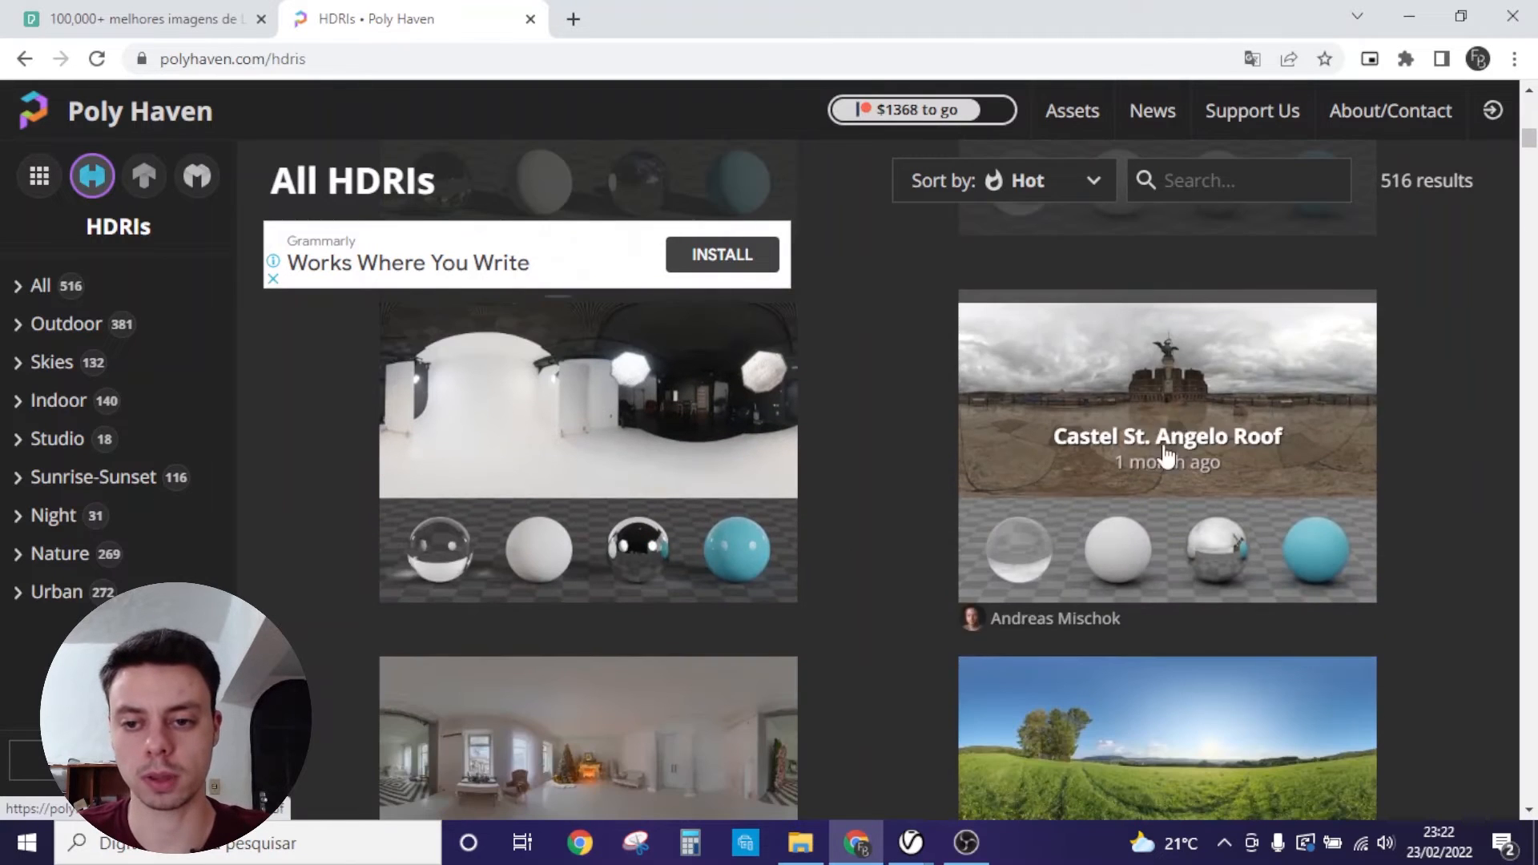
{"action": "scroll", "coordinate": [954, 665], "scroll_direction": "down", "scroll_amount": 4}
{"action": "scroll", "coordinate": [1092, 721], "scroll_direction": "up", "scroll_amount": 8}
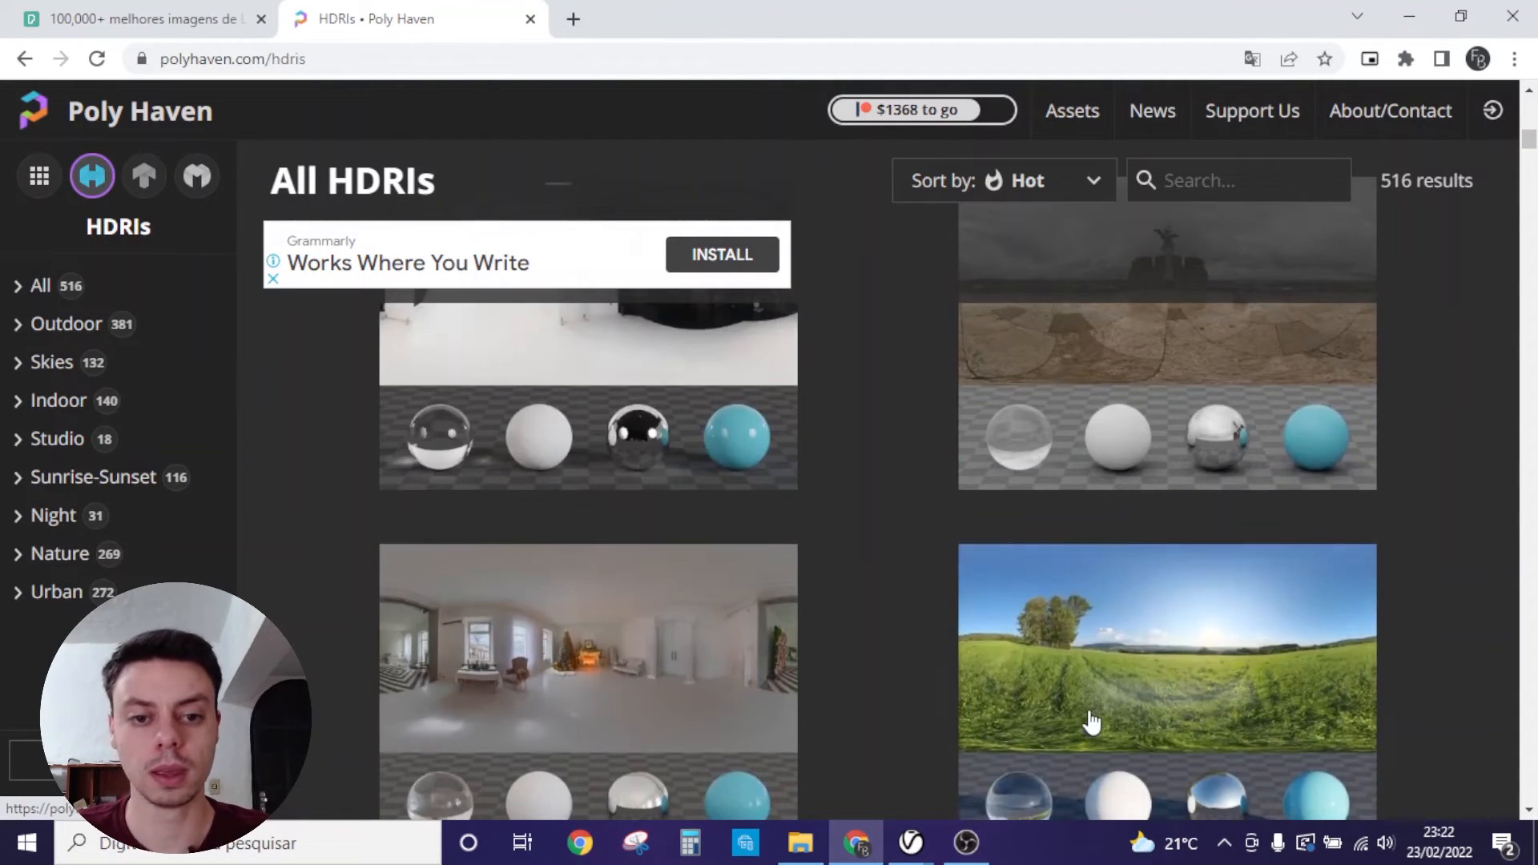
{"action": "scroll", "coordinate": [881, 646], "scroll_direction": "down", "scroll_amount": 6}
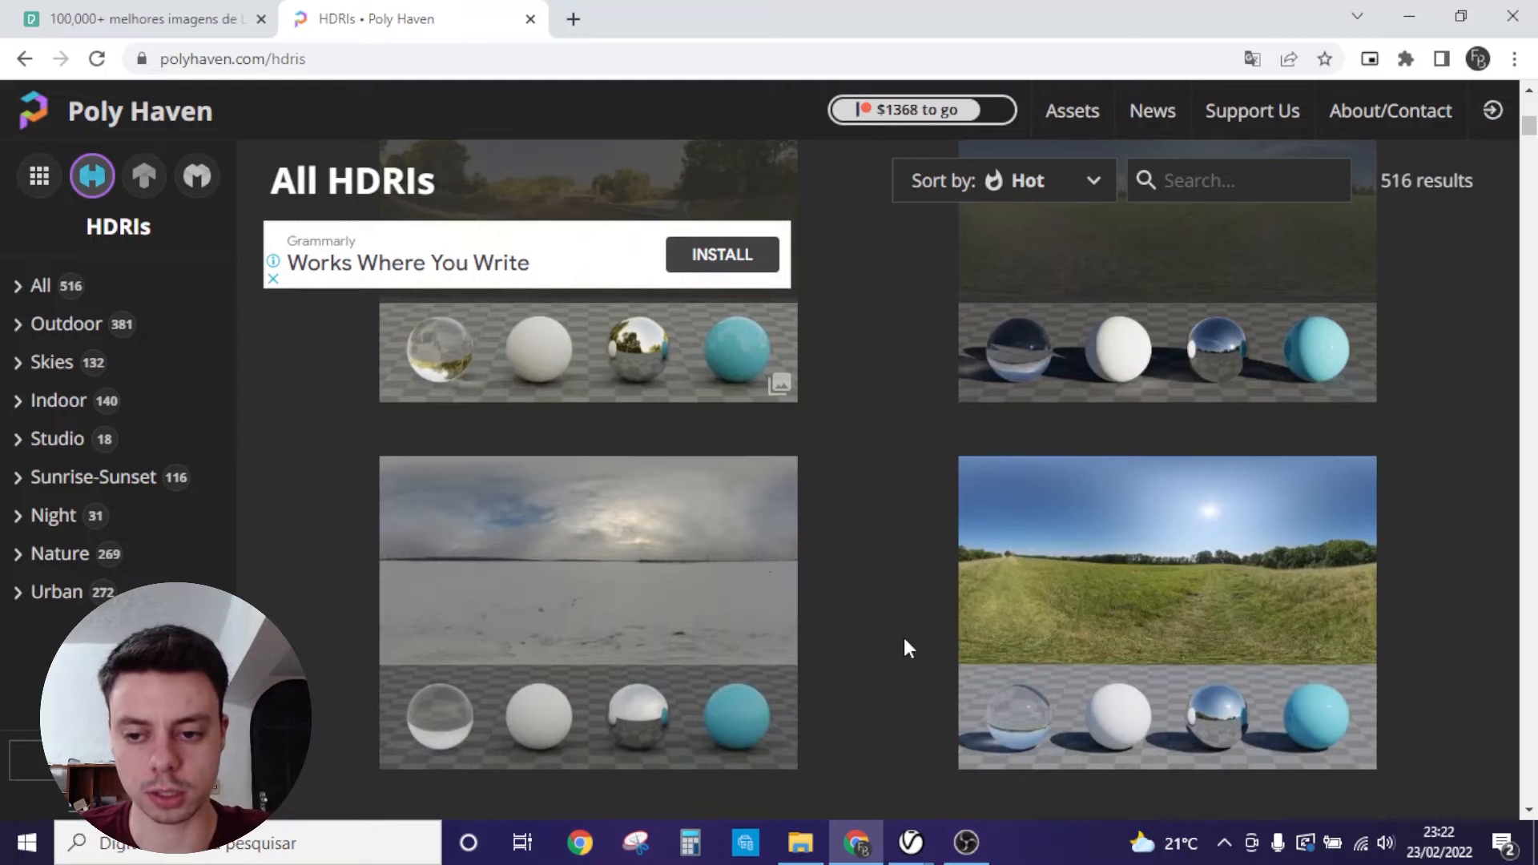
Step: Open the Dreifaltigkeitsberg HDRI and look around its panorama in the 3D preview, including the similar assets below
{"action": "left_click", "coordinate": [1143, 548]}
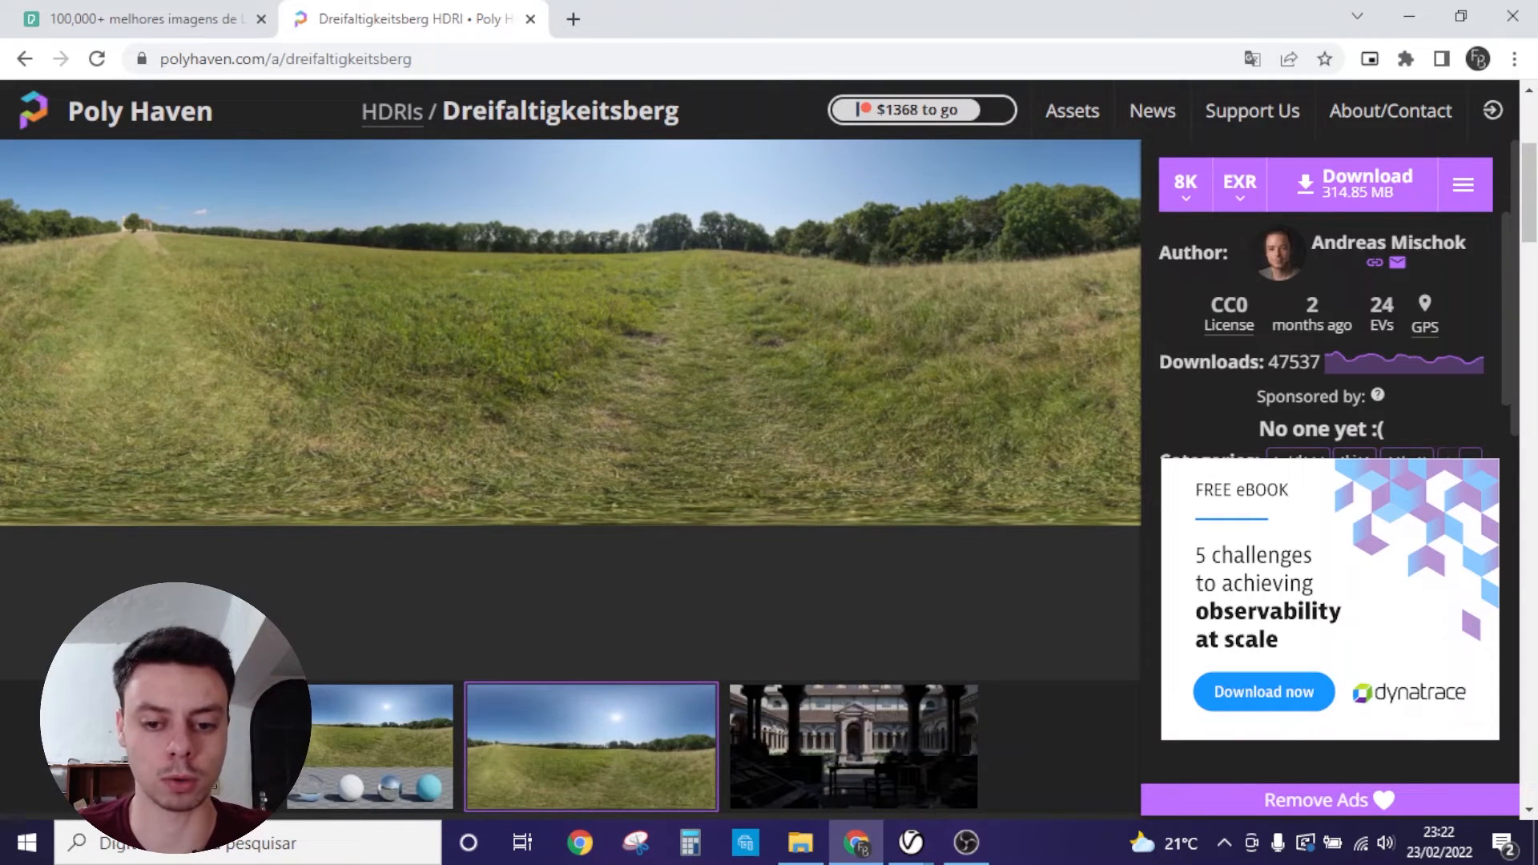
{"action": "left_click", "coordinate": [218, 746]}
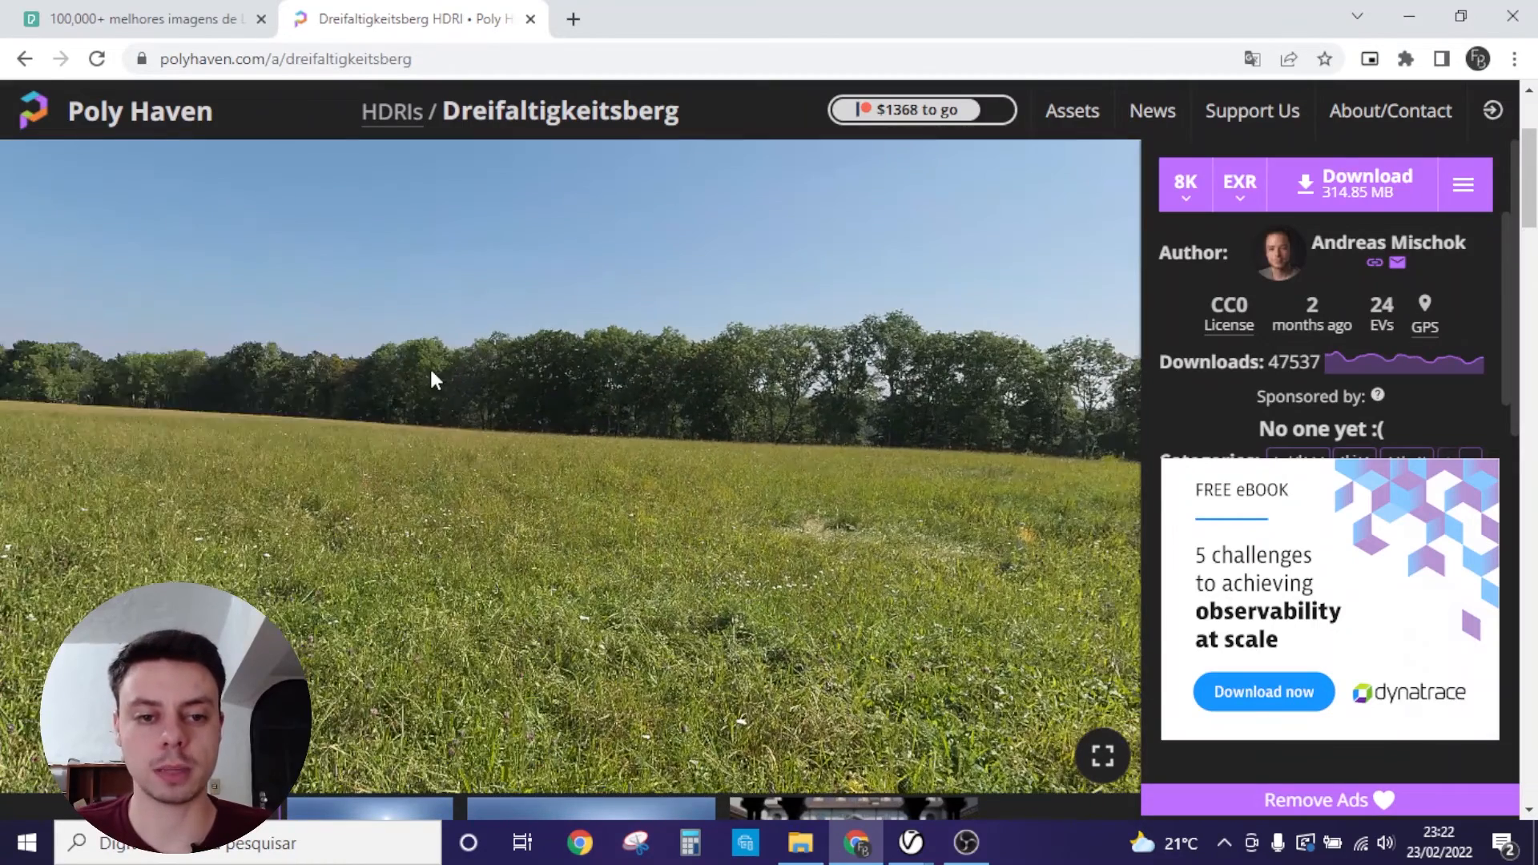
{"action": "left_click_drag", "start_coordinate": [431, 371], "coordinate": [1165, 426]}
{"action": "left_click_drag", "start_coordinate": [429, 387], "coordinate": [1016, 485]}
{"action": "left_click_drag", "start_coordinate": [532, 493], "coordinate": [165, 481]}
{"action": "left_click_drag", "start_coordinate": [755, 522], "coordinate": [630, 537]}
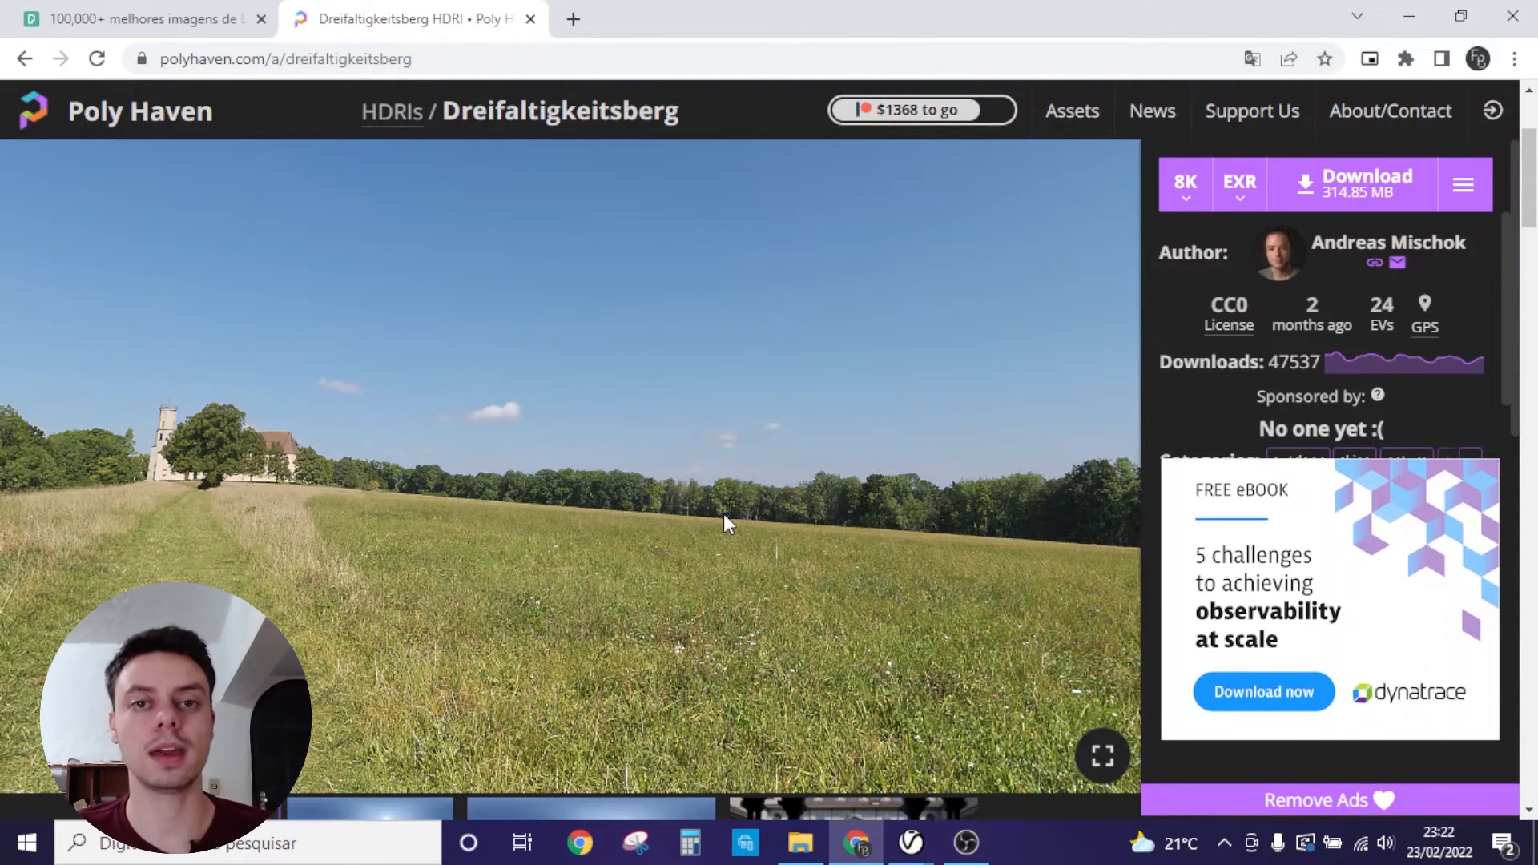
{"action": "scroll", "coordinate": [724, 514], "scroll_direction": "down", "scroll_amount": 3}
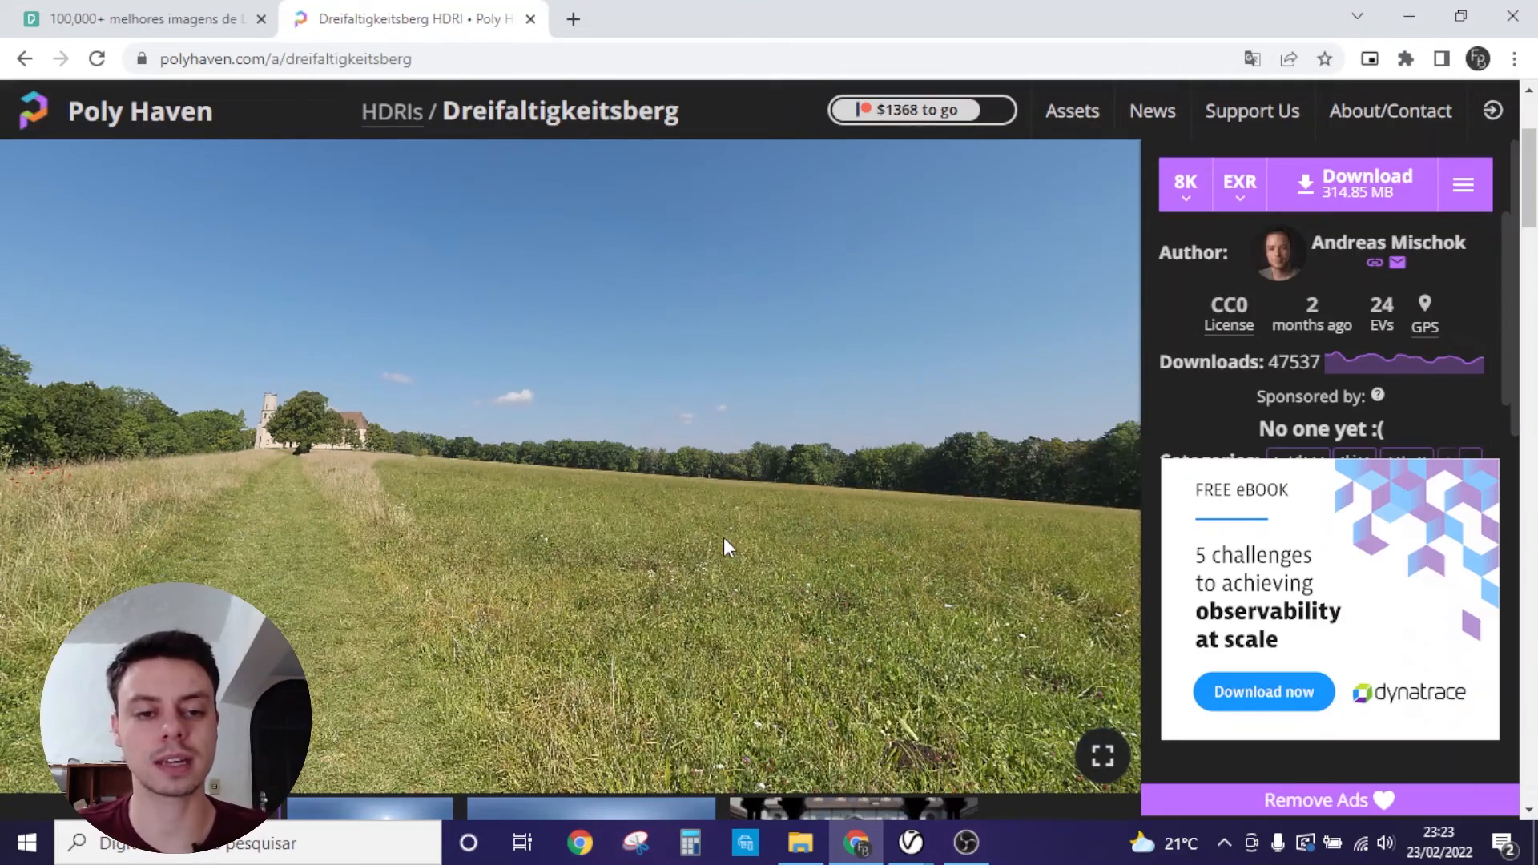
{"action": "scroll", "coordinate": [723, 537], "scroll_direction": "down", "scroll_amount": 2}
{"action": "scroll", "coordinate": [1157, 604], "scroll_direction": "down", "scroll_amount": 10}
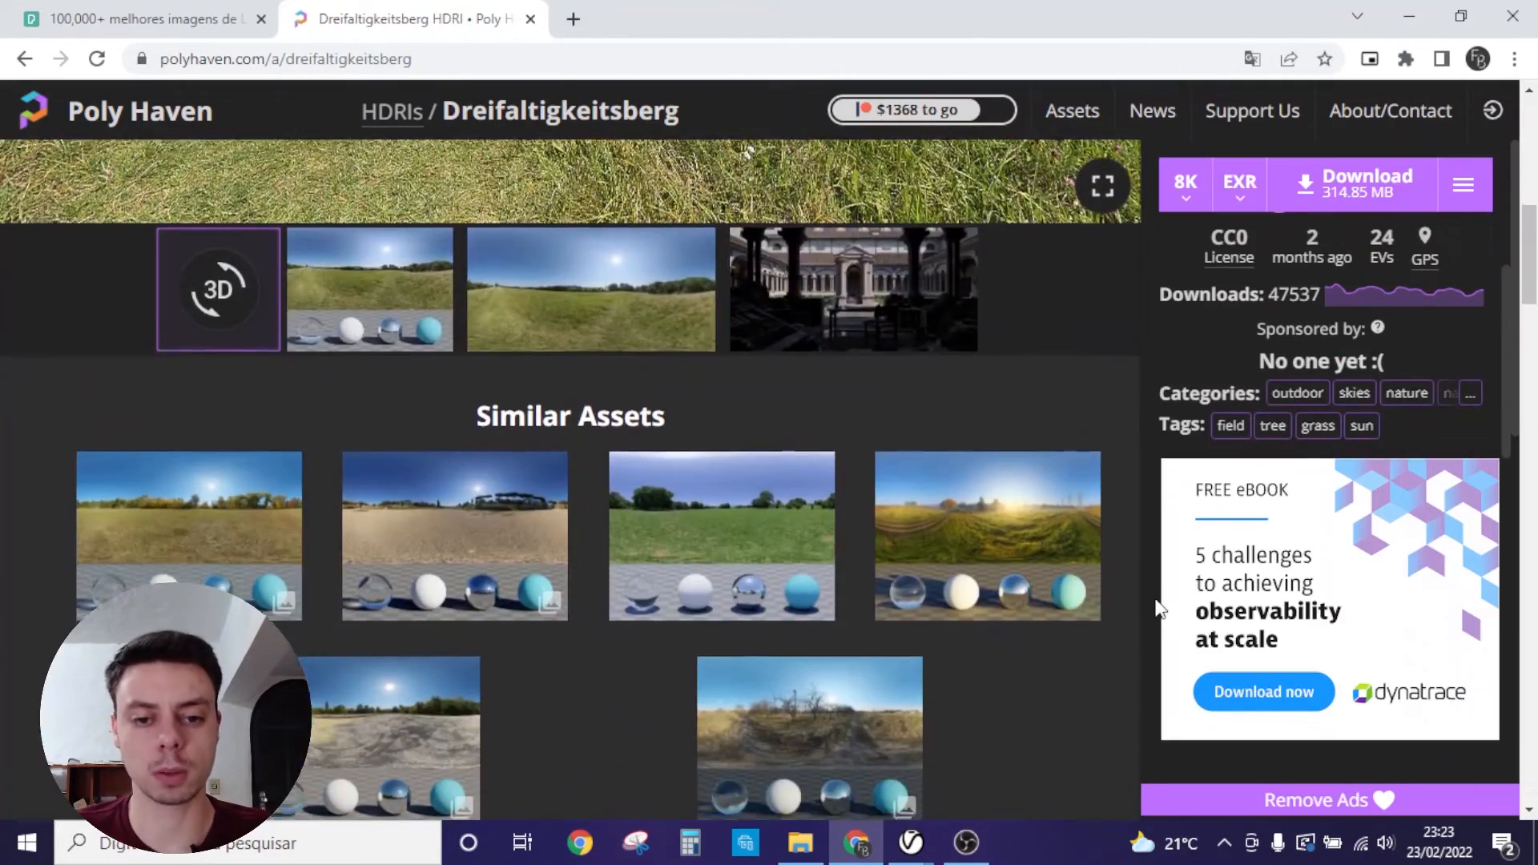
Step: Return to the HDRI list, open Autumn Forest 04 and look all around its panorama
{"action": "key", "text": "alt+Left"}
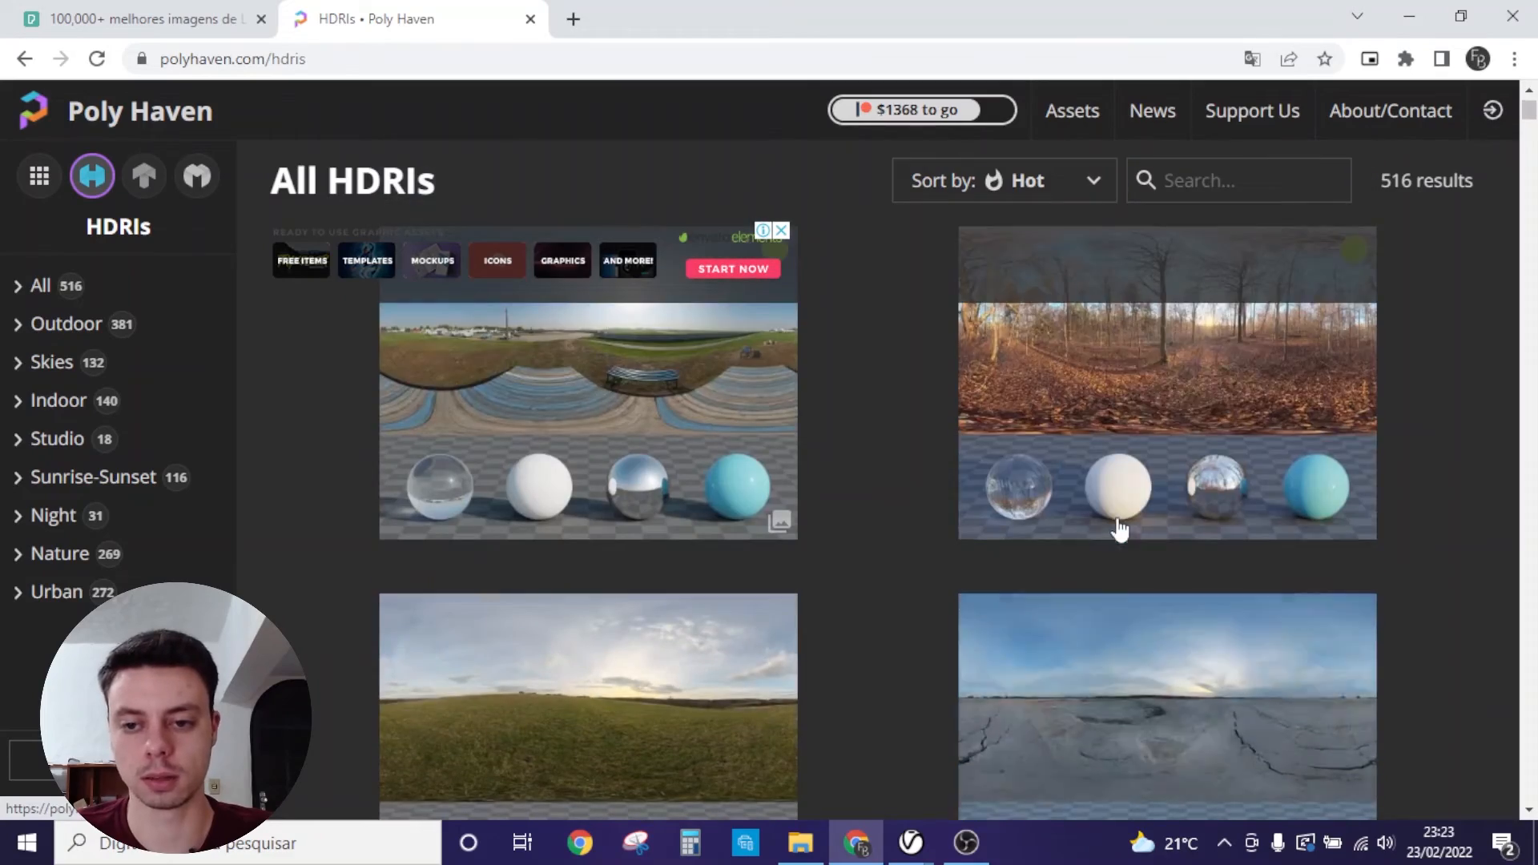
{"action": "left_click", "coordinate": [1176, 360]}
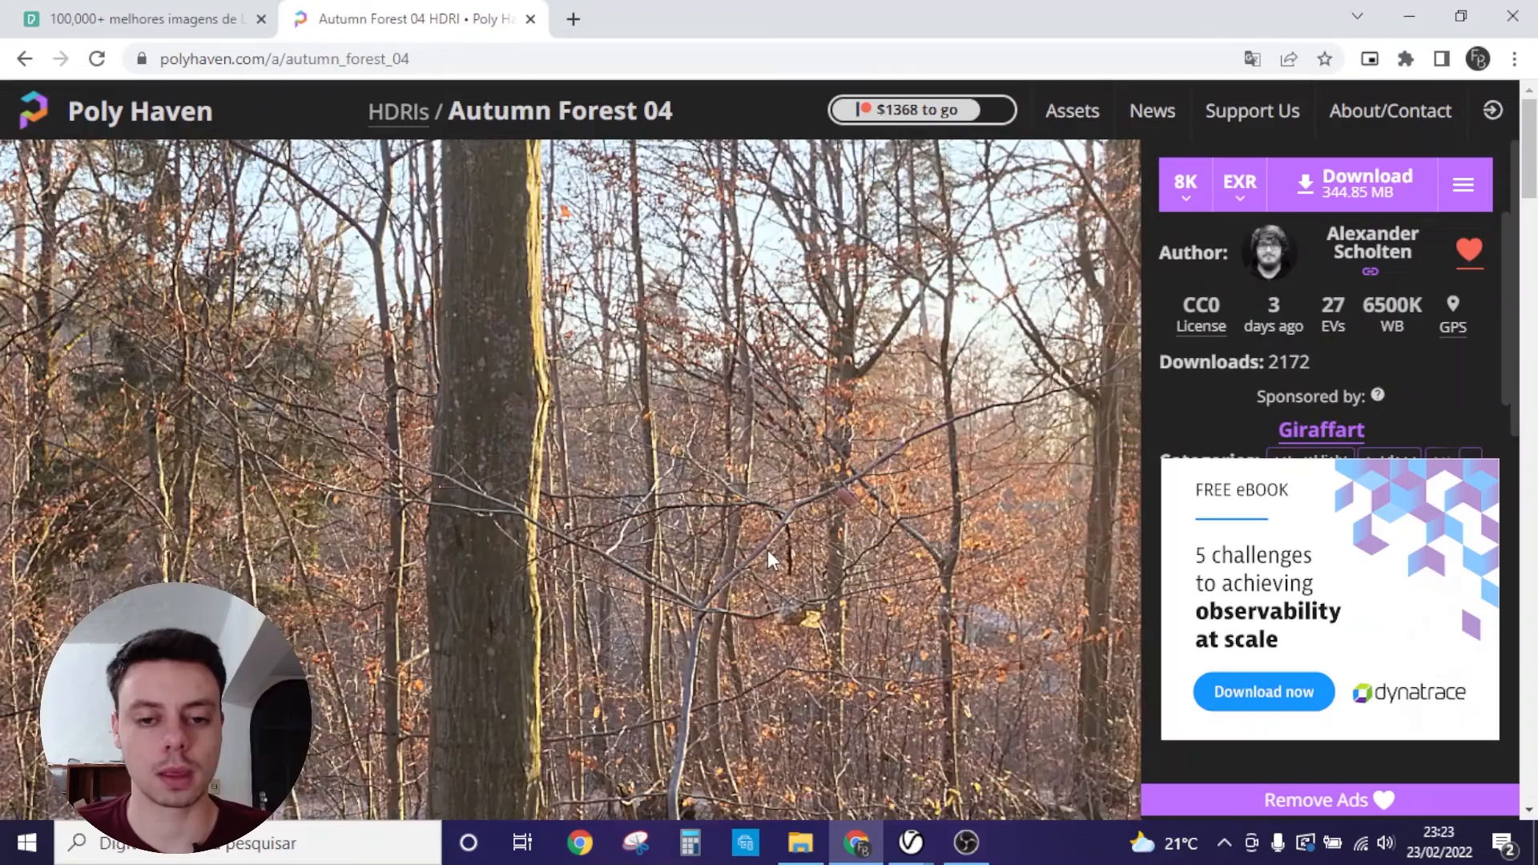
{"action": "scroll", "coordinate": [767, 550], "scroll_direction": "down", "scroll_amount": 5}
{"action": "left_click_drag", "start_coordinate": [709, 614], "coordinate": [1095, 617]}
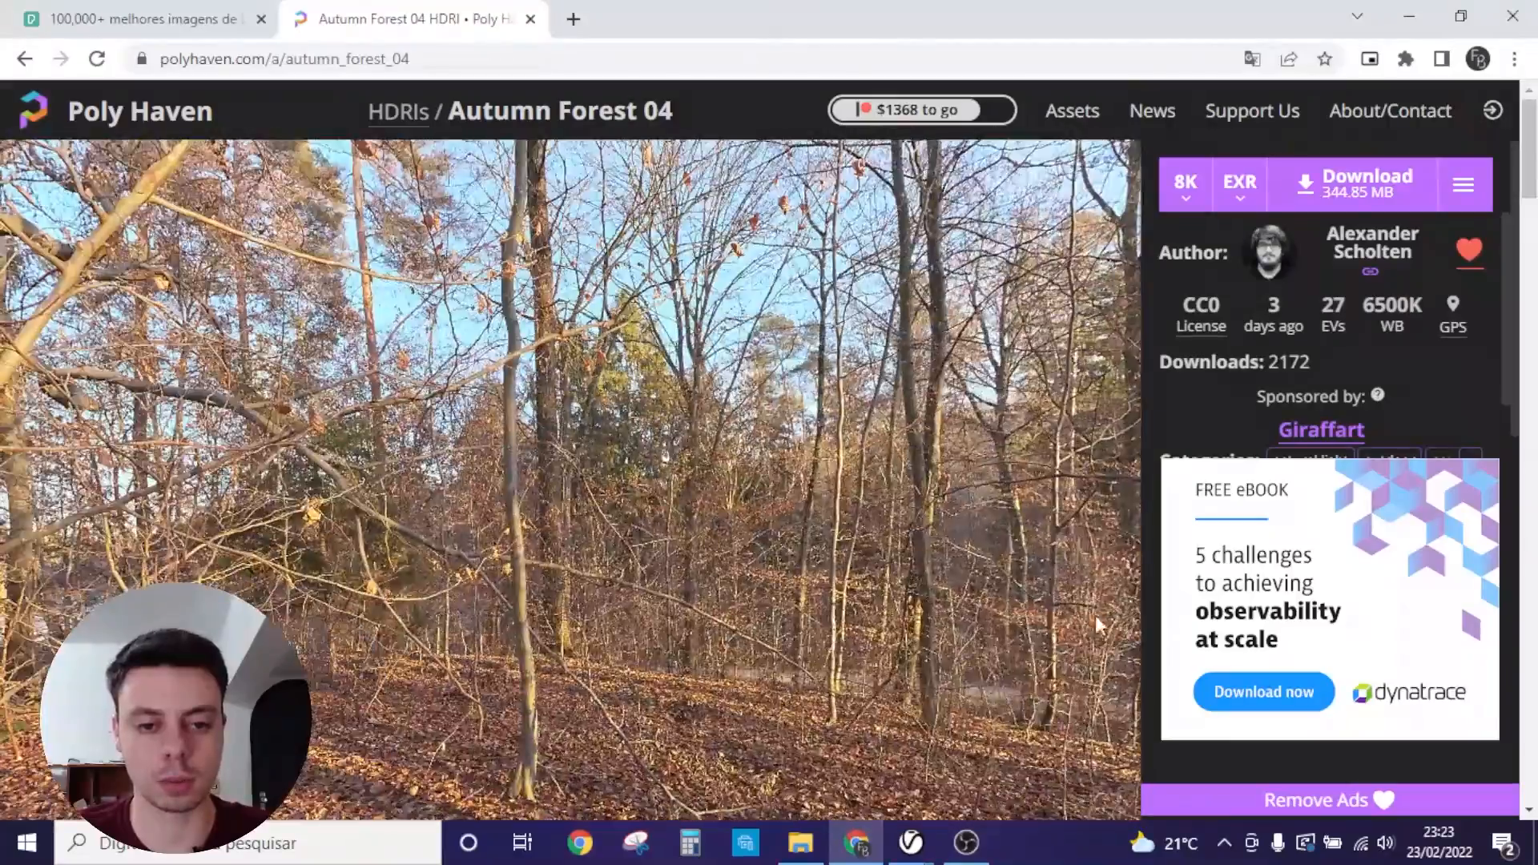
{"action": "left_click_drag", "start_coordinate": [535, 483], "coordinate": [1021, 501]}
{"action": "left_click_drag", "start_coordinate": [465, 510], "coordinate": [1113, 441]}
{"action": "left_click_drag", "start_coordinate": [415, 438], "coordinate": [930, 617]}
{"action": "left_click_drag", "start_coordinate": [604, 551], "coordinate": [2, 406]}
{"action": "left_click_drag", "start_coordinate": [609, 457], "coordinate": [101, 463]}
{"action": "left_click_drag", "start_coordinate": [819, 516], "coordinate": [295, 509]}
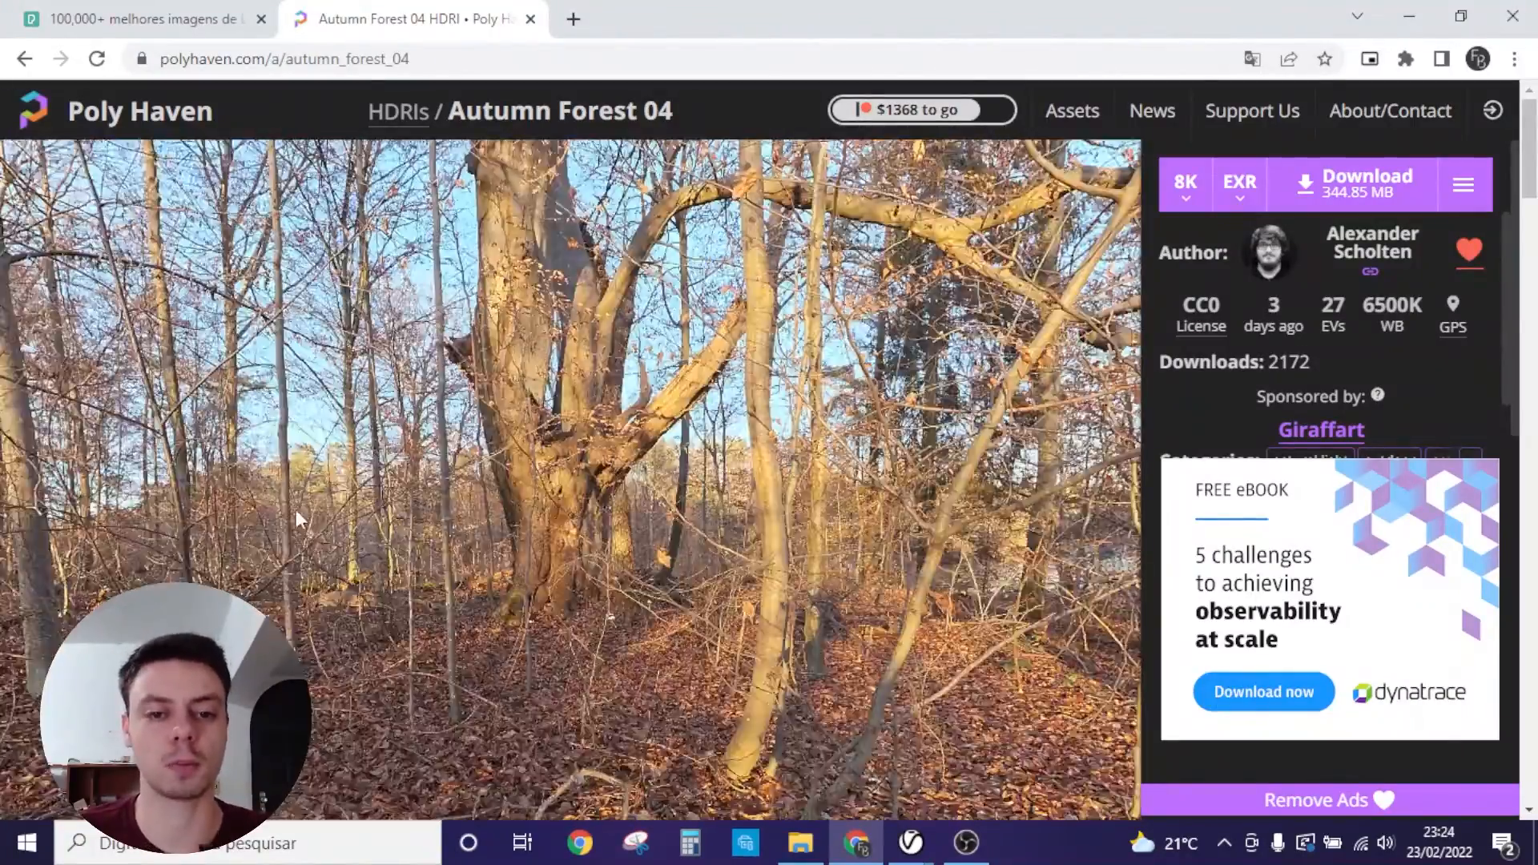
{"action": "left_click_drag", "start_coordinate": [934, 646], "coordinate": [856, 570]}
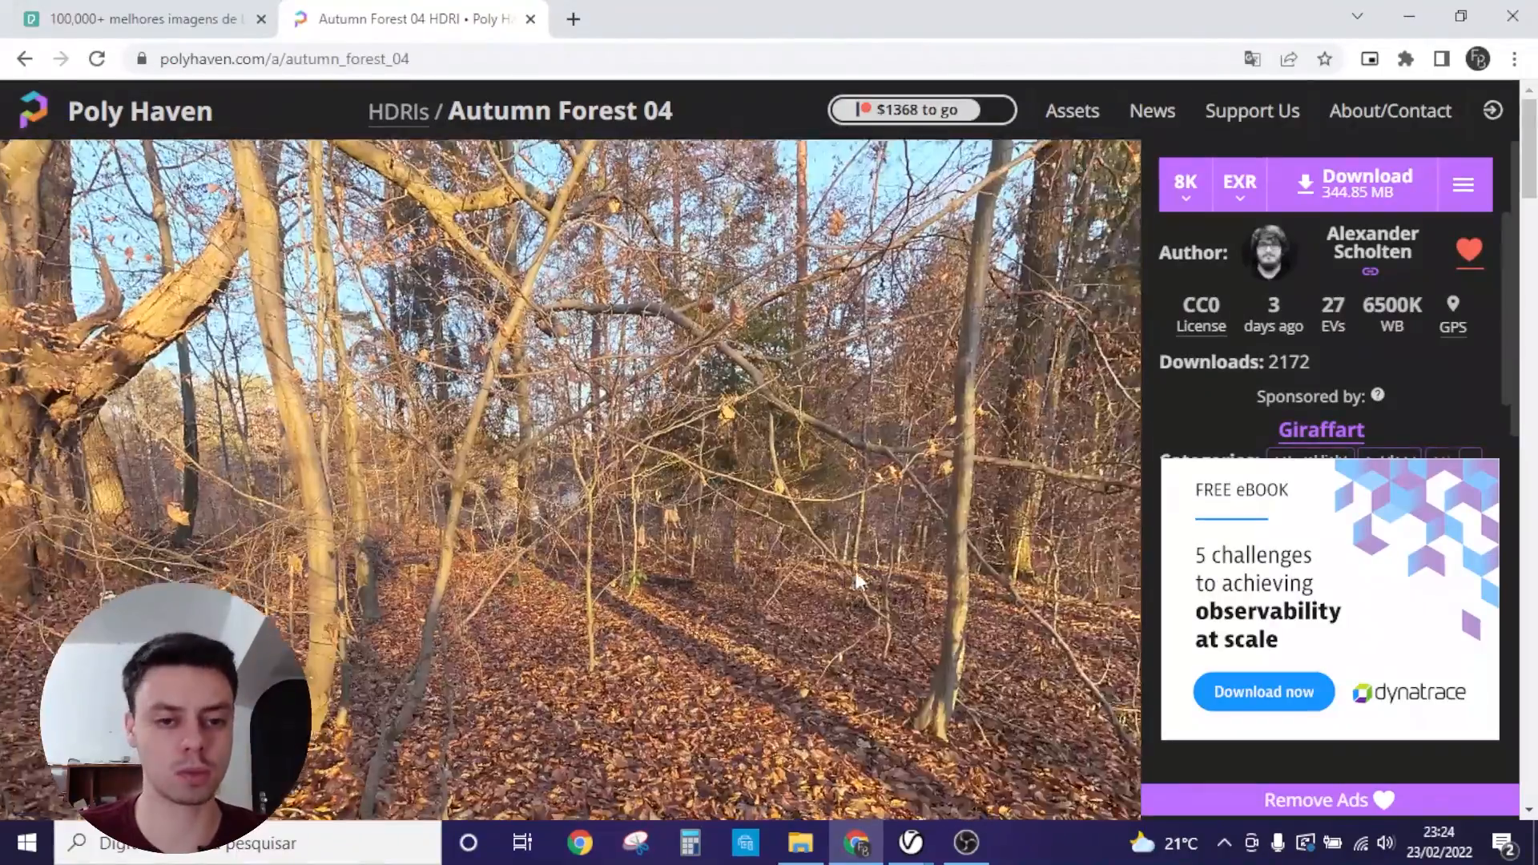
{"action": "left_click_drag", "start_coordinate": [391, 524], "coordinate": [262, 540]}
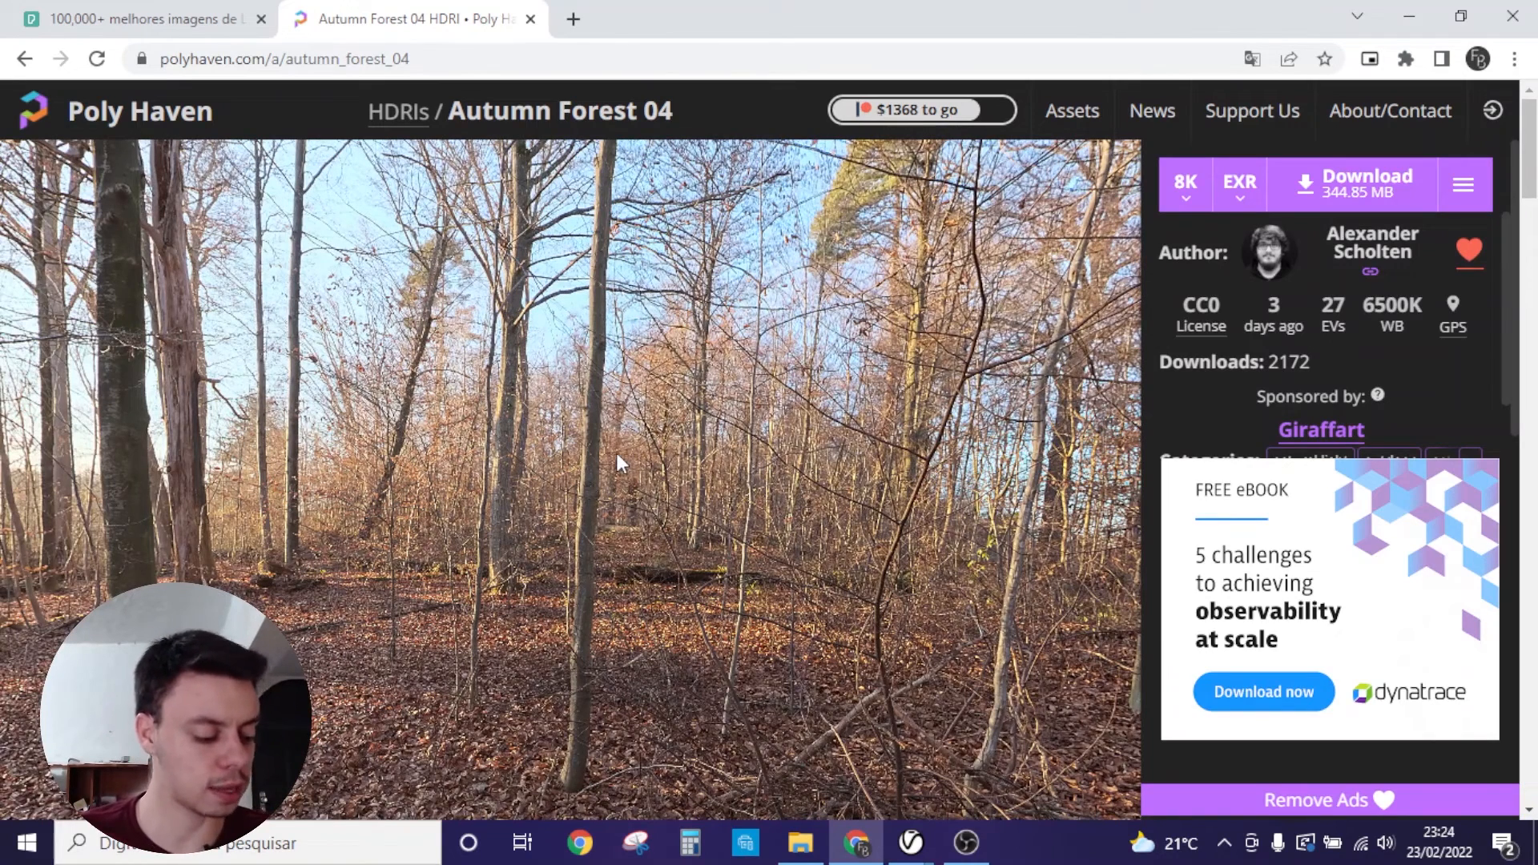
Step: Switch back to SketchUp's V-Ray Asset Editor and open the bitmap settings of the dome light's HDR texture
{"action": "left_click", "coordinate": [925, 857]}
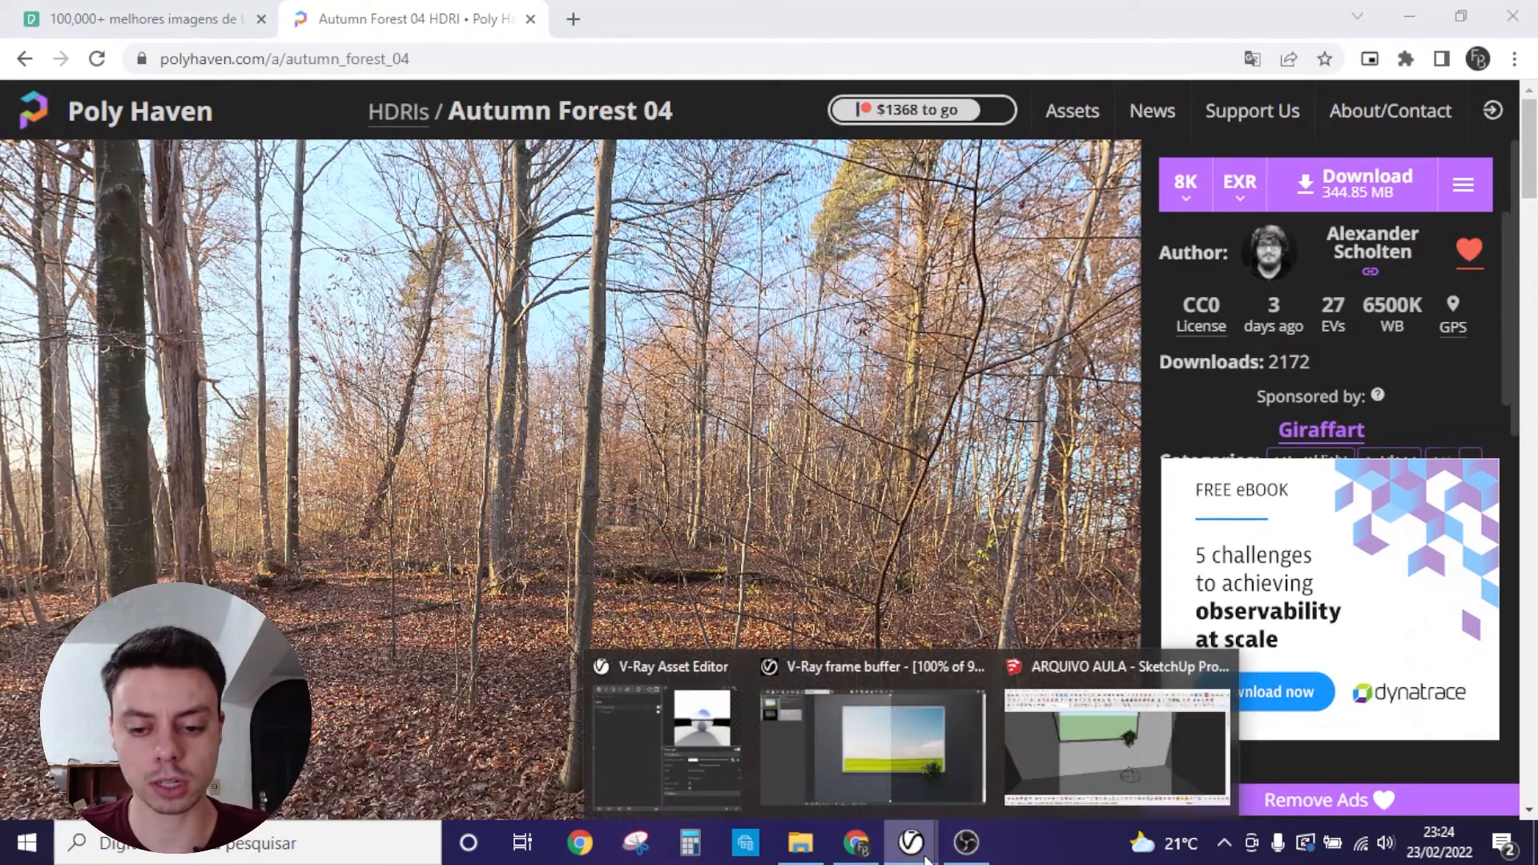
{"action": "left_click", "coordinate": [1060, 748]}
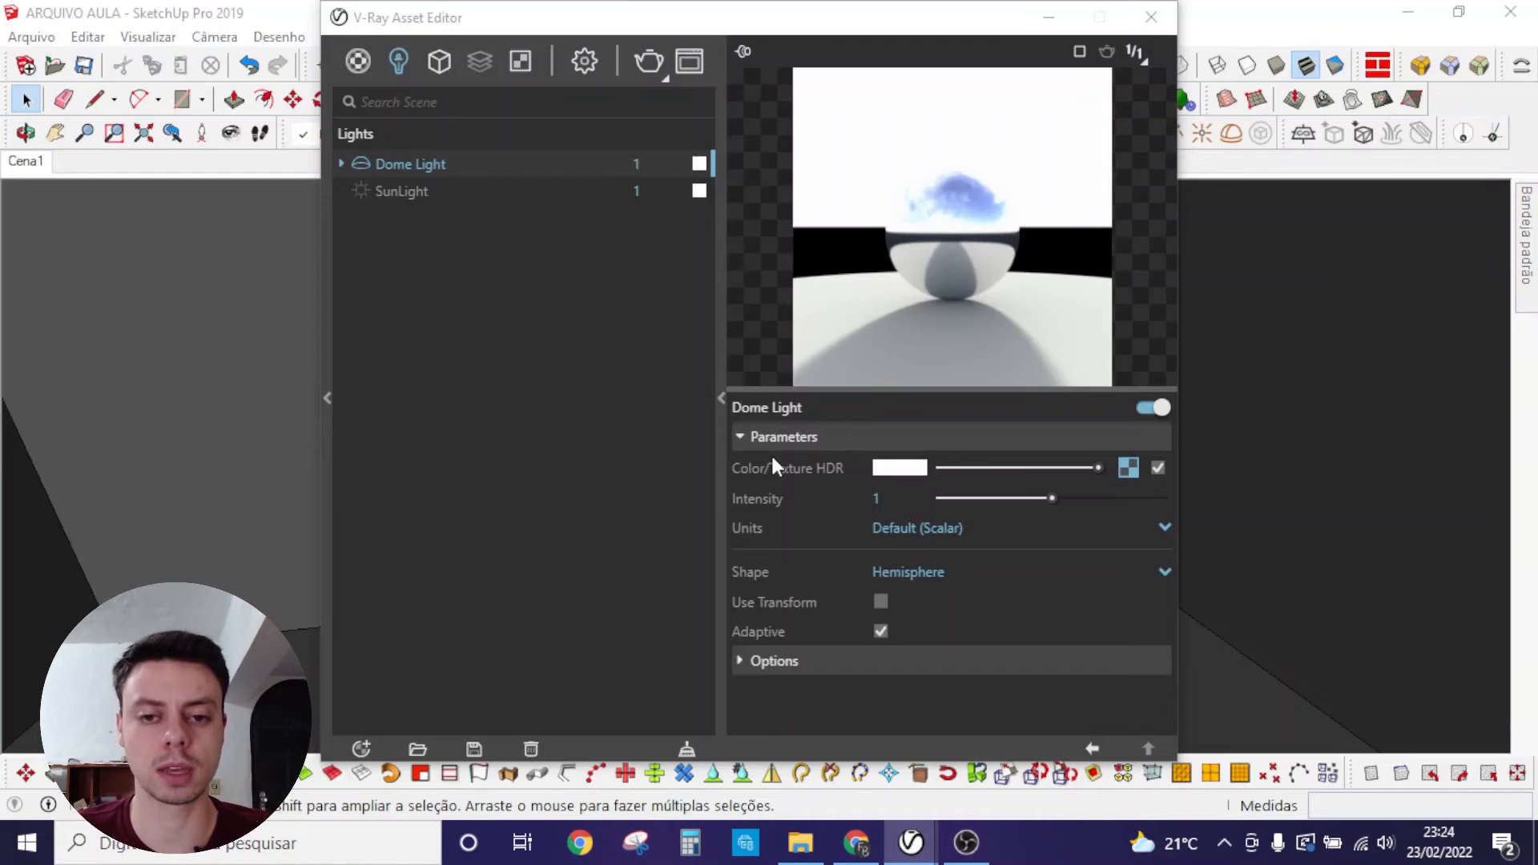
{"action": "left_click", "coordinate": [581, 157]}
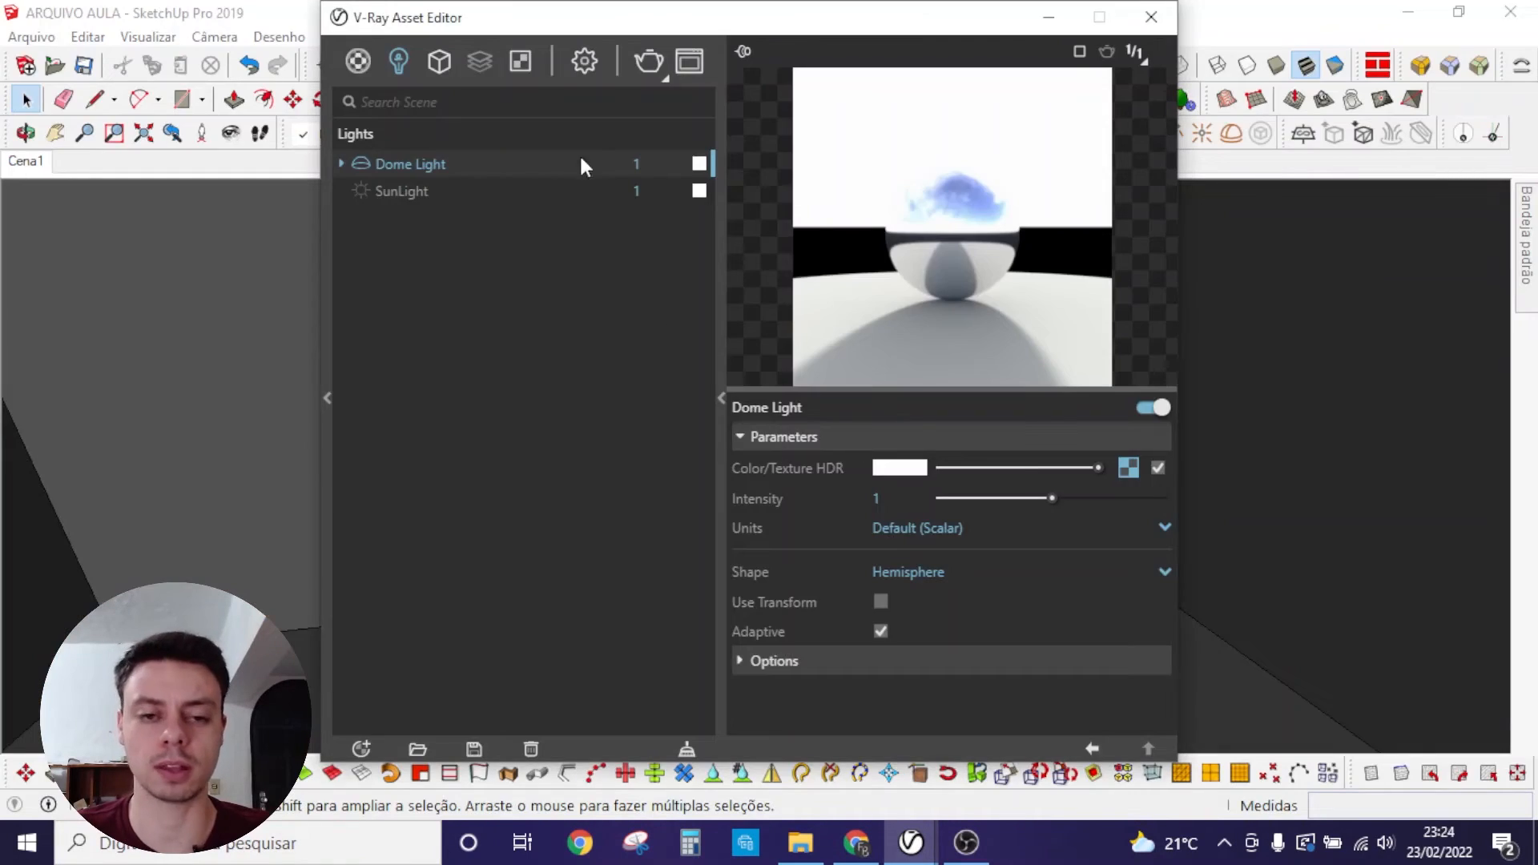
{"action": "left_click", "coordinate": [1133, 467]}
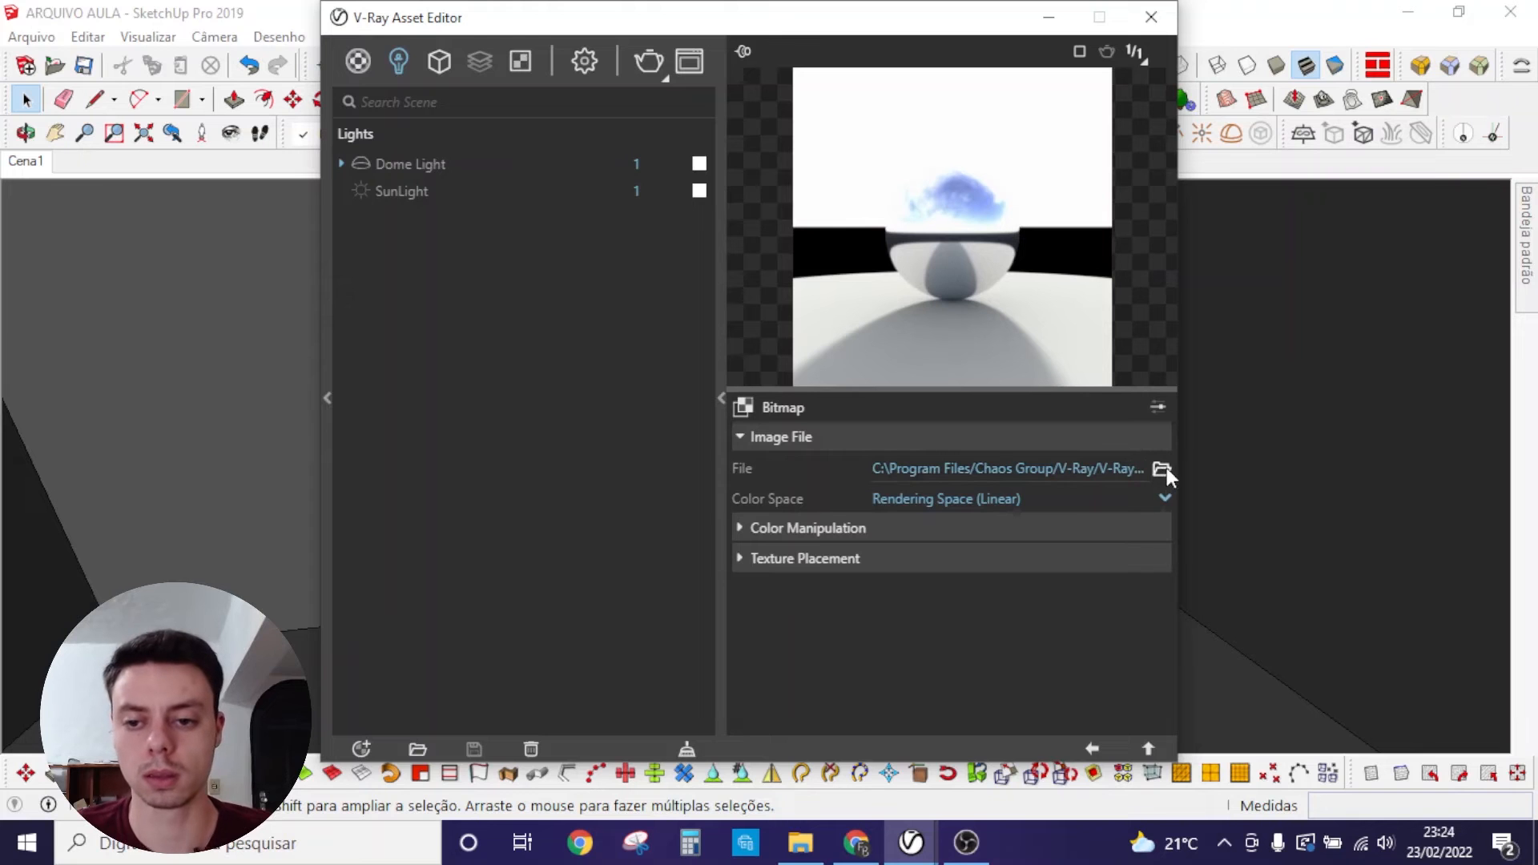
Step: Load rustig_koppie_8k from the HDRI folder as the image file of the dome light's bitmap
{"action": "left_click", "coordinate": [1162, 470]}
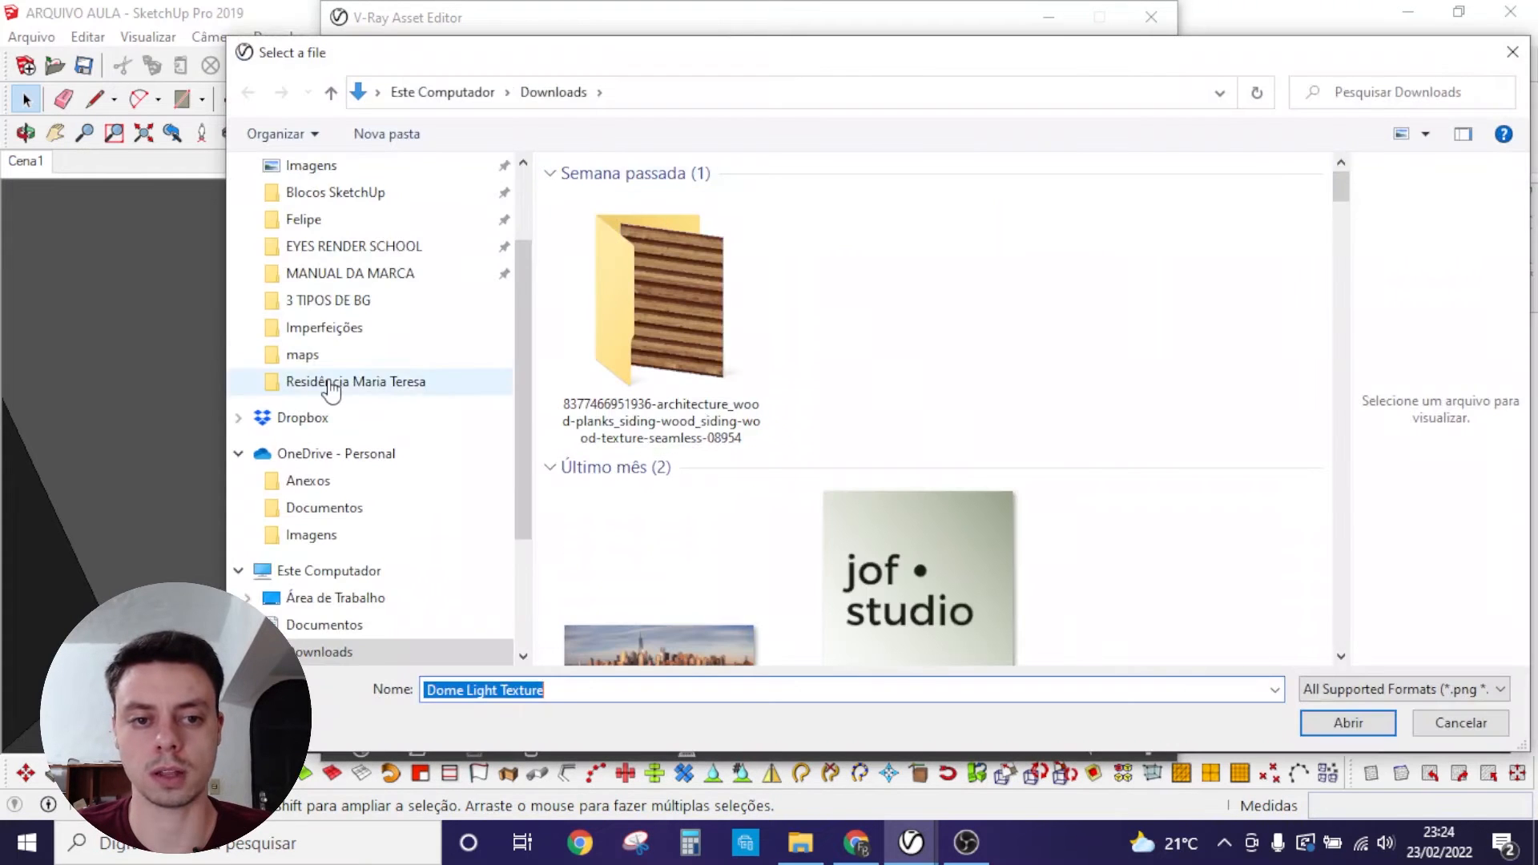
{"action": "left_click", "coordinate": [304, 219]}
{"action": "double_click", "coordinate": [589, 409]}
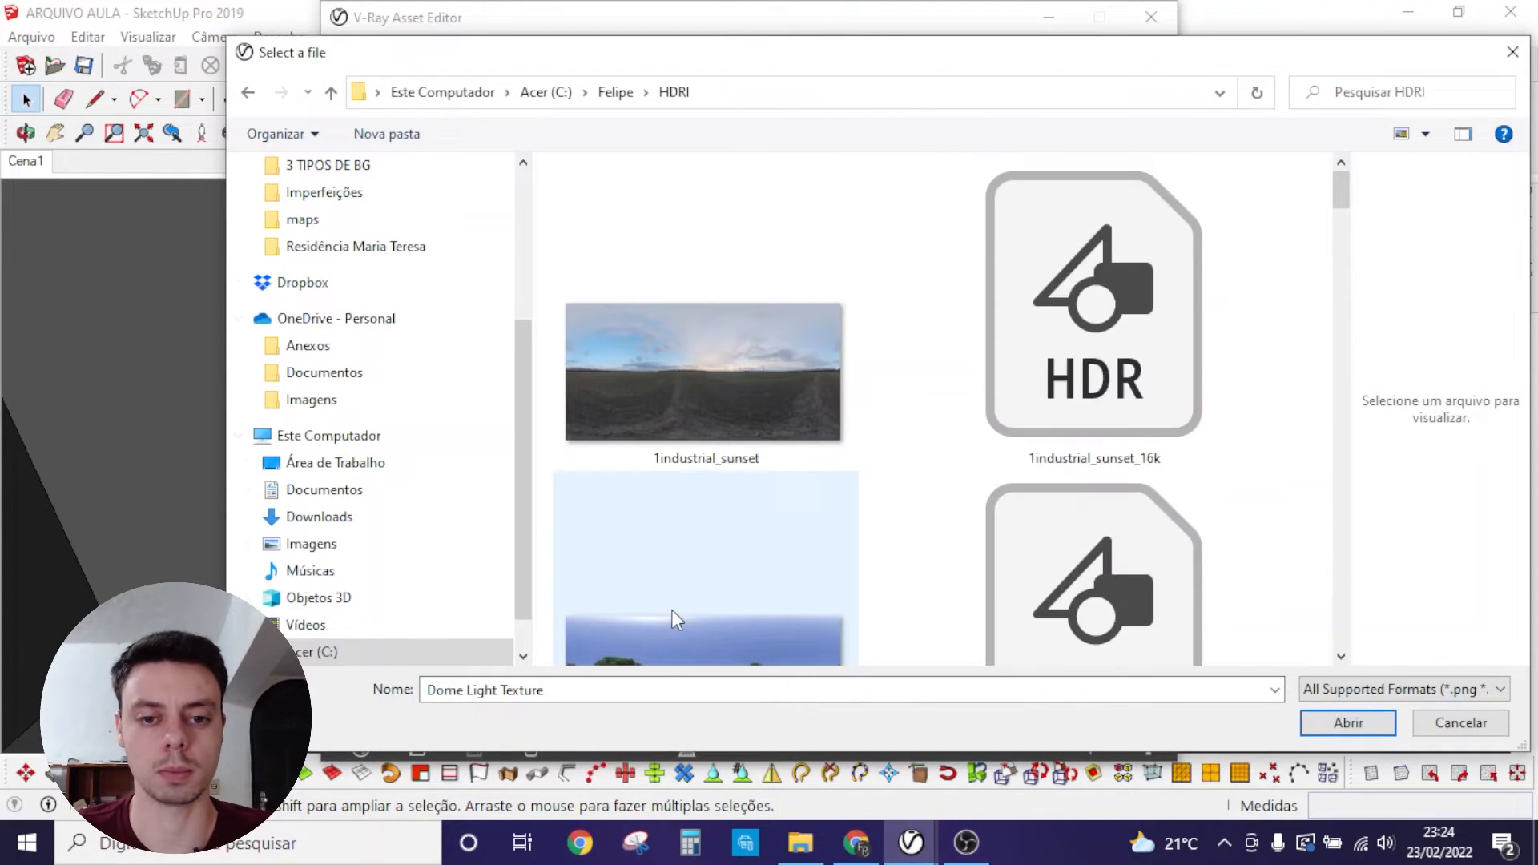
{"action": "scroll", "coordinate": [904, 479], "scroll_direction": "down", "scroll_amount": 4}
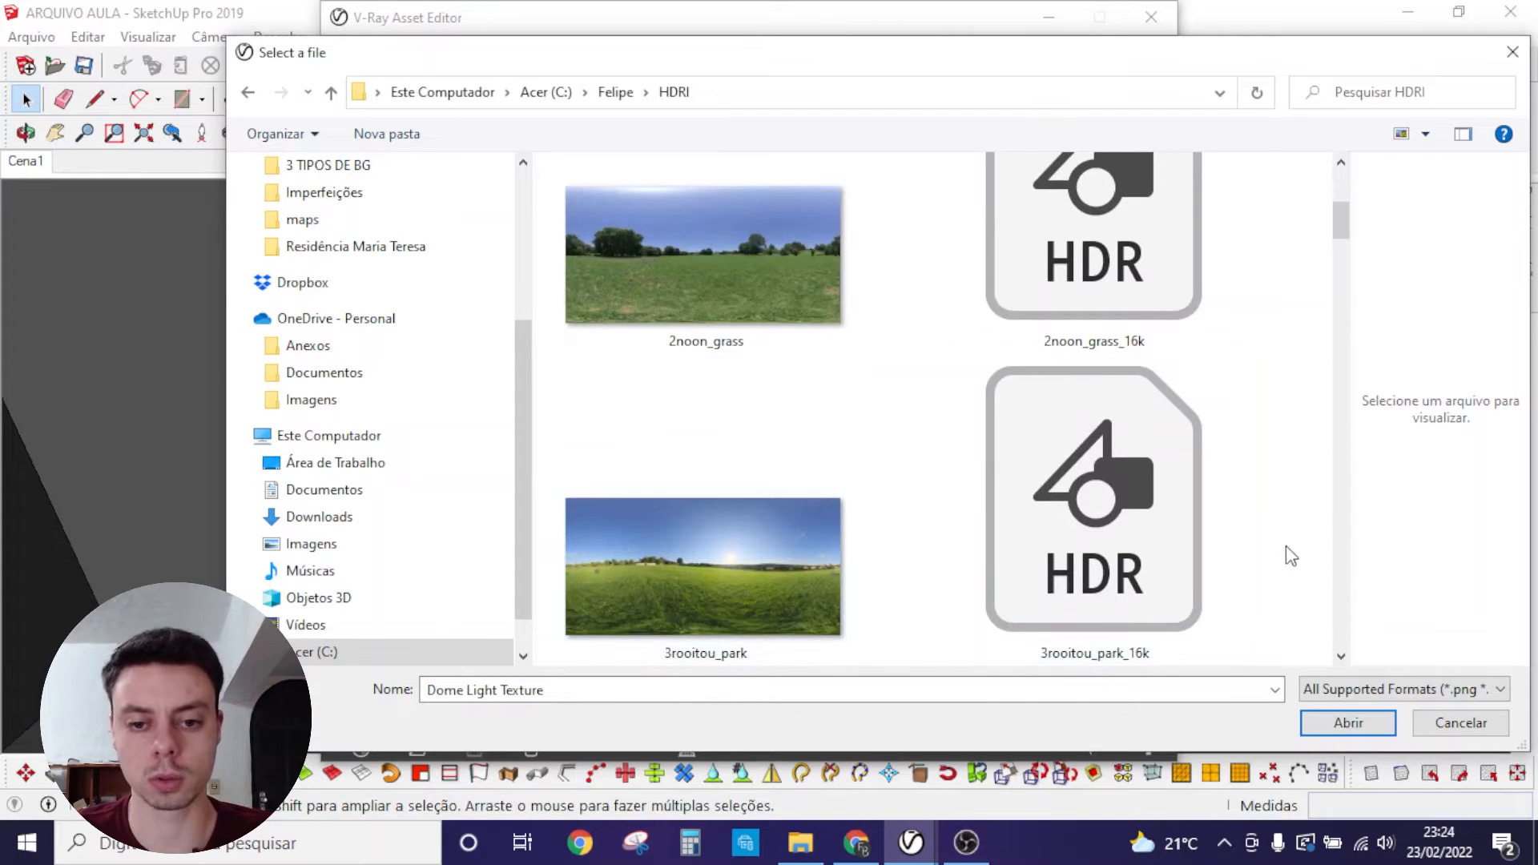
{"action": "scroll", "coordinate": [1121, 497], "scroll_direction": "down", "scroll_amount": 2}
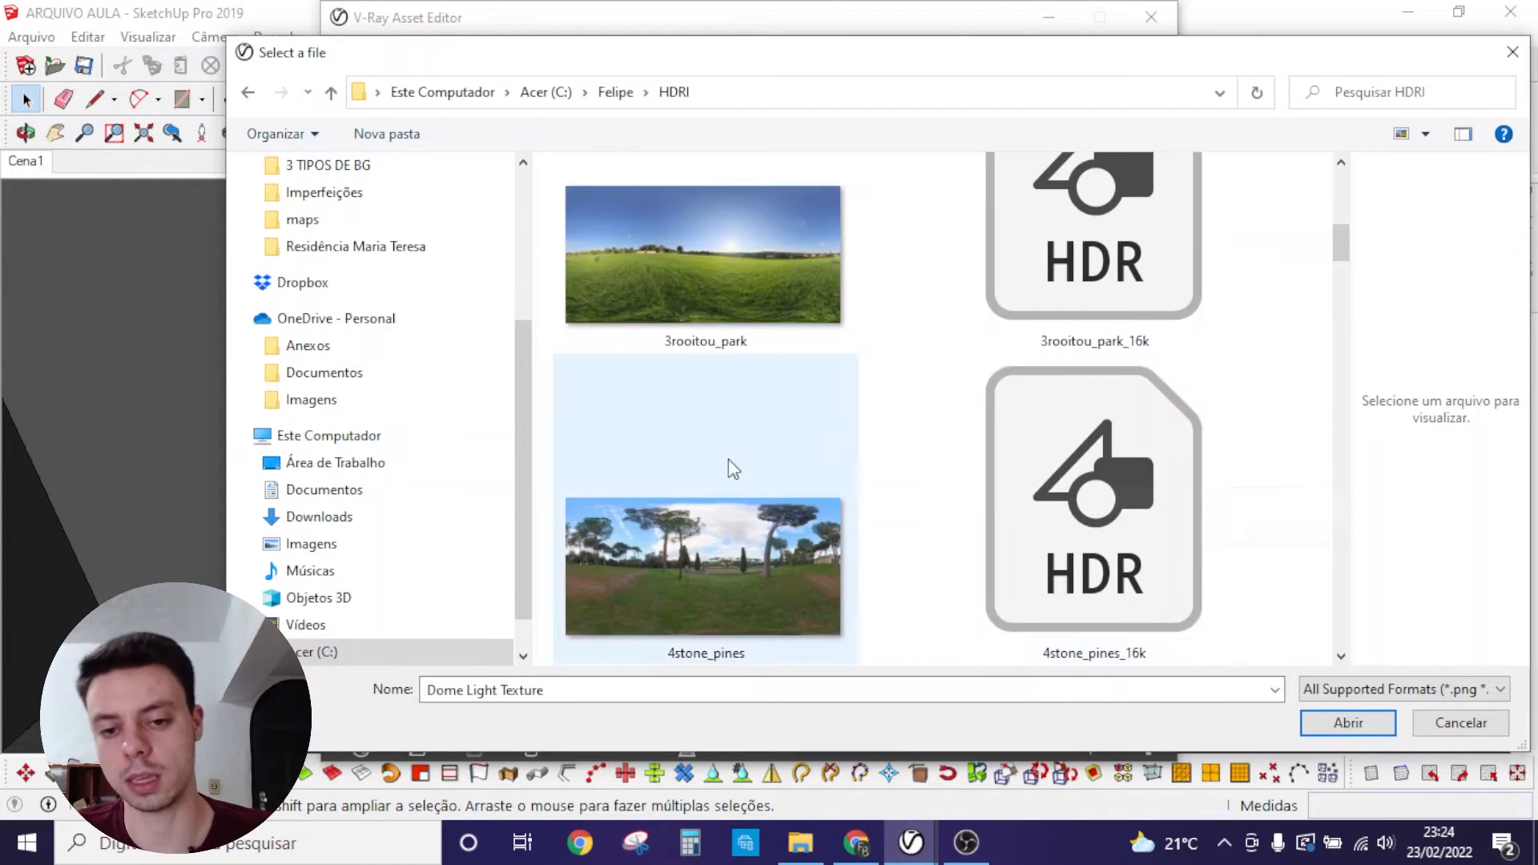
{"action": "scroll", "coordinate": [881, 472], "scroll_direction": "down", "scroll_amount": 10}
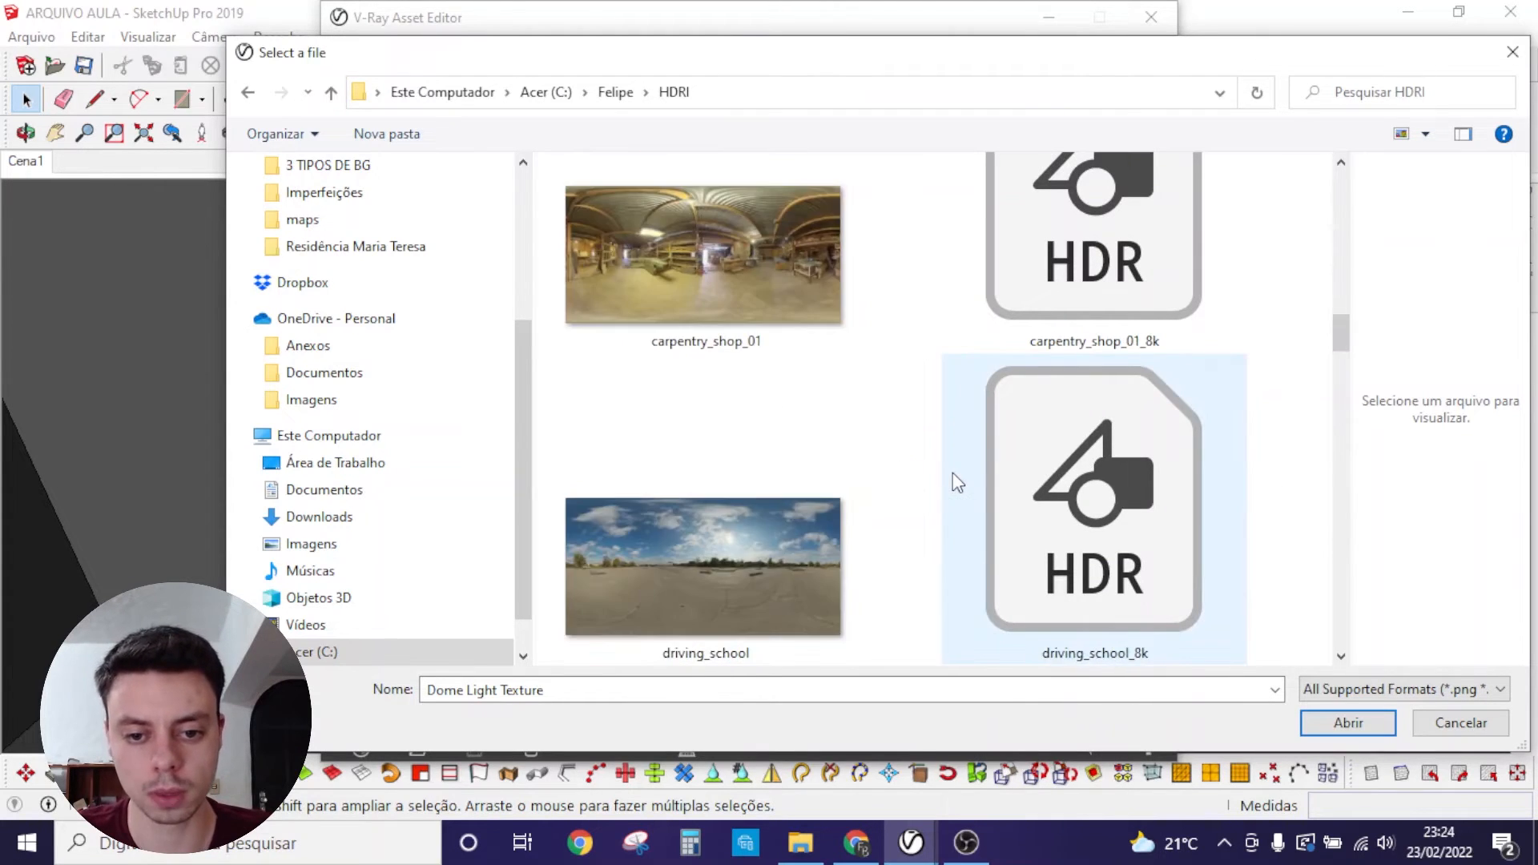
{"action": "scroll", "coordinate": [953, 474], "scroll_direction": "down", "scroll_amount": 4}
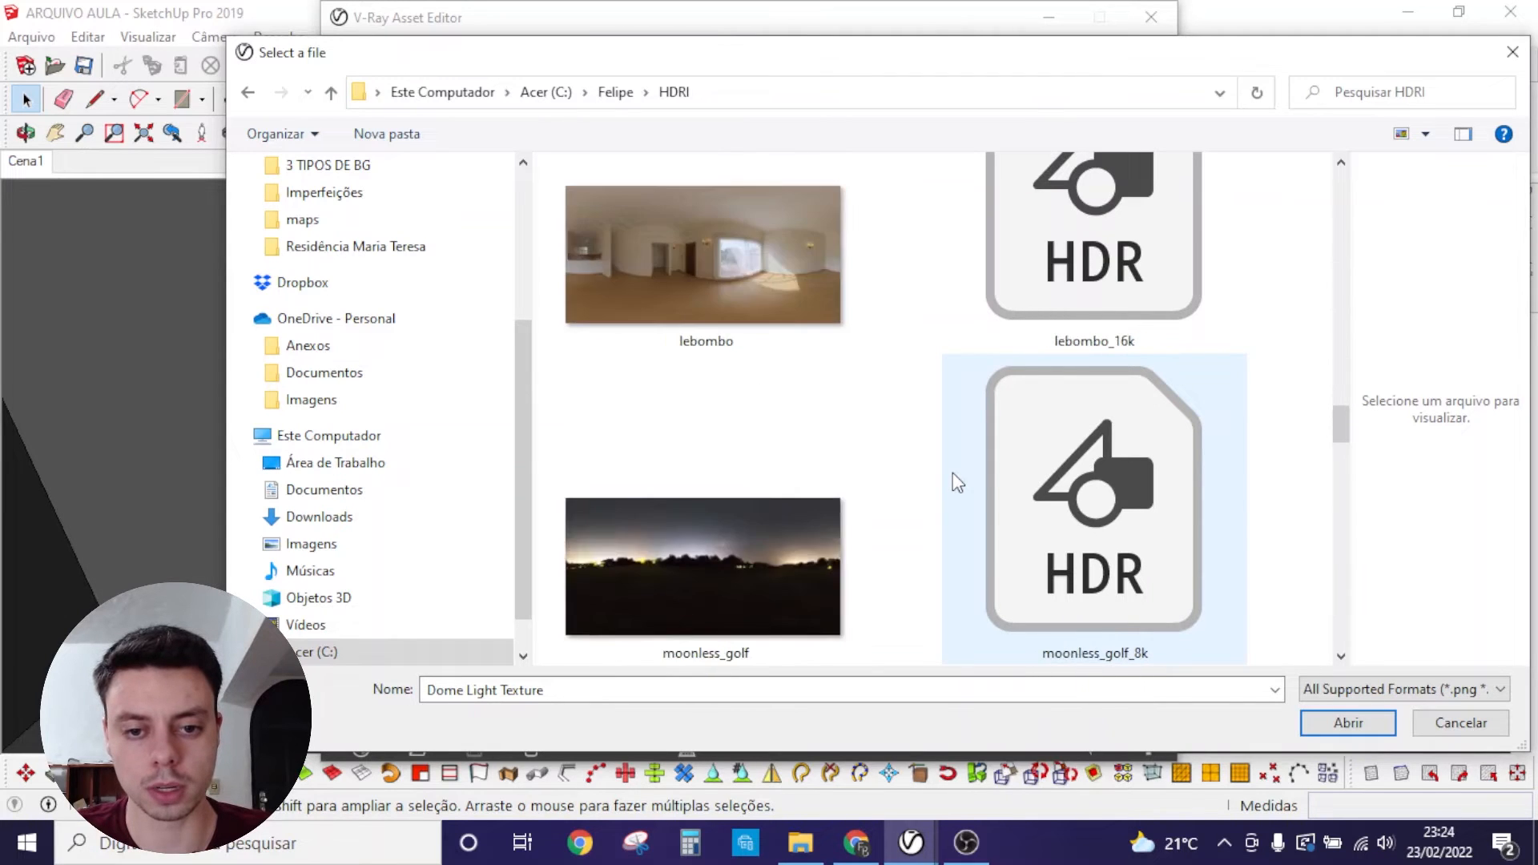
{"action": "scroll", "coordinate": [954, 481], "scroll_direction": "down", "scroll_amount": 1}
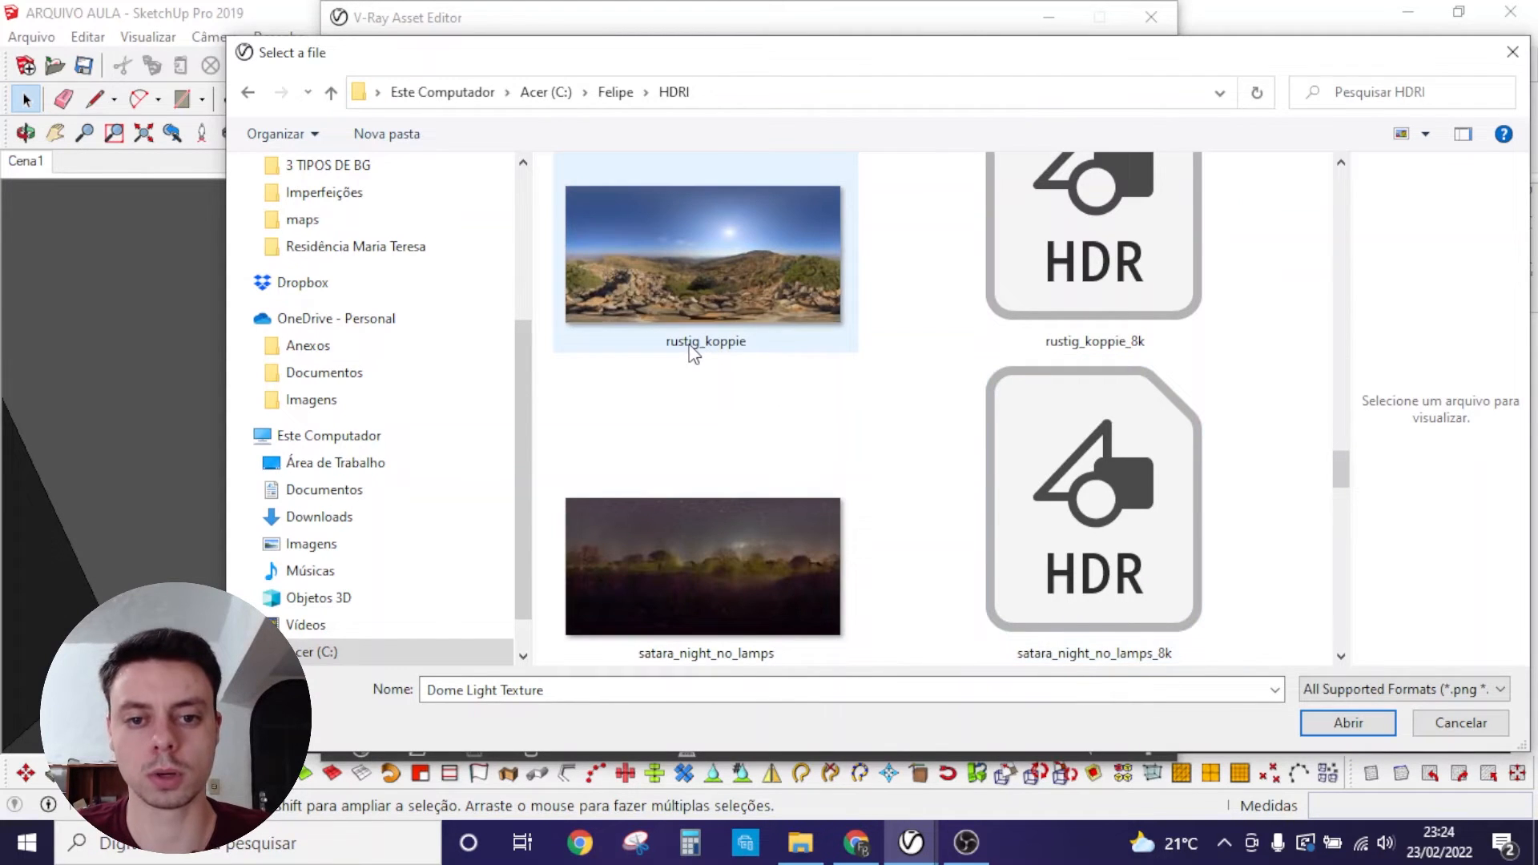
{"action": "left_click", "coordinate": [1093, 257]}
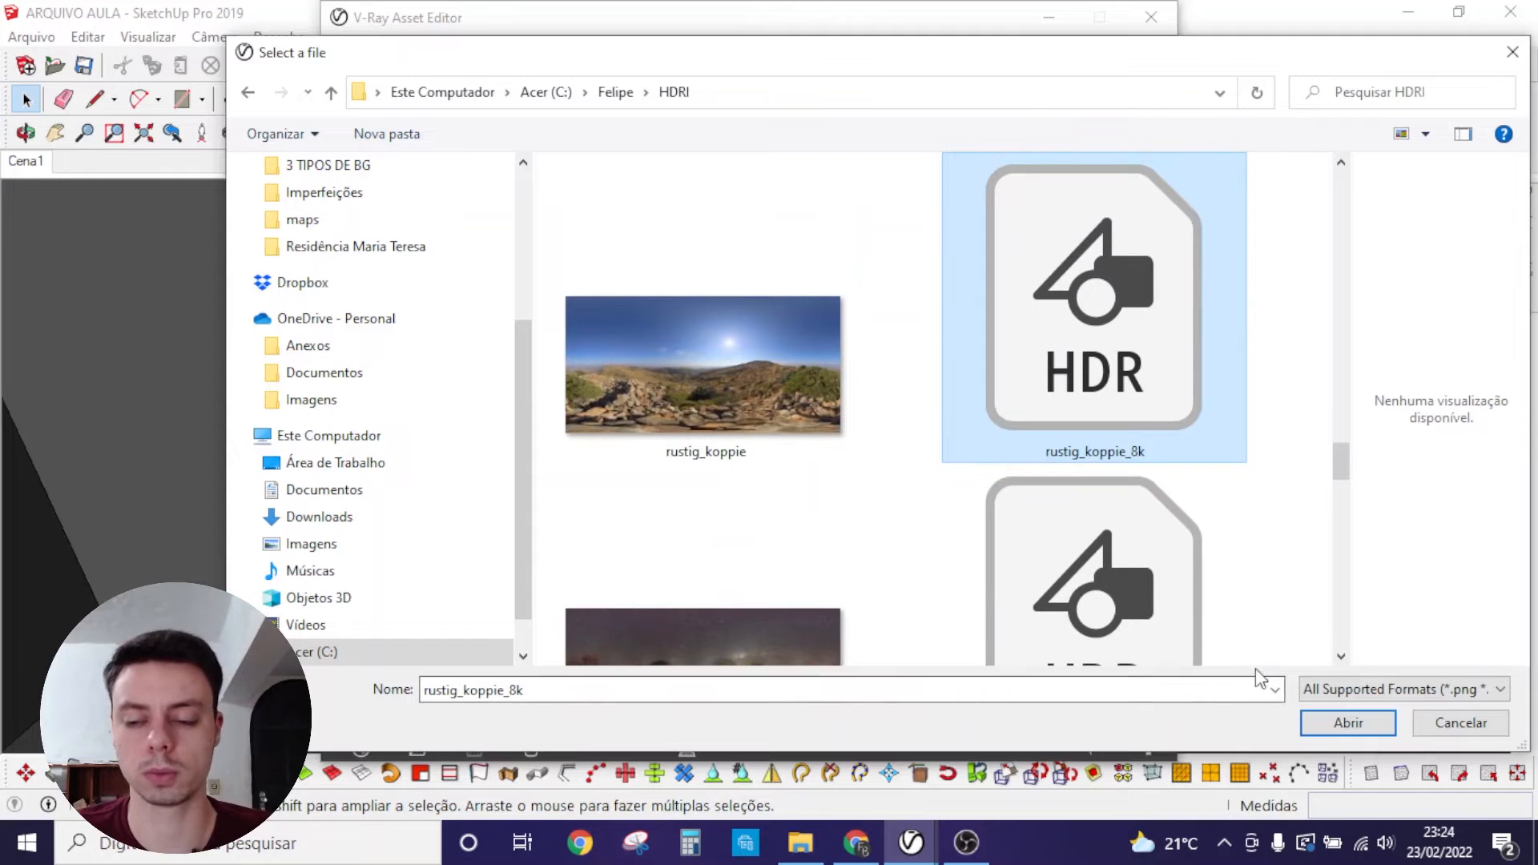
{"action": "left_click", "coordinate": [1346, 723]}
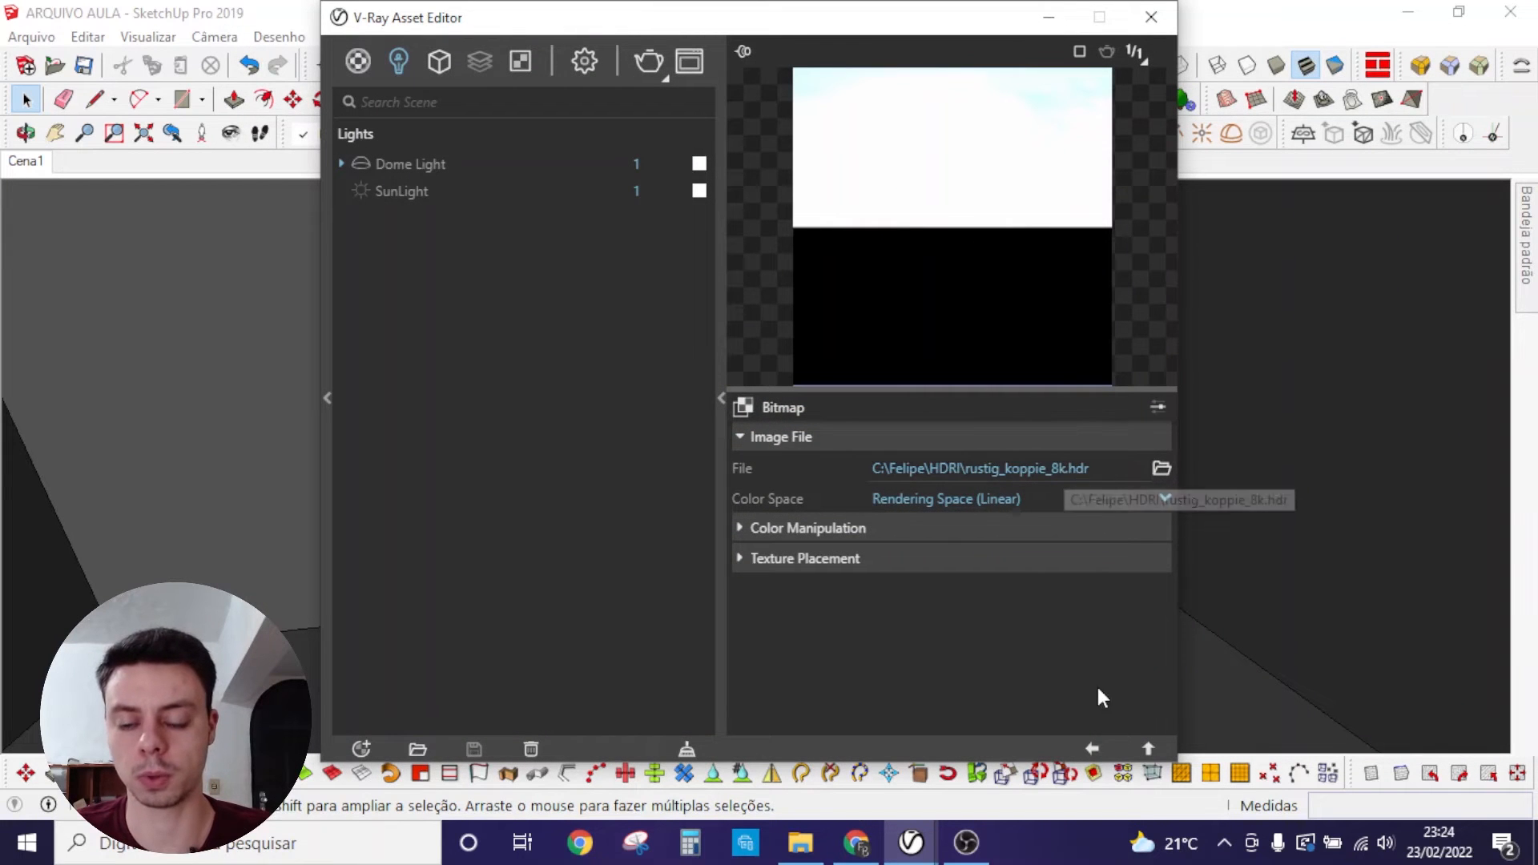
Step: Return to the Dome Light parameters, set the intensity to 20 and change the shape to Sphere
{"action": "left_click", "coordinate": [1101, 748]}
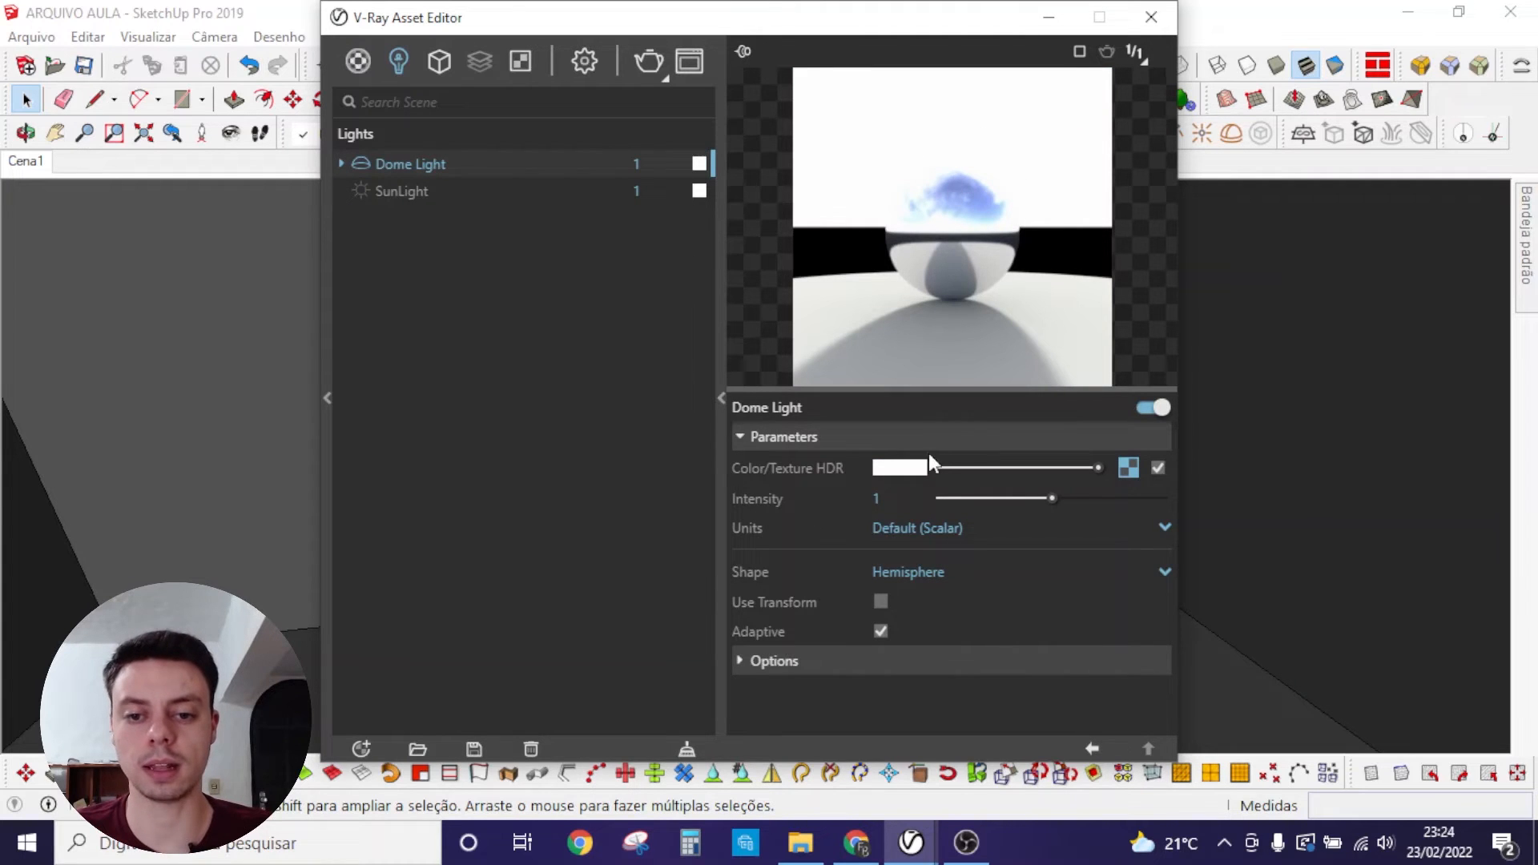
{"action": "double_click", "coordinate": [925, 503]}
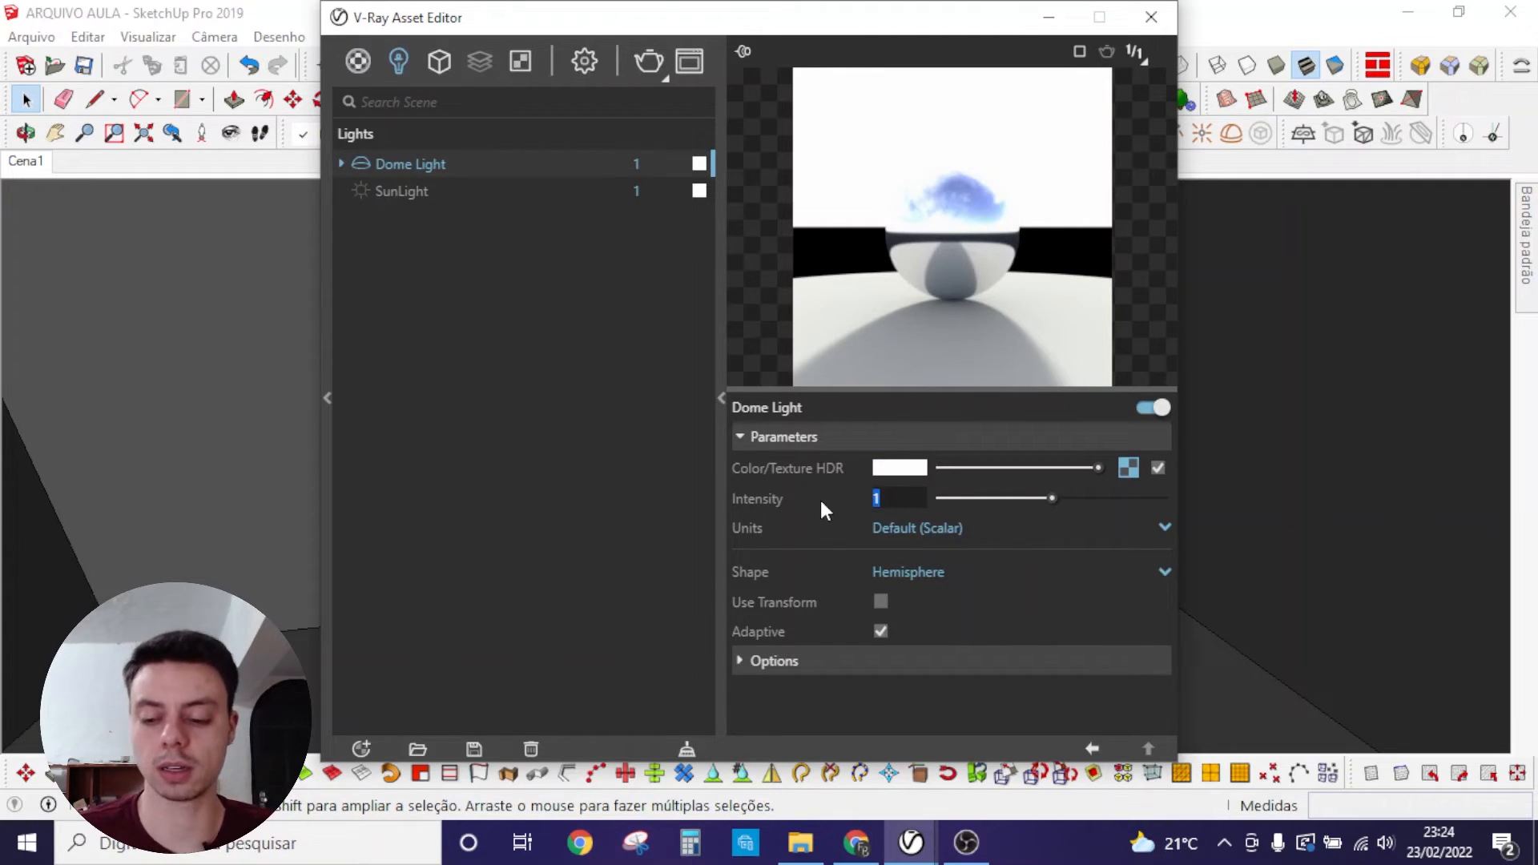
{"action": "type", "text": "20"}
{"action": "key", "text": "Return"}
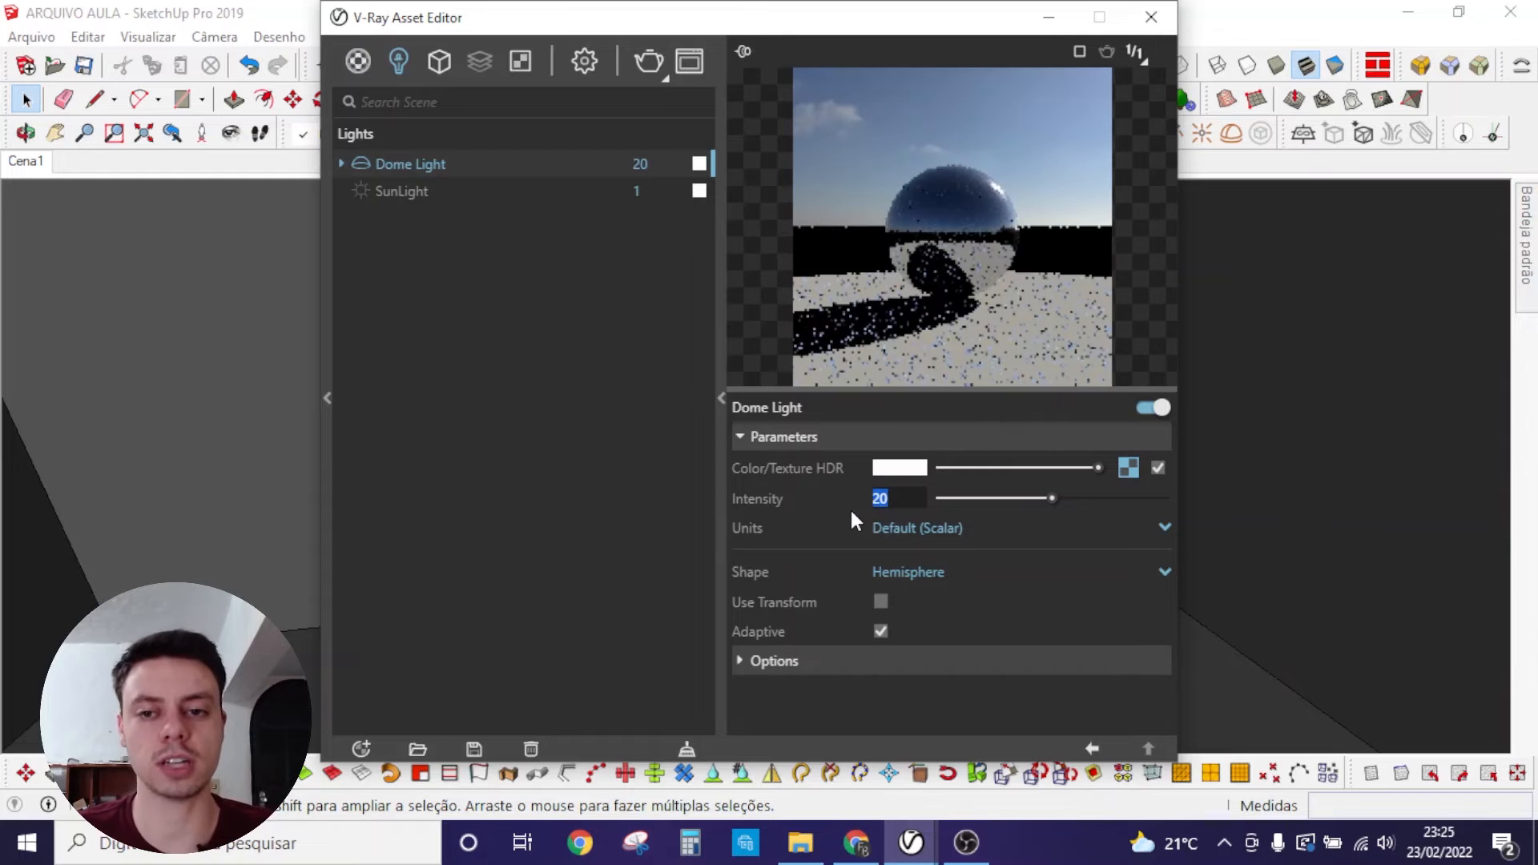
{"action": "left_click", "coordinate": [646, 548]}
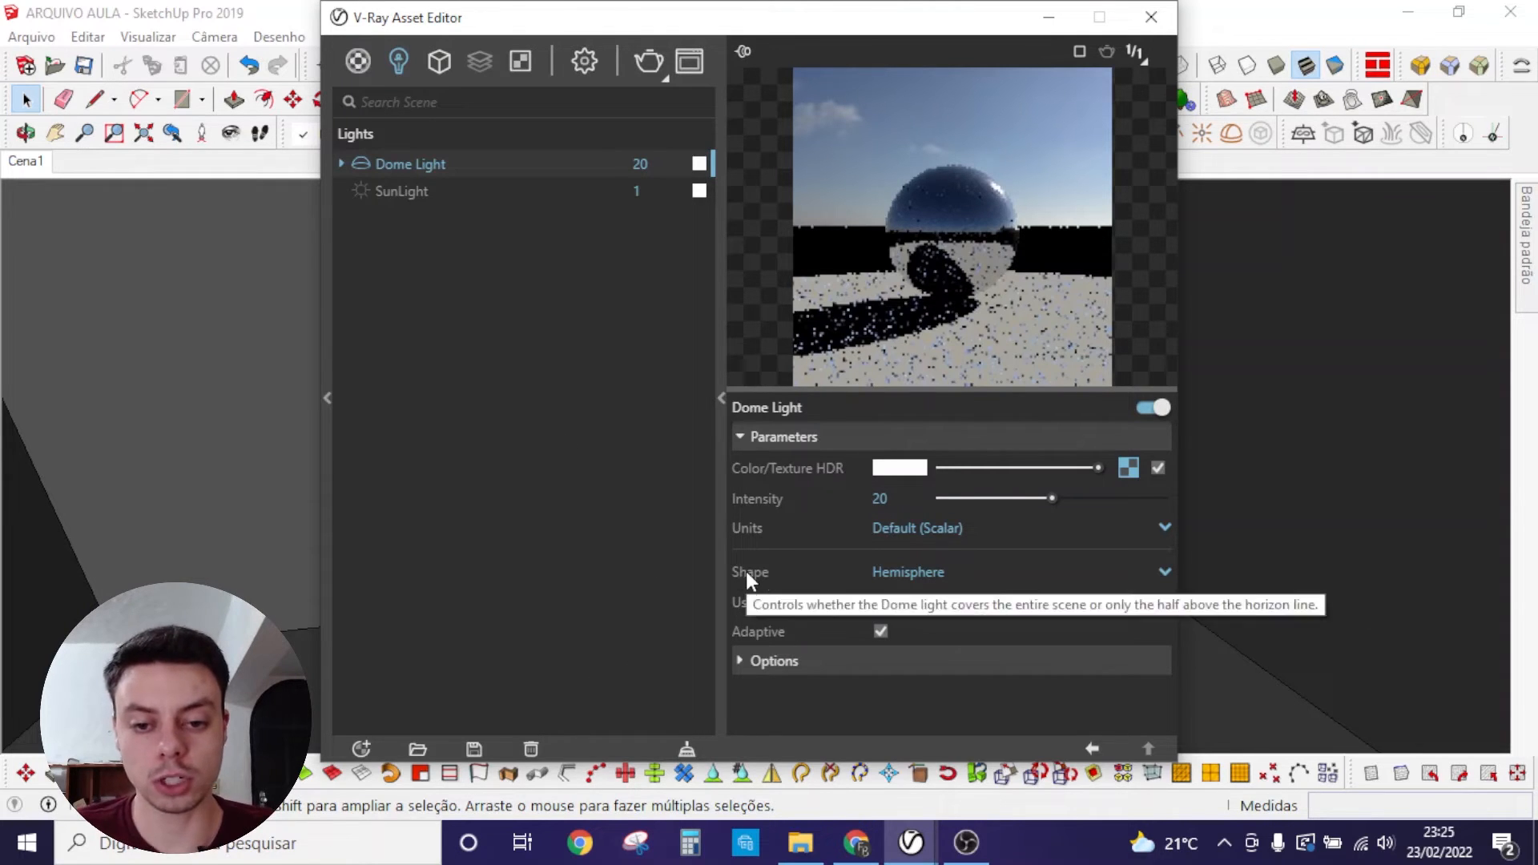
{"action": "left_click", "coordinate": [934, 571]}
{"action": "left_click", "coordinate": [928, 634]}
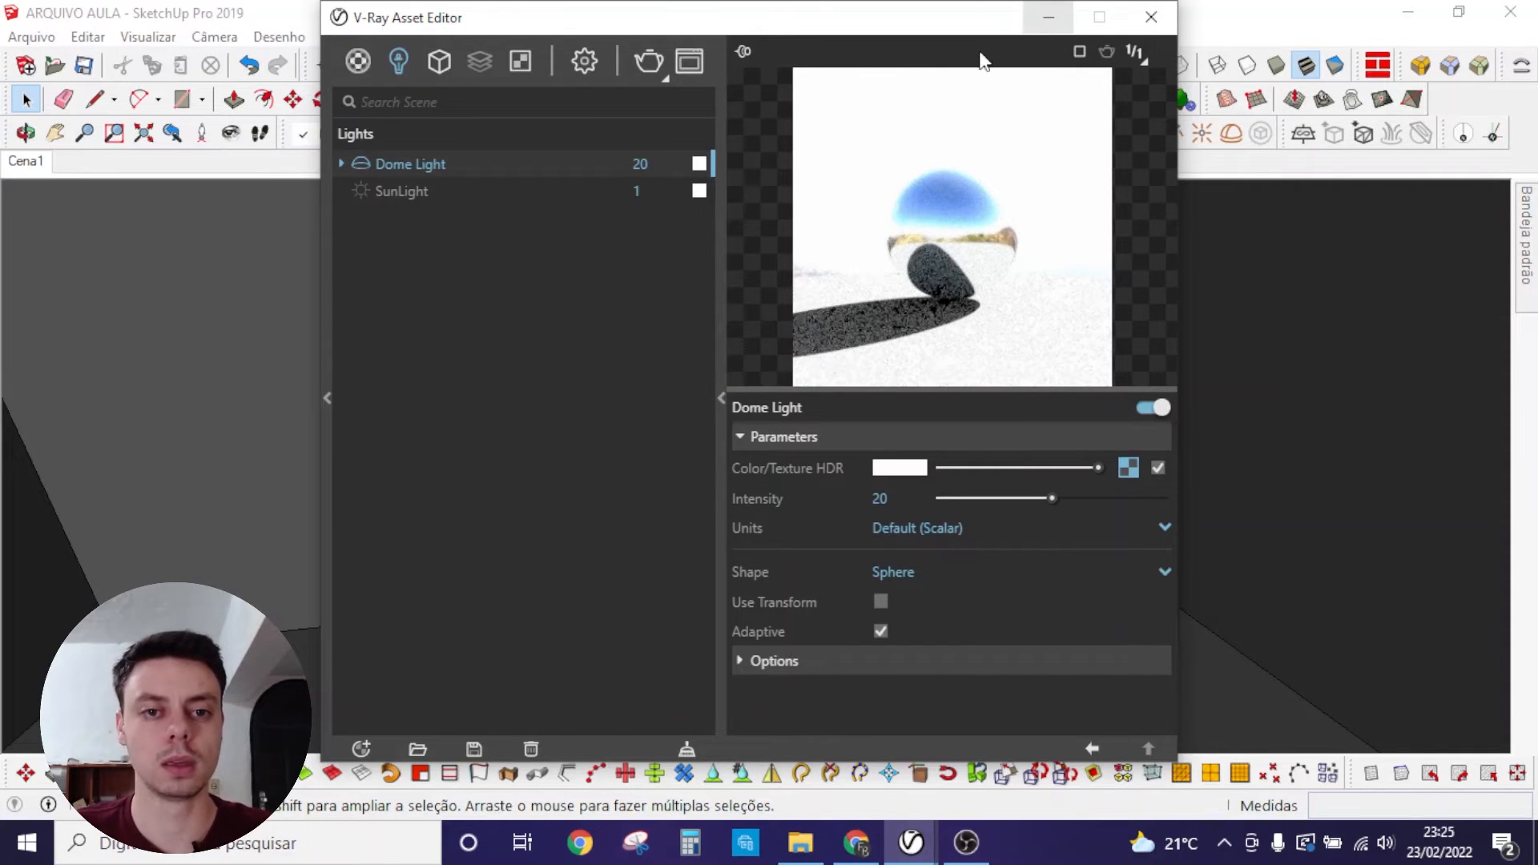
{"action": "left_click_drag", "start_coordinate": [662, 166], "coordinate": [621, 169]}
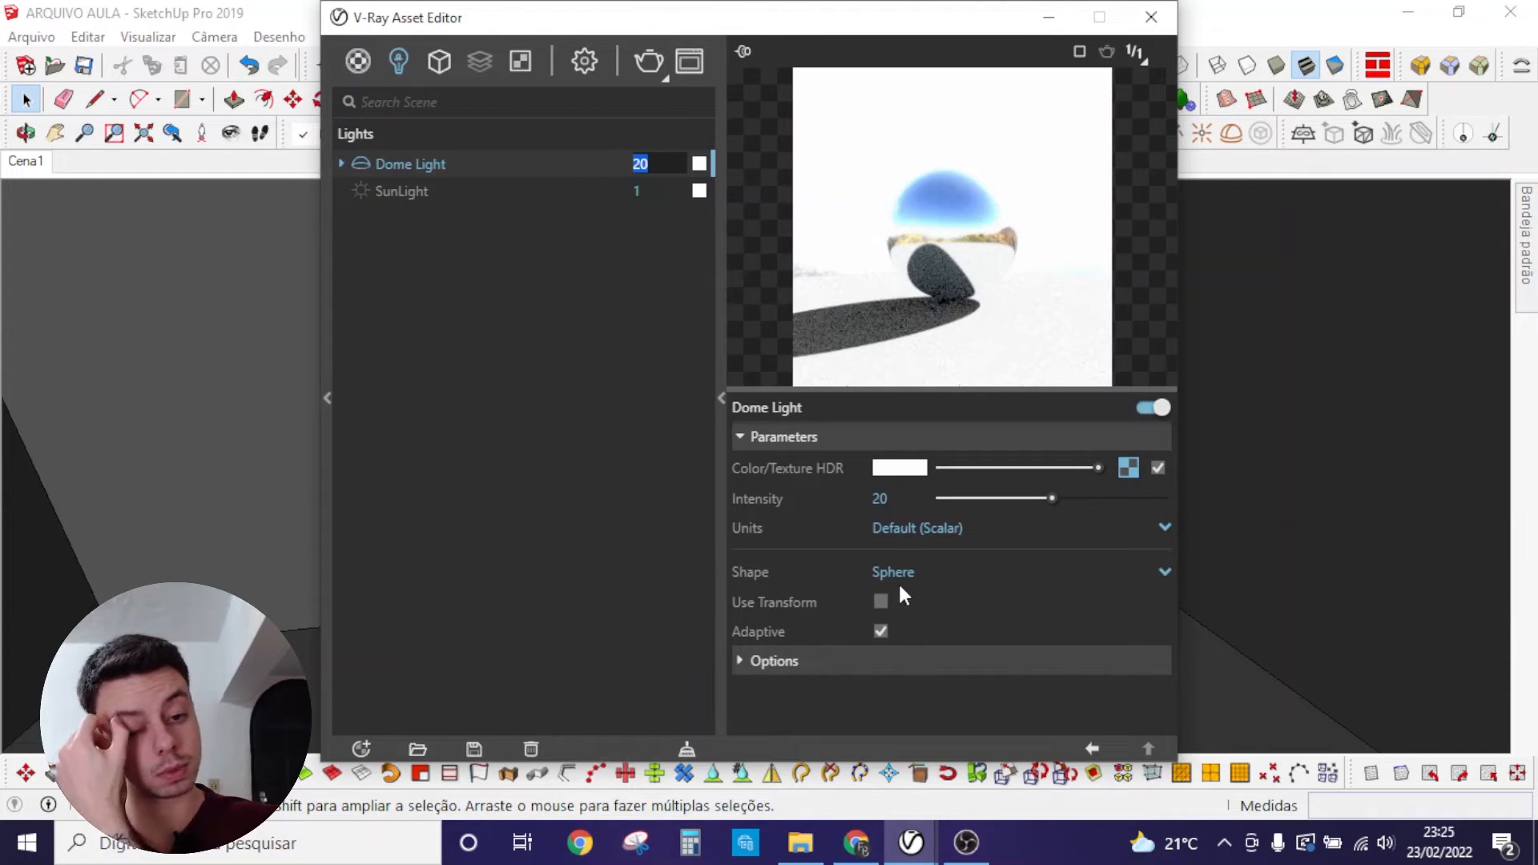
Step: Review the V-Ray render settings, minimize the Asset Editor and restore the Cena1 scene view
{"action": "left_click", "coordinate": [584, 60]}
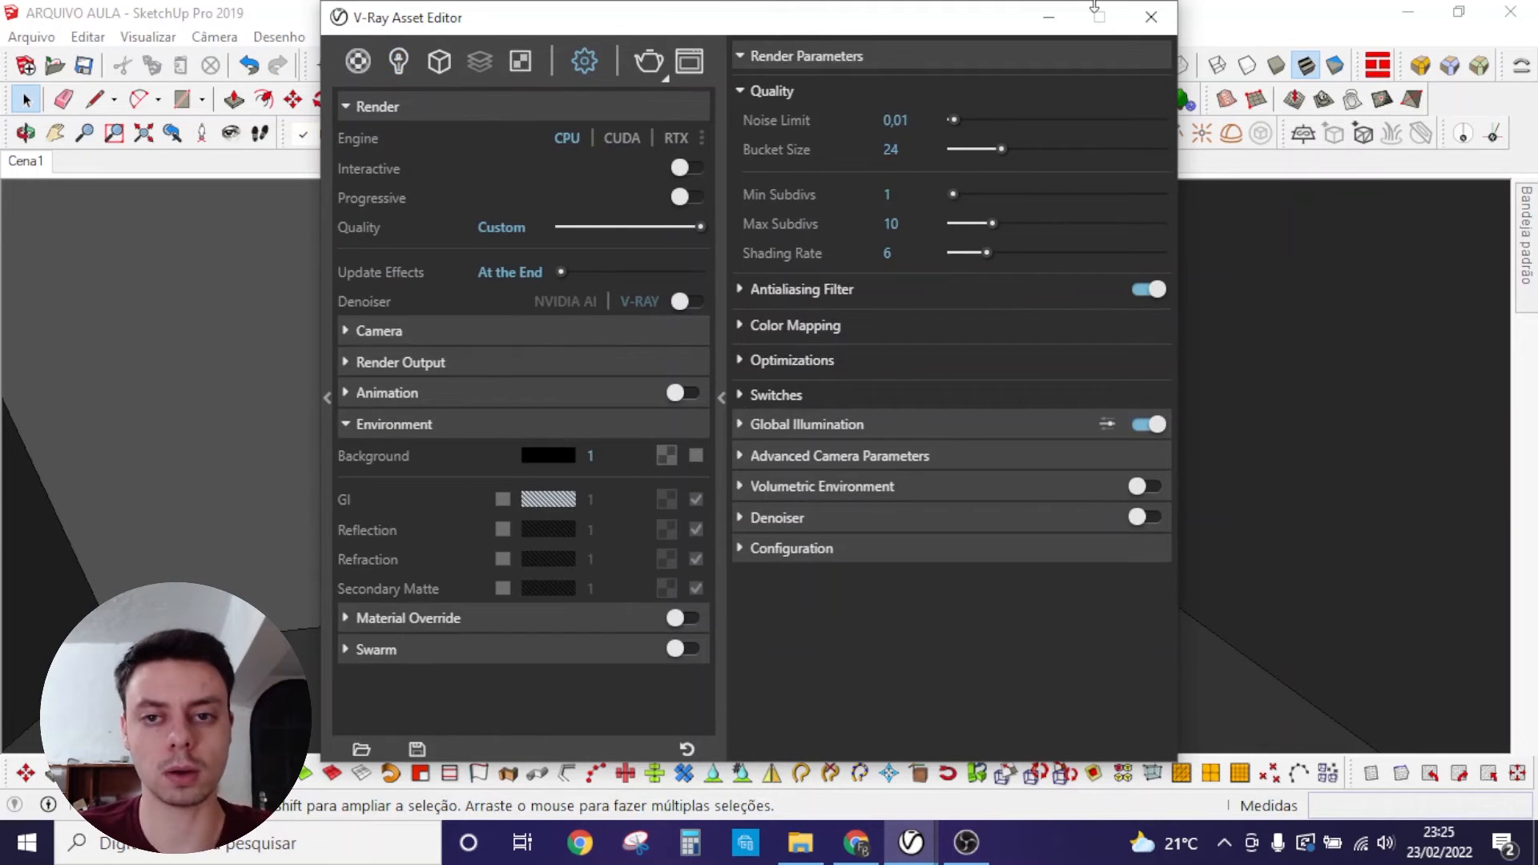
{"action": "left_click", "coordinate": [1049, 17]}
{"action": "left_click", "coordinate": [26, 162]}
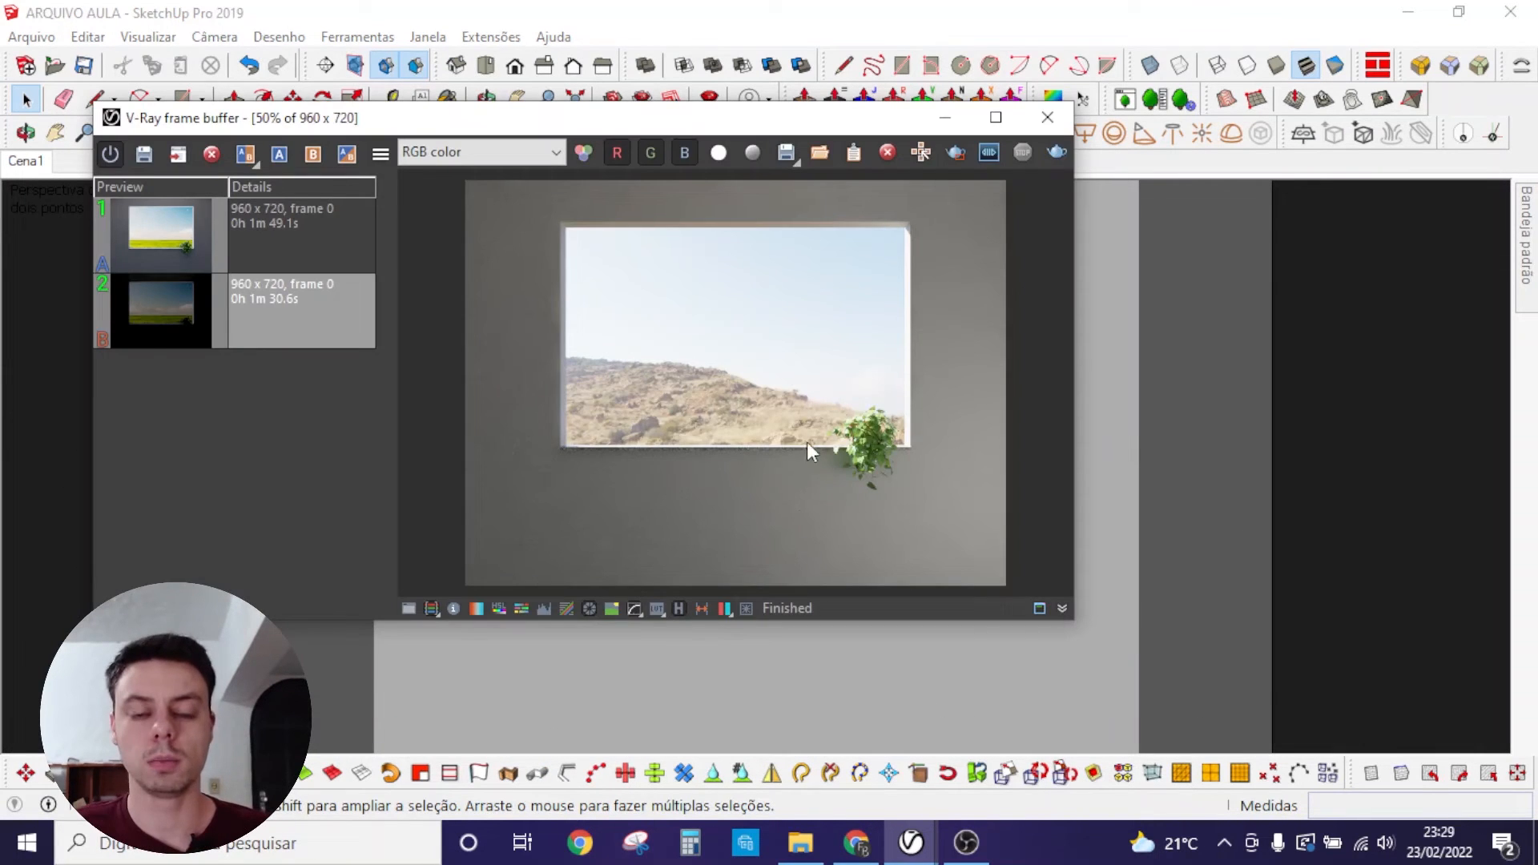
Step: Maximize the V-Ray frame buffer, examine the render of the hill view through the window at 100%, and minimize it
{"action": "scroll", "coordinate": [801, 431], "scroll_direction": "up", "scroll_amount": 2}
{"action": "scroll", "coordinate": [920, 449], "scroll_direction": "down", "scroll_amount": 2}
{"action": "left_click", "coordinate": [998, 117]}
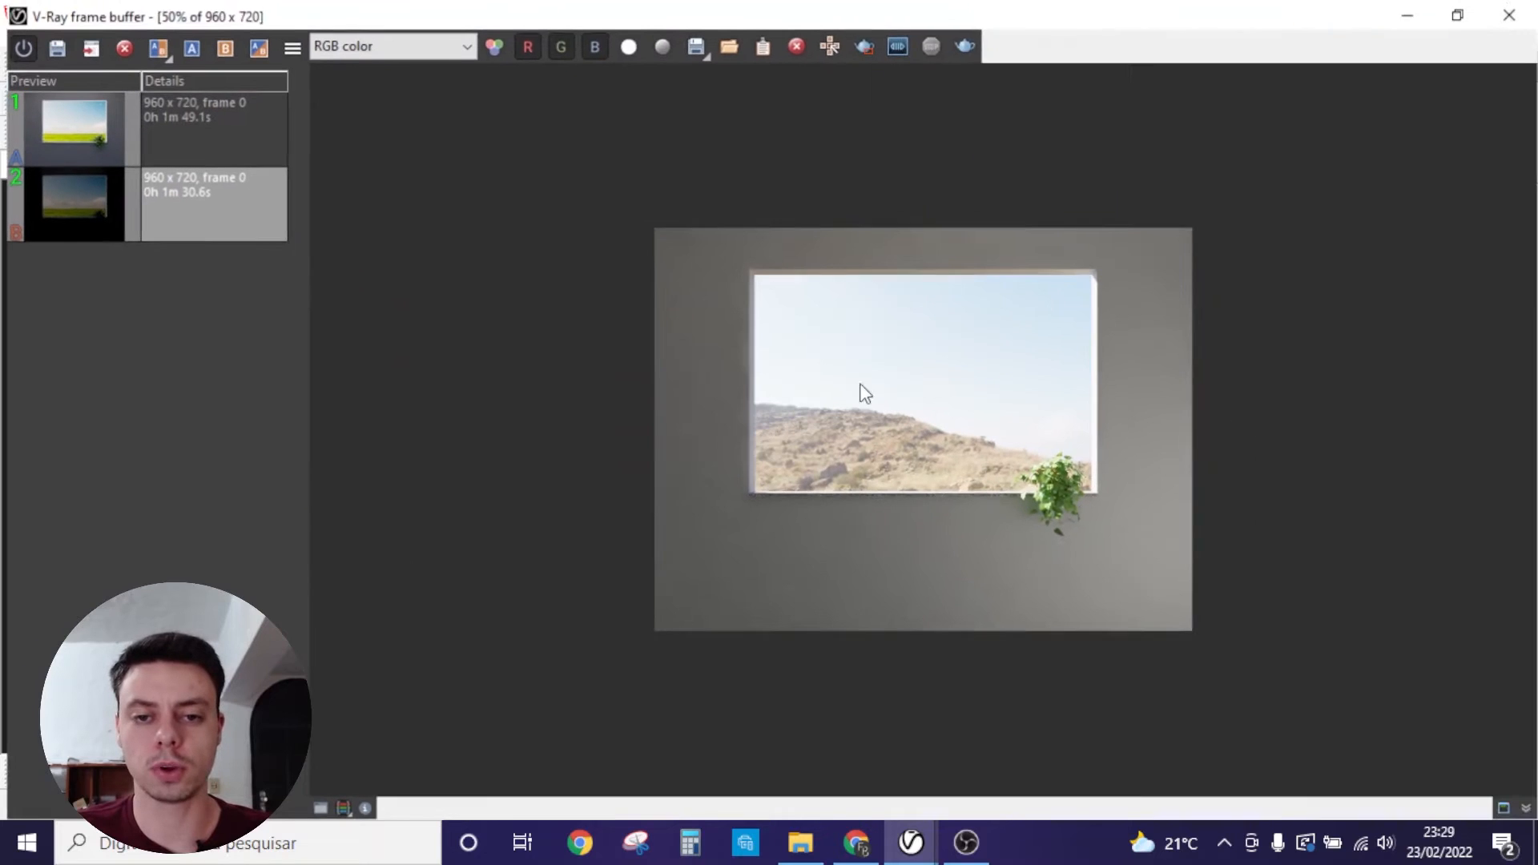
{"action": "scroll", "coordinate": [1006, 488], "scroll_direction": "up", "scroll_amount": 2}
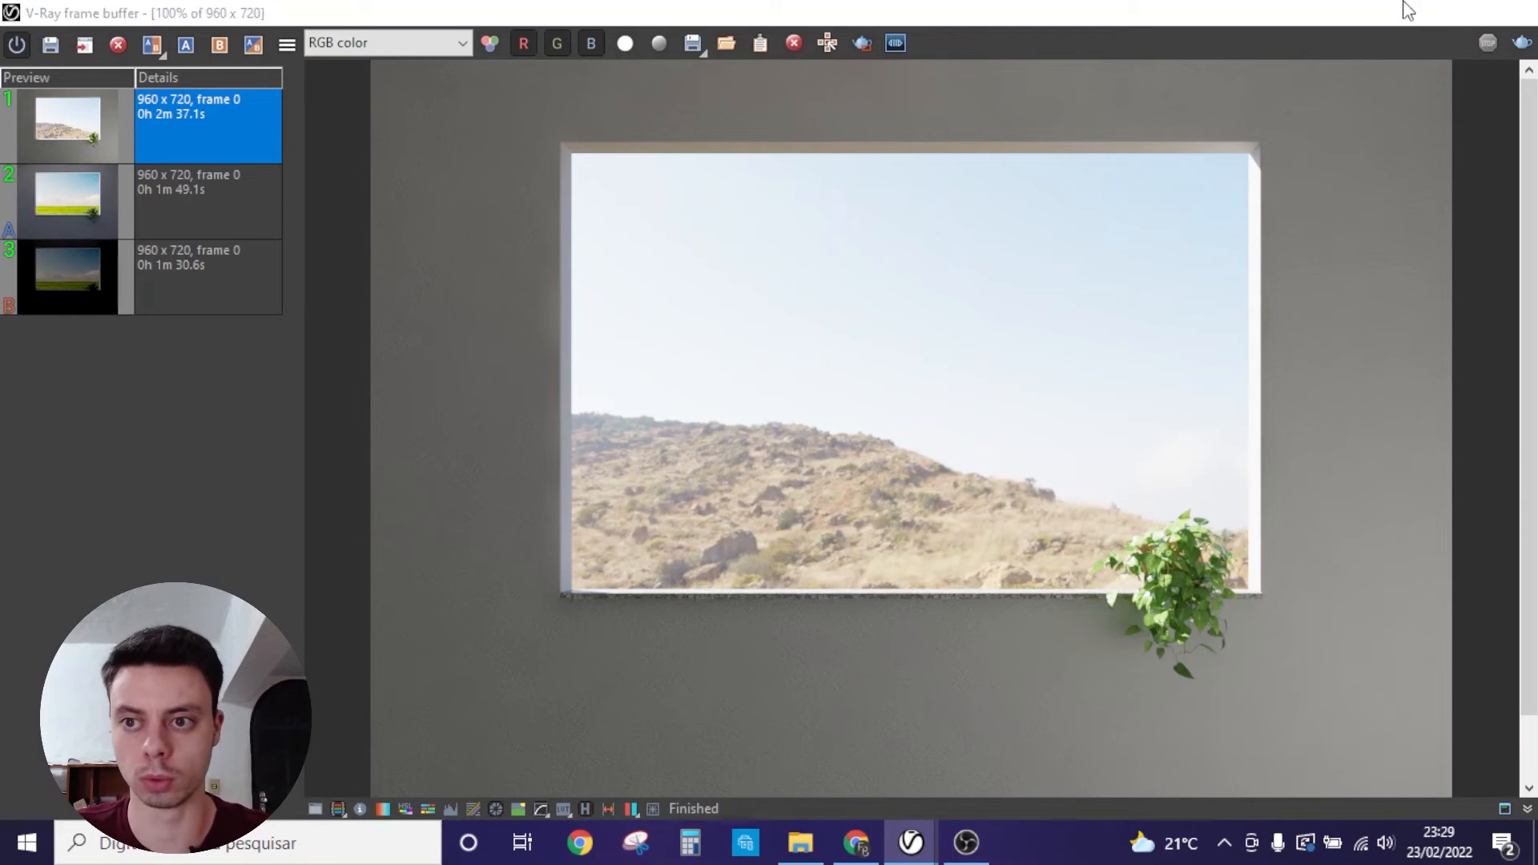
{"action": "left_click", "coordinate": [1407, 12]}
Step: Open the texture placement of the dome light's HDR bitmap and set its horizontal rotation to 30
{"action": "left_click", "coordinate": [484, 132]}
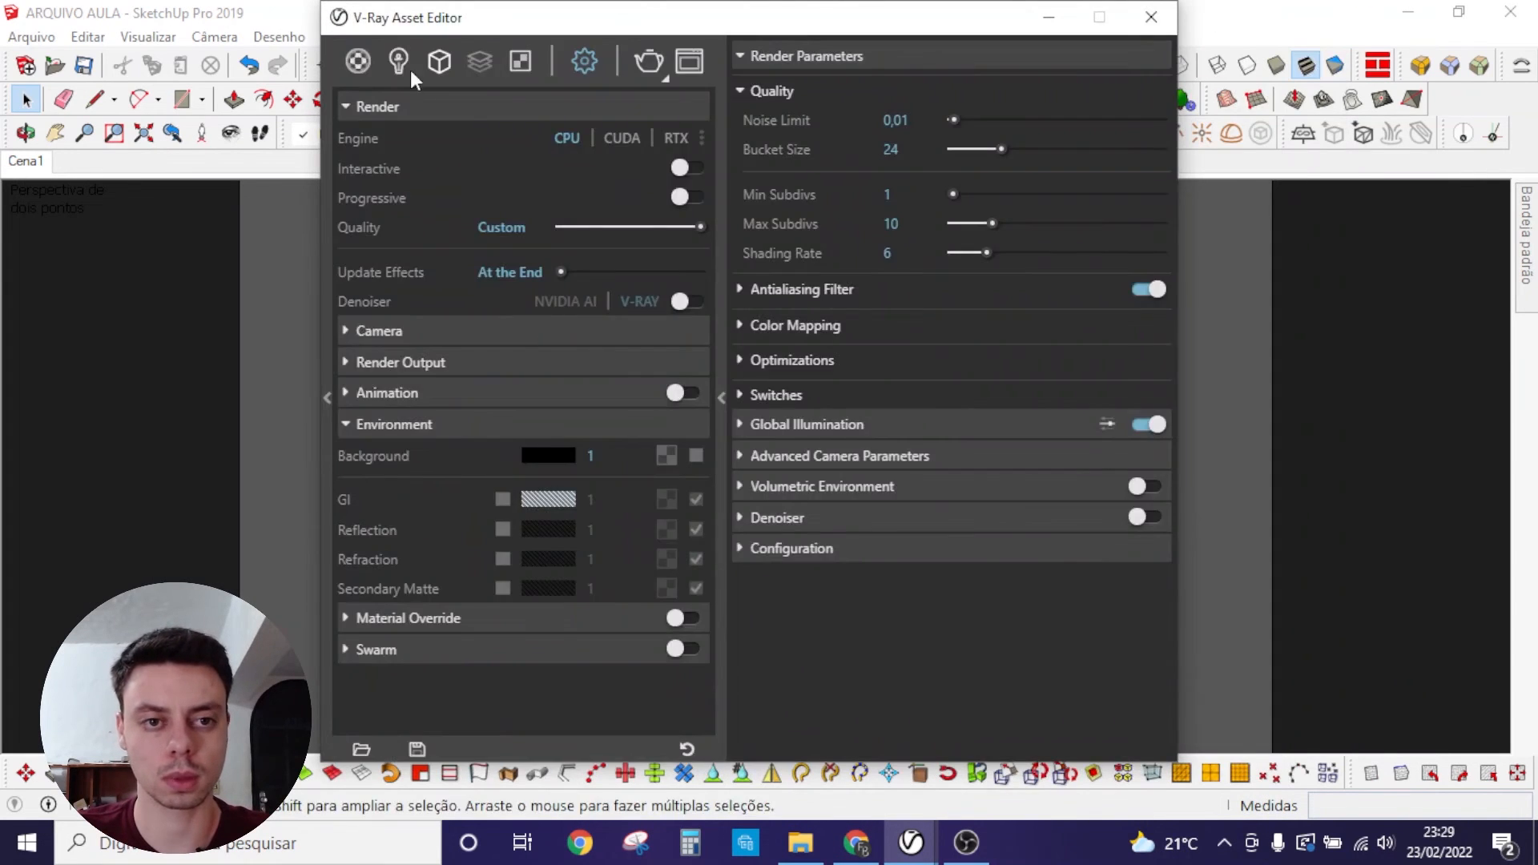
{"action": "left_click", "coordinate": [406, 65]}
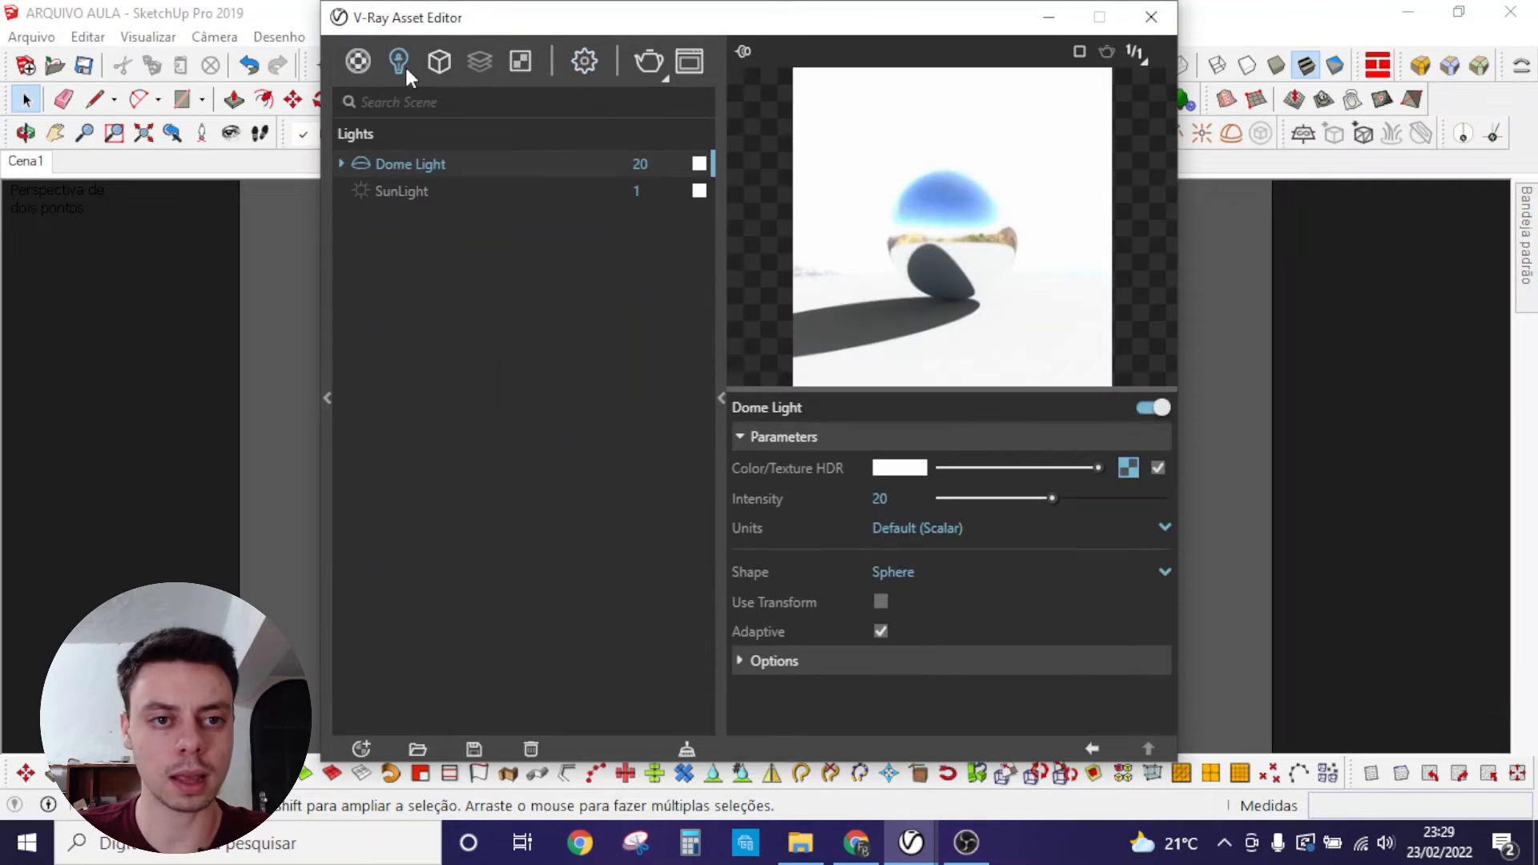
{"action": "left_click", "coordinate": [1128, 468]}
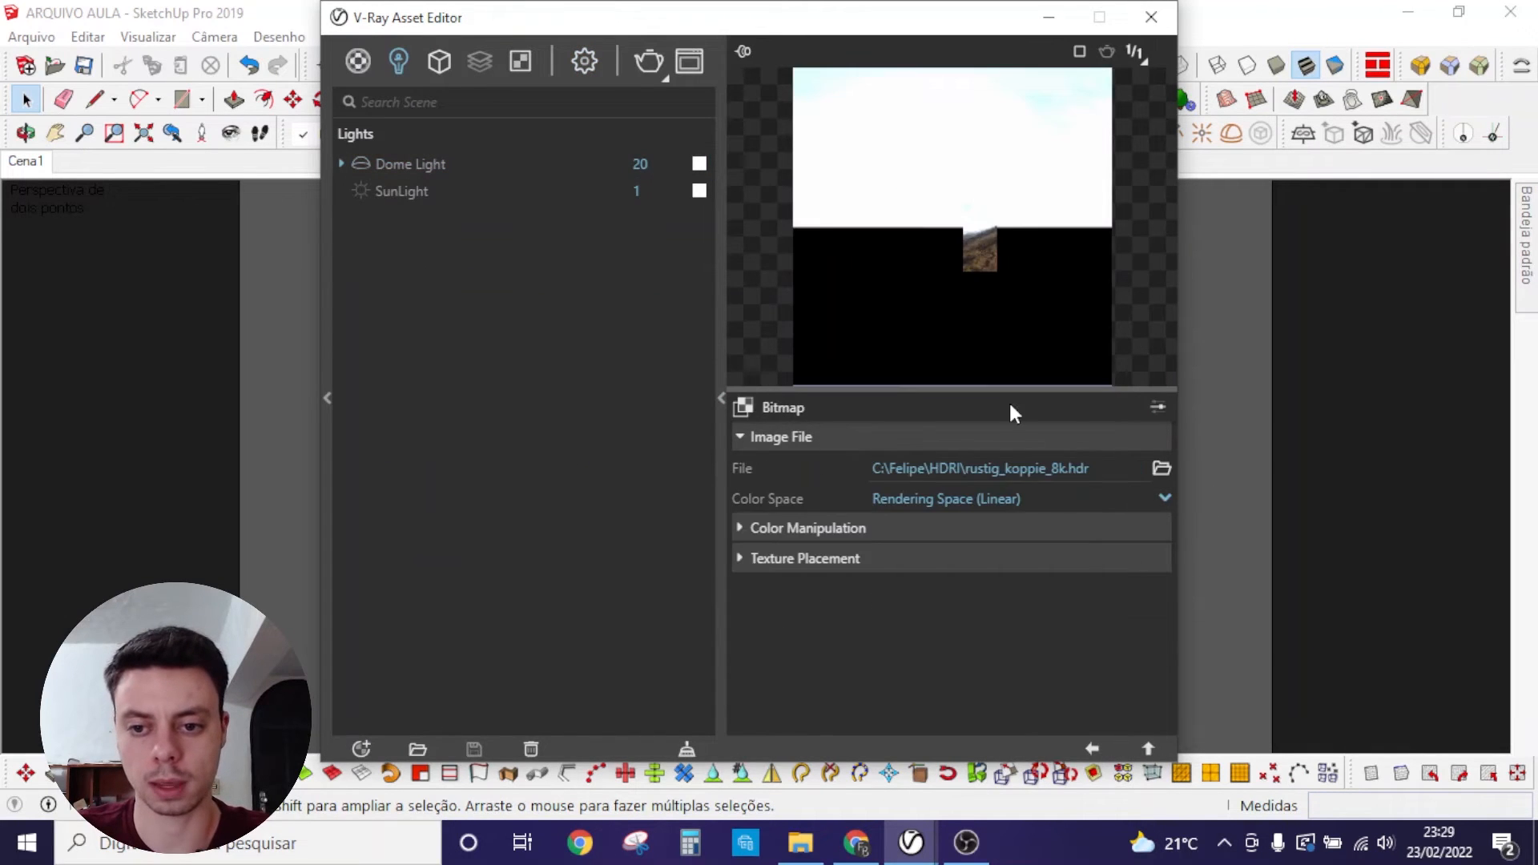
{"action": "left_click", "coordinate": [820, 565]}
{"action": "scroll", "coordinate": [873, 618], "scroll_direction": "down", "scroll_amount": 2}
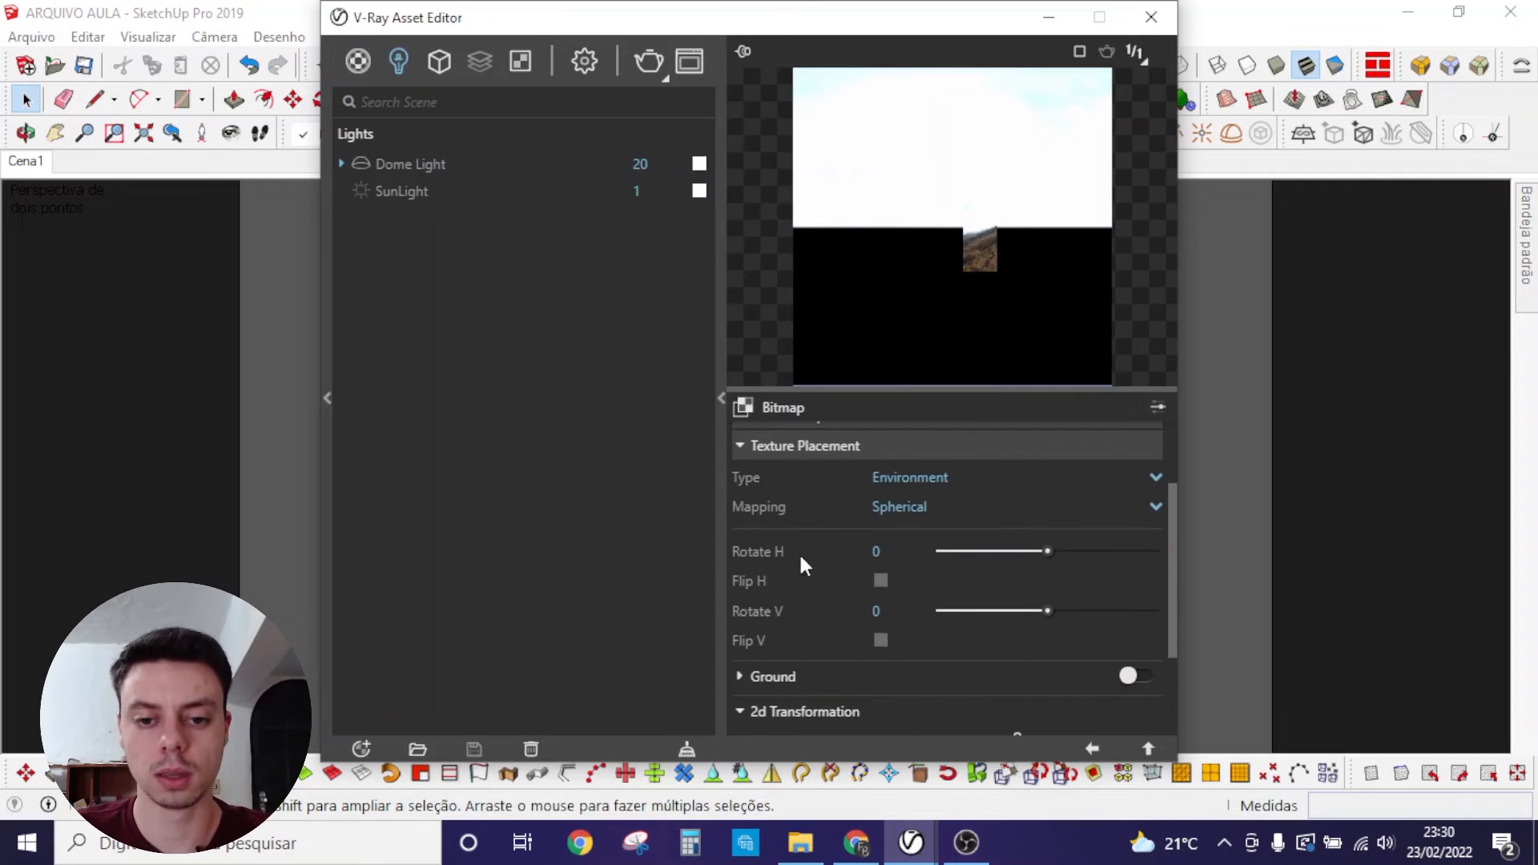
{"action": "left_click", "coordinate": [871, 551]}
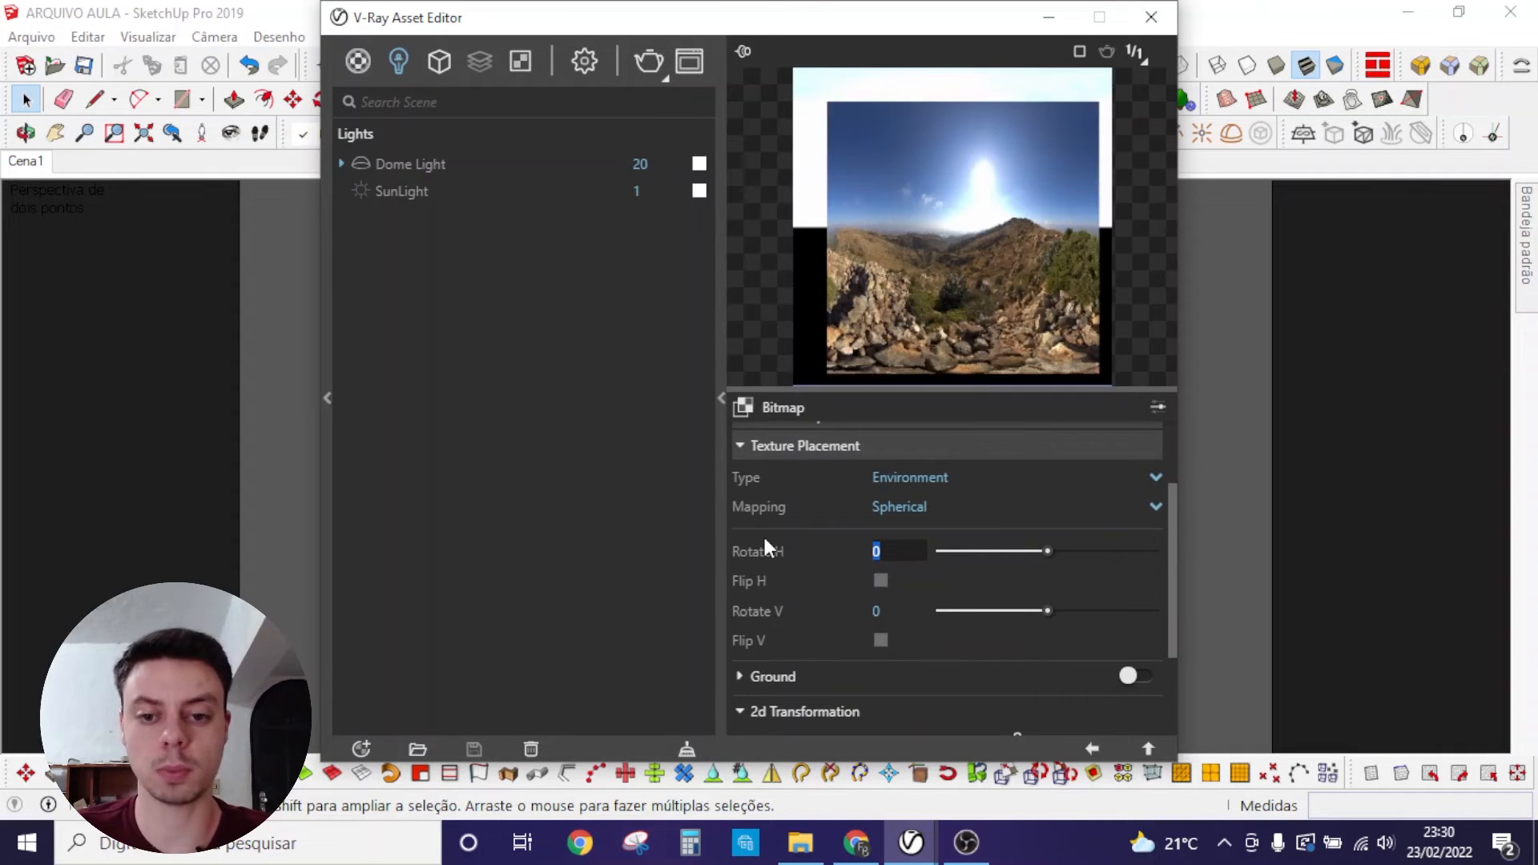
{"action": "type", "text": "30"}
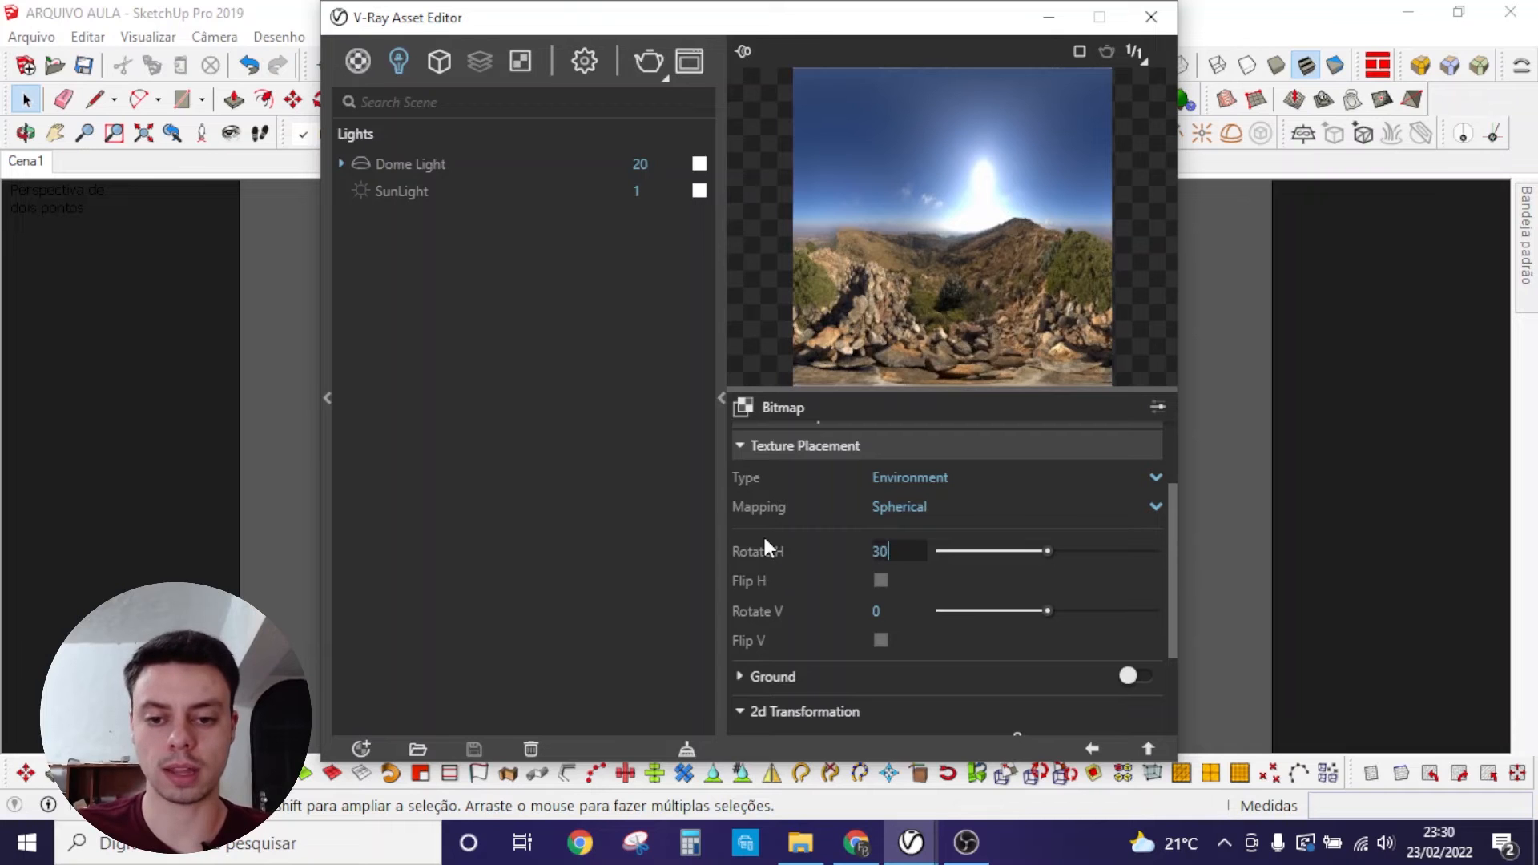
{"action": "key", "text": "Return"}
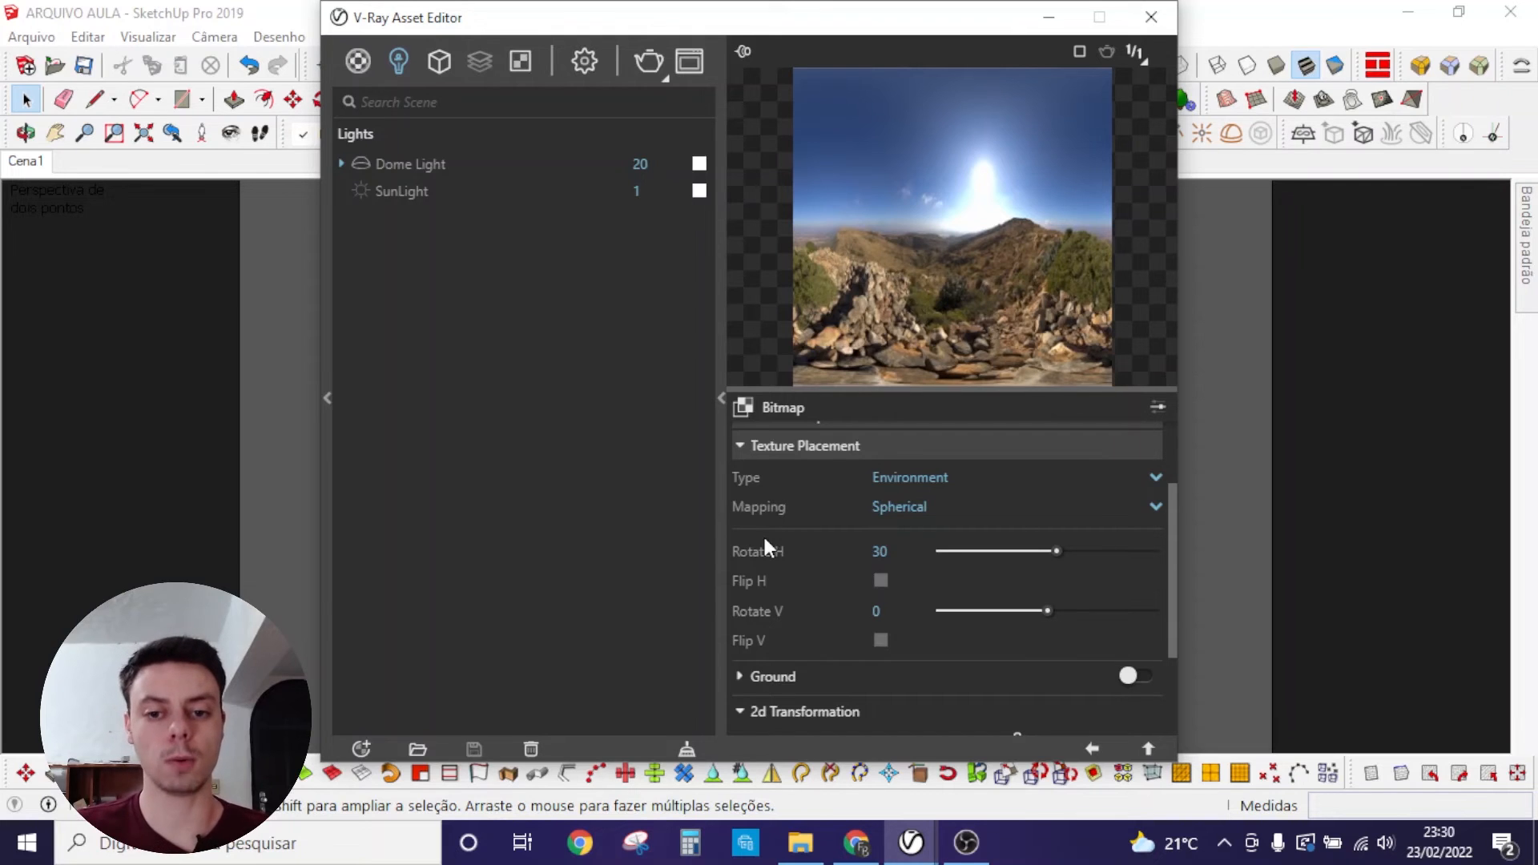
Step: Reset the HDR bitmap's horizontal rotation to 0 and minimize the Asset Editor
{"action": "left_click_drag", "start_coordinate": [897, 551], "coordinate": [779, 549]}
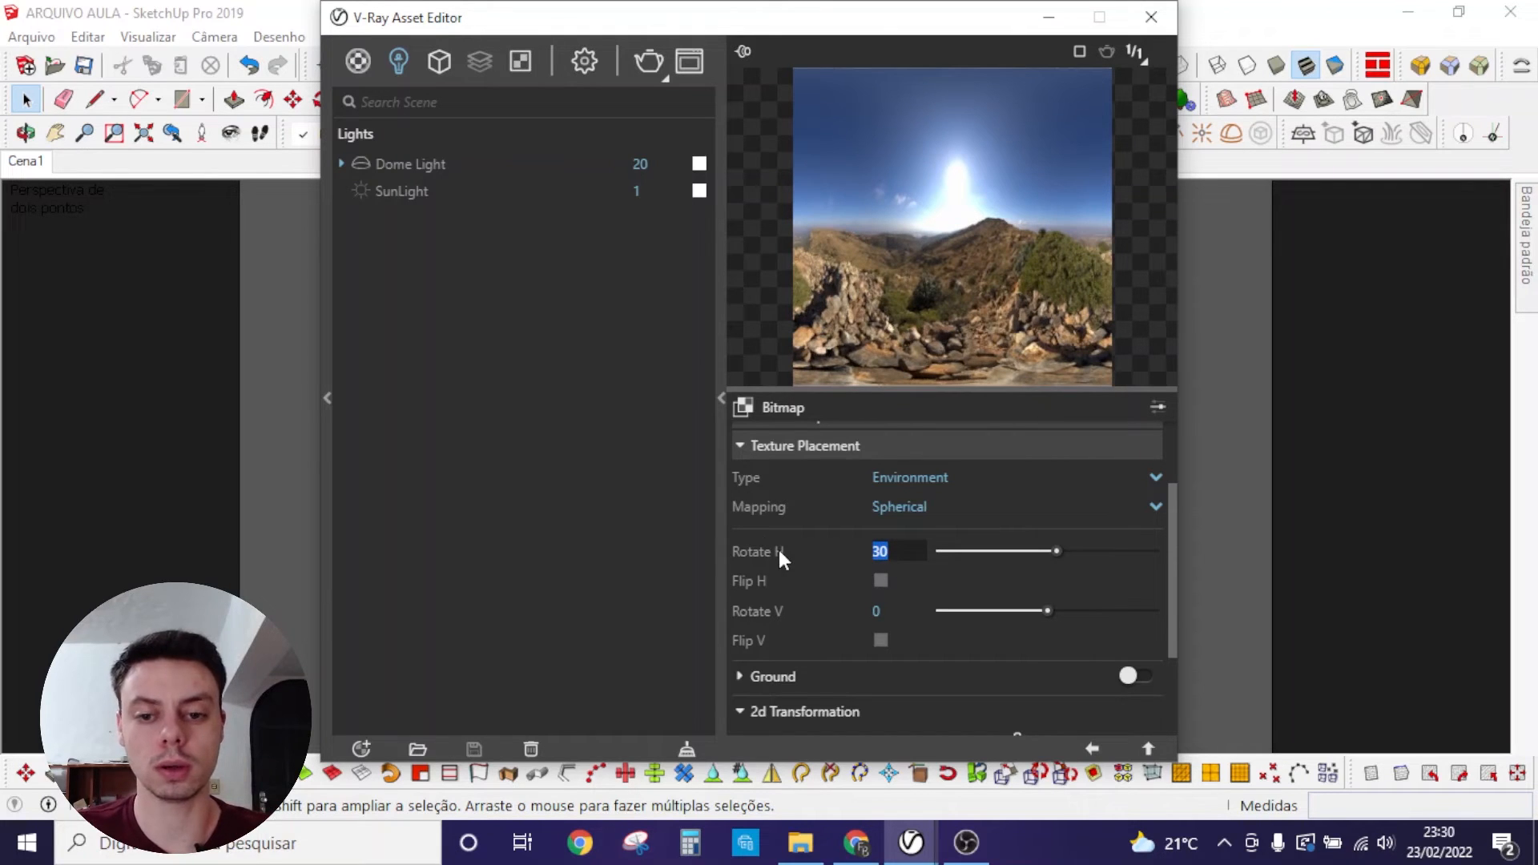
{"action": "type", "text": "0"}
{"action": "key", "text": "Return"}
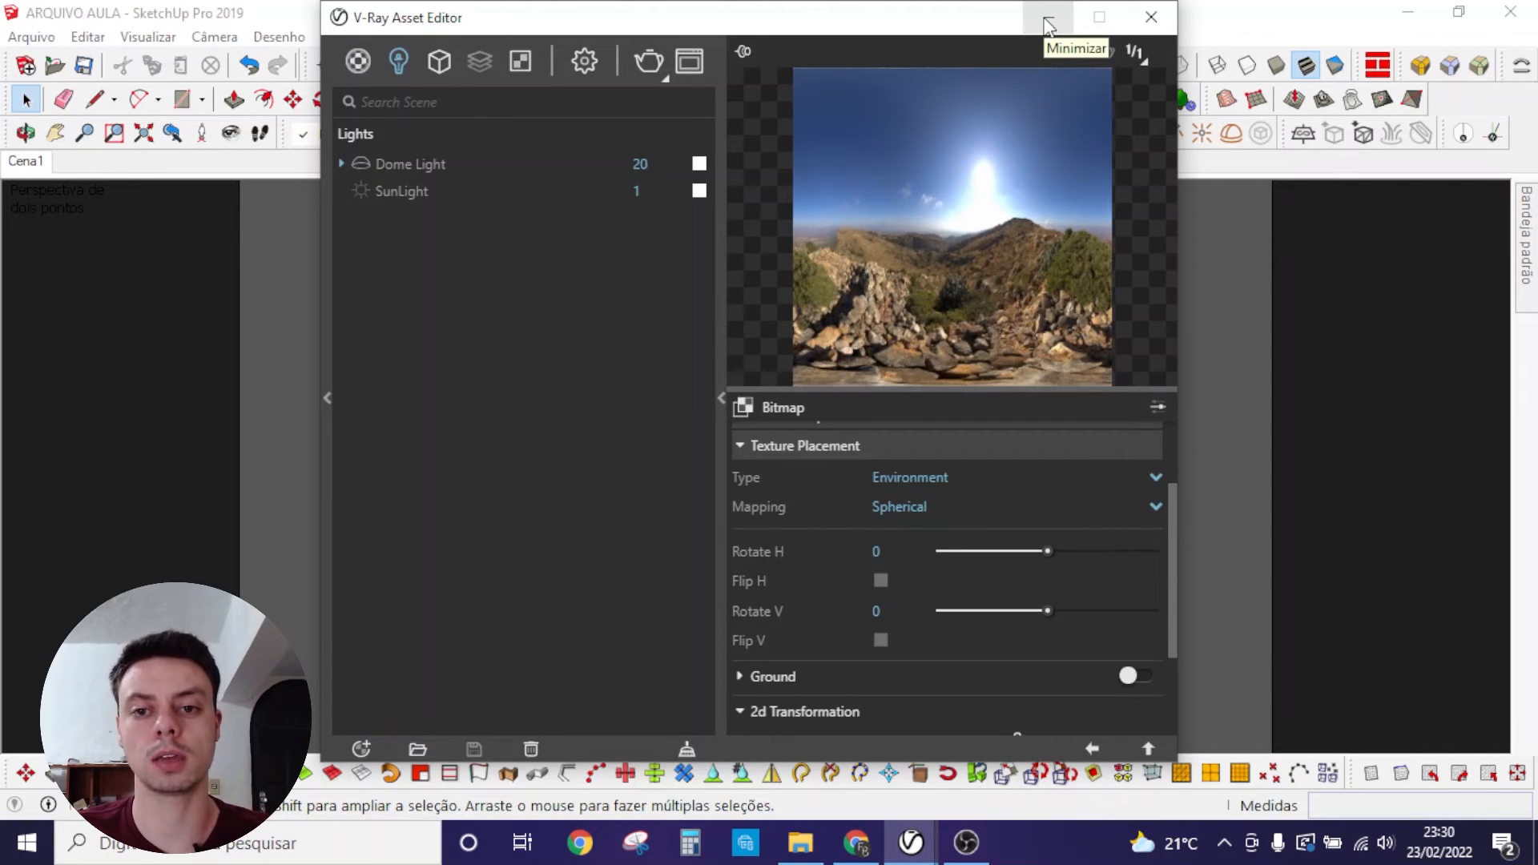
{"action": "left_click", "coordinate": [1047, 22]}
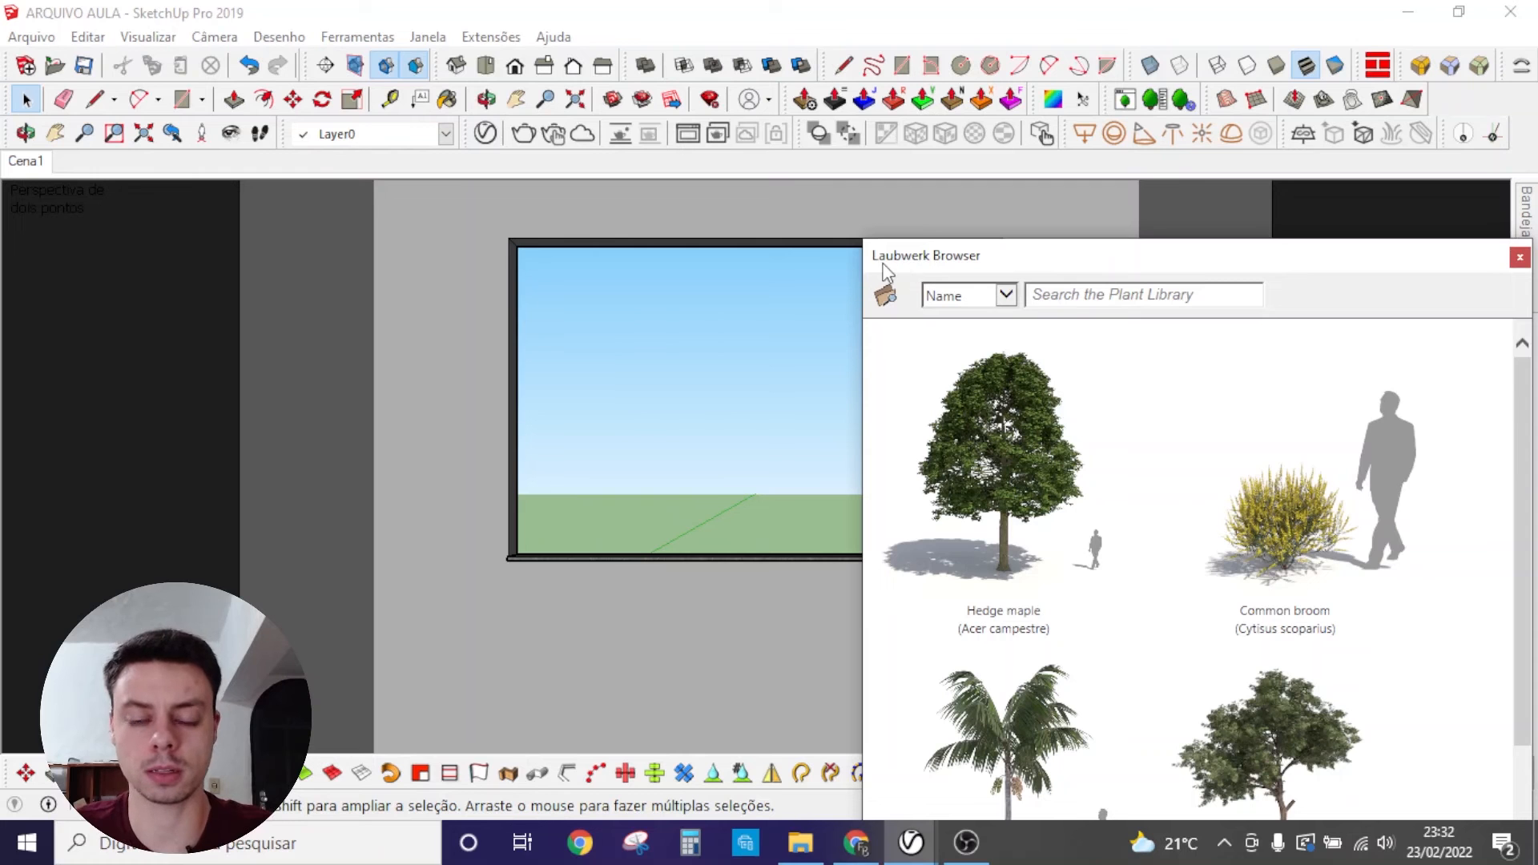
Step: Look through the plants in the Laubwerk Browser and view the description of the Hedge maple
{"action": "left_click_drag", "start_coordinate": [1153, 267], "coordinate": [1205, 156]}
{"action": "scroll", "coordinate": [1282, 689], "scroll_direction": "down", "scroll_amount": 3}
{"action": "scroll", "coordinate": [1154, 697], "scroll_direction": "up", "scroll_amount": 3}
{"action": "mouse_move", "coordinate": [1064, 471]}
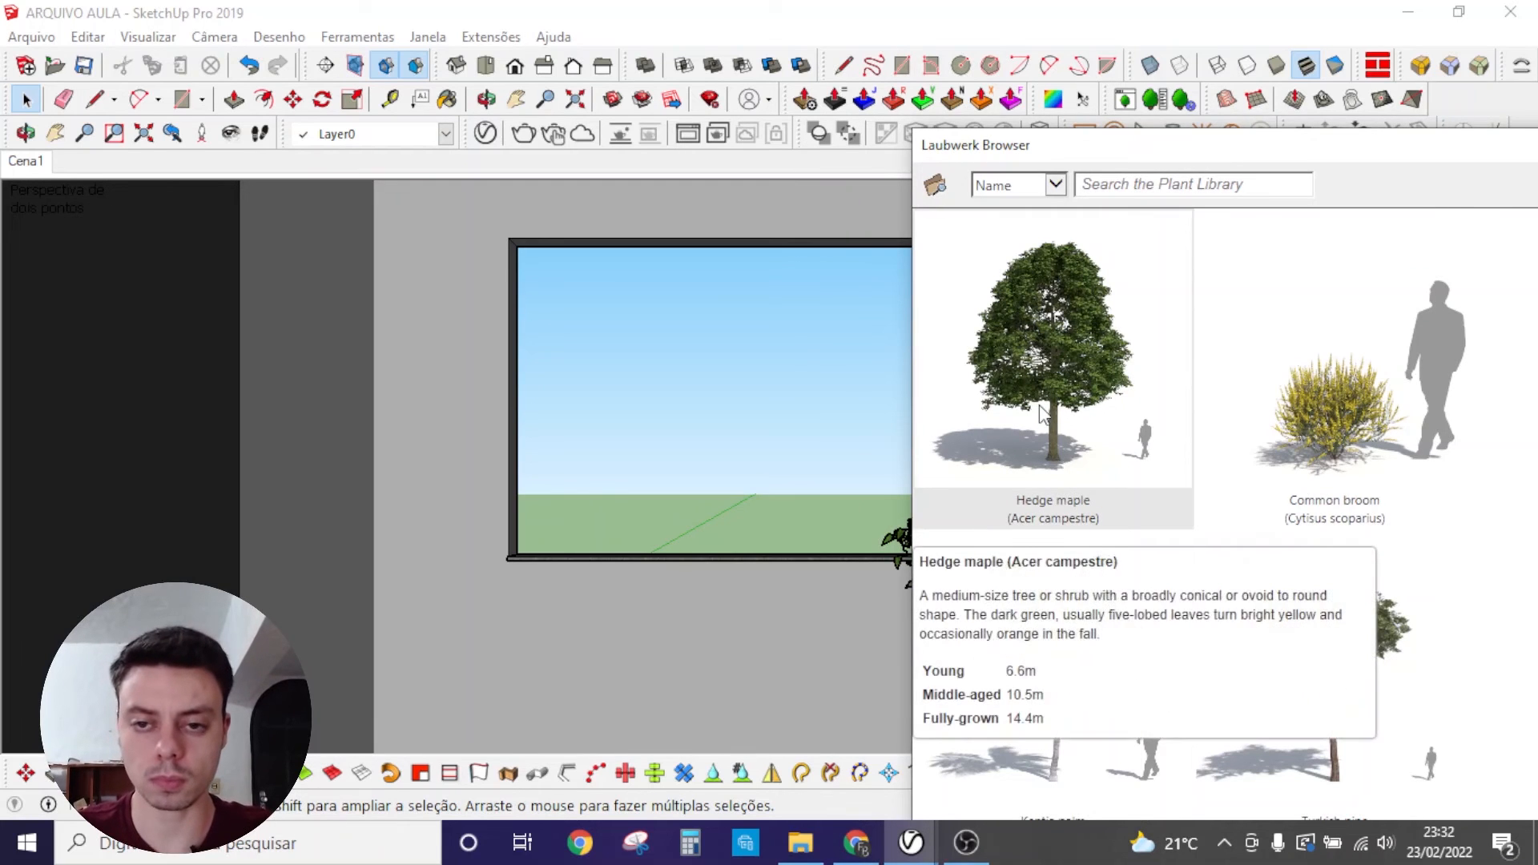
{"action": "left_click_drag", "start_coordinate": [1432, 151], "coordinate": [1444, 85]}
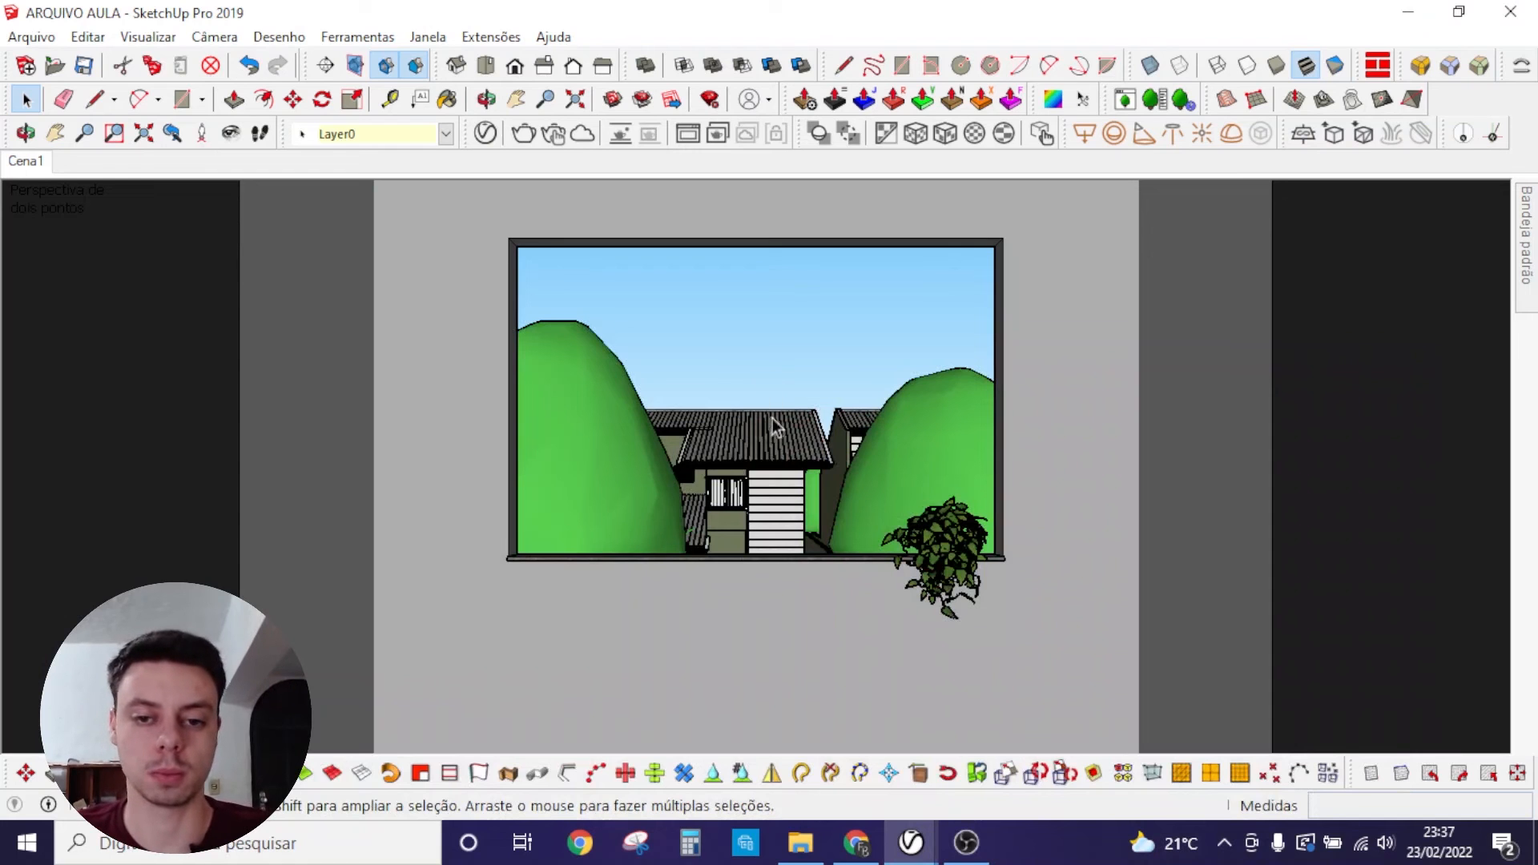
Step: Select the house models outside the window one after the other to point them out, and clear the selection
{"action": "left_click", "coordinate": [771, 445]}
{"action": "left_click", "coordinate": [849, 422]}
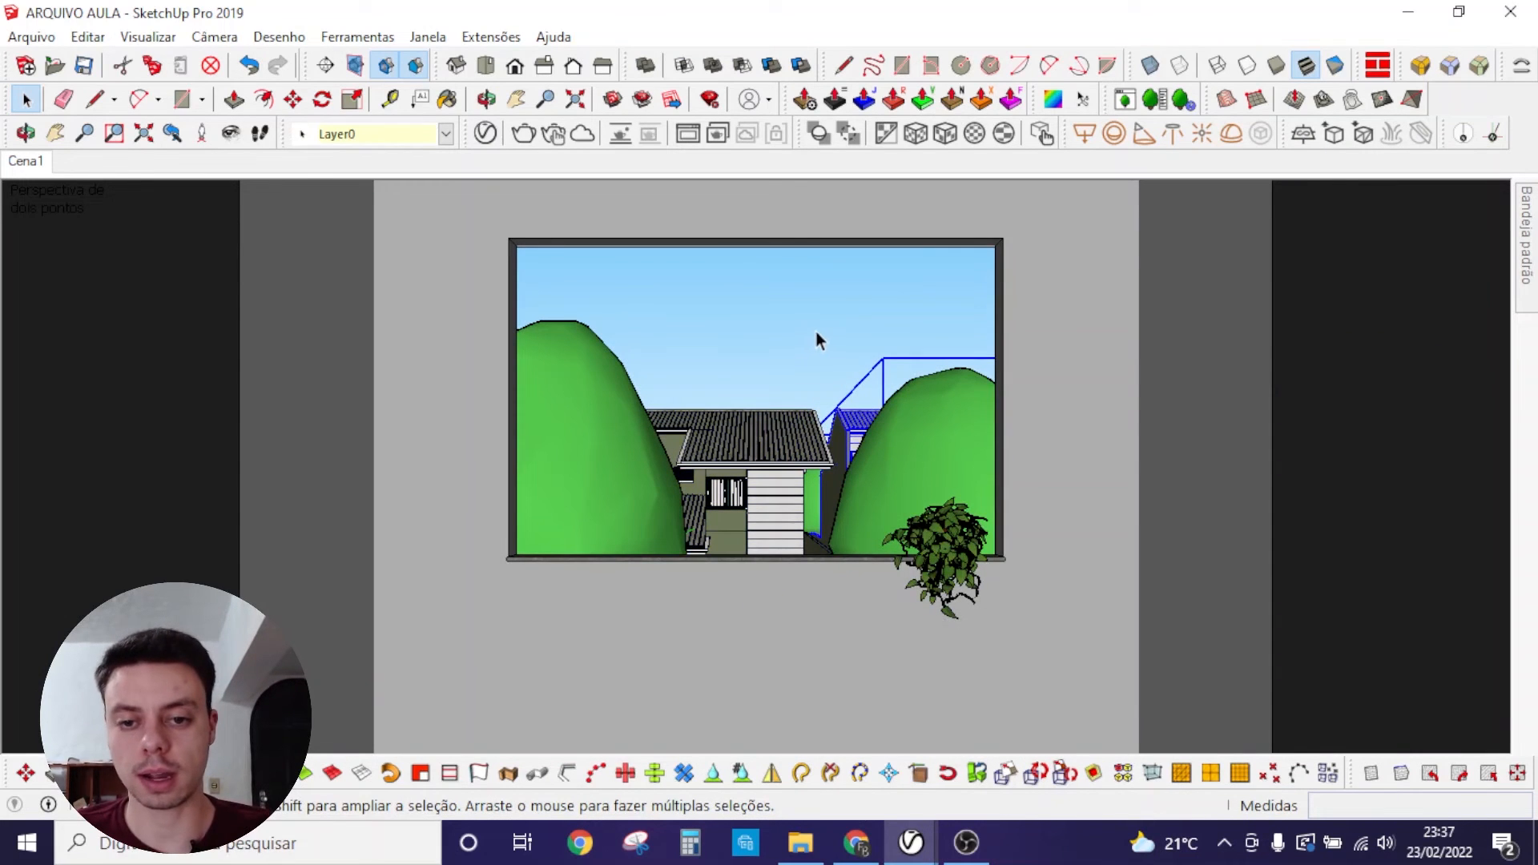
{"action": "left_click", "coordinate": [801, 362]}
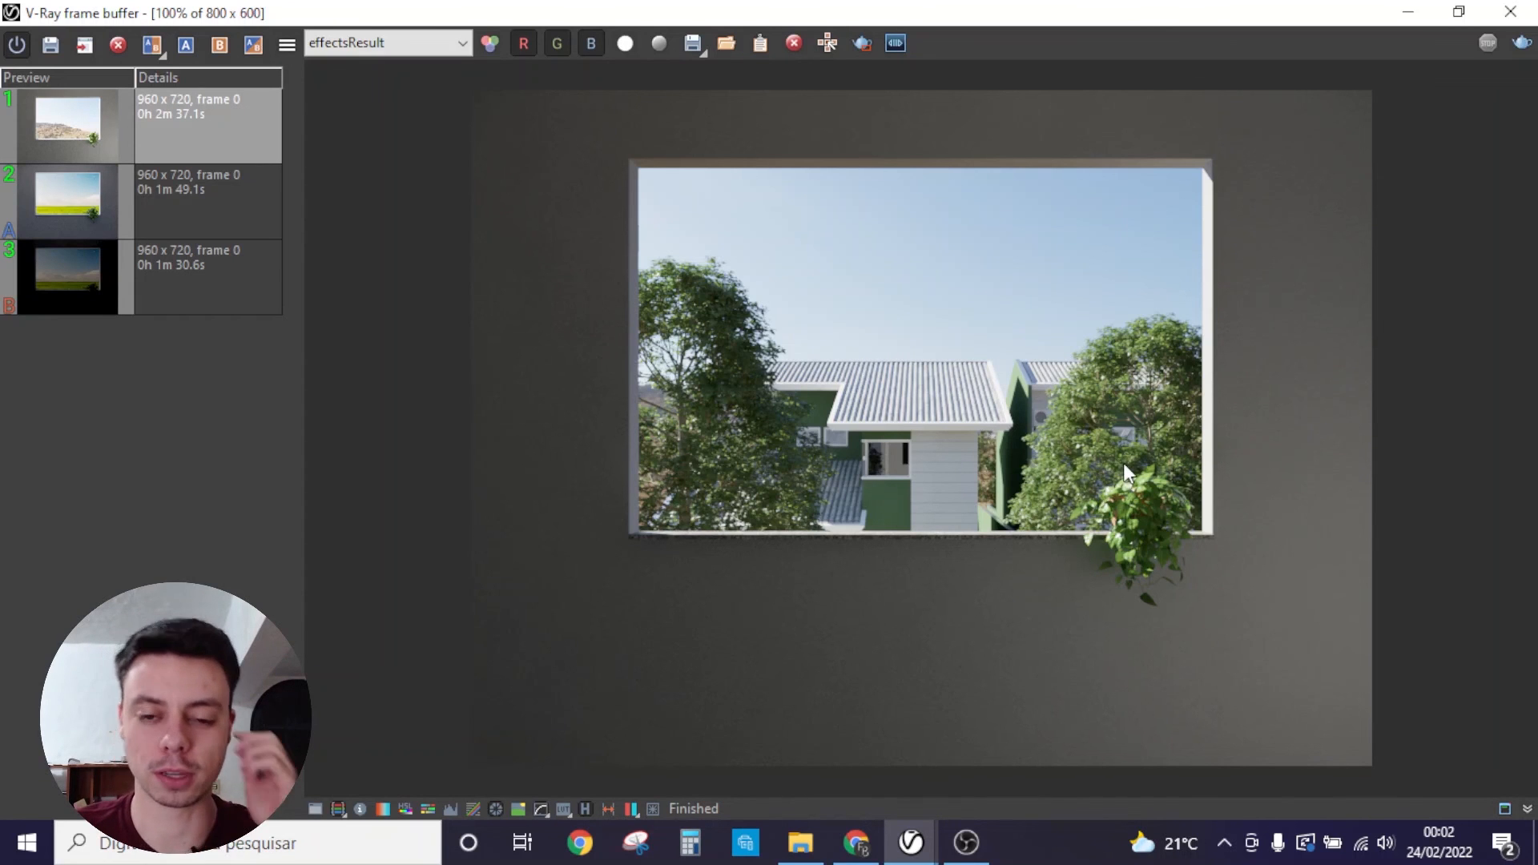
Step: Examine the trees and neighbouring houses in the finished render at 200% and return to 100%
{"action": "scroll", "coordinate": [920, 492], "scroll_direction": "up", "scroll_amount": 1}
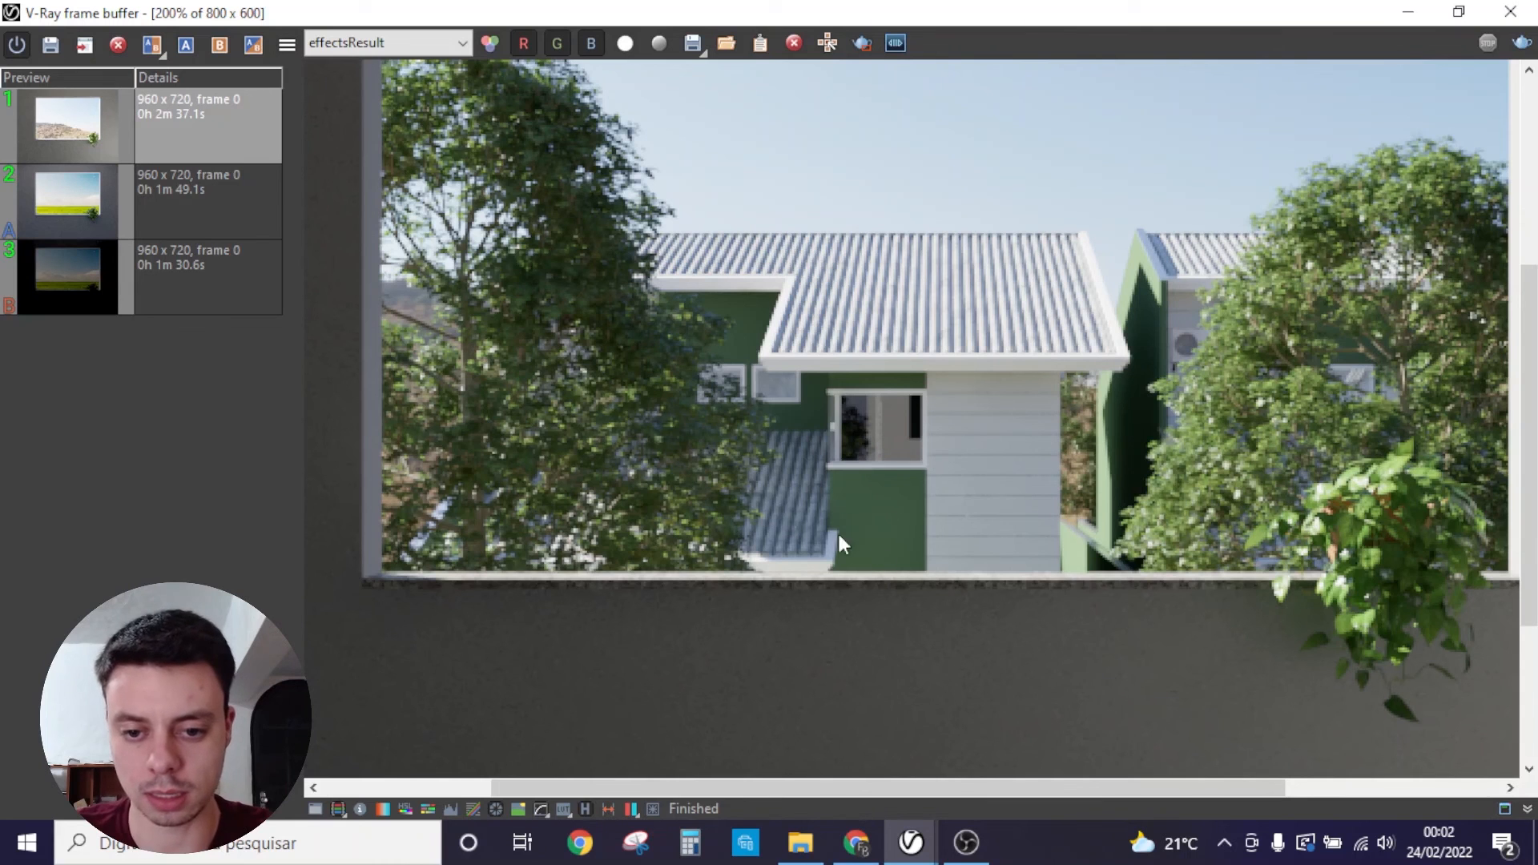
{"action": "scroll", "coordinate": [956, 484], "scroll_direction": "down", "scroll_amount": 1}
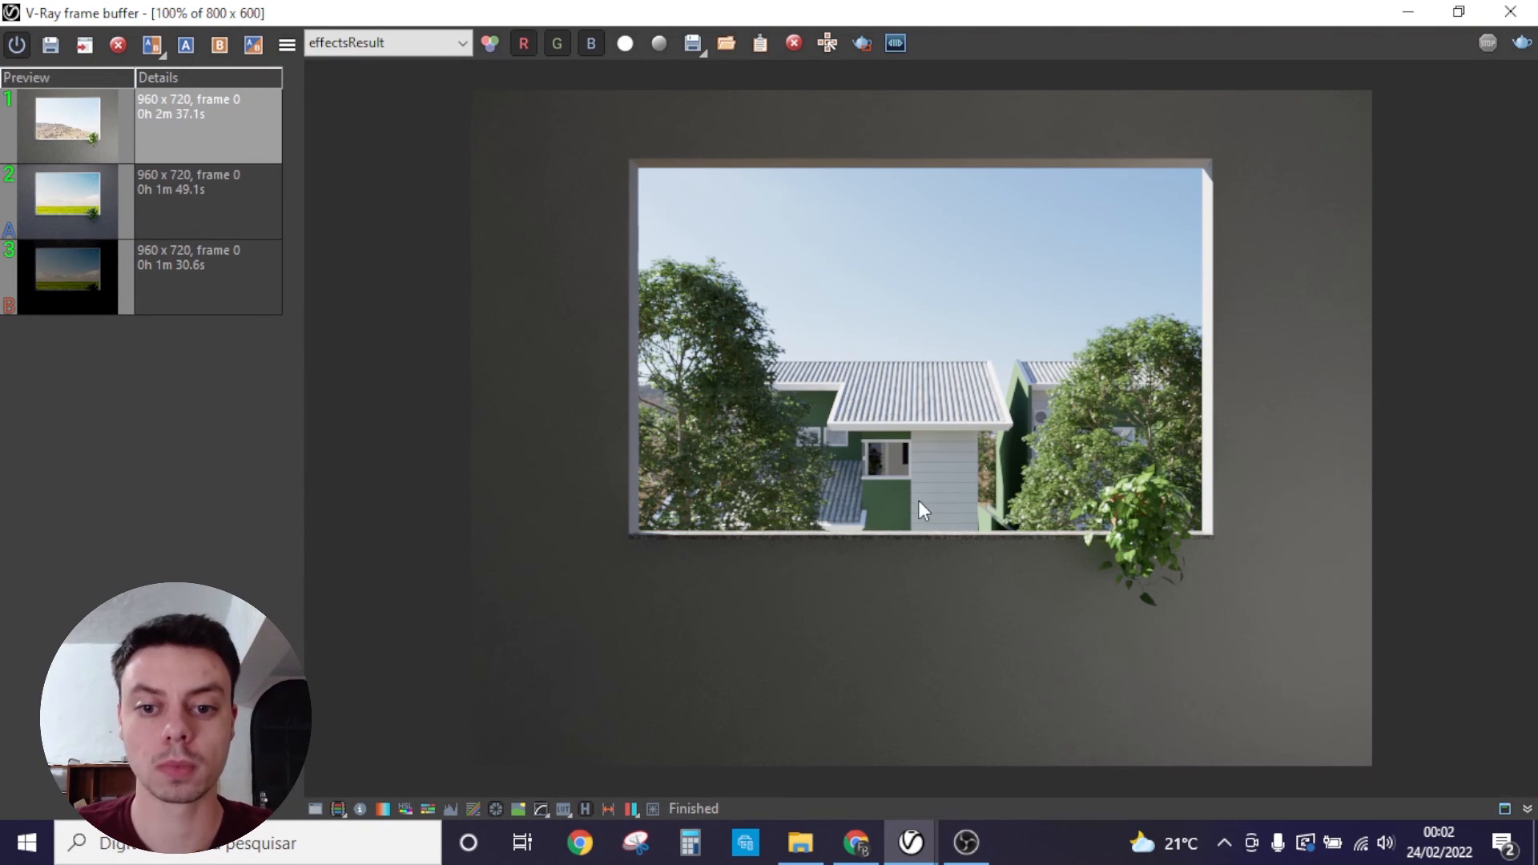
{"action": "scroll", "coordinate": [921, 509], "scroll_direction": "up", "scroll_amount": 1}
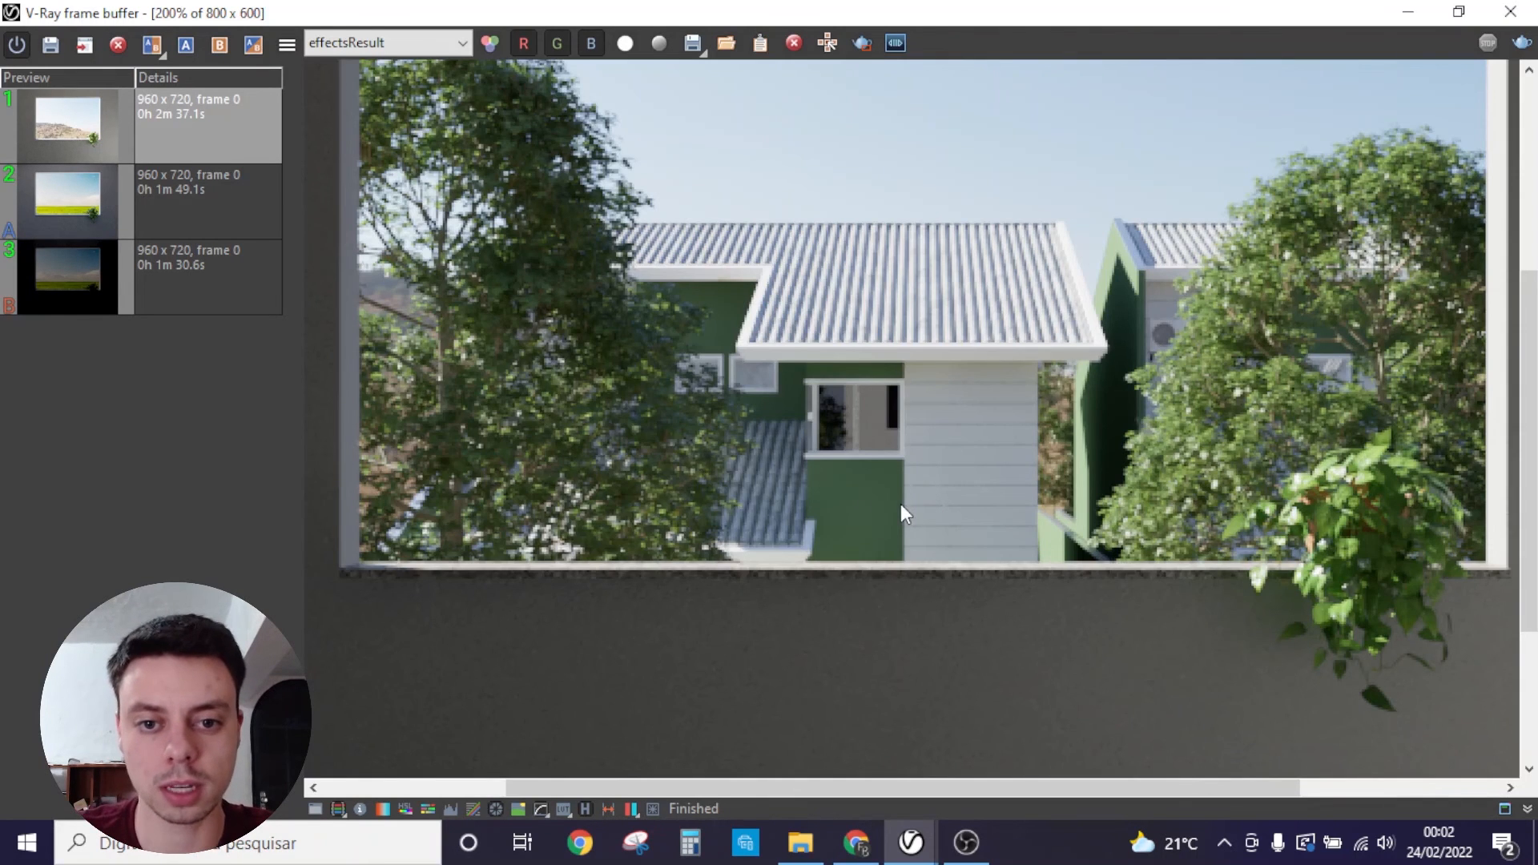
{"action": "scroll", "coordinate": [879, 491], "scroll_direction": "down", "scroll_amount": 1}
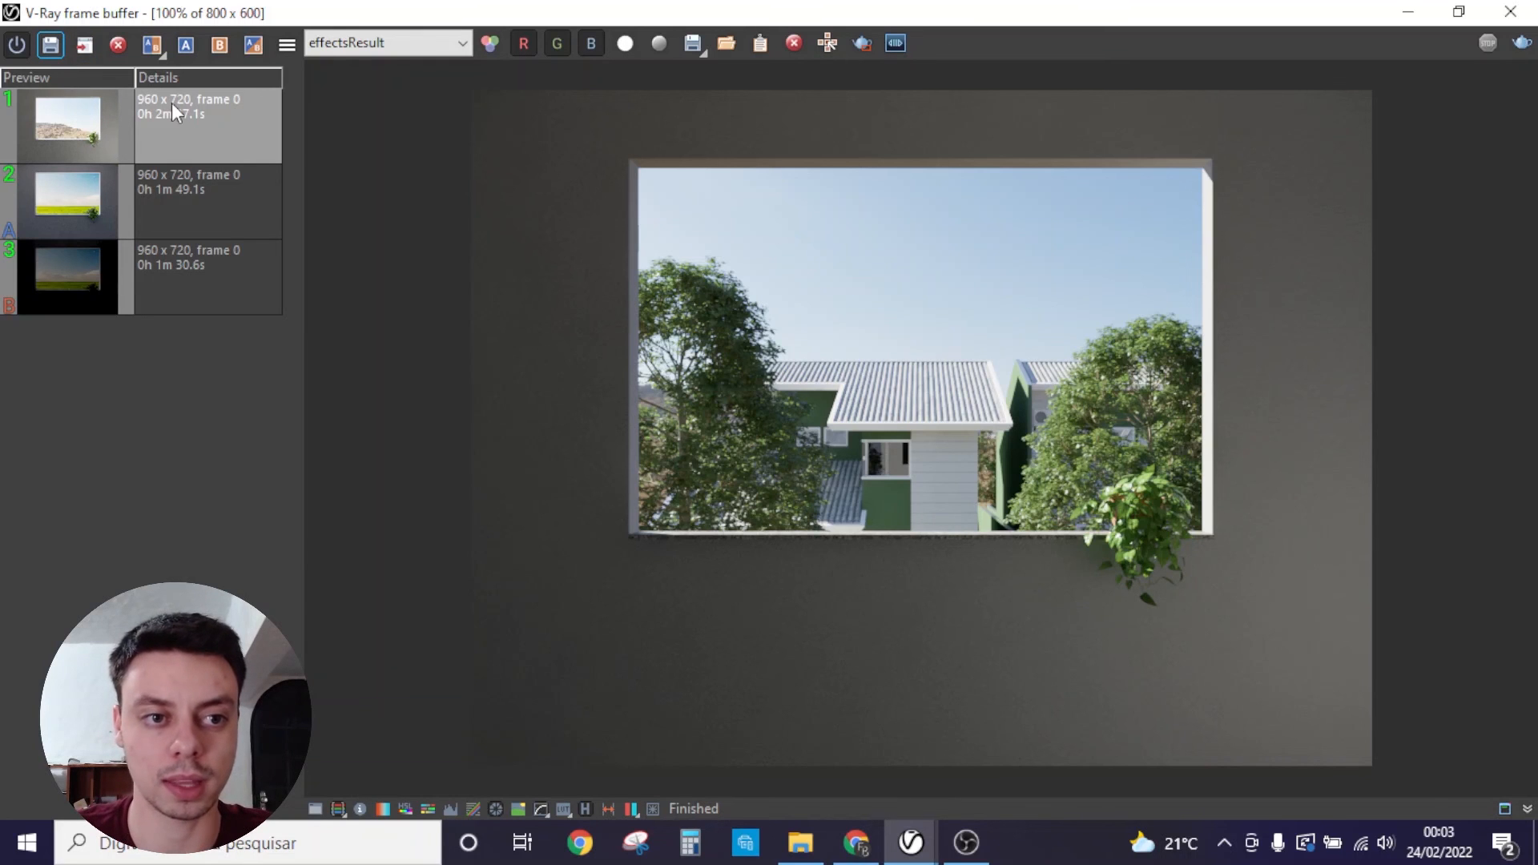
Step: Save the render with houses and trees to the frame buffer history and select it after the hill-view entry
{"action": "left_click", "coordinate": [245, 152]}
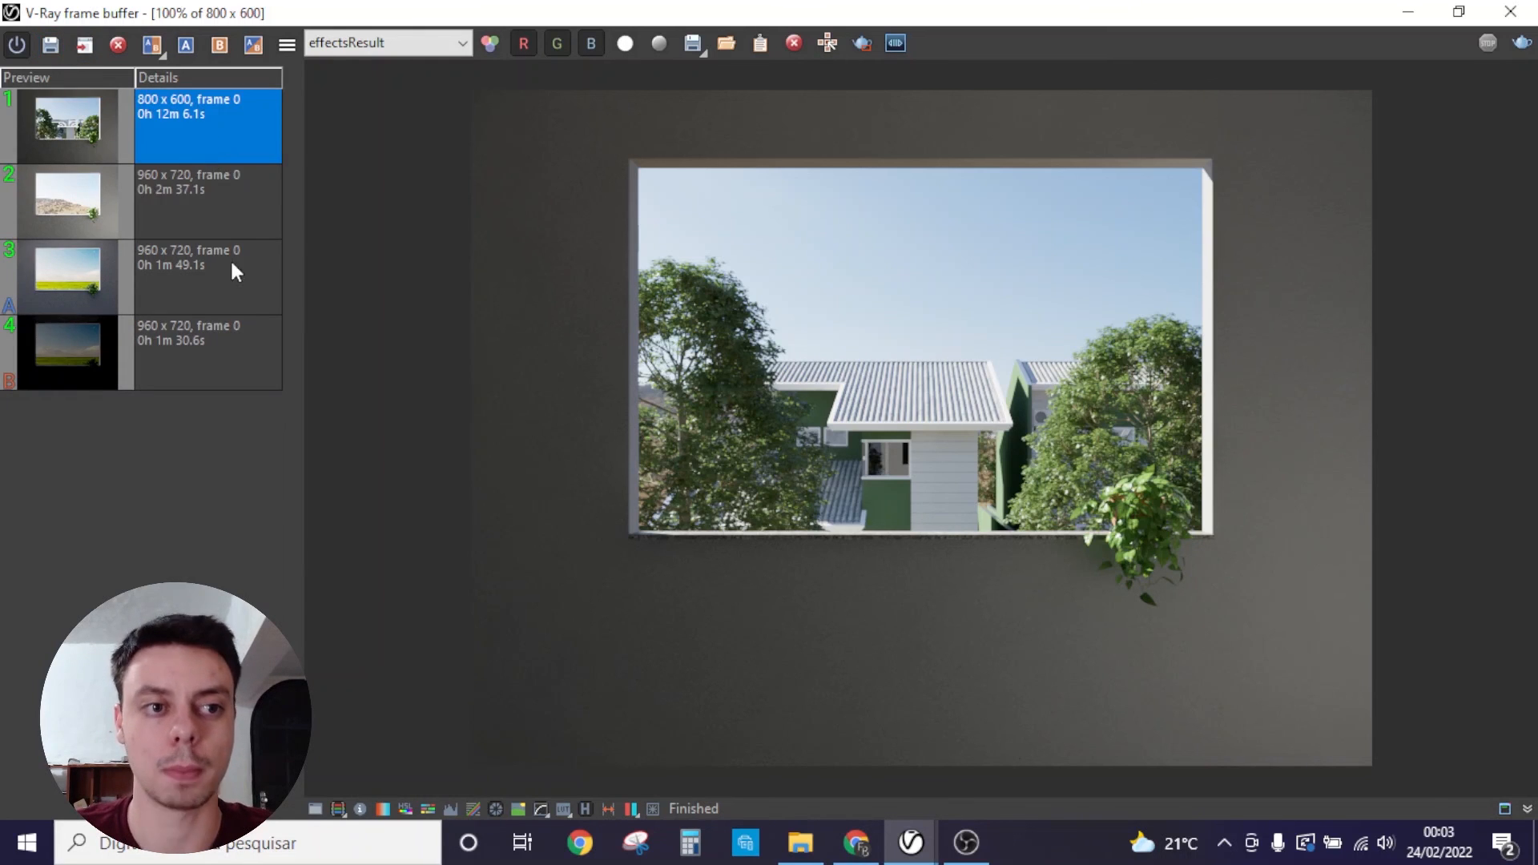
{"action": "left_click", "coordinate": [176, 191]}
{"action": "left_click", "coordinate": [200, 125]}
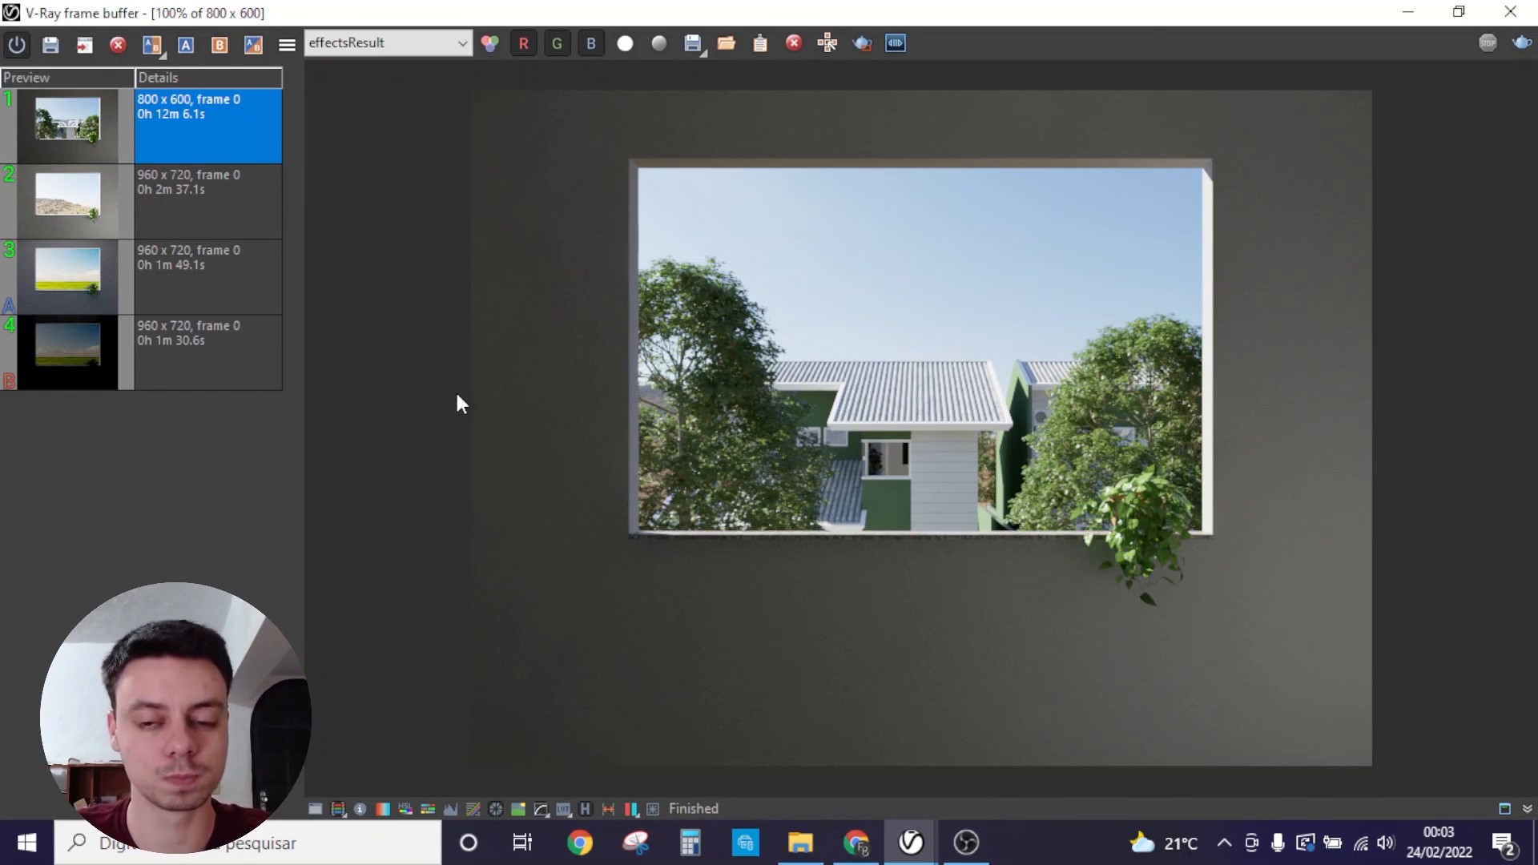